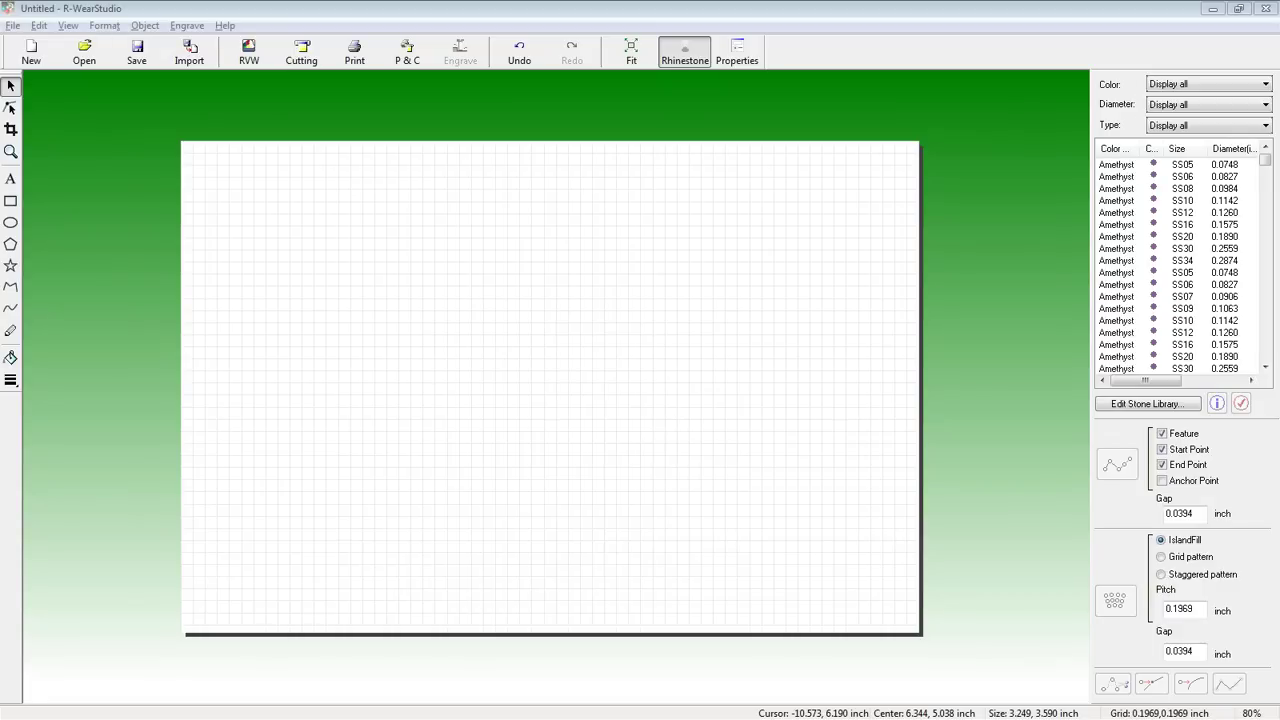
Draw a five-pointed star about 4.53 by 4.42 inches near the middle of the page.
{"action": "left_click", "coordinate": [420, 238]}
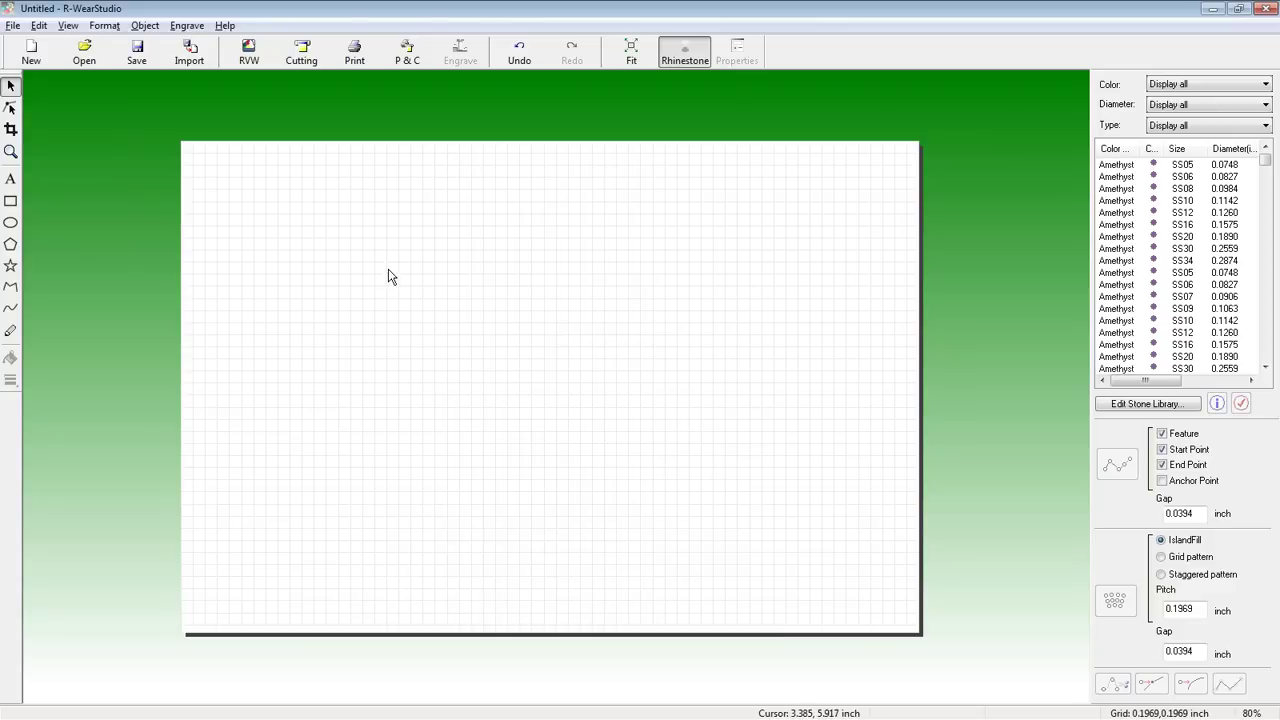
{"action": "left_click", "coordinate": [11, 265]}
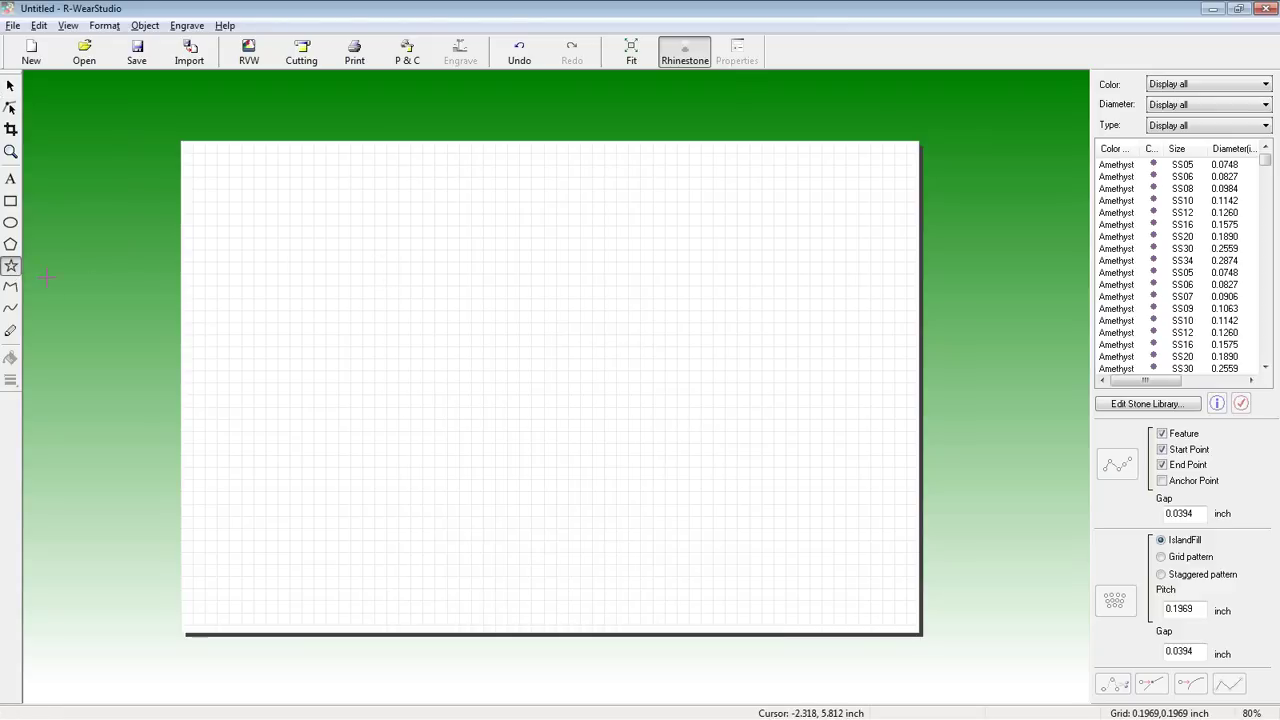
{"action": "left_click", "coordinate": [421, 247]}
{"action": "left_click_drag", "start_coordinate": [421, 247], "coordinate": [715, 547]}
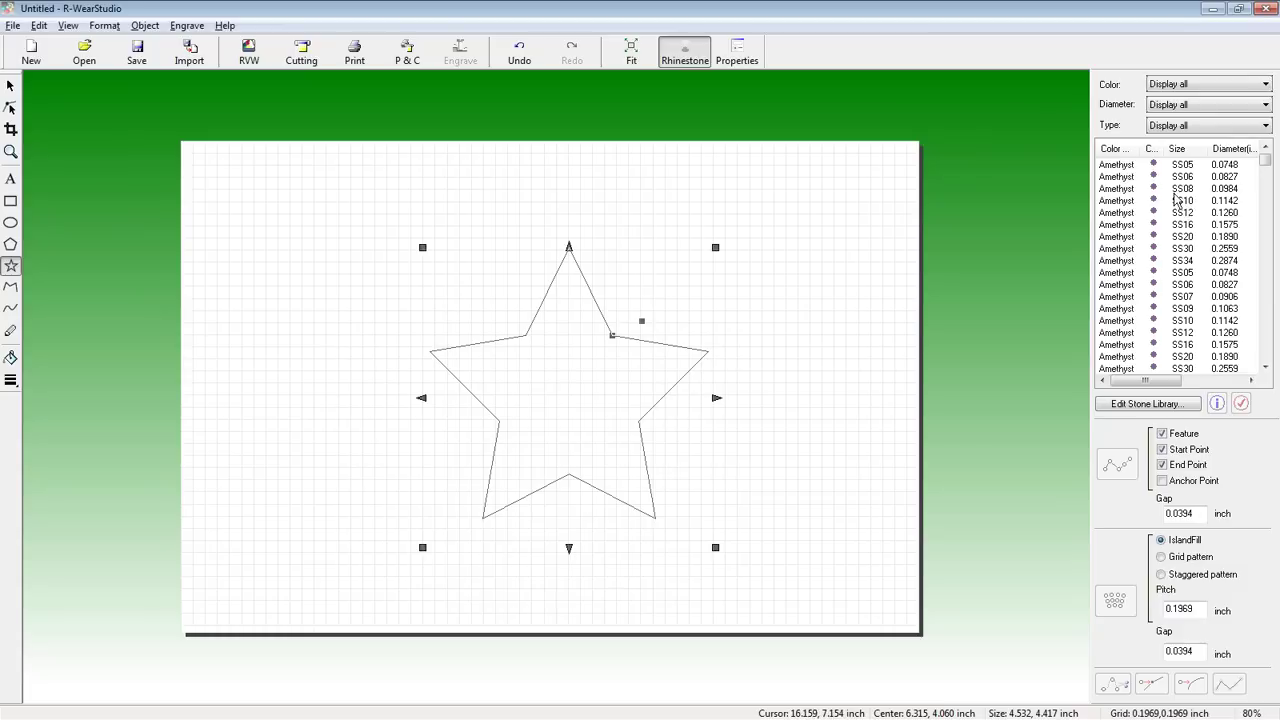
Filter the rhinestone list to stones with a diameter of 2.5 - 3mm and the type Hotfix.
{"action": "left_click", "coordinate": [1124, 201]}
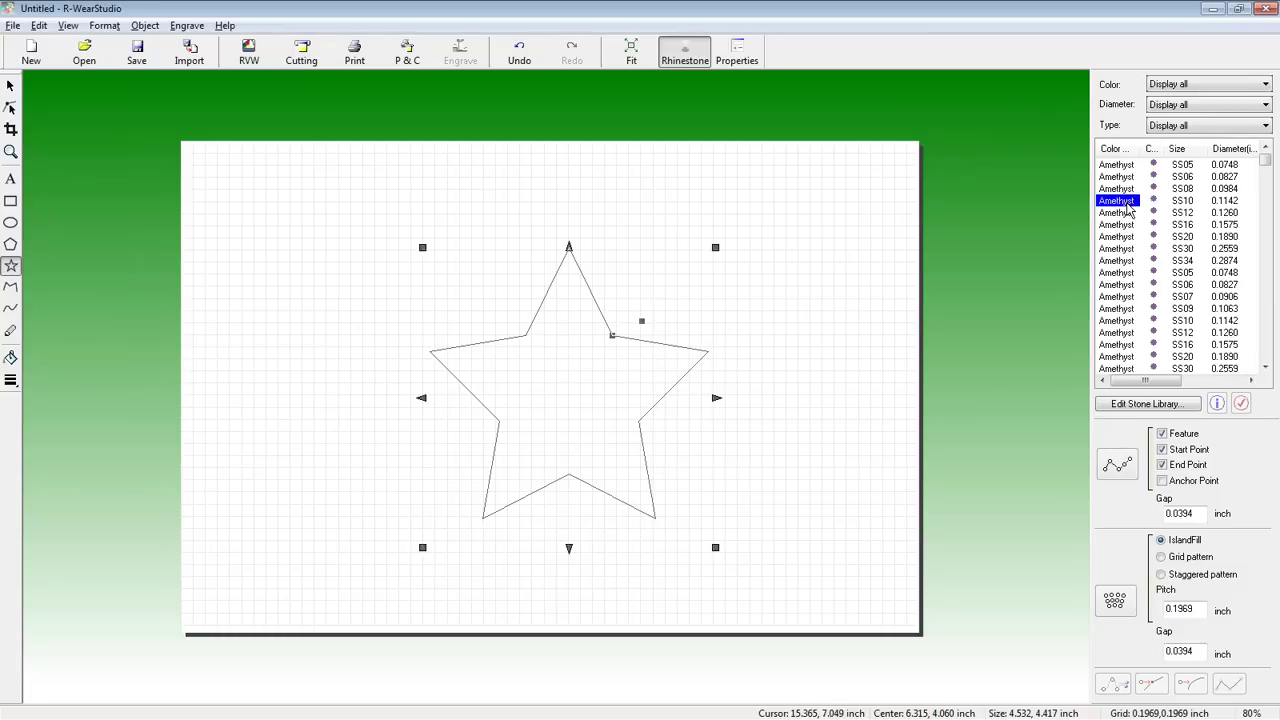
{"action": "left_click_drag", "start_coordinate": [1150, 382], "coordinate": [1192, 386]}
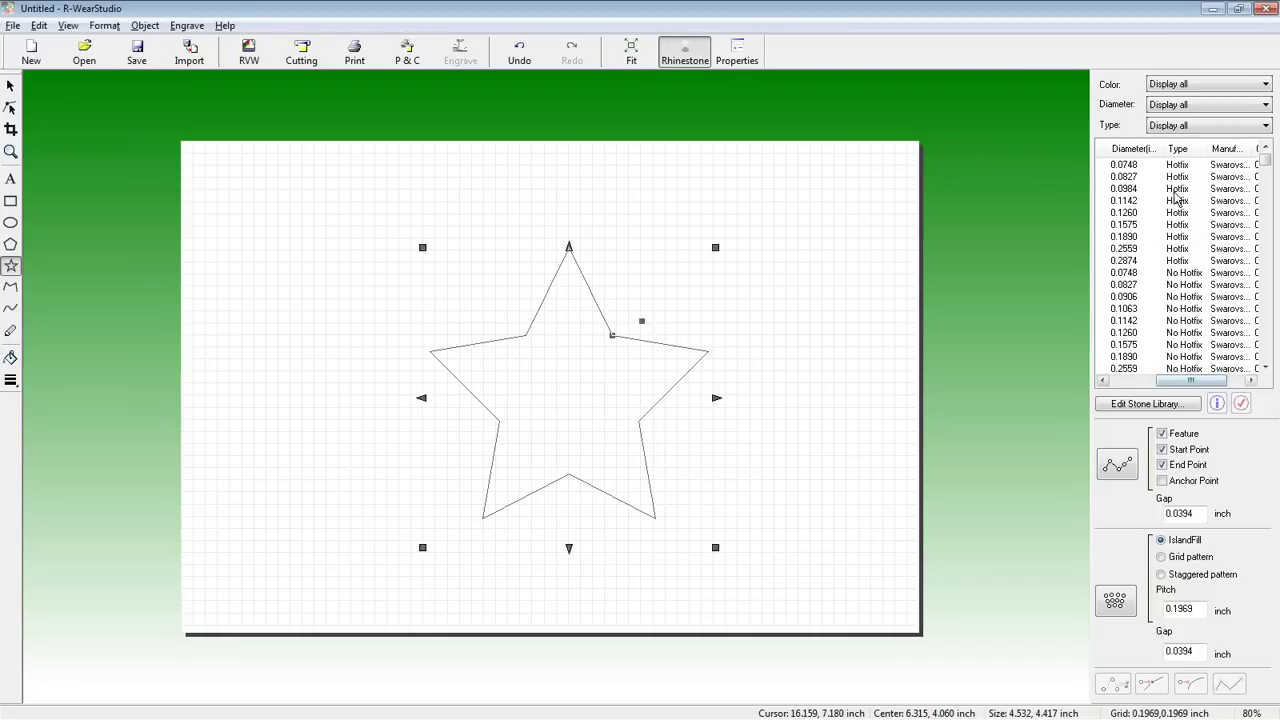
{"action": "left_click", "coordinate": [1216, 88]}
{"action": "left_click", "coordinate": [1215, 88]}
{"action": "left_click", "coordinate": [1208, 108]}
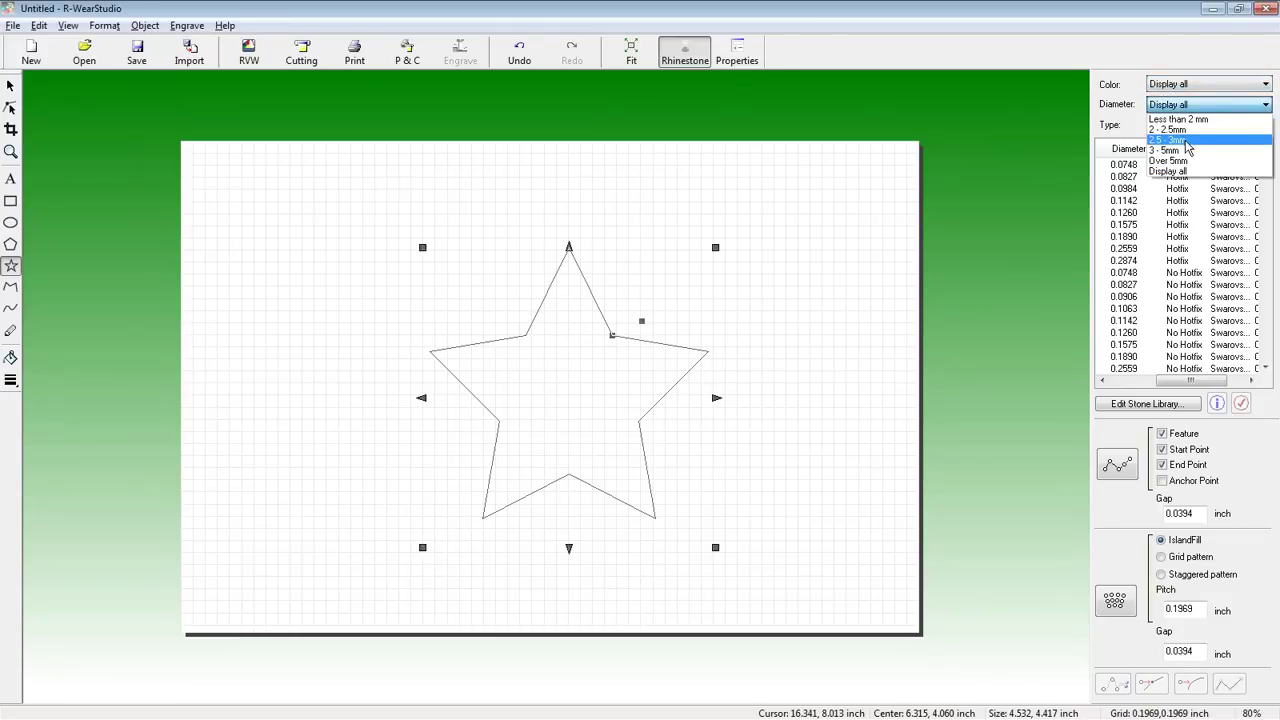
{"action": "left_click", "coordinate": [1188, 146]}
{"action": "left_click", "coordinate": [1183, 200]}
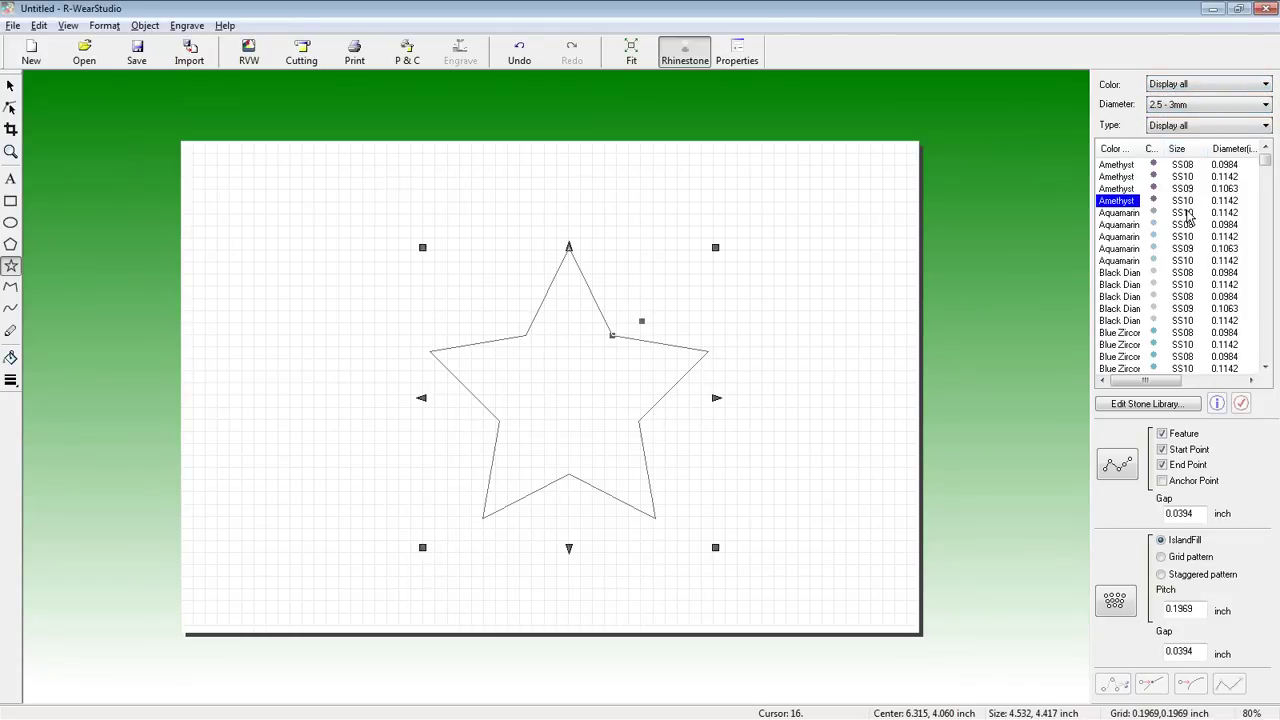
{"action": "left_click", "coordinate": [1203, 130]}
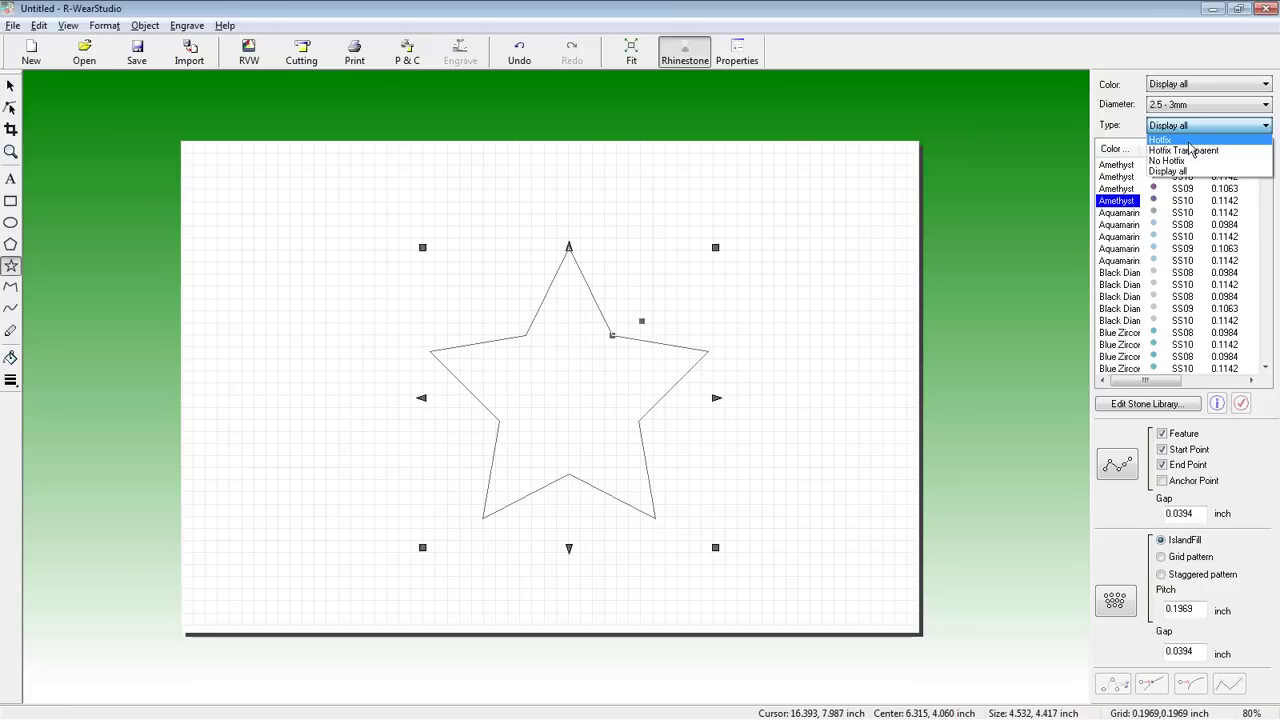
{"action": "left_click", "coordinate": [1188, 140]}
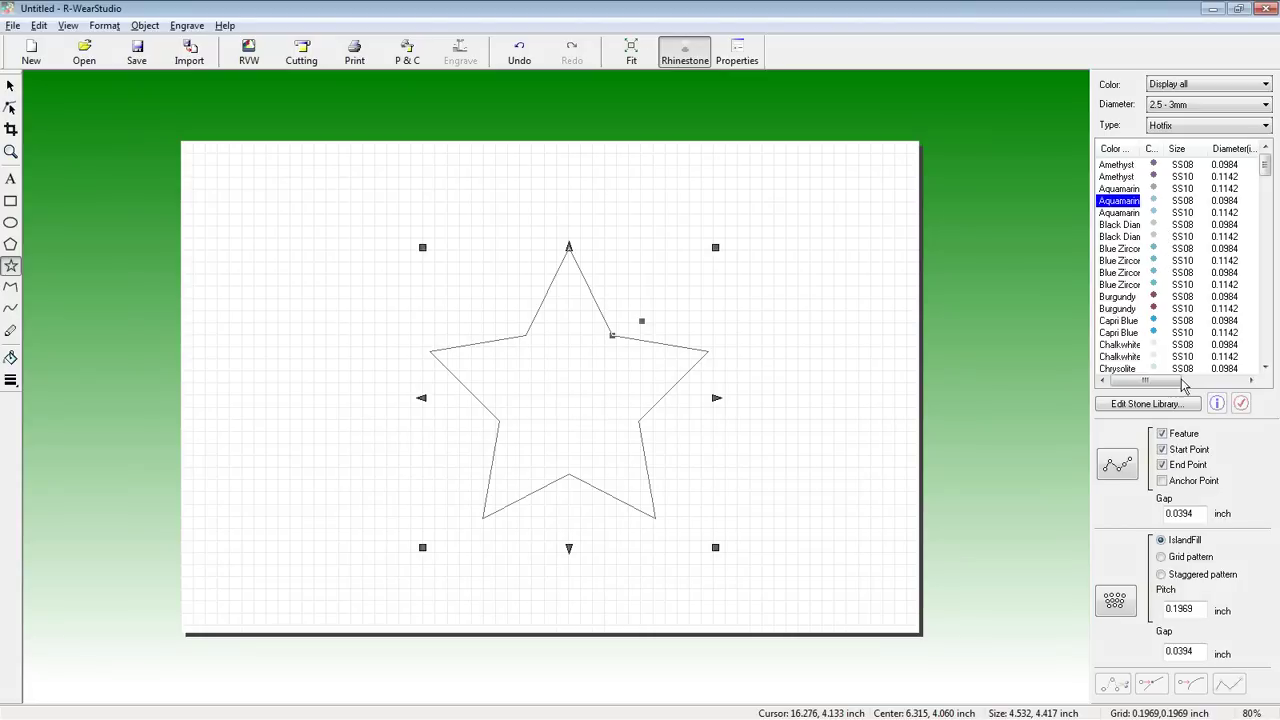
Look through the stone library and duplicate the Amethyst HF, SS05, 2028 stone.
{"action": "left_click", "coordinate": [1176, 405]}
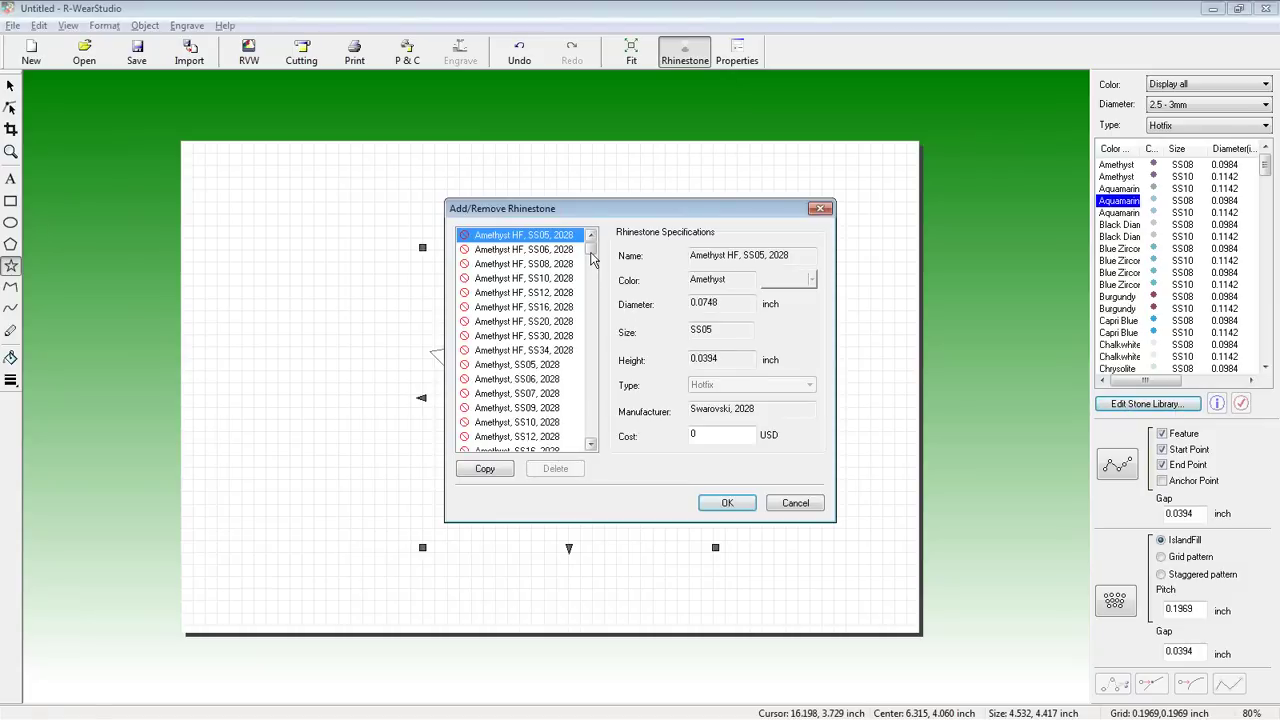
{"action": "left_click_drag", "start_coordinate": [591, 257], "coordinate": [588, 452]}
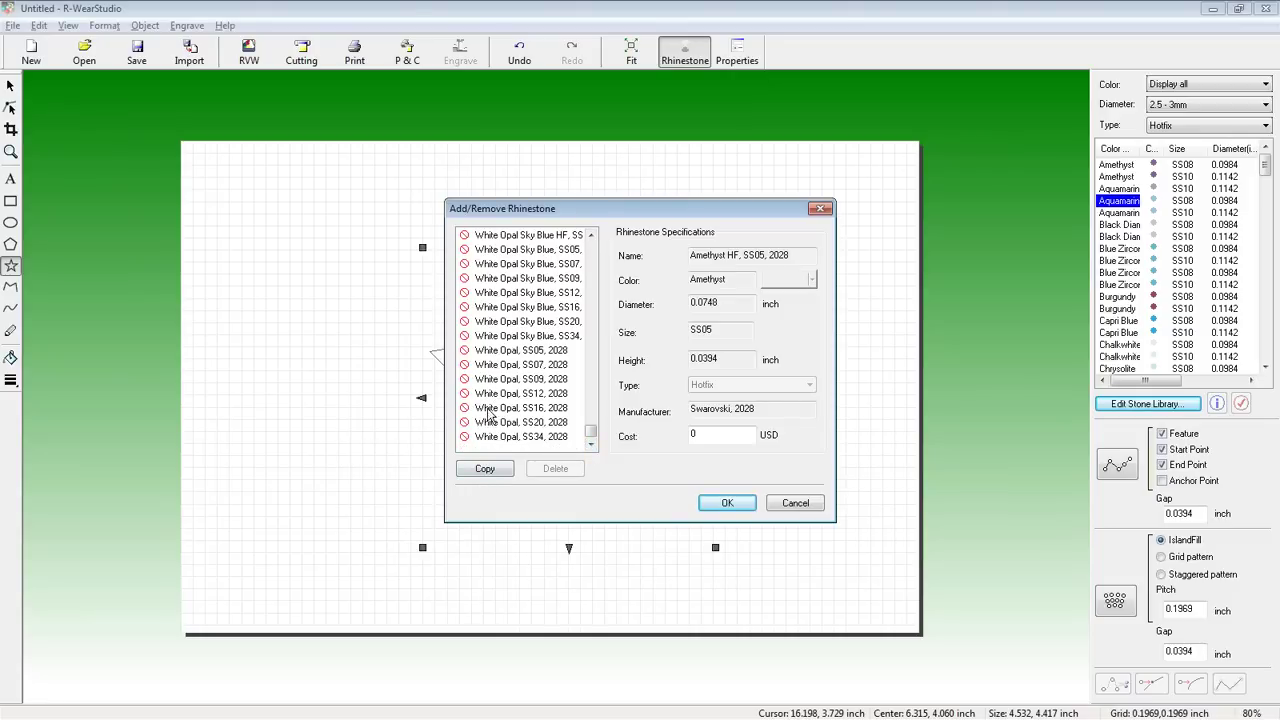
{"action": "left_click_drag", "start_coordinate": [591, 441], "coordinate": [588, 246]}
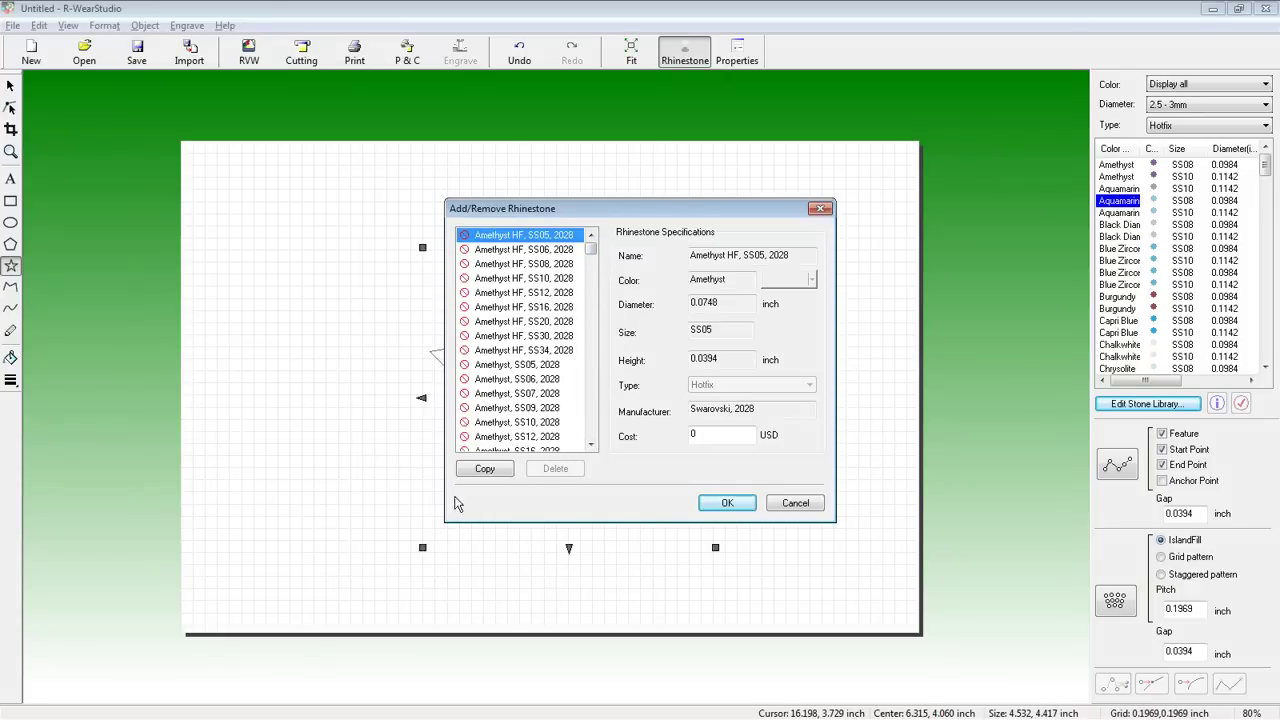
{"action": "left_click", "coordinate": [480, 468]}
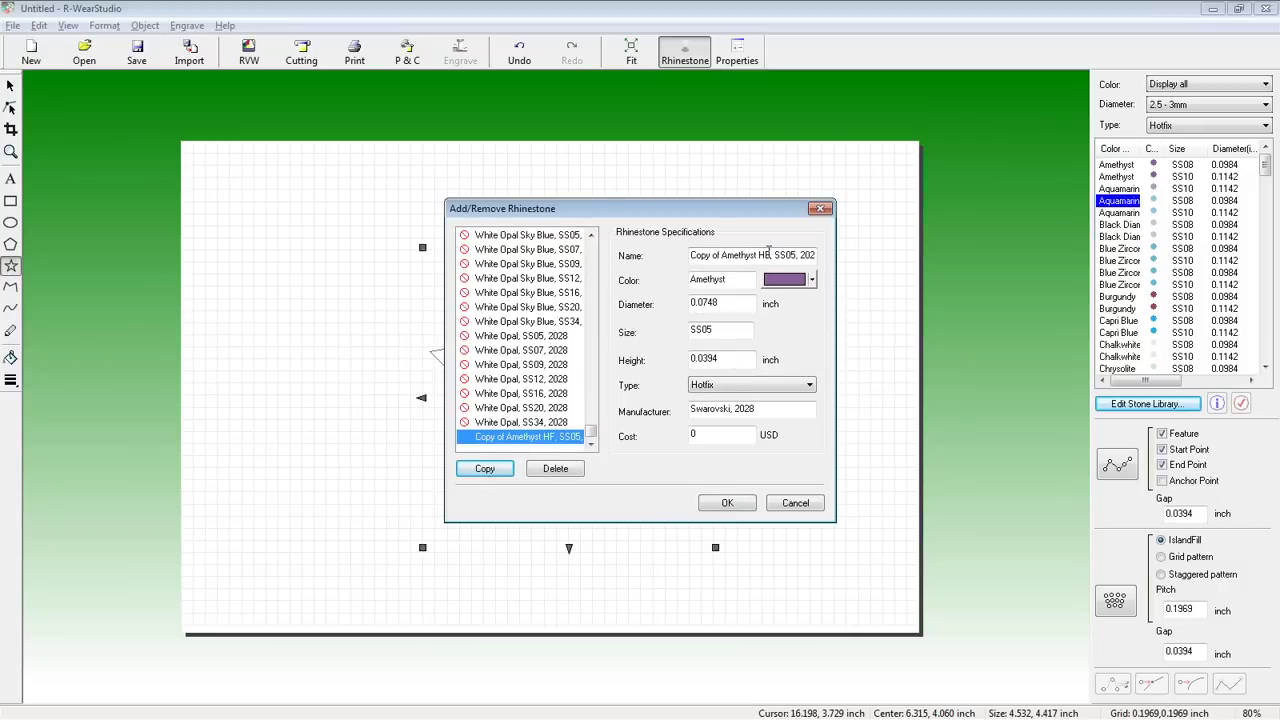
Name the copied stone "test stone, SS05, 2028" with manufacturer Imprintables and cost .01 USD, and discard the library changes.
{"action": "left_click_drag", "start_coordinate": [768, 254], "coordinate": [636, 258]}
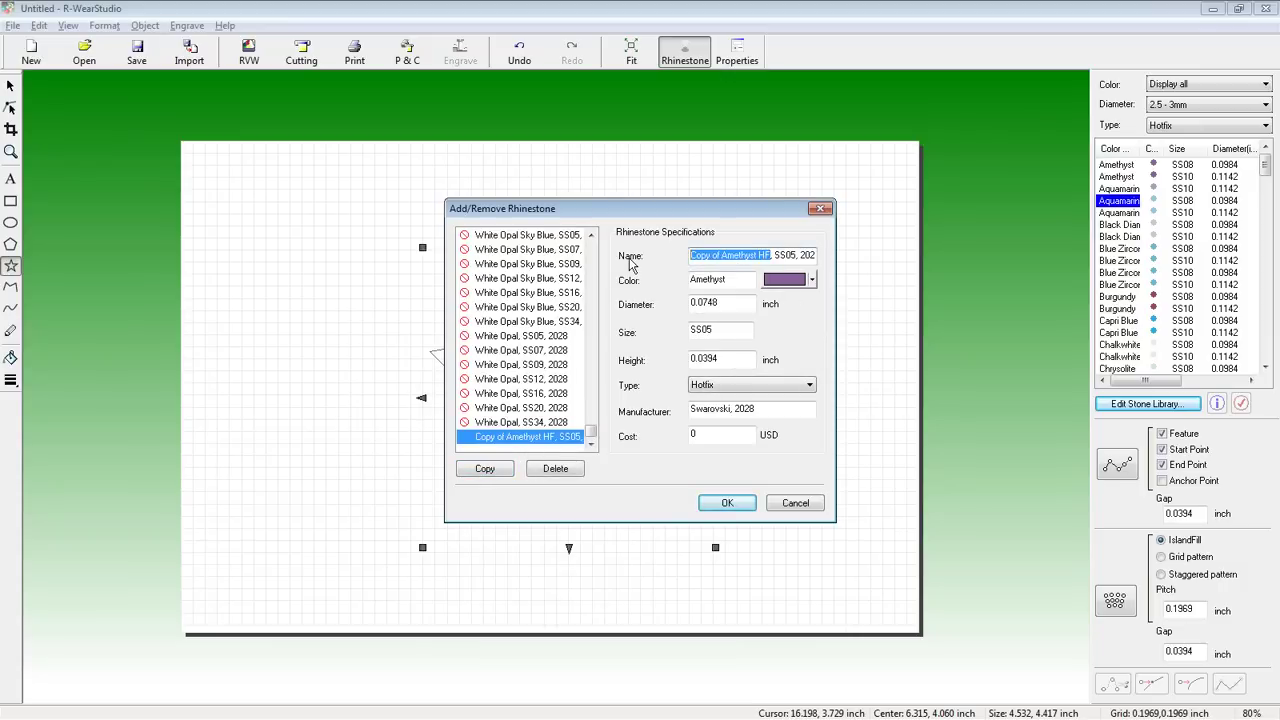
{"action": "type", "text": "test stone"}
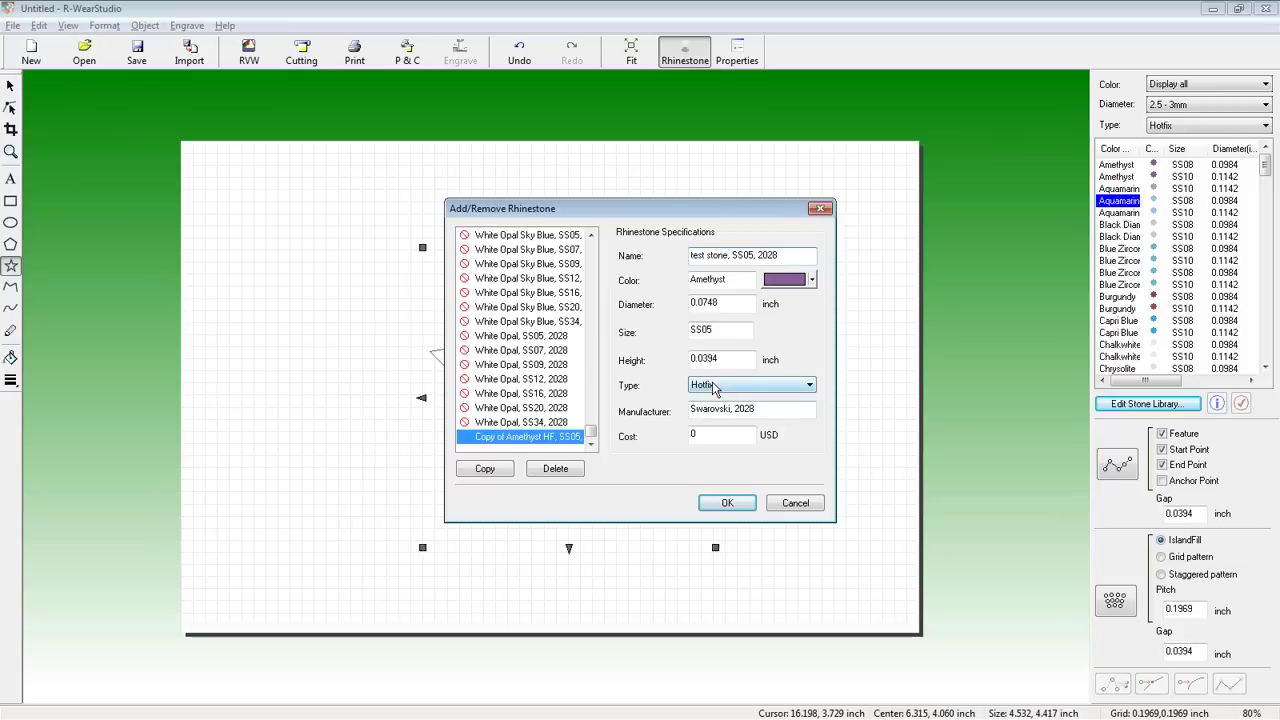
{"action": "left_click", "coordinate": [736, 409]}
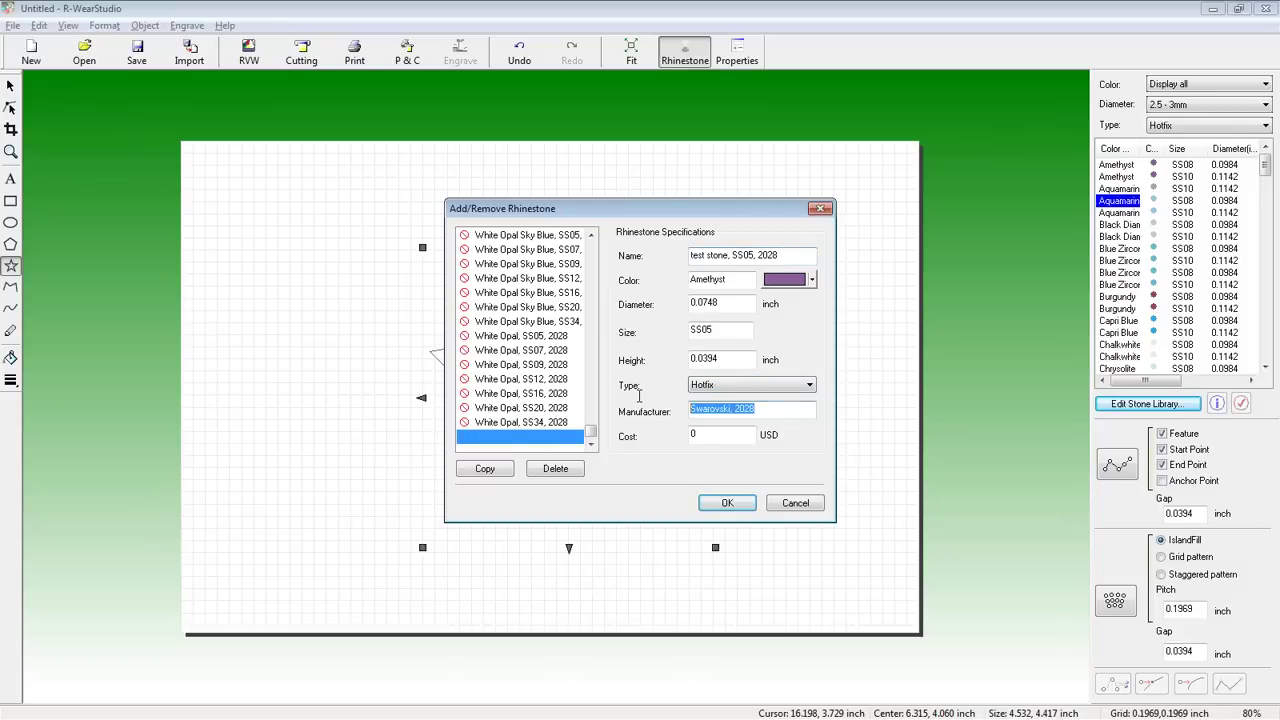
{"action": "type", "text": "Imprintables"}
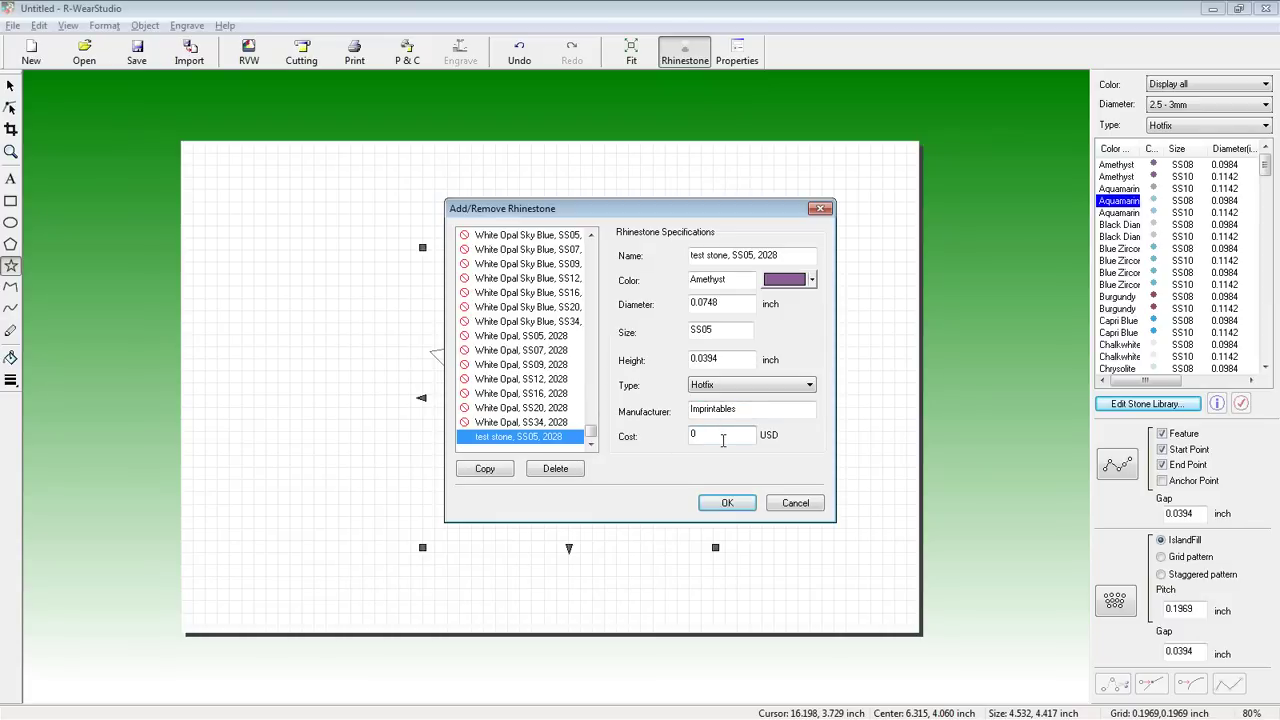
{"action": "type", "text": ".01"}
{"action": "left_click", "coordinate": [796, 503]}
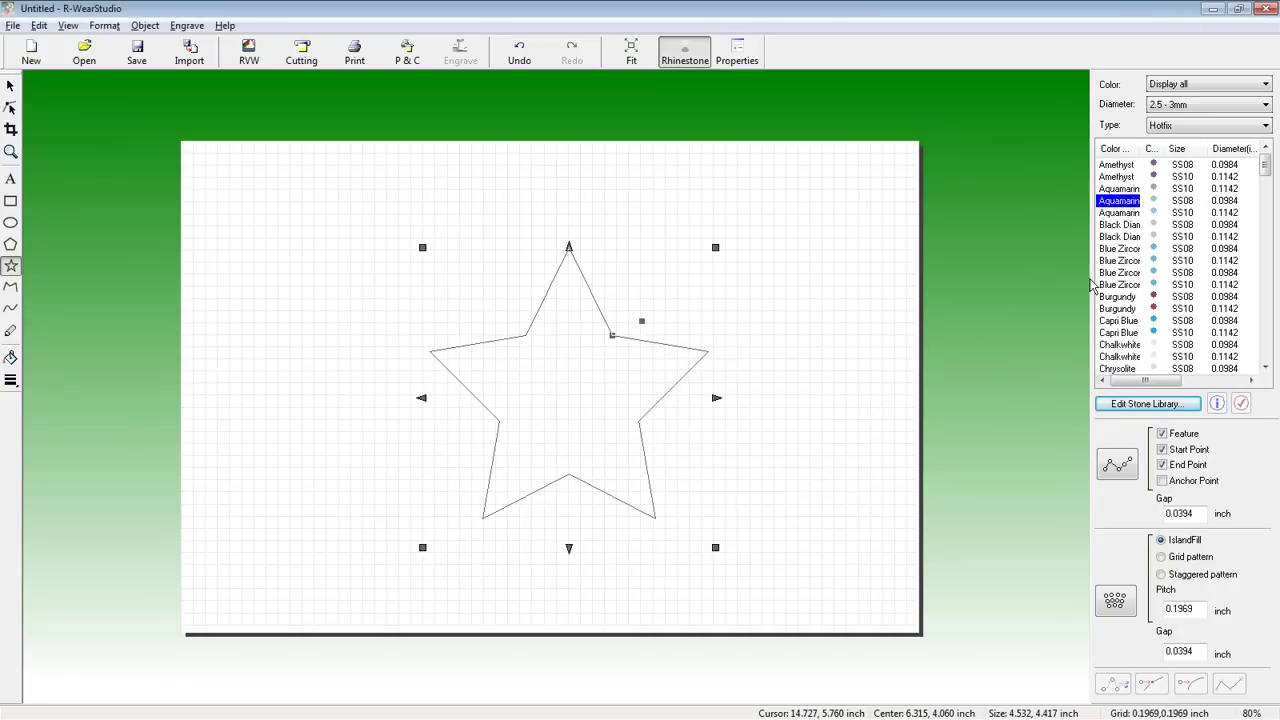
Place Amethyst SS10 stones along the star's outline with the Anchor Point option enabled.
{"action": "left_click", "coordinate": [1120, 177]}
{"action": "mouse_move", "coordinate": [1177, 387]}
{"action": "left_mouse_down"}
{"action": "mouse_move", "coordinate": [1249, 375]}
{"action": "mouse_move", "coordinate": [1160, 377]}
{"action": "left_mouse_up"}
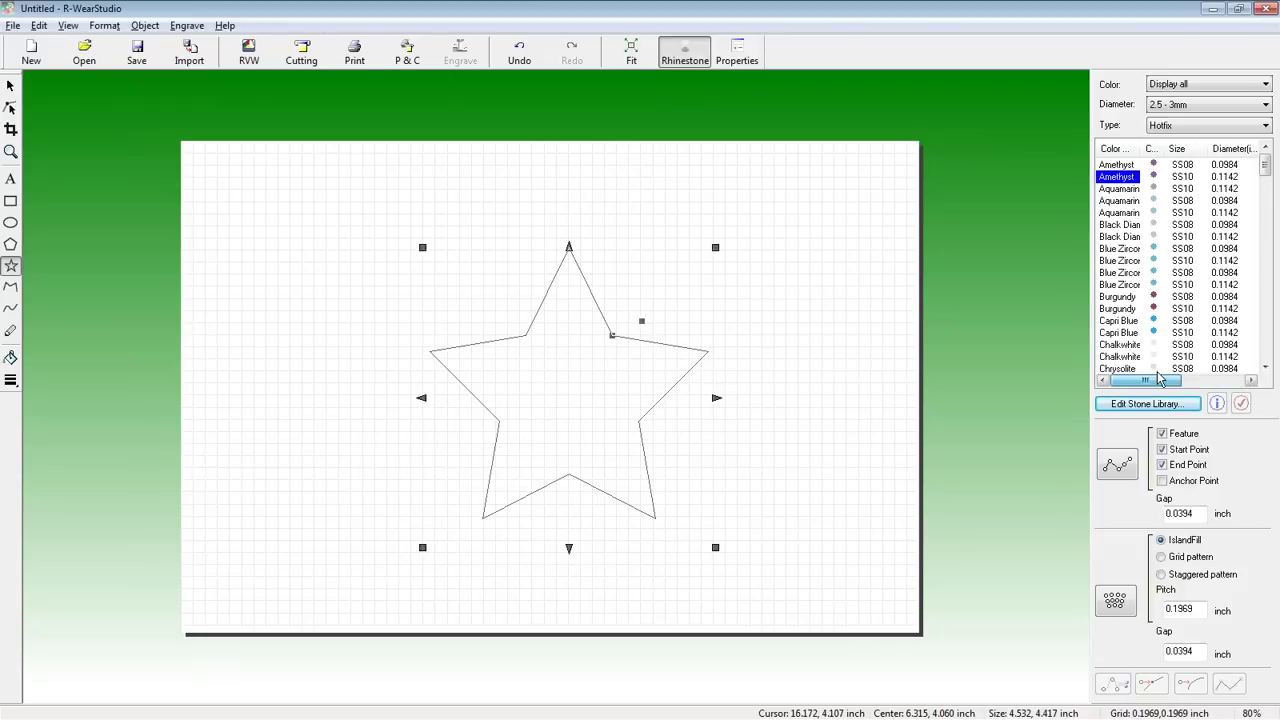
{"action": "left_click", "coordinate": [1119, 213]}
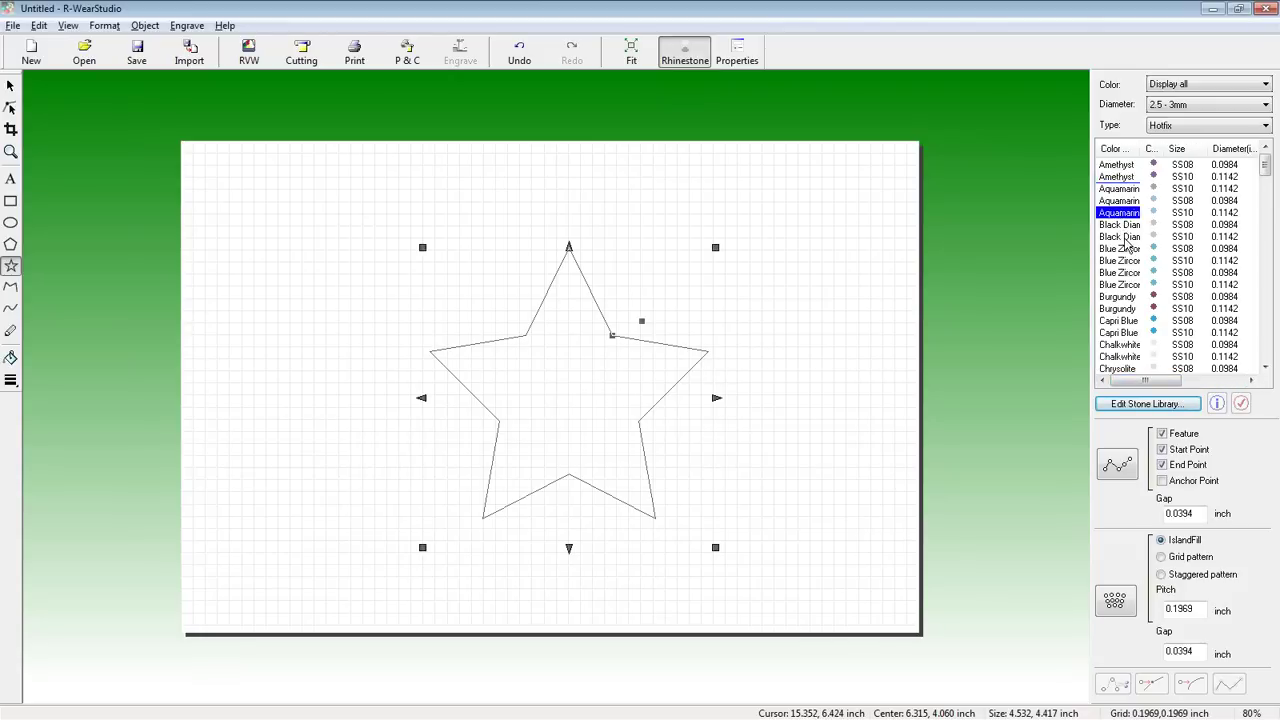
{"action": "mouse_move", "coordinate": [1150, 388]}
{"action": "left_mouse_down"}
{"action": "mouse_move", "coordinate": [1195, 384]}
{"action": "mouse_move", "coordinate": [1130, 385]}
{"action": "left_mouse_up"}
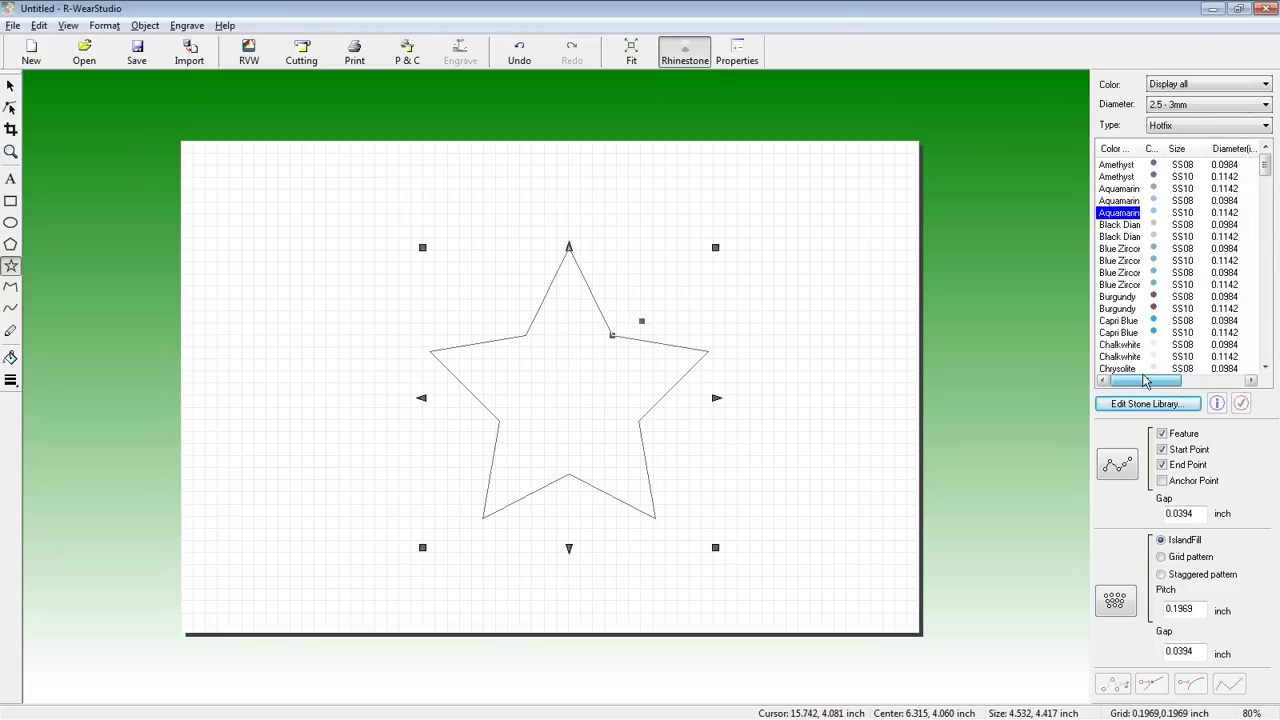
{"action": "left_click", "coordinate": [1120, 177]}
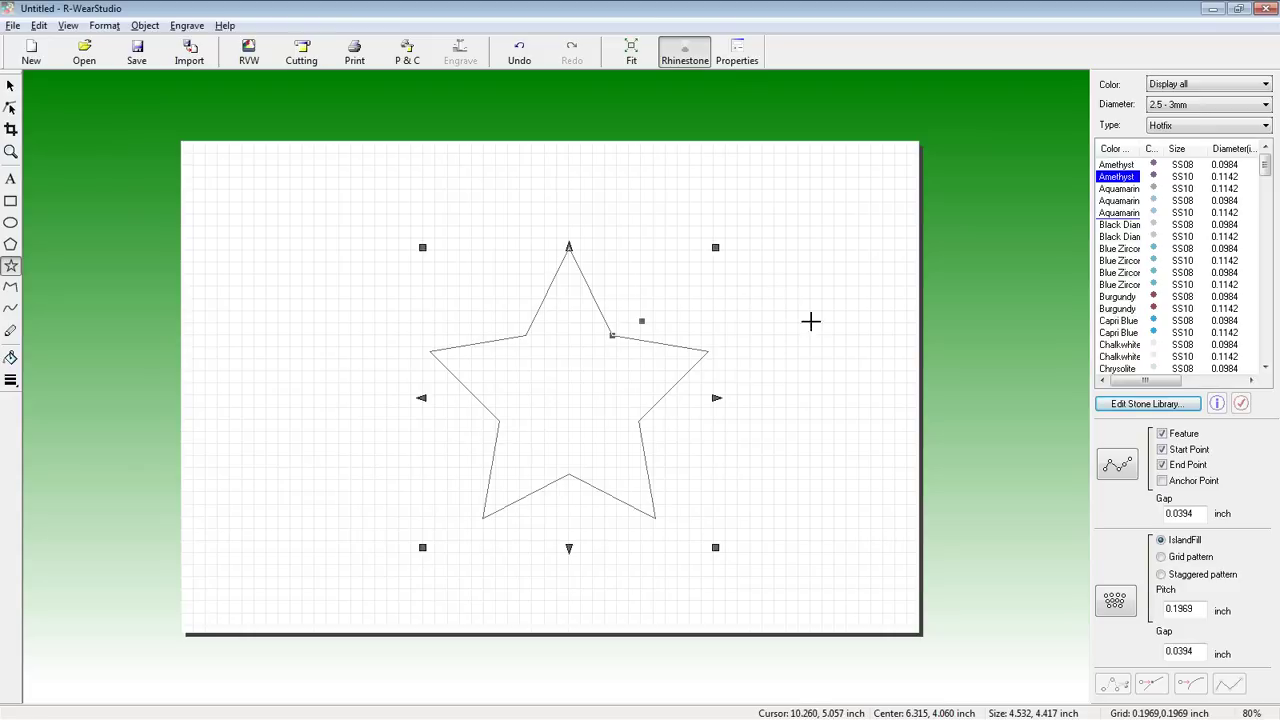
{"action": "left_click", "coordinate": [1120, 470]}
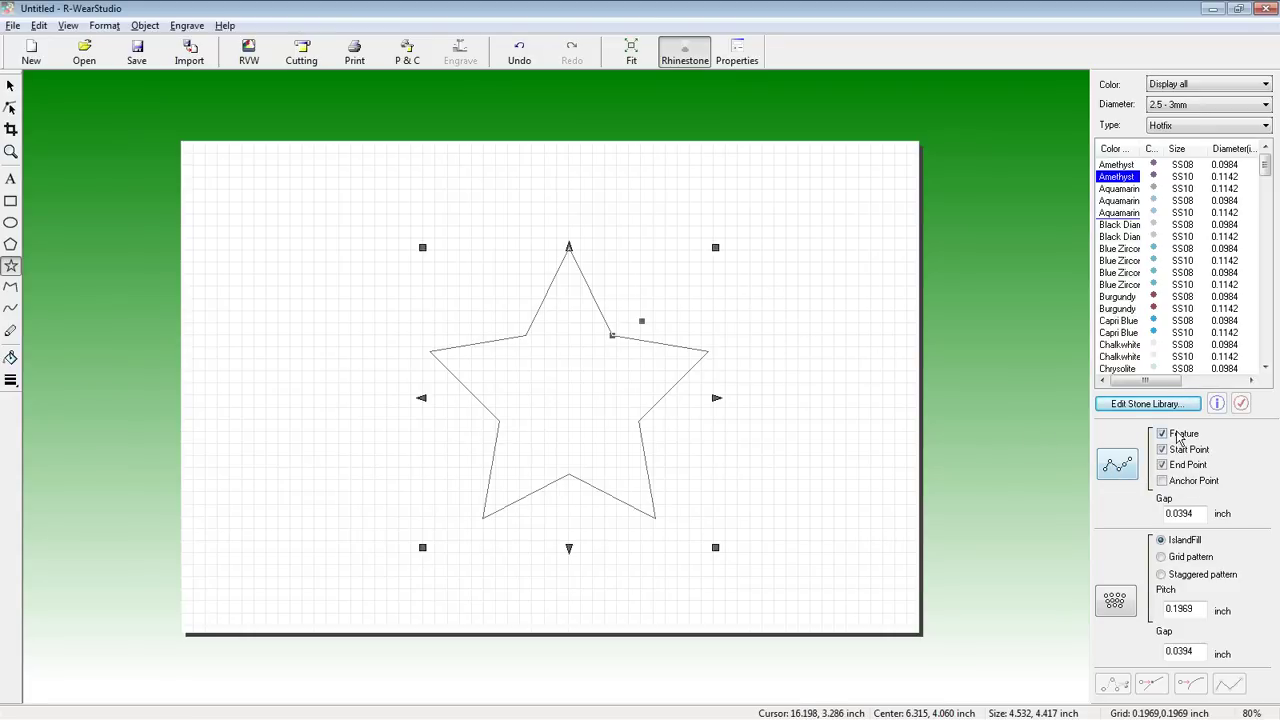
{"action": "left_click", "coordinate": [1122, 467]}
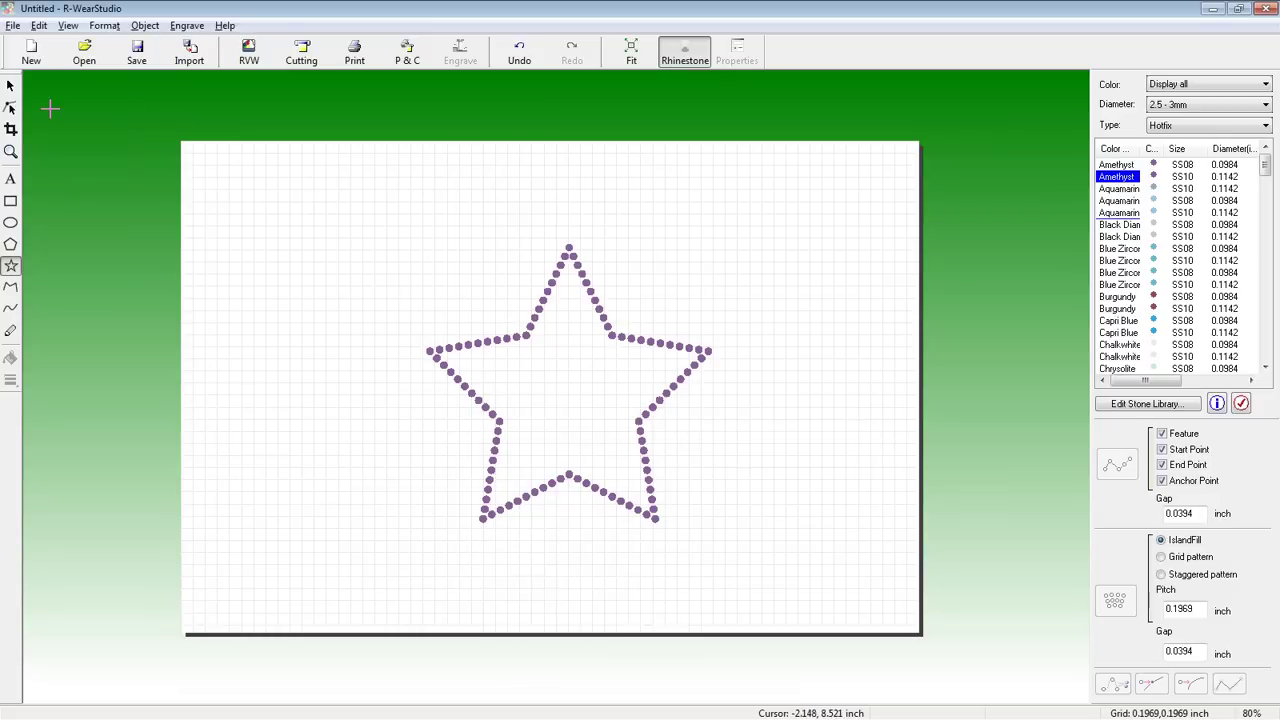
Set the outline stone gap to 0.05 inch and reapply the stones along the star's outline.
{"action": "left_click", "coordinate": [11, 86]}
{"action": "left_click", "coordinate": [606, 330]}
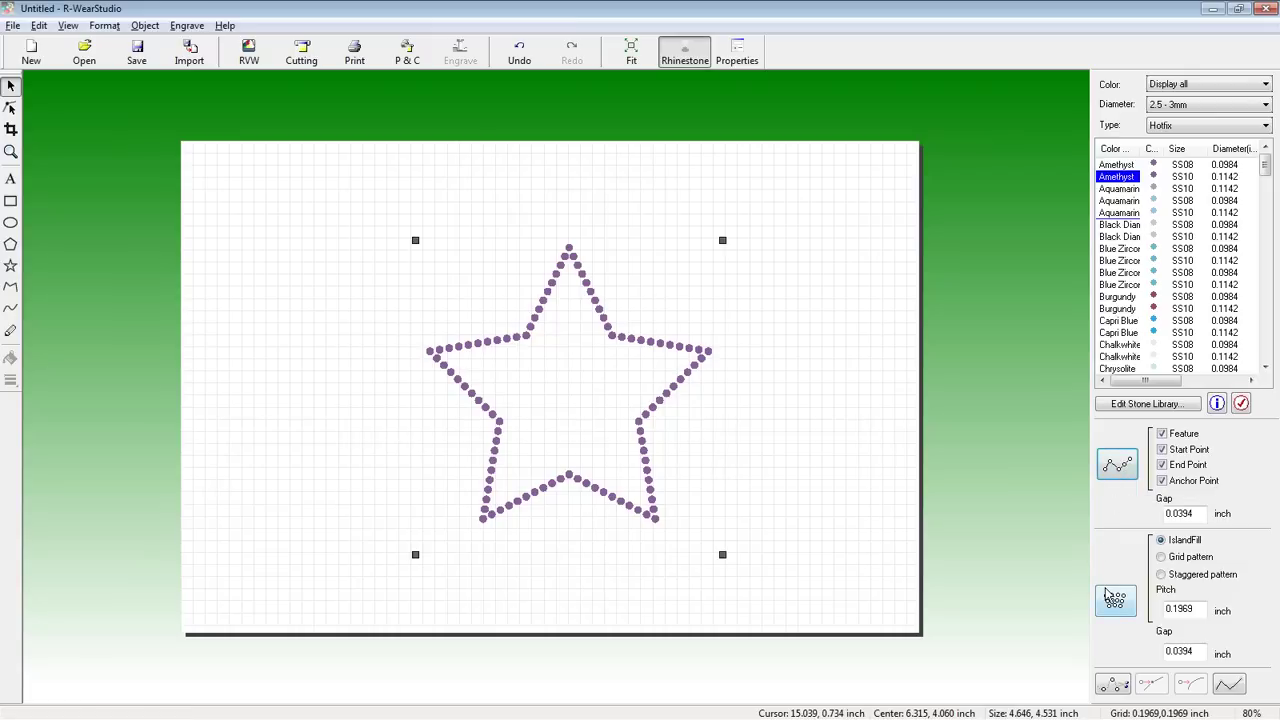
{"action": "left_click", "coordinate": [1194, 514]}
{"action": "left_click_drag", "start_coordinate": [1192, 514], "coordinate": [1171, 514]}
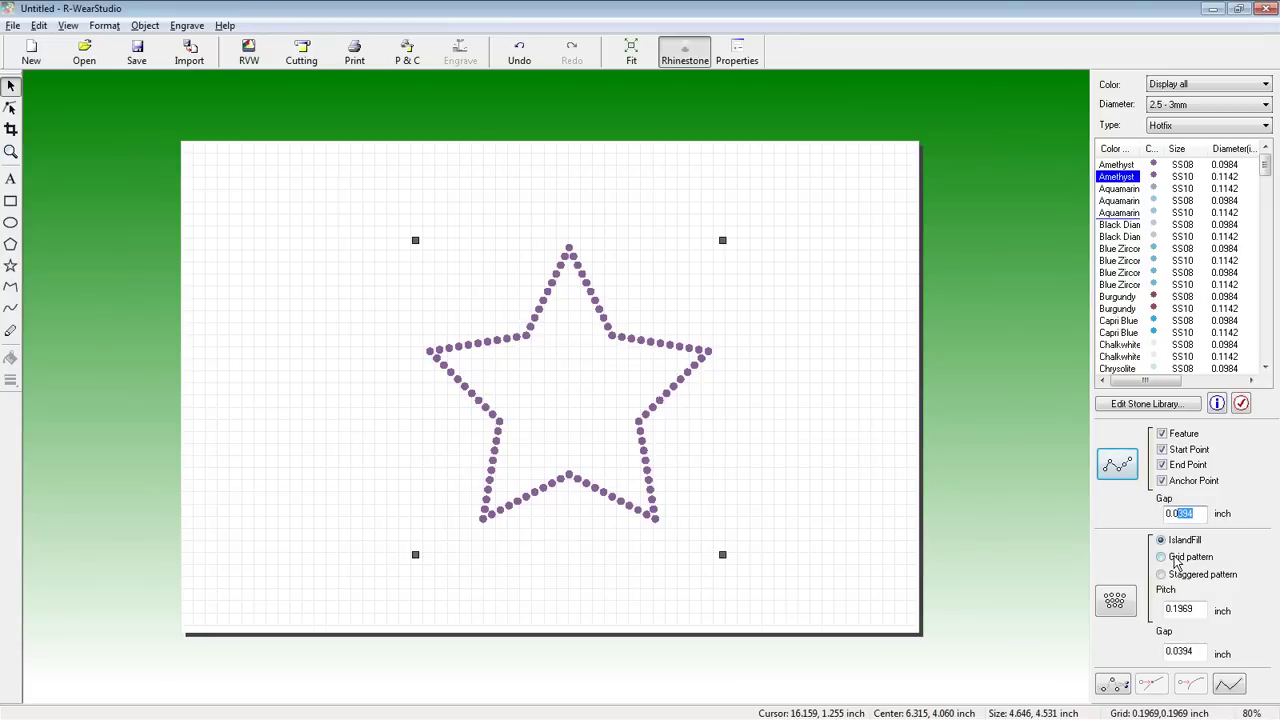
{"action": "type", "text": "5"}
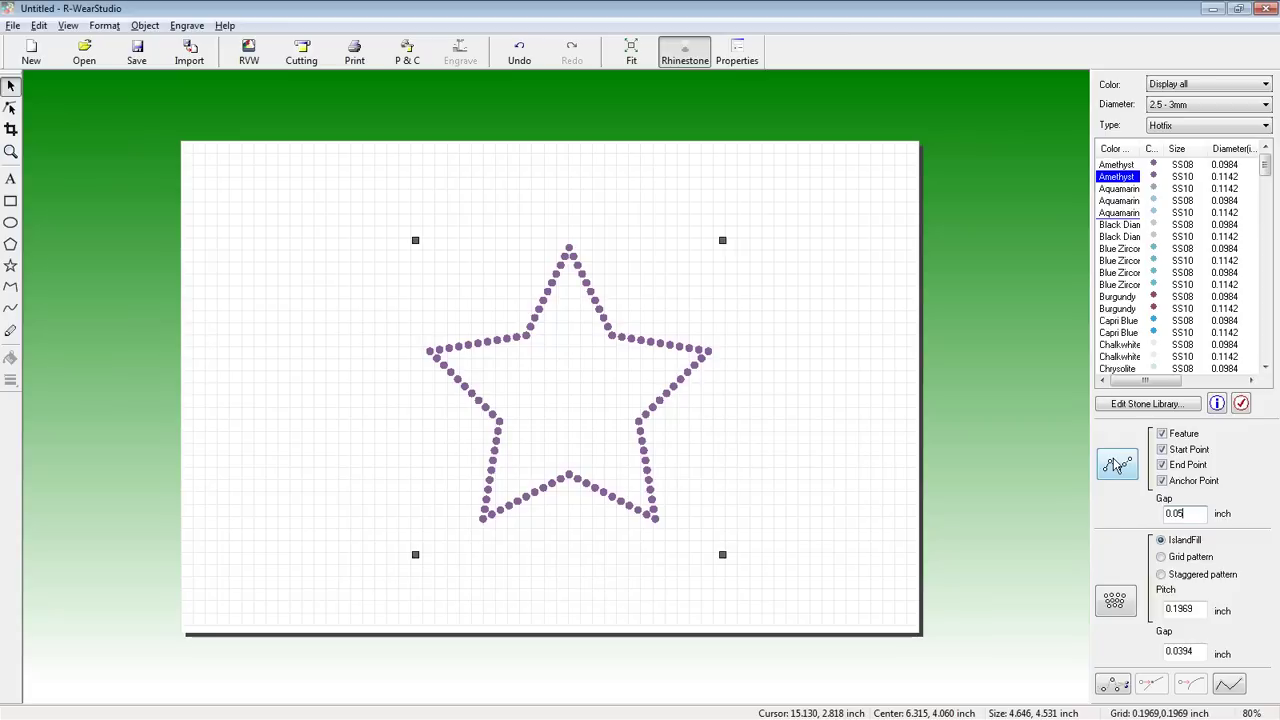
{"action": "left_click", "coordinate": [1117, 464]}
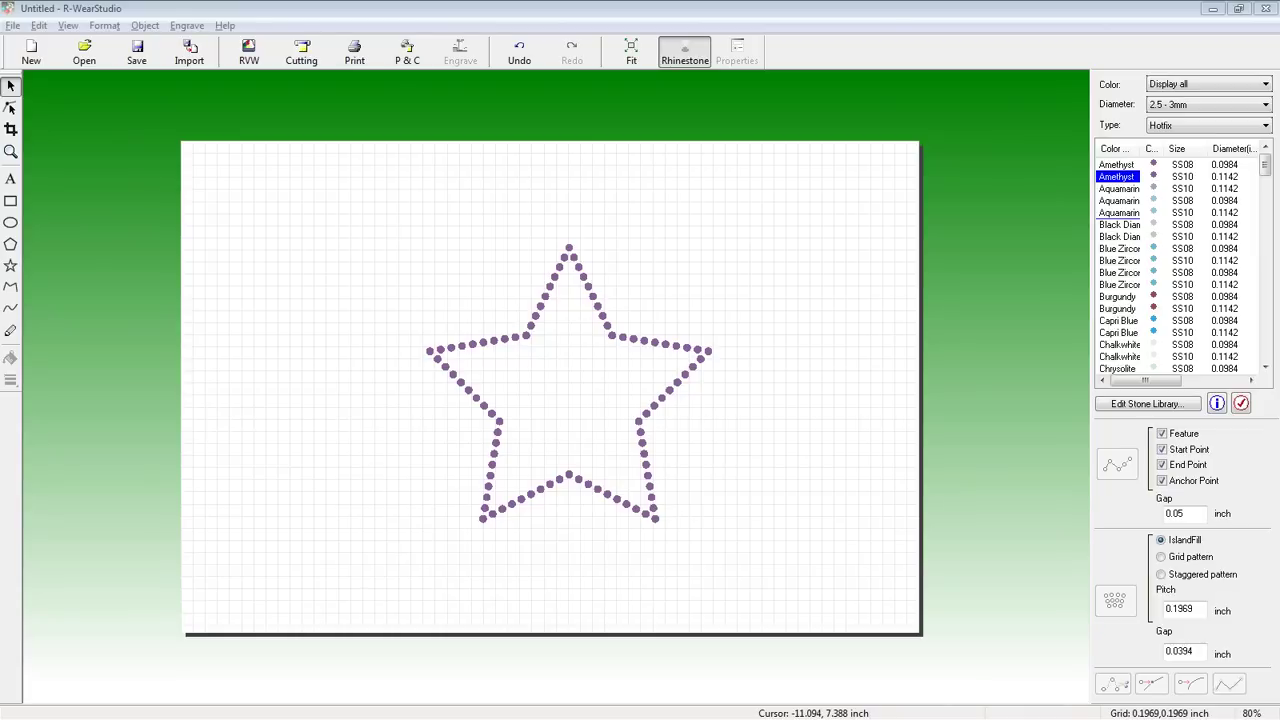
Fill the star with rhinestones using the IslandFill pattern.
{"action": "left_click", "coordinate": [1192, 513]}
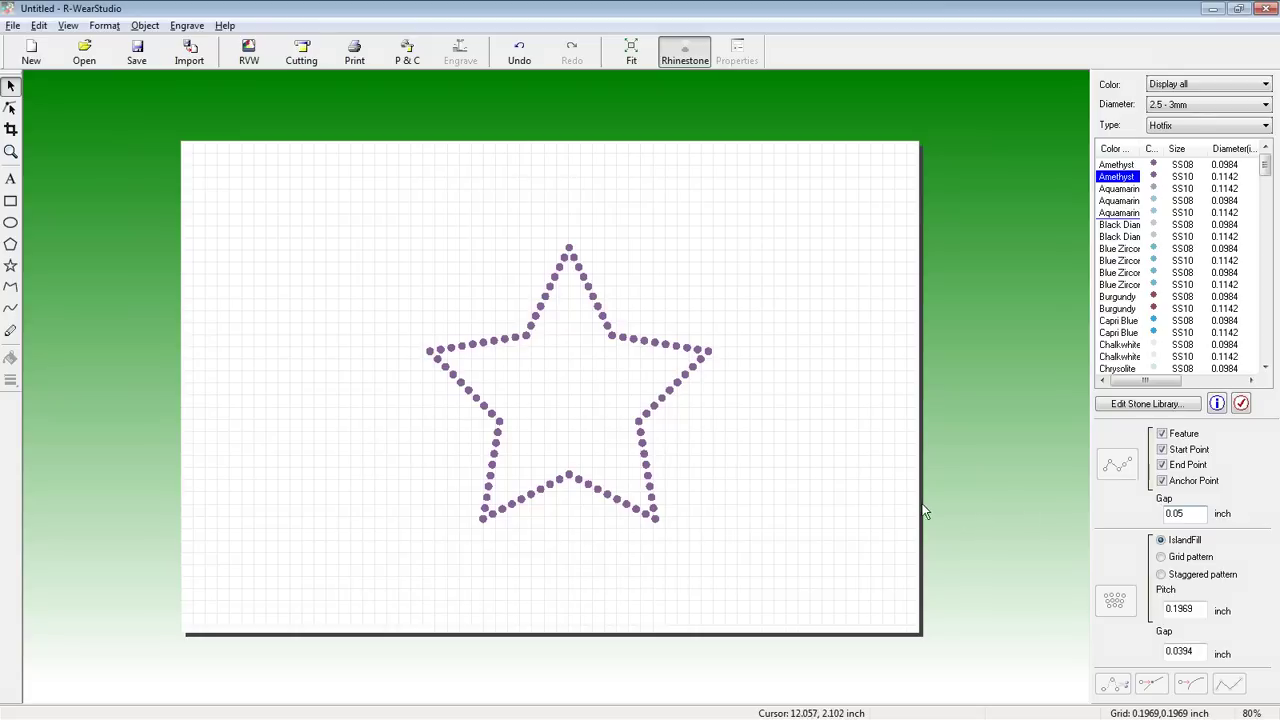
{"action": "left_click", "coordinate": [702, 358]}
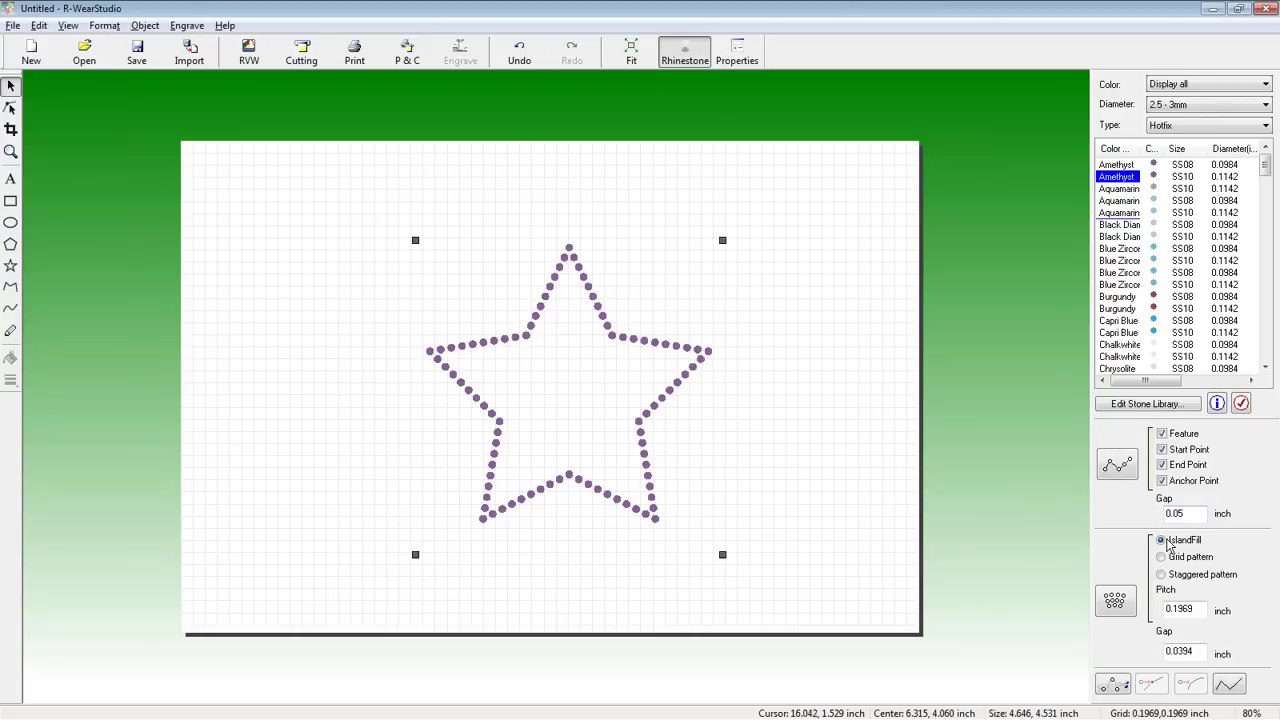
{"action": "left_click", "coordinate": [1115, 600]}
{"action": "left_click", "coordinate": [1116, 606]}
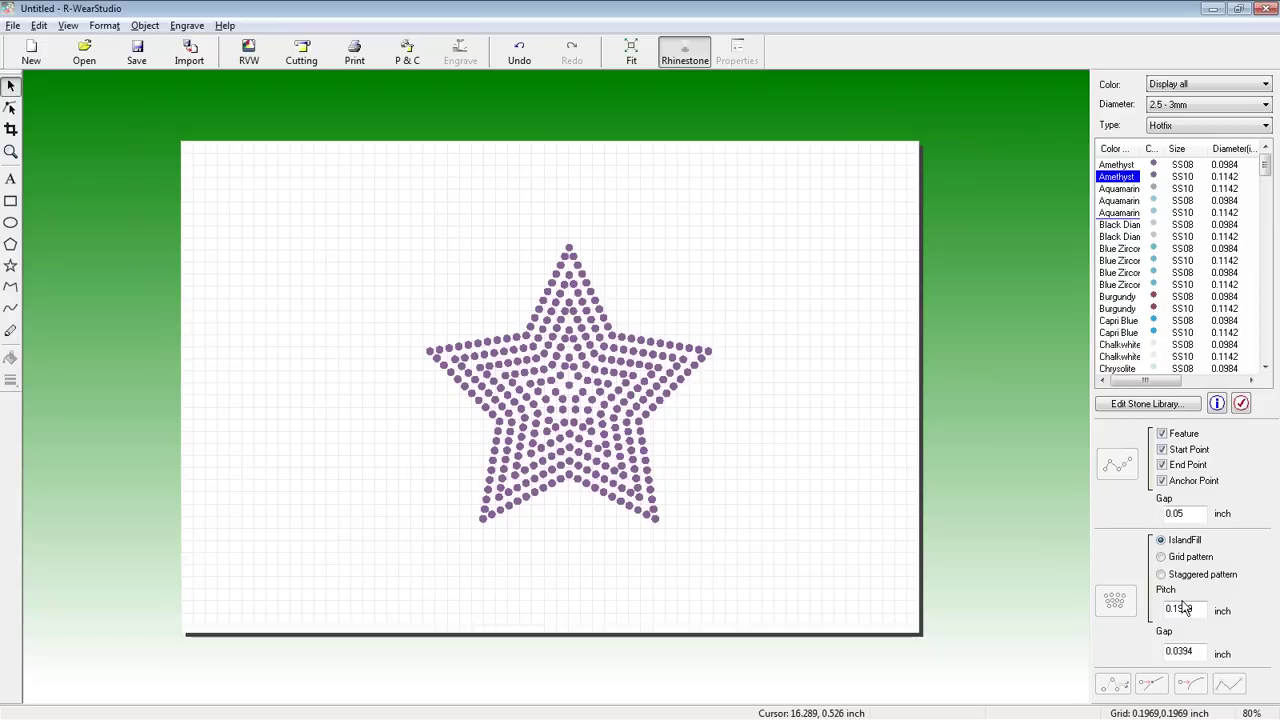
Change the star's rhinestone fill to the Grid pattern.
{"action": "left_click", "coordinate": [1188, 557]}
{"action": "left_click", "coordinate": [573, 362]}
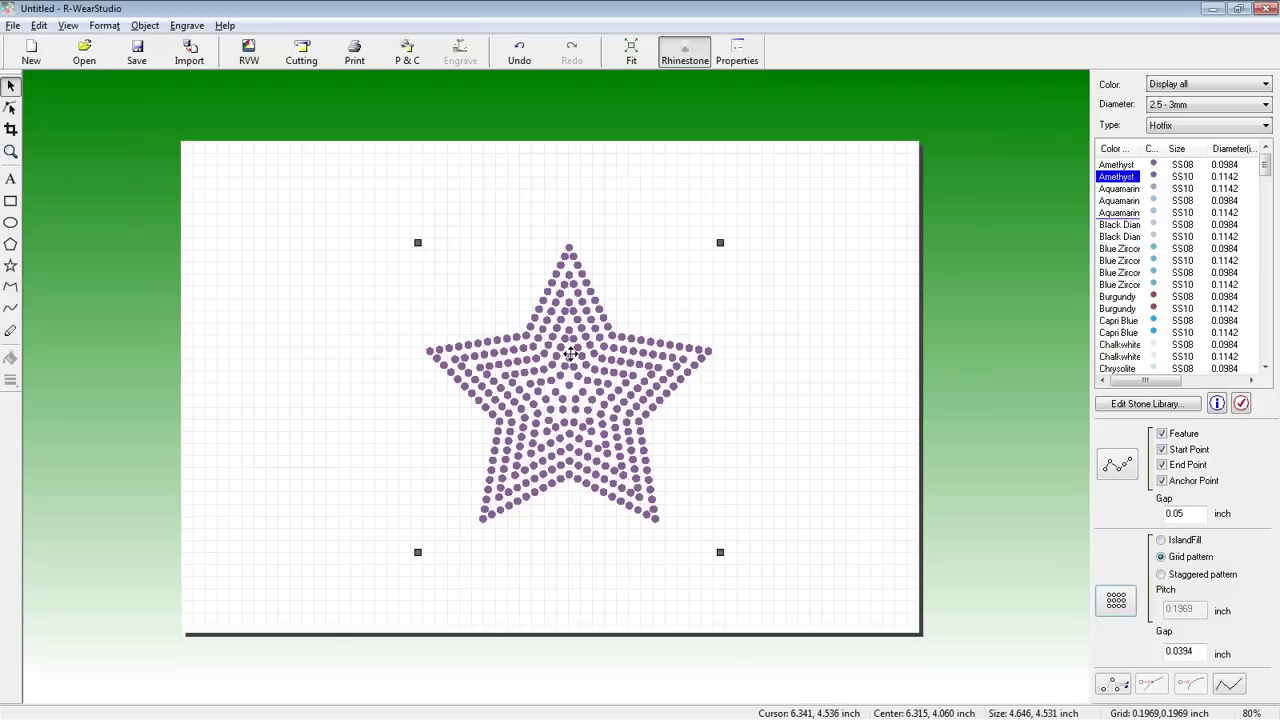
{"action": "left_click", "coordinate": [1112, 594]}
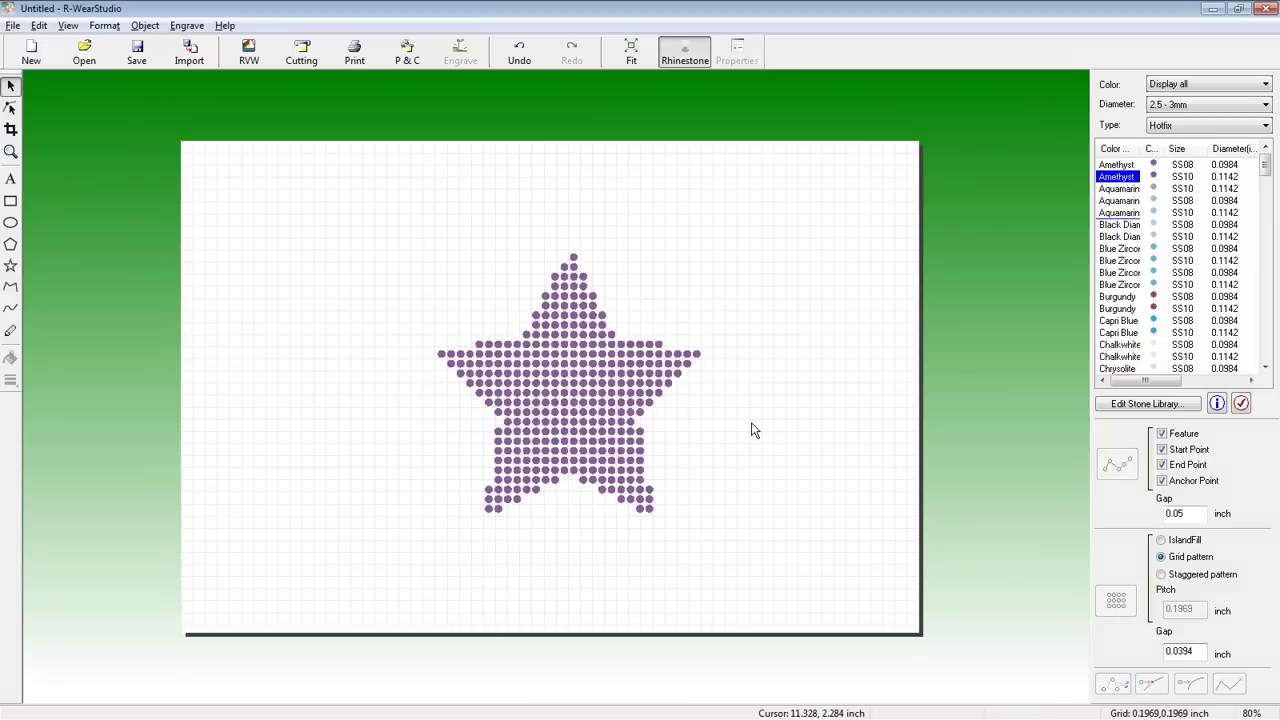
Change the star's rhinestone fill to the Staggered pattern and keep the star selected.
{"action": "left_click", "coordinate": [587, 378]}
{"action": "left_click", "coordinate": [1162, 575]}
{"action": "left_click", "coordinate": [1118, 600]}
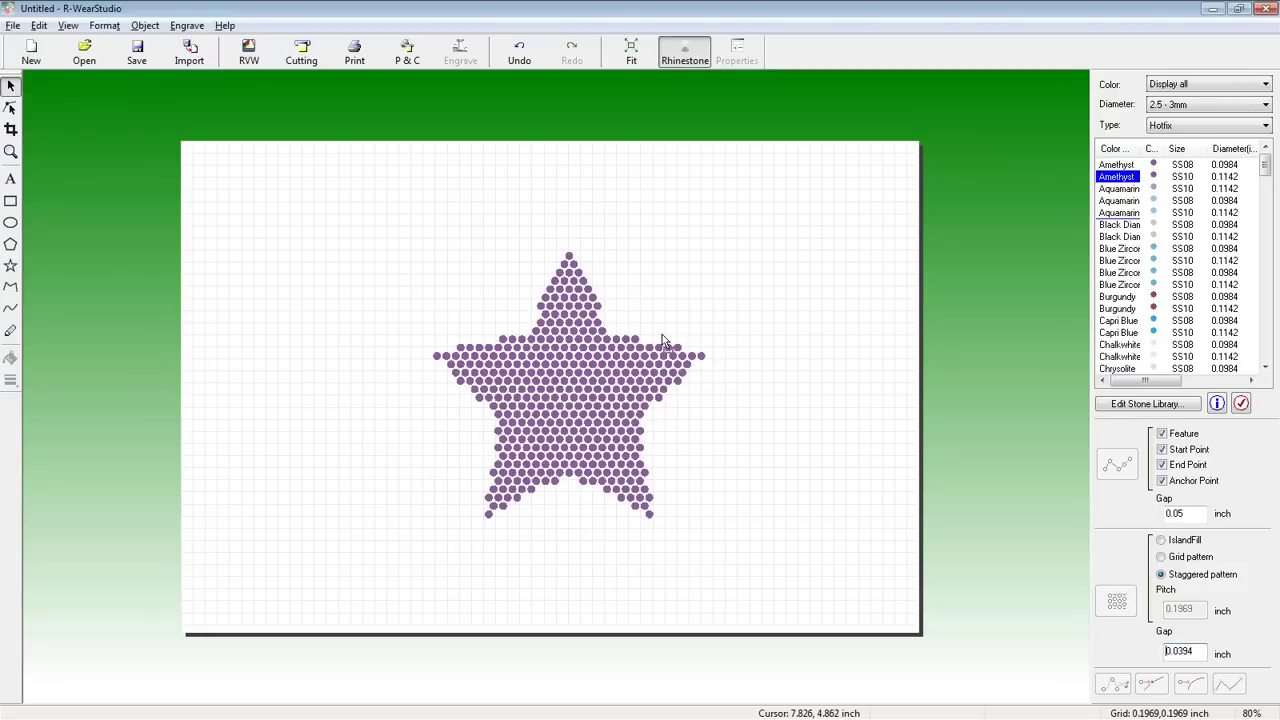
{"action": "left_click", "coordinate": [567, 318]}
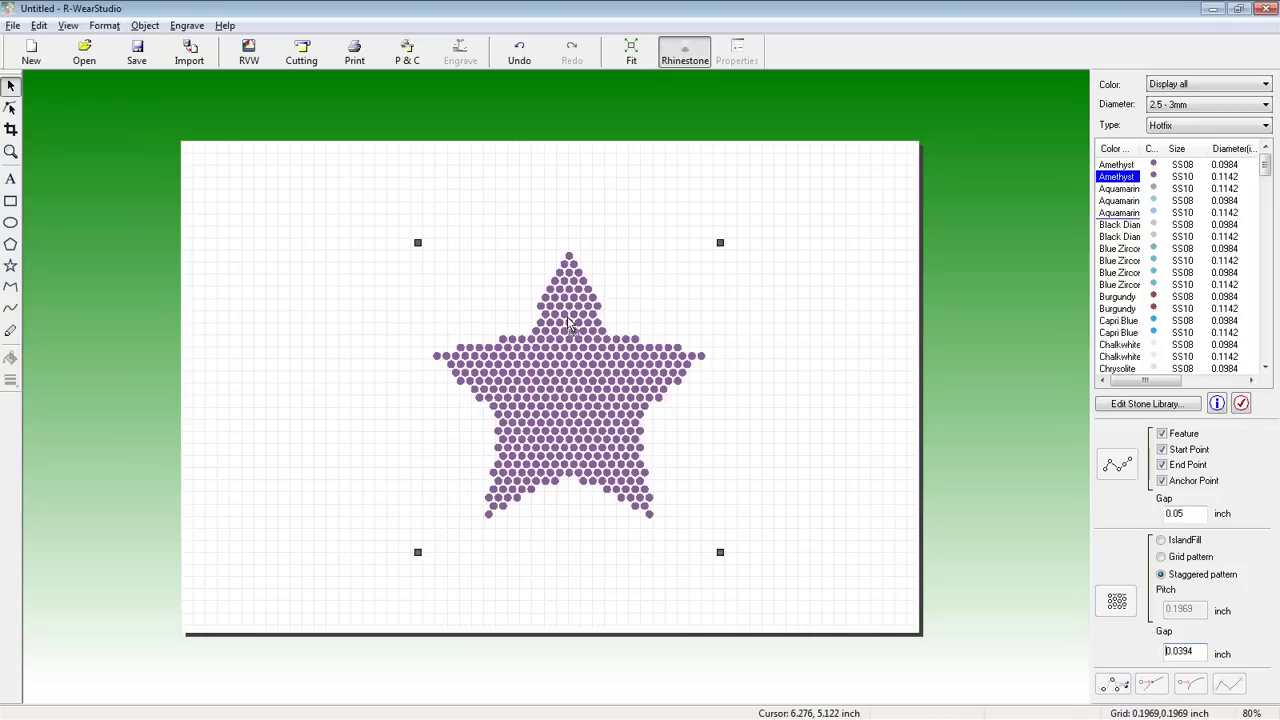
Change the star's rhinestone fill to the IslandFill pattern.
{"action": "left_click", "coordinate": [1161, 541]}
{"action": "left_click", "coordinate": [1115, 600]}
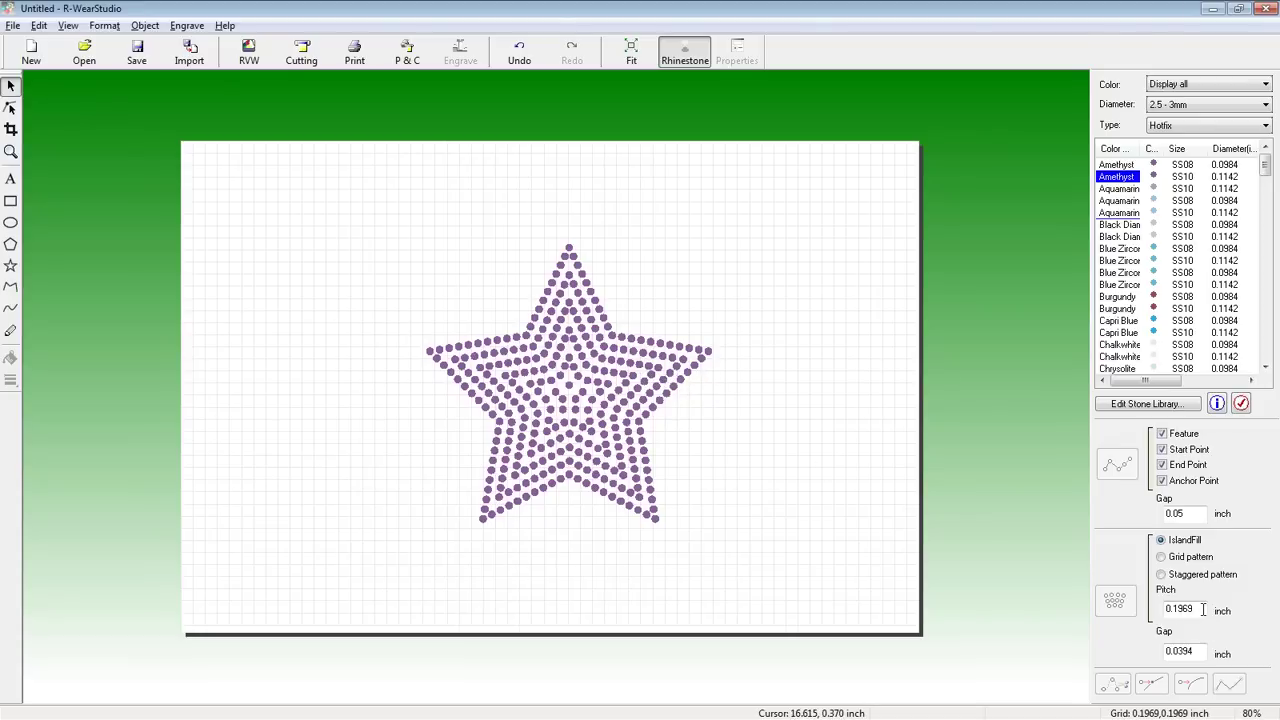
{"action": "type", "text": "25"}
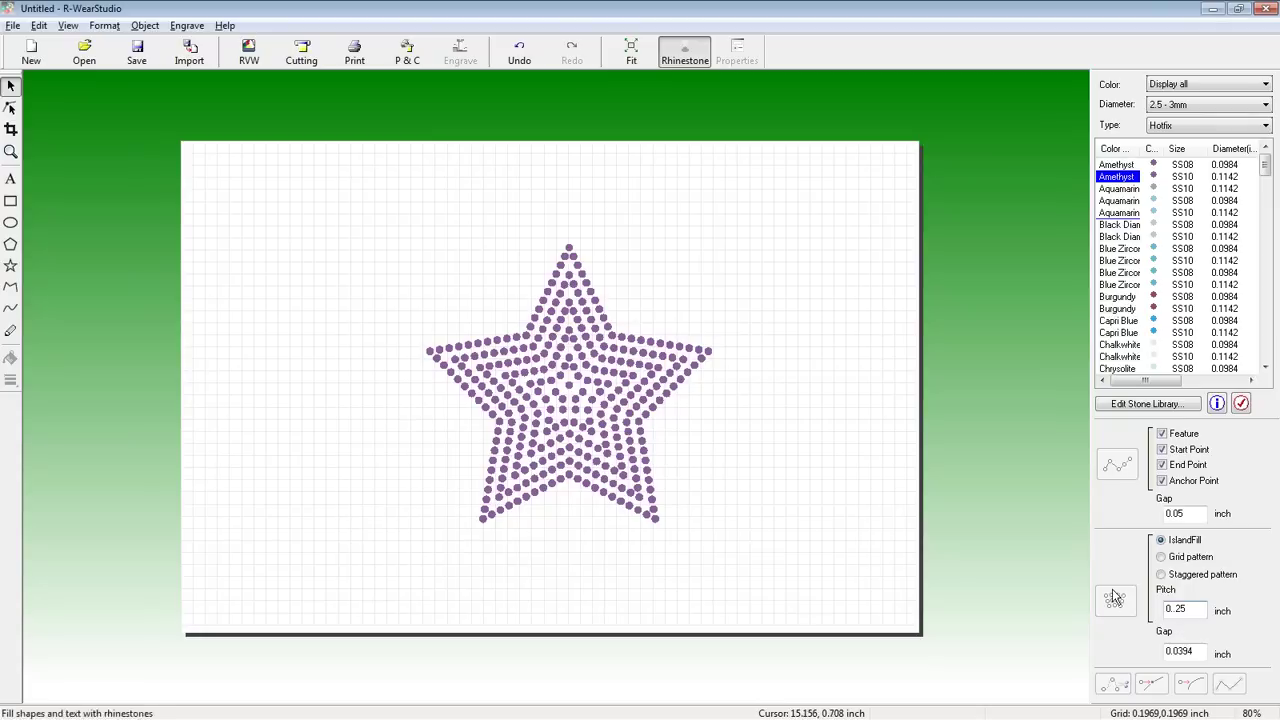
{"action": "left_click", "coordinate": [659, 380]}
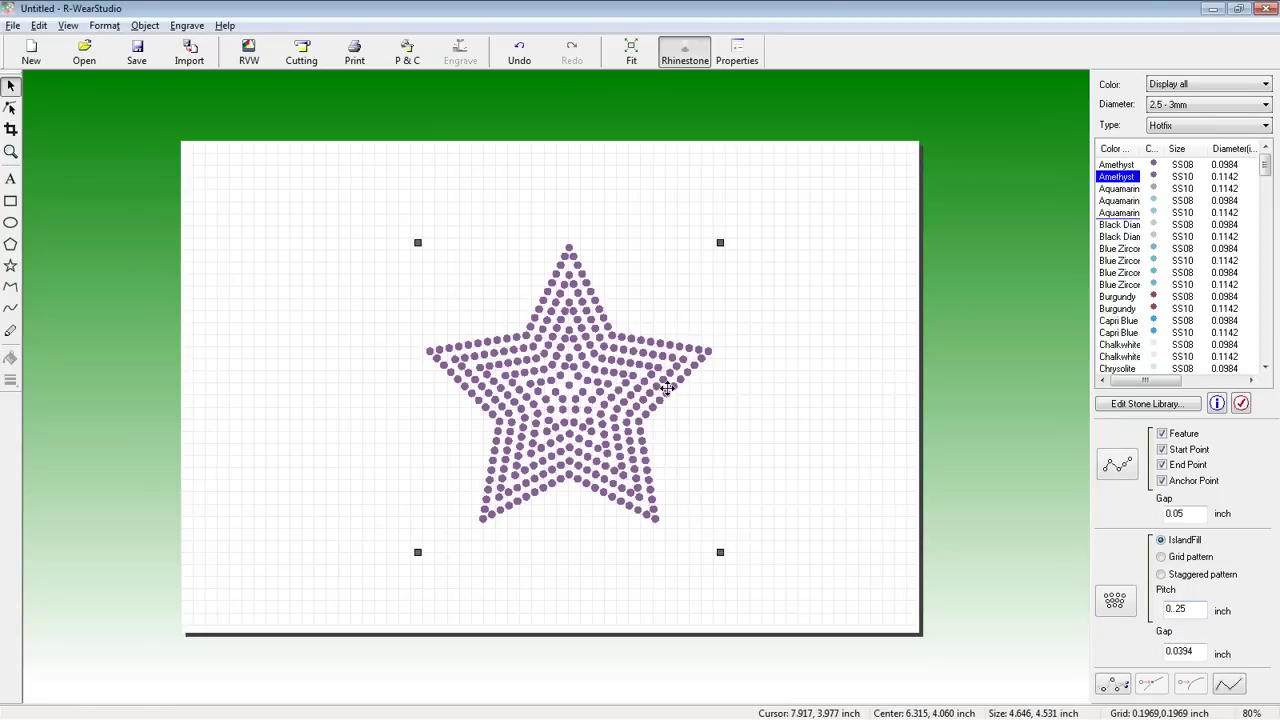
{"action": "left_click", "coordinate": [1113, 604]}
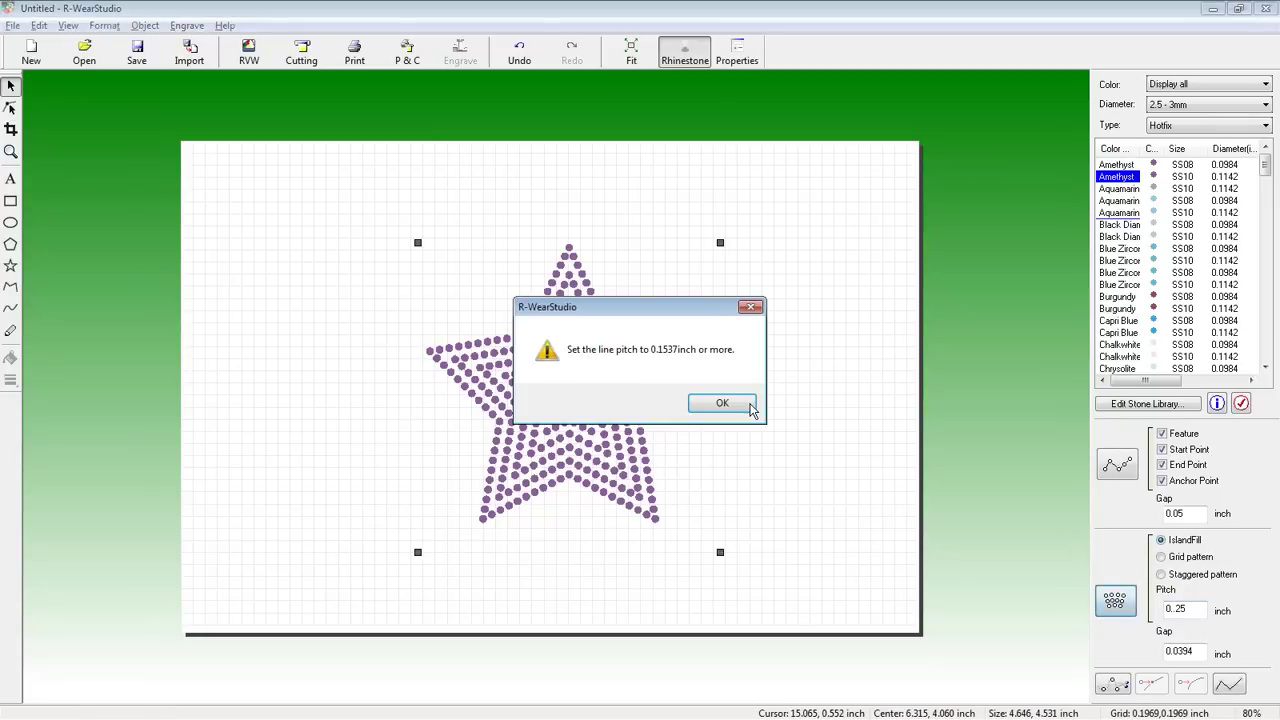
{"action": "left_click", "coordinate": [724, 403]}
Set the IslandFill pitch to 0.25 inch and refill the star with rhinestones.
{"action": "left_click_drag", "start_coordinate": [1194, 608], "coordinate": [1176, 608]}
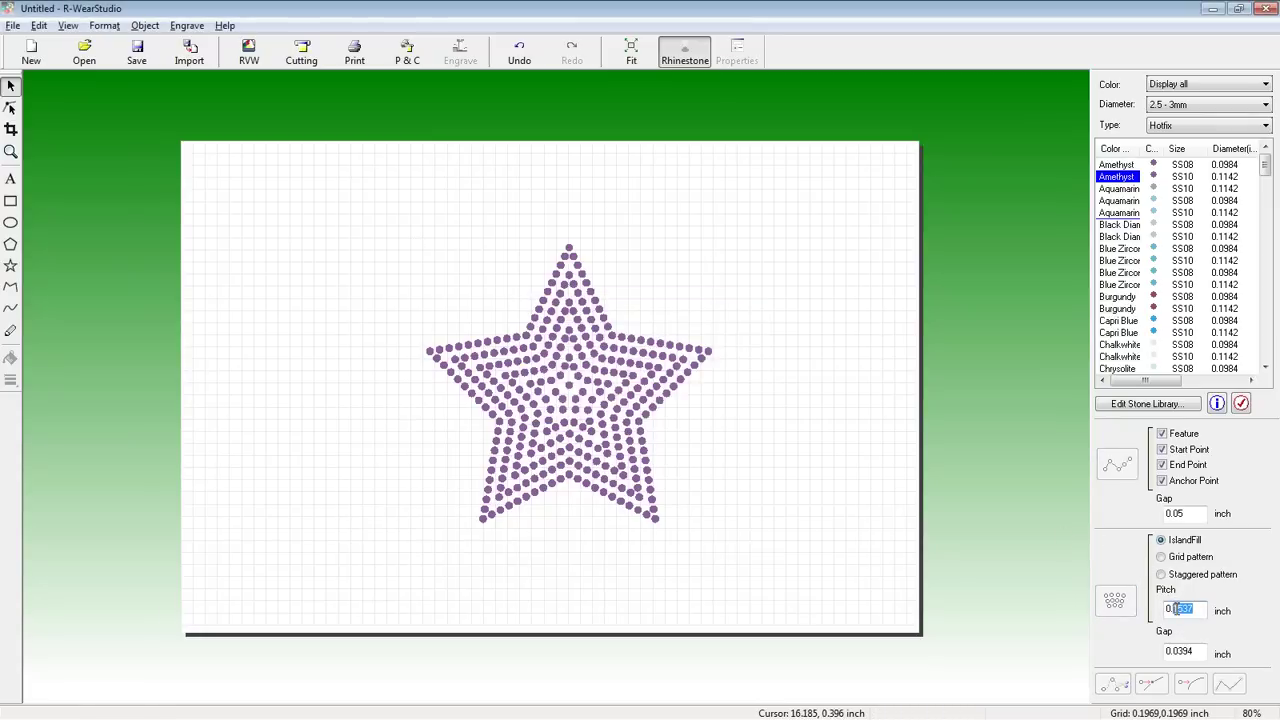
{"action": "type", "text": "0.2"}
{"action": "left_click", "coordinate": [590, 362]}
{"action": "left_click", "coordinate": [1118, 600]}
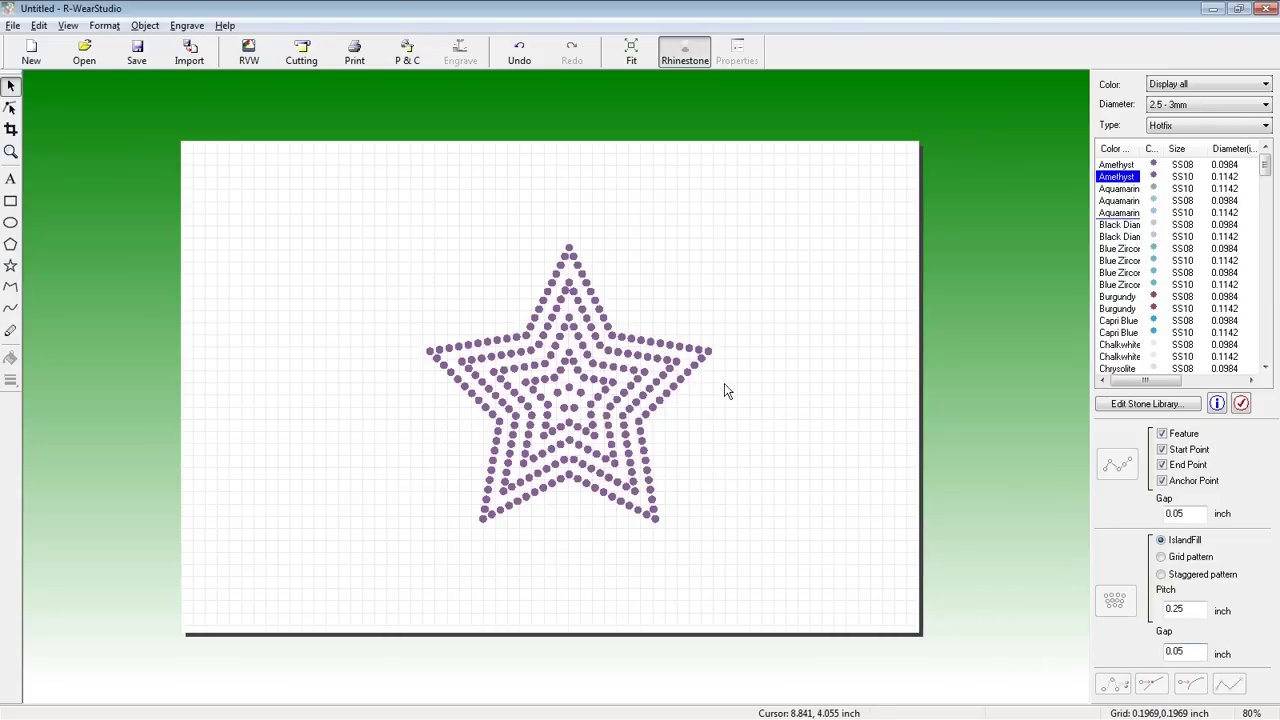
Reapply the star's IslandFill stones with a 0.05 inch gap and move the star slightly up and to the right.
{"action": "left_click", "coordinate": [695, 374]}
{"action": "left_click", "coordinate": [1114, 600]}
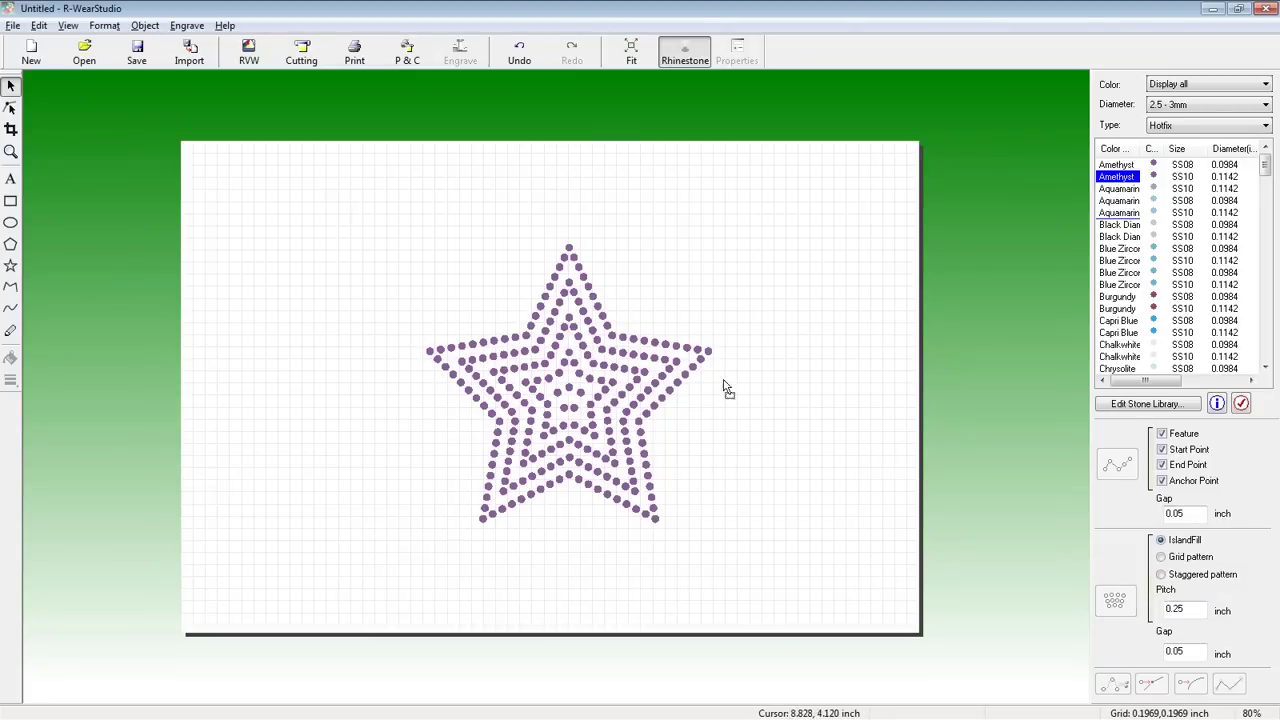
{"action": "left_click", "coordinate": [634, 329]}
{"action": "mouse_move", "coordinate": [634, 330]}
{"action": "left_mouse_down"}
{"action": "mouse_move", "coordinate": [735, 270]}
{"action": "mouse_move", "coordinate": [607, 330]}
{"action": "mouse_move", "coordinate": [522, 263]}
{"action": "mouse_move", "coordinate": [625, 246]}
{"action": "mouse_move", "coordinate": [628, 338]}
{"action": "mouse_move", "coordinate": [678, 314]}
{"action": "mouse_move", "coordinate": [595, 333]}
{"action": "mouse_move", "coordinate": [645, 344]}
{"action": "left_mouse_up"}
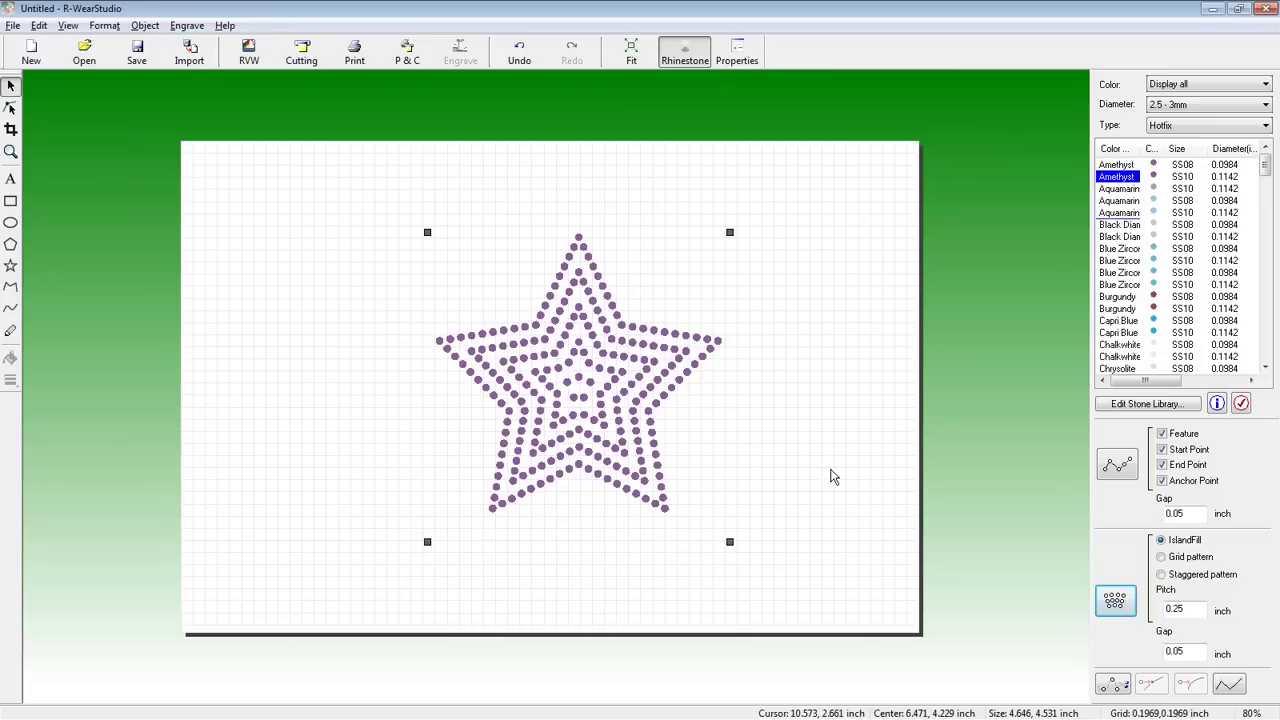
Release the rhinestones from the star and move its bare outline to the upper-left part of the page.
{"action": "left_click", "coordinate": [1113, 686]}
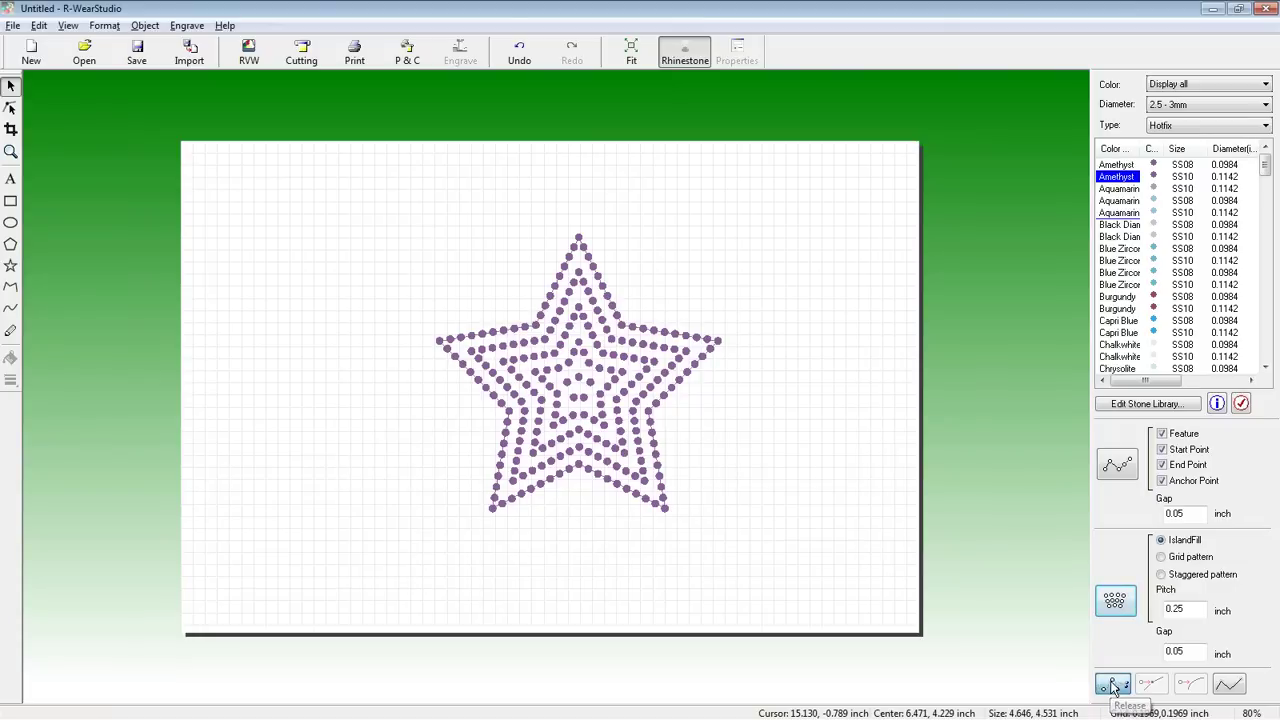
{"action": "left_click", "coordinate": [629, 337]}
{"action": "left_click_drag", "start_coordinate": [629, 337], "coordinate": [378, 264]}
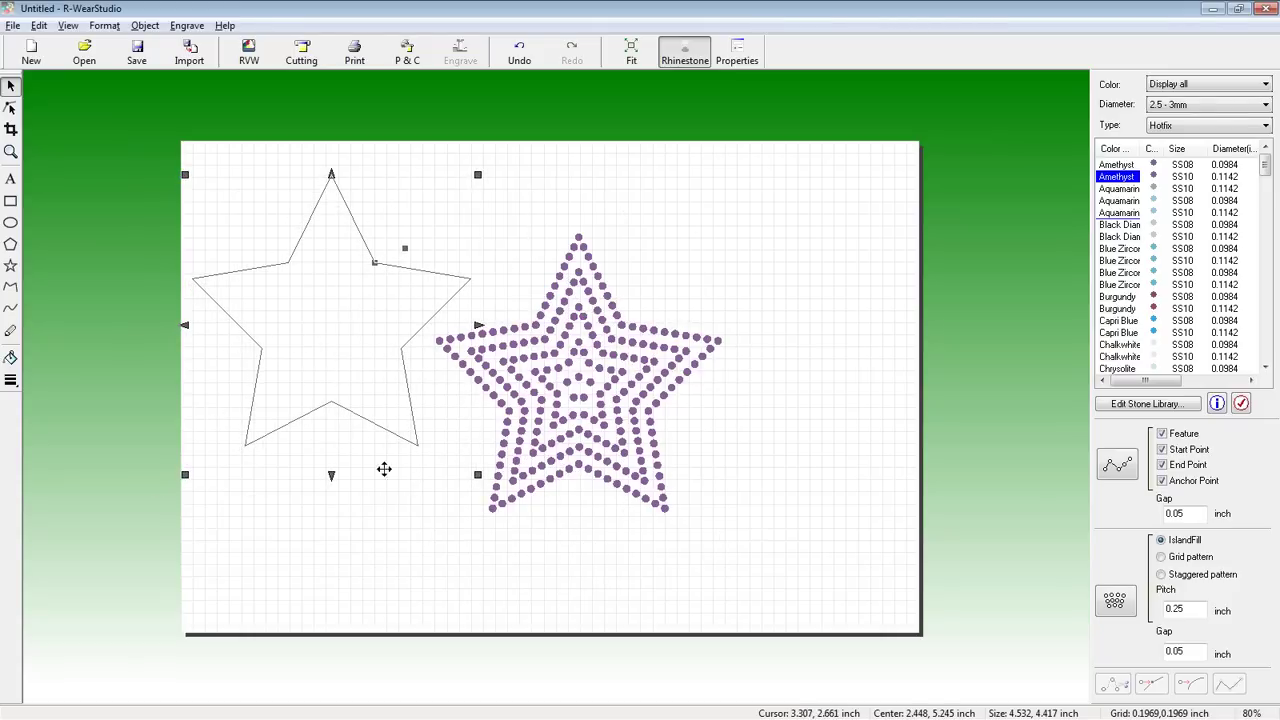
Move a single stone off the outer row of the rhinestone star, undo the move and clear the selection.
{"action": "left_click_drag", "start_coordinate": [672, 337], "coordinate": [707, 258]}
{"action": "left_click", "coordinate": [651, 289]}
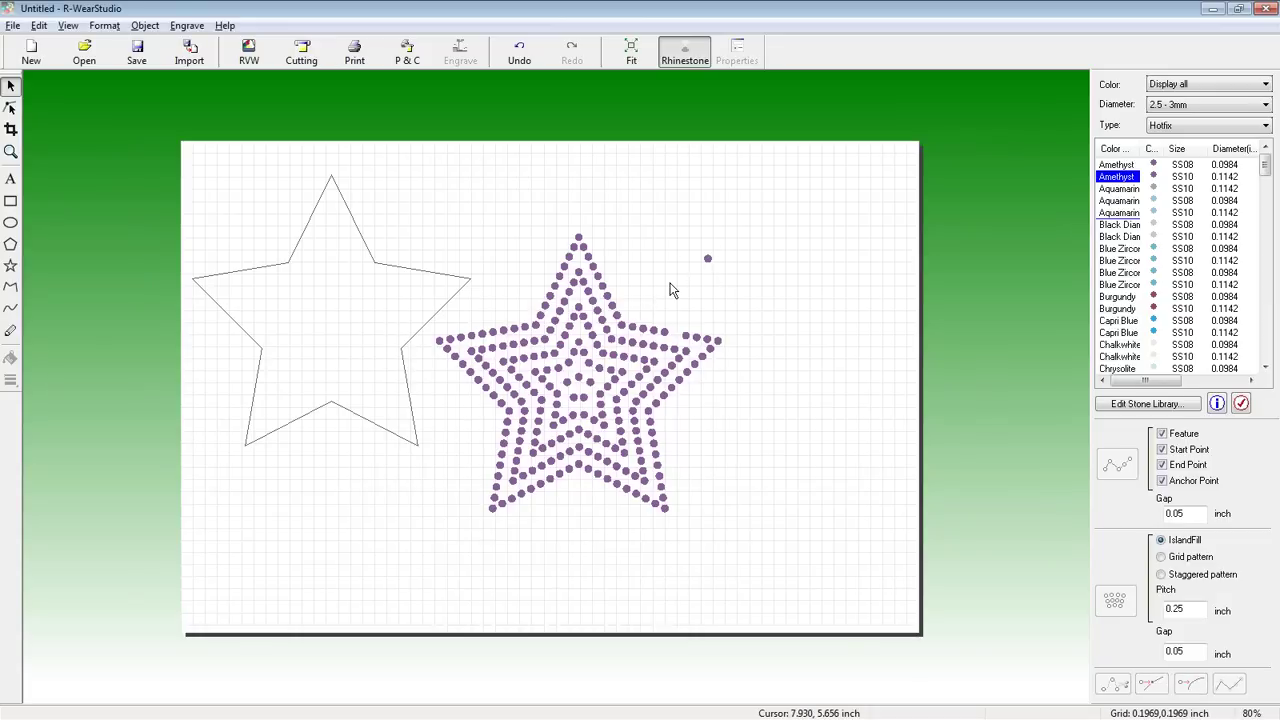
{"action": "key", "text": "ctrl+z"}
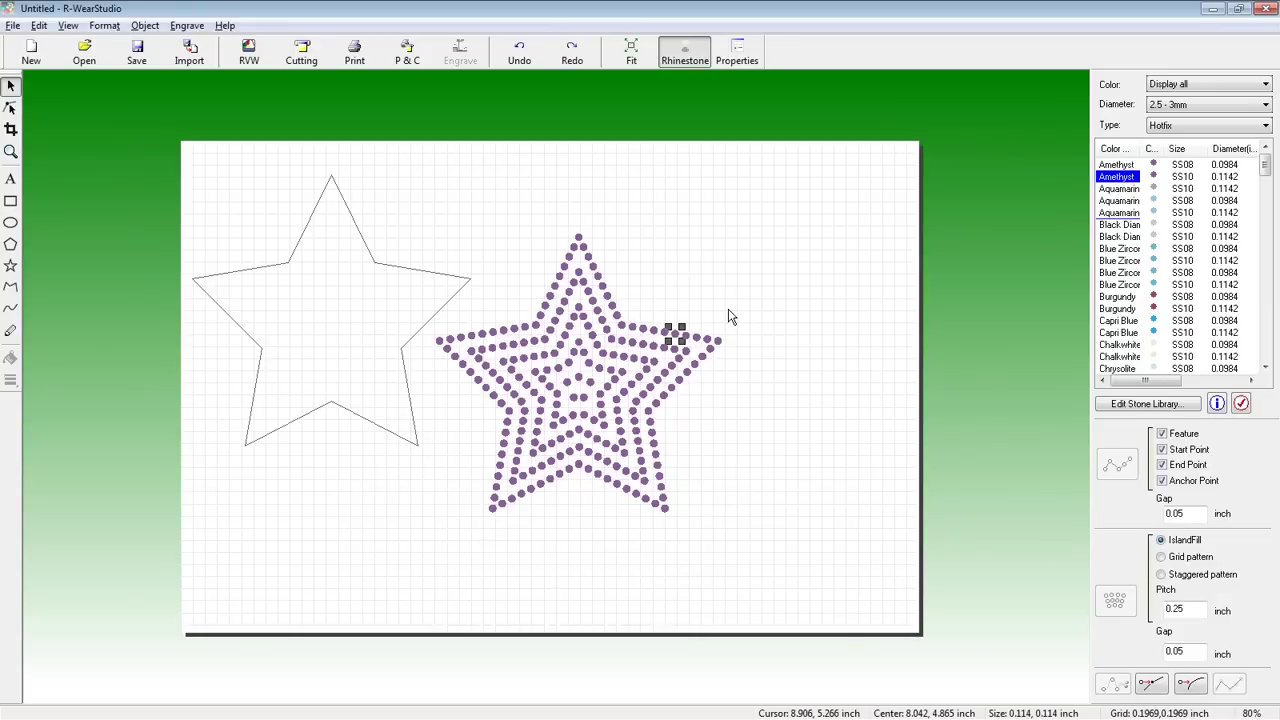
{"action": "left_click", "coordinate": [715, 384]}
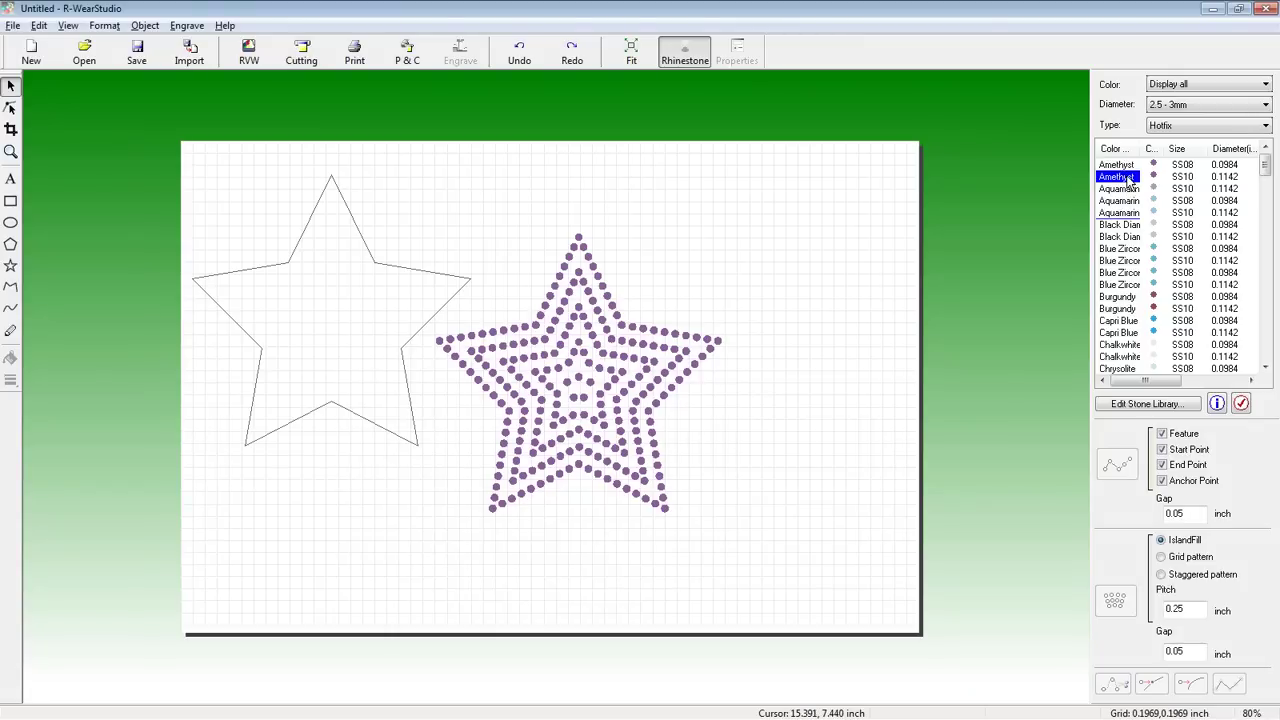
Reposition the stones in the rhinestone star's innermost ring outward so they are spaced evenly around the center stone.
{"action": "left_click", "coordinate": [580, 390]}
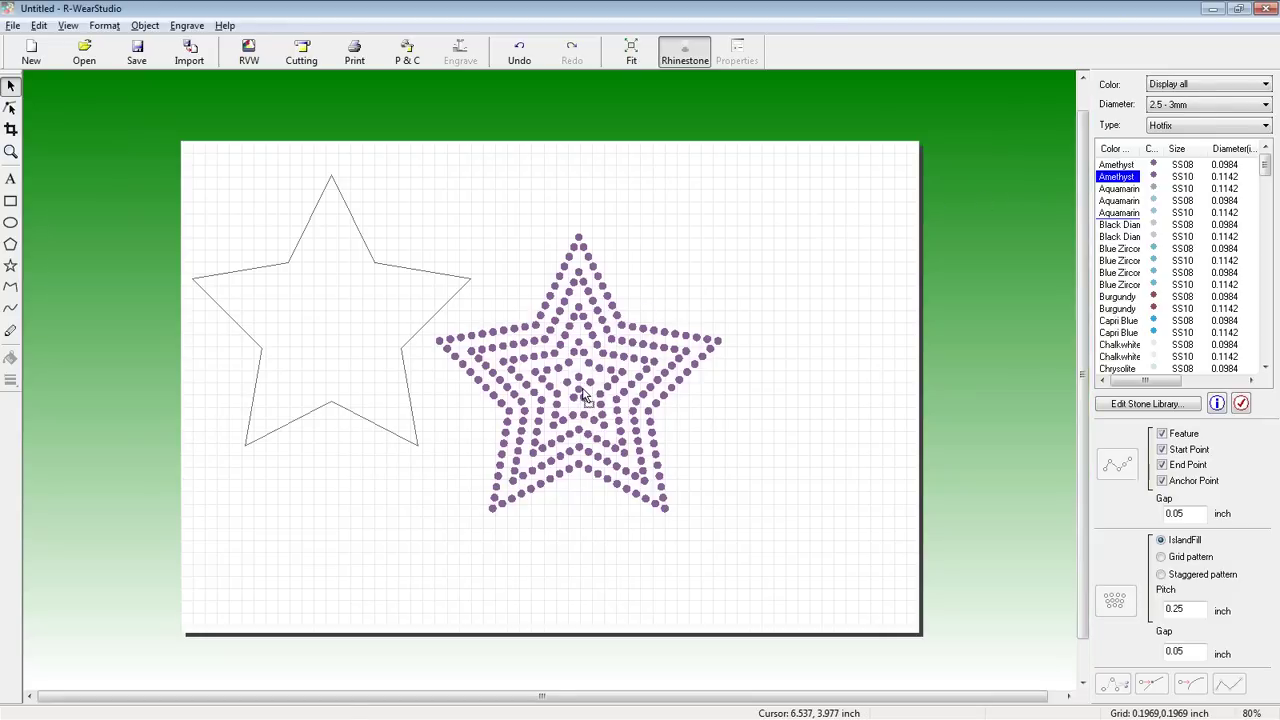
{"action": "scroll", "coordinate": [585, 395], "scroll_direction": "up", "scroll_amount": 1}
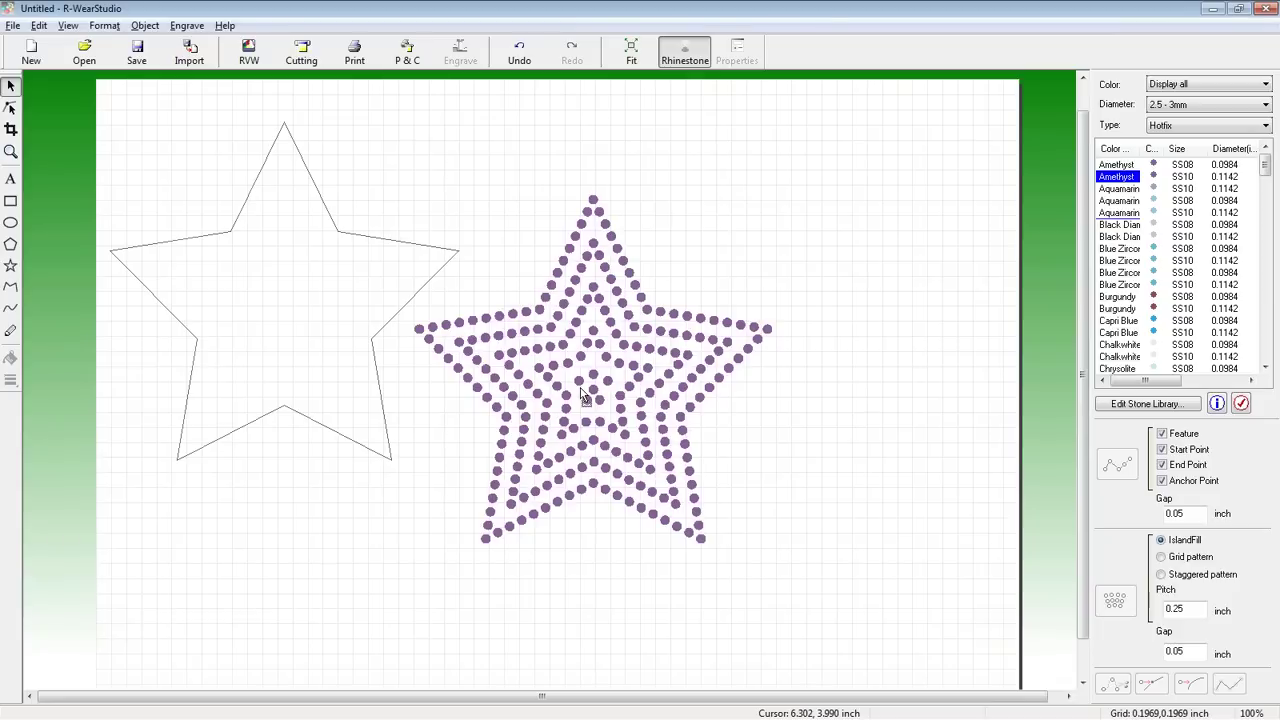
{"action": "scroll", "coordinate": [590, 394], "scroll_direction": "up", "scroll_amount": 1}
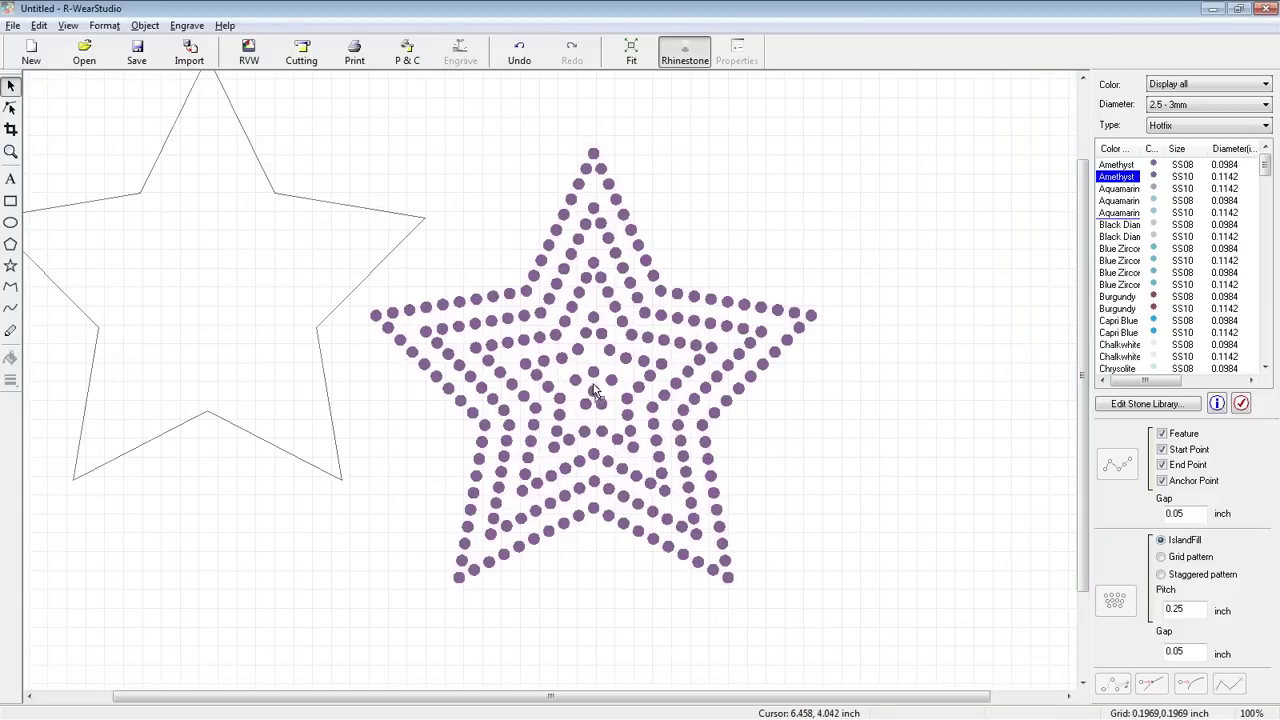
{"action": "scroll", "coordinate": [593, 392], "scroll_direction": "up", "scroll_amount": 3}
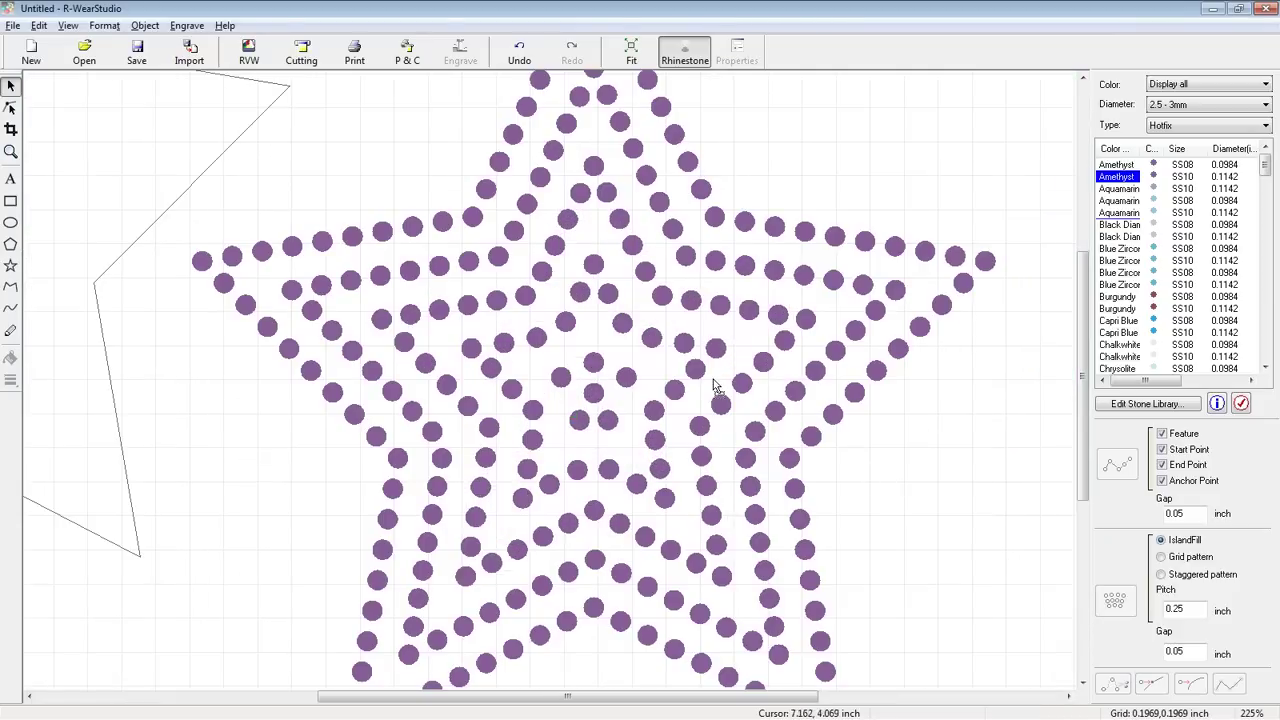
{"action": "left_click", "coordinate": [562, 379]}
{"action": "key", "text": "Left"}
{"action": "left_click_drag", "start_coordinate": [566, 378], "coordinate": [570, 430]}
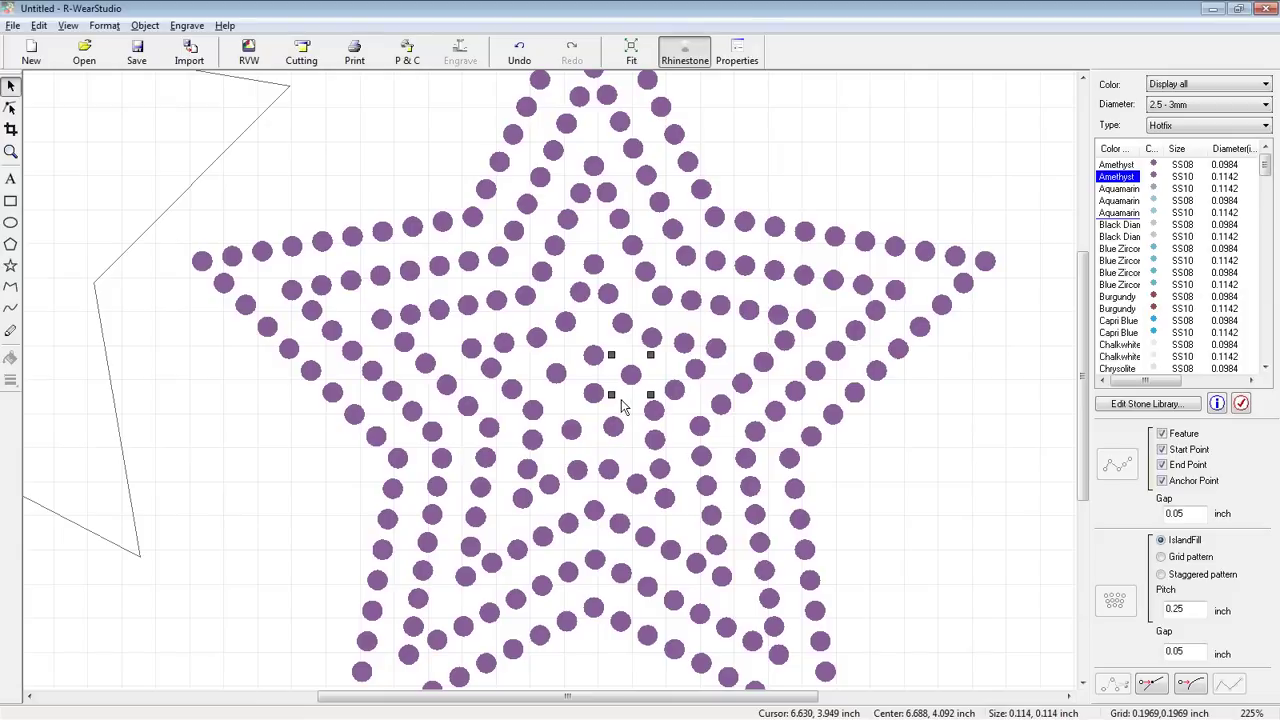
{"action": "left_click", "coordinate": [924, 458]}
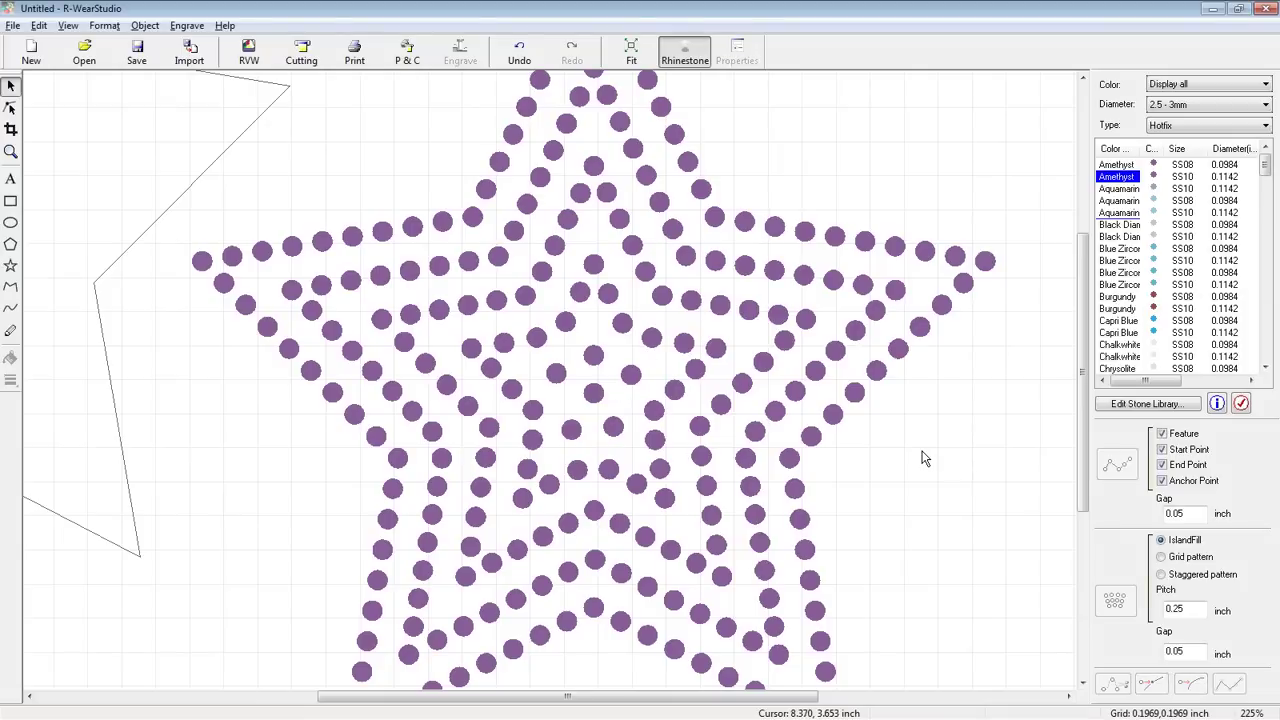
{"action": "scroll", "coordinate": [924, 458], "scroll_direction": "down", "scroll_amount": 1}
{"action": "scroll", "coordinate": [924, 458], "scroll_direction": "down", "scroll_amount": 1}
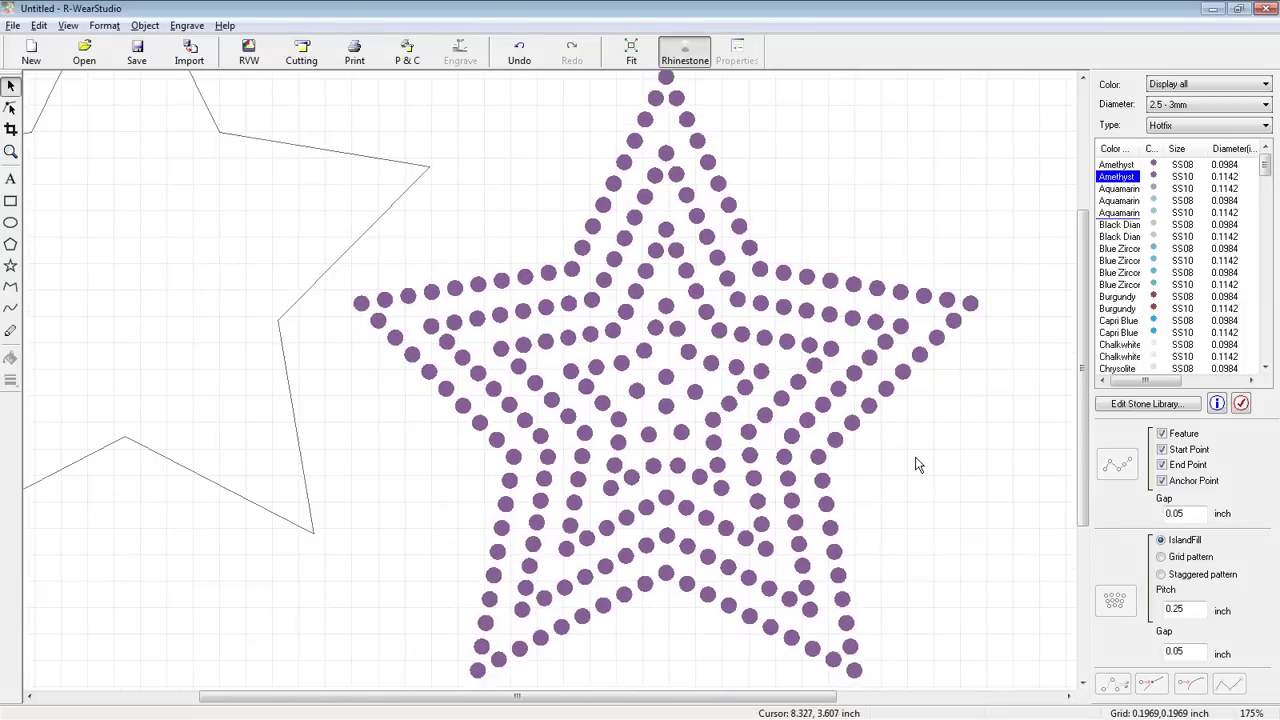
{"action": "scroll", "coordinate": [918, 465], "scroll_direction": "down", "scroll_amount": 1}
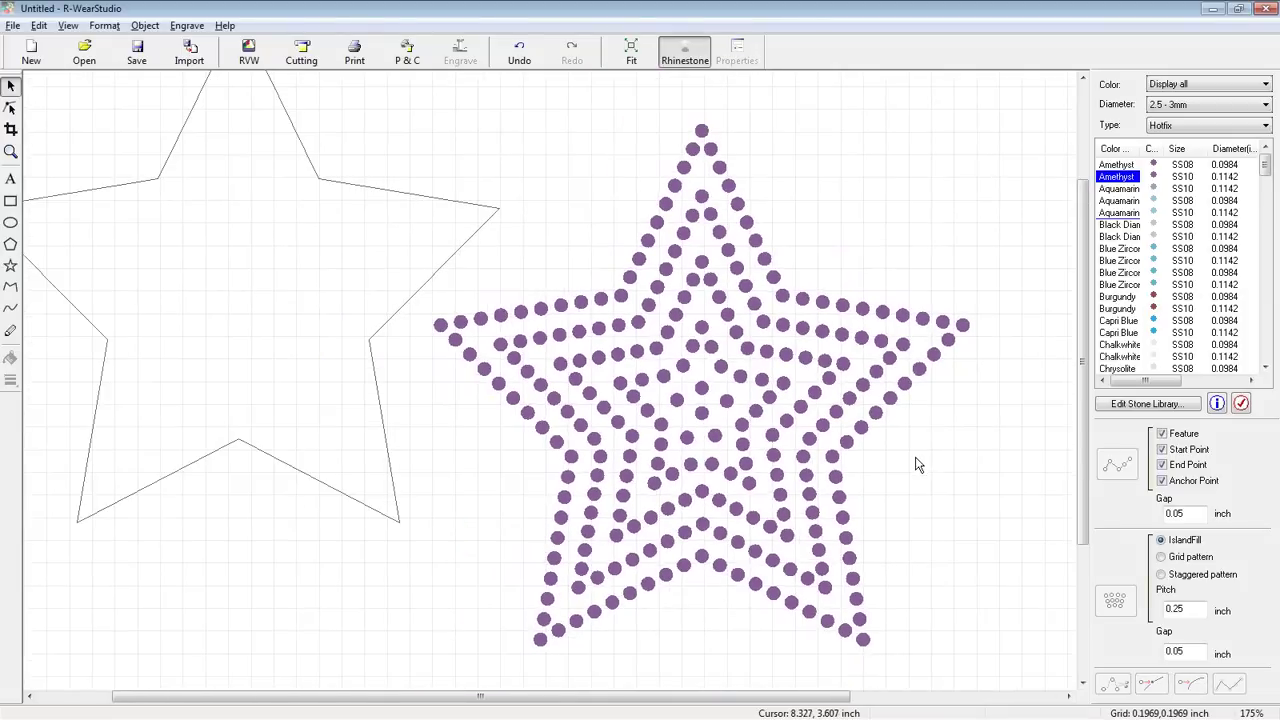
{"action": "scroll", "coordinate": [918, 465], "scroll_direction": "down", "scroll_amount": 4}
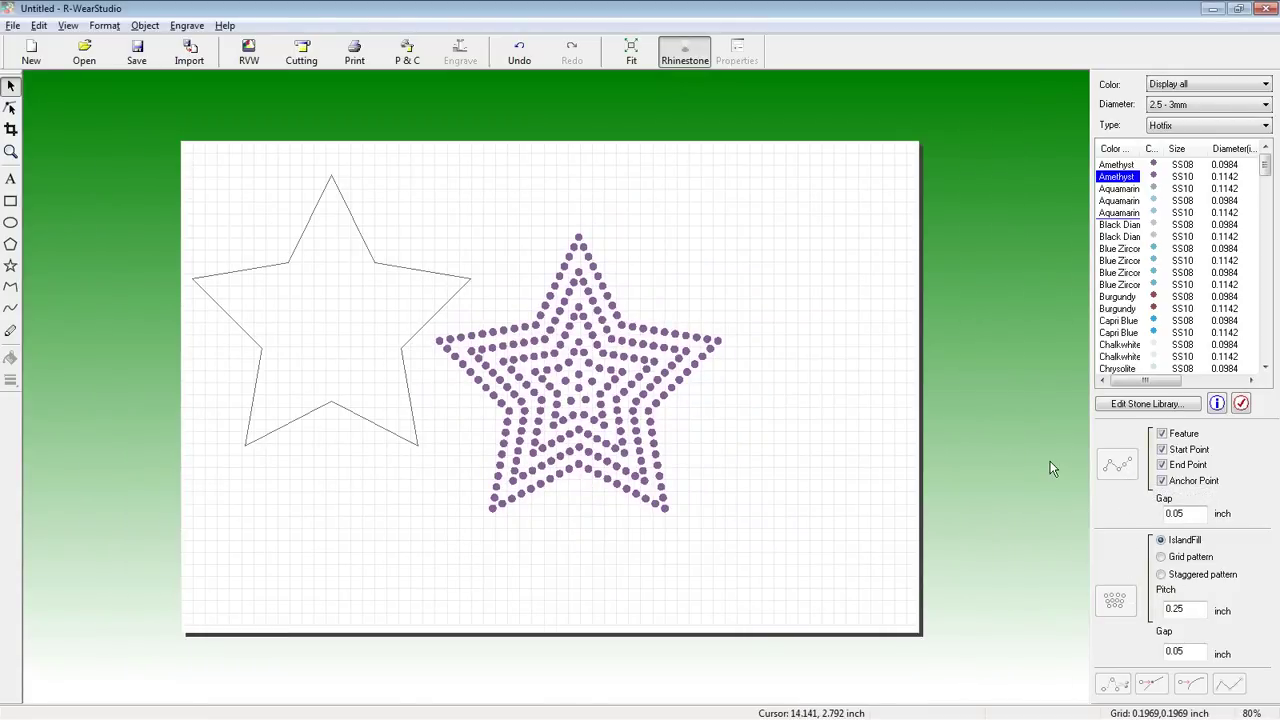
Apply rhinestones along the bare star outline and undo them.
{"action": "left_click", "coordinate": [417, 270]}
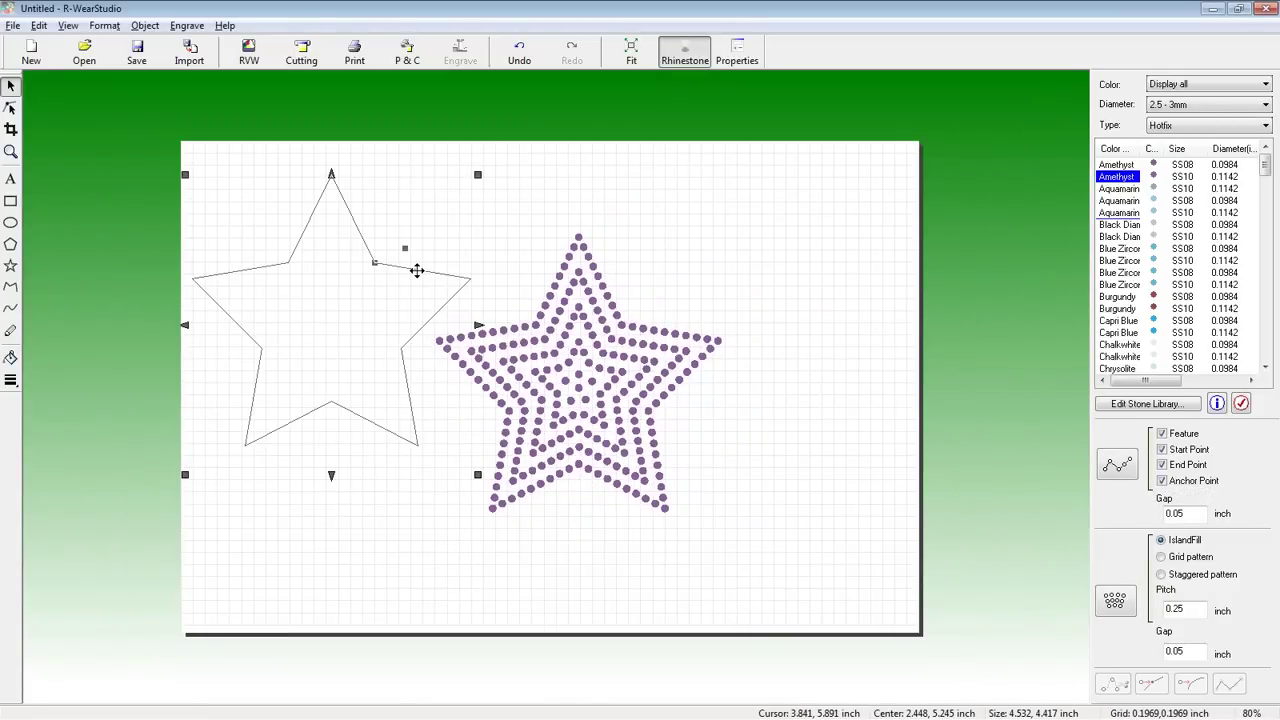
{"action": "left_click", "coordinate": [1128, 465]}
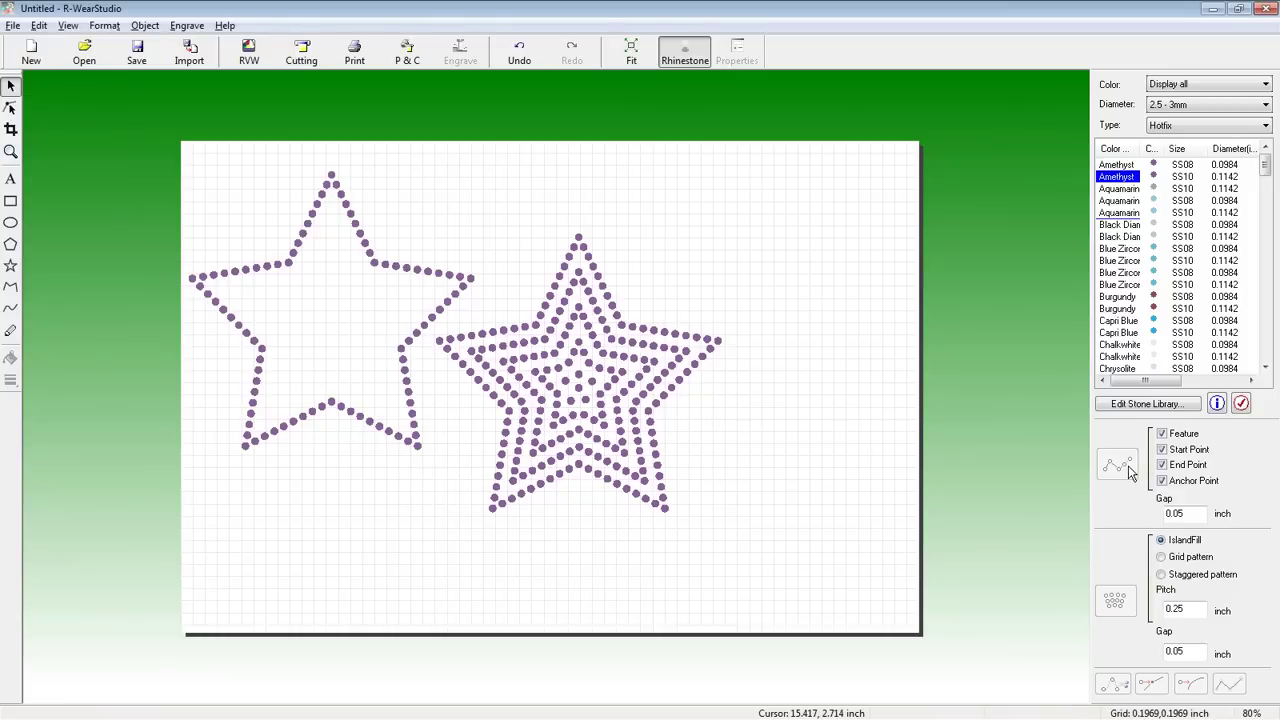
{"action": "key", "text": "ctrl+z"}
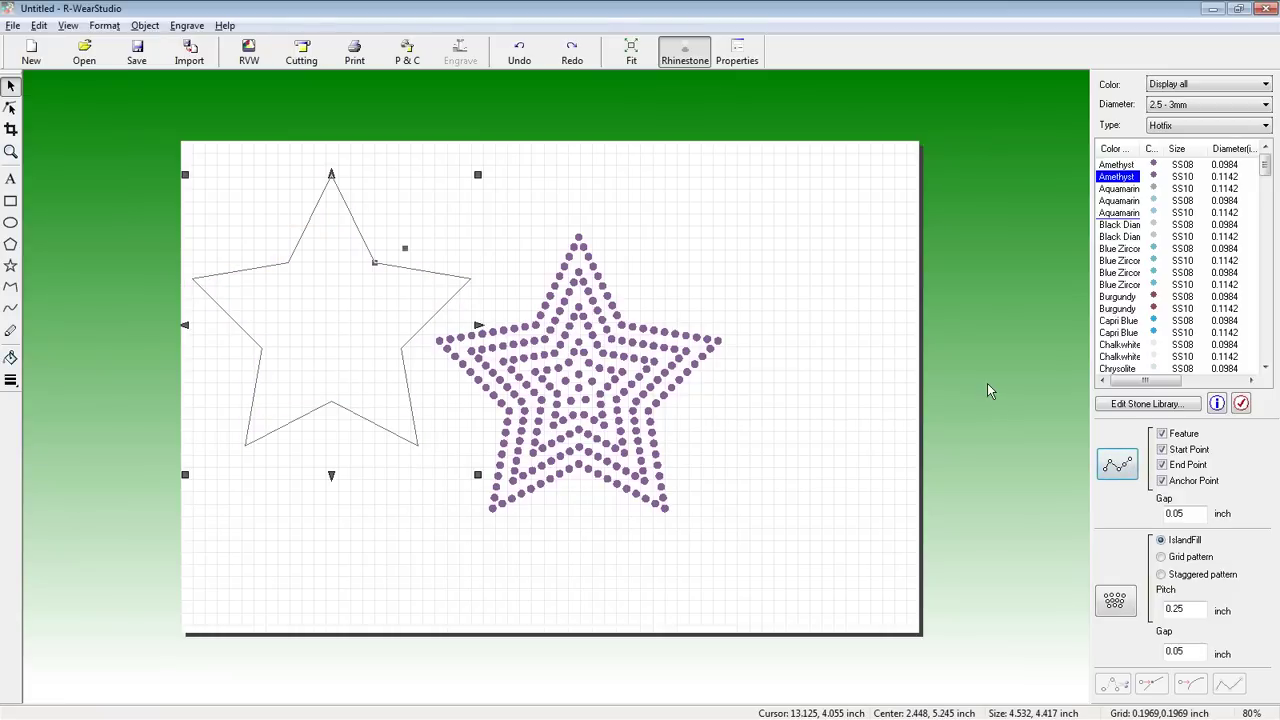
Convert the bare star outline to a polyline and reselect it.
{"action": "right_click", "coordinate": [386, 290]}
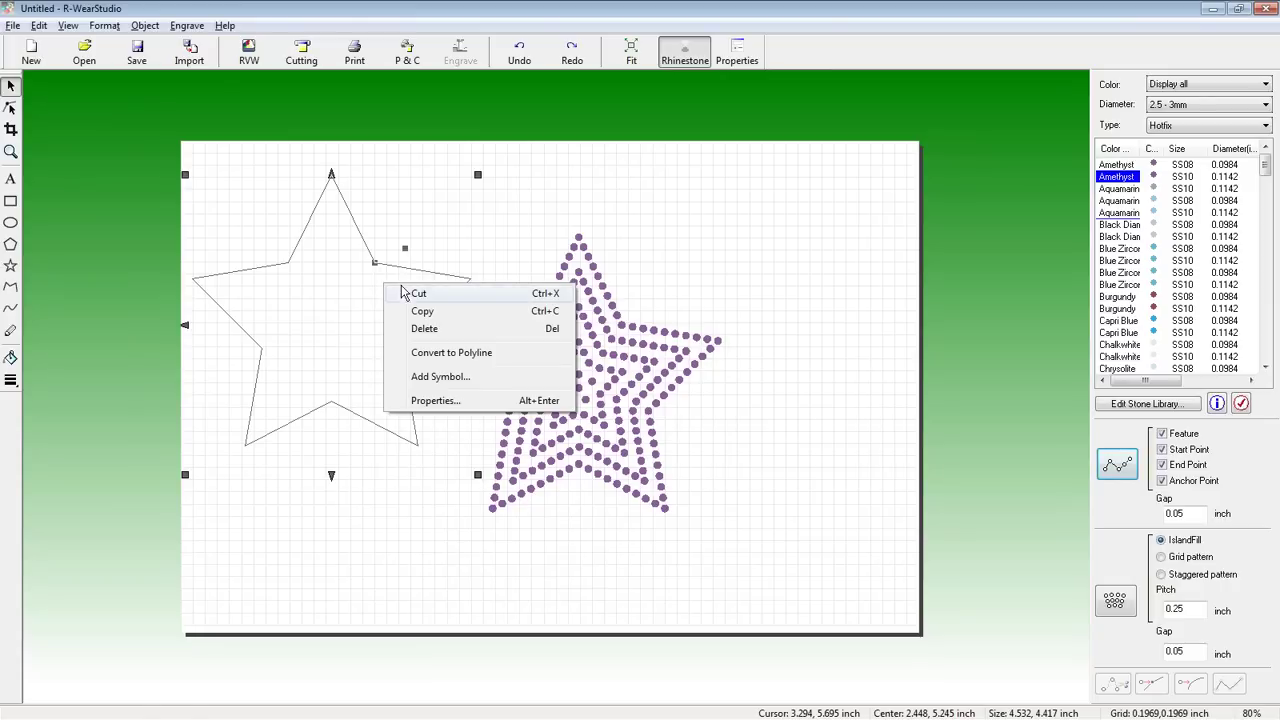
{"action": "left_click", "coordinate": [464, 360]}
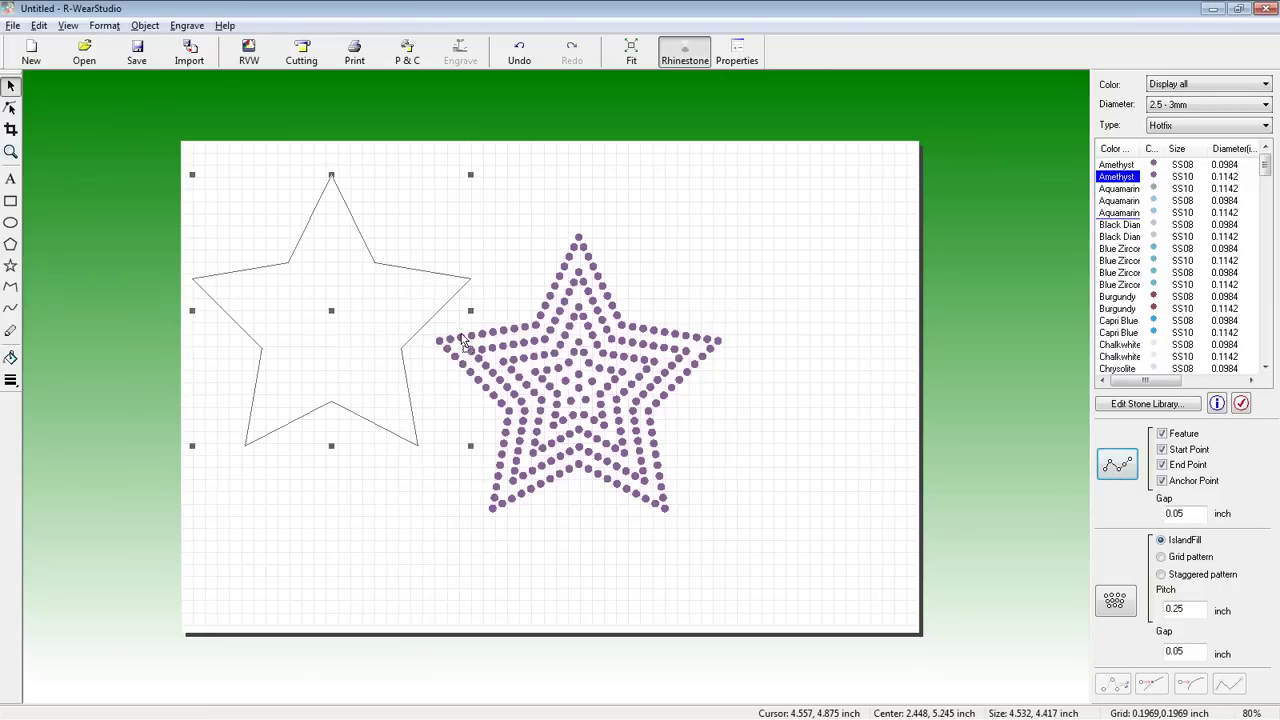
{"action": "left_click", "coordinate": [155, 31]}
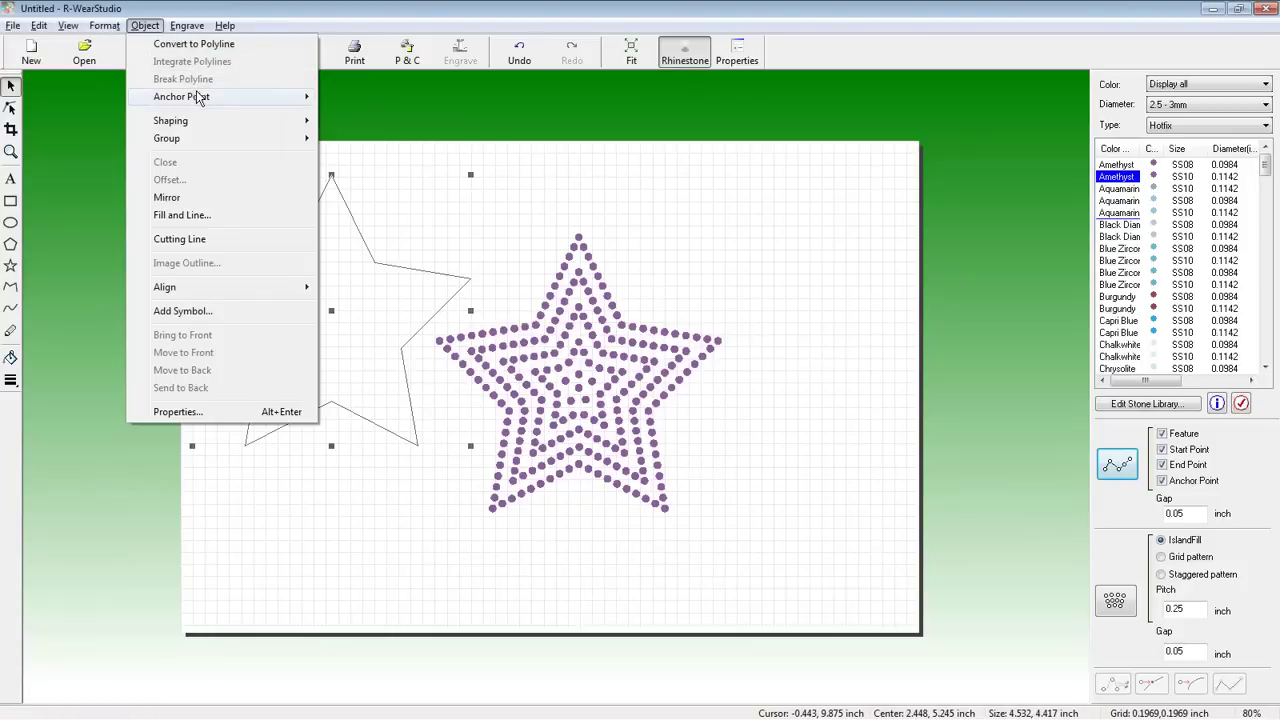
{"action": "left_click", "coordinate": [574, 232]}
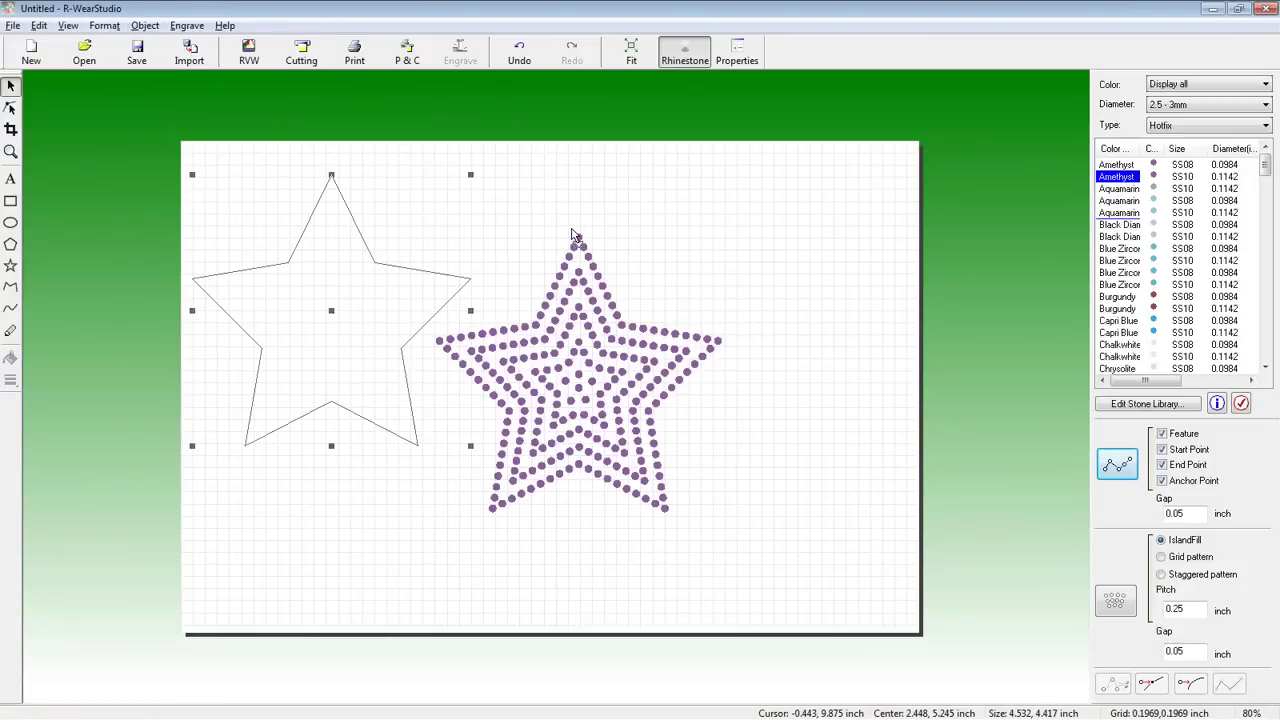
{"action": "left_click", "coordinate": [391, 268]}
{"action": "right_click", "coordinate": [323, 222]}
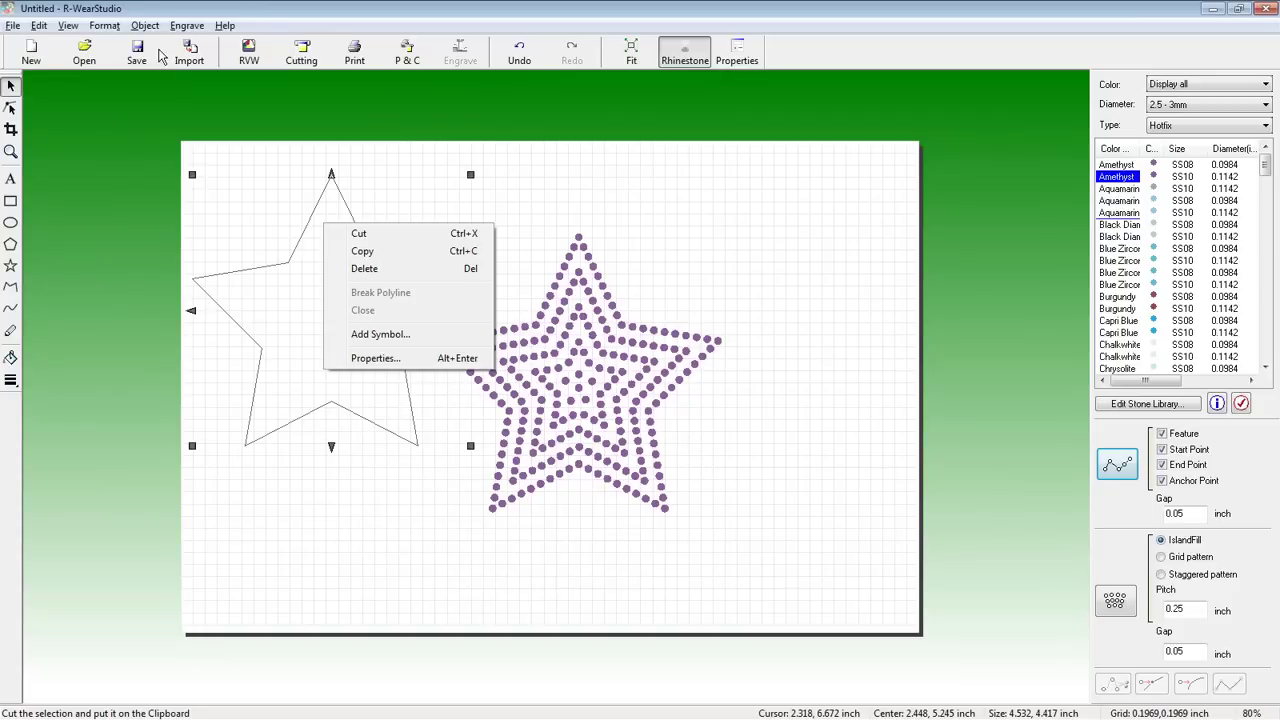
Offset the star polyline to the inside and undo the offset.
{"action": "left_click", "coordinate": [136, 26]}
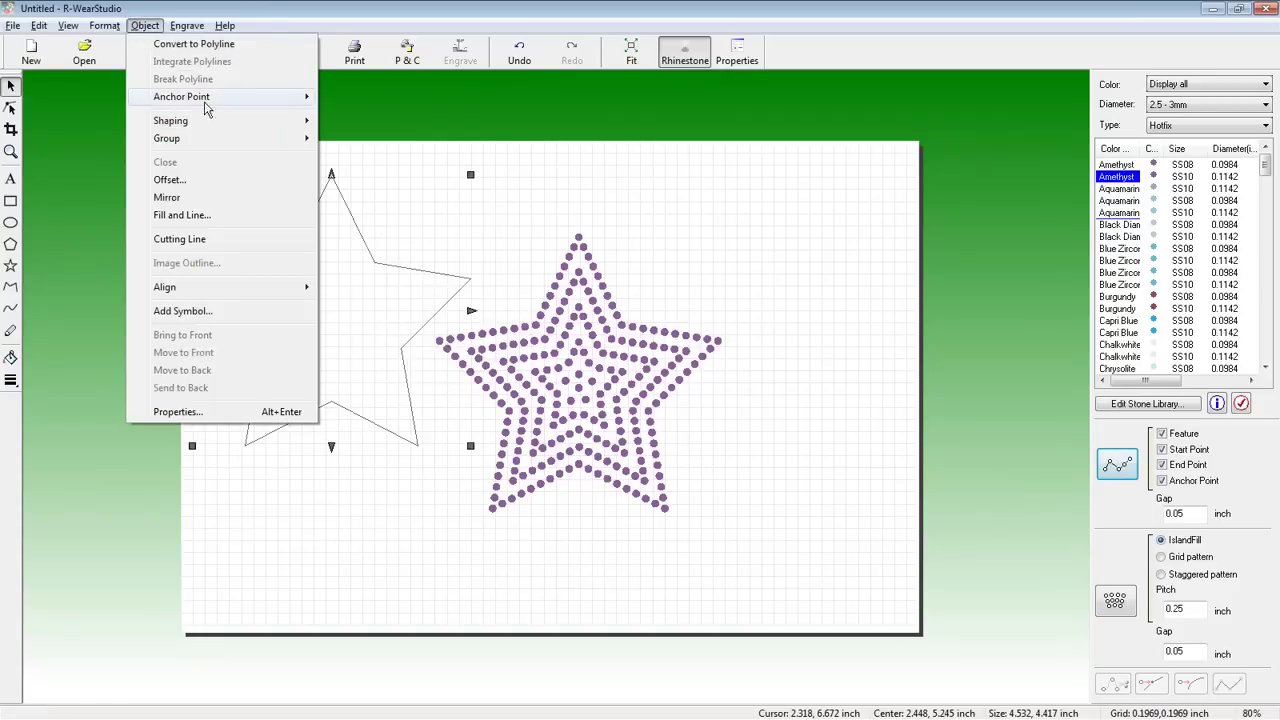
{"action": "left_click", "coordinate": [167, 180]}
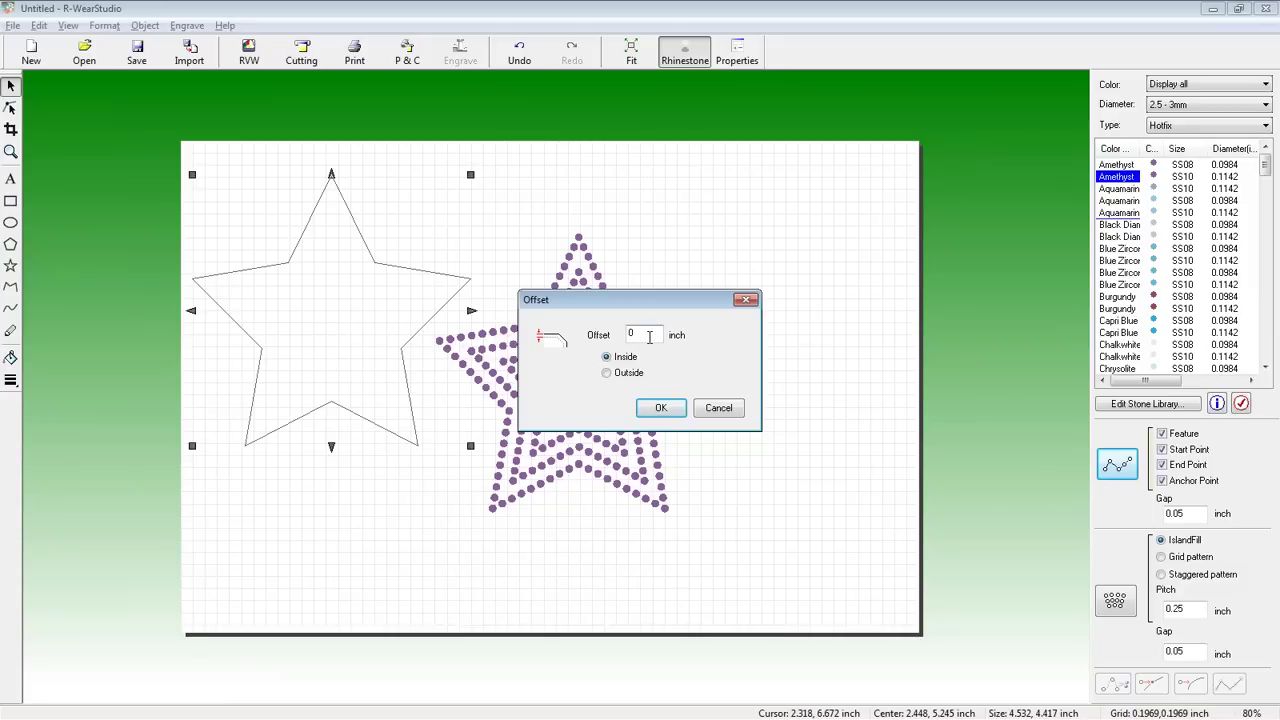
{"action": "left_click", "coordinate": [660, 408]}
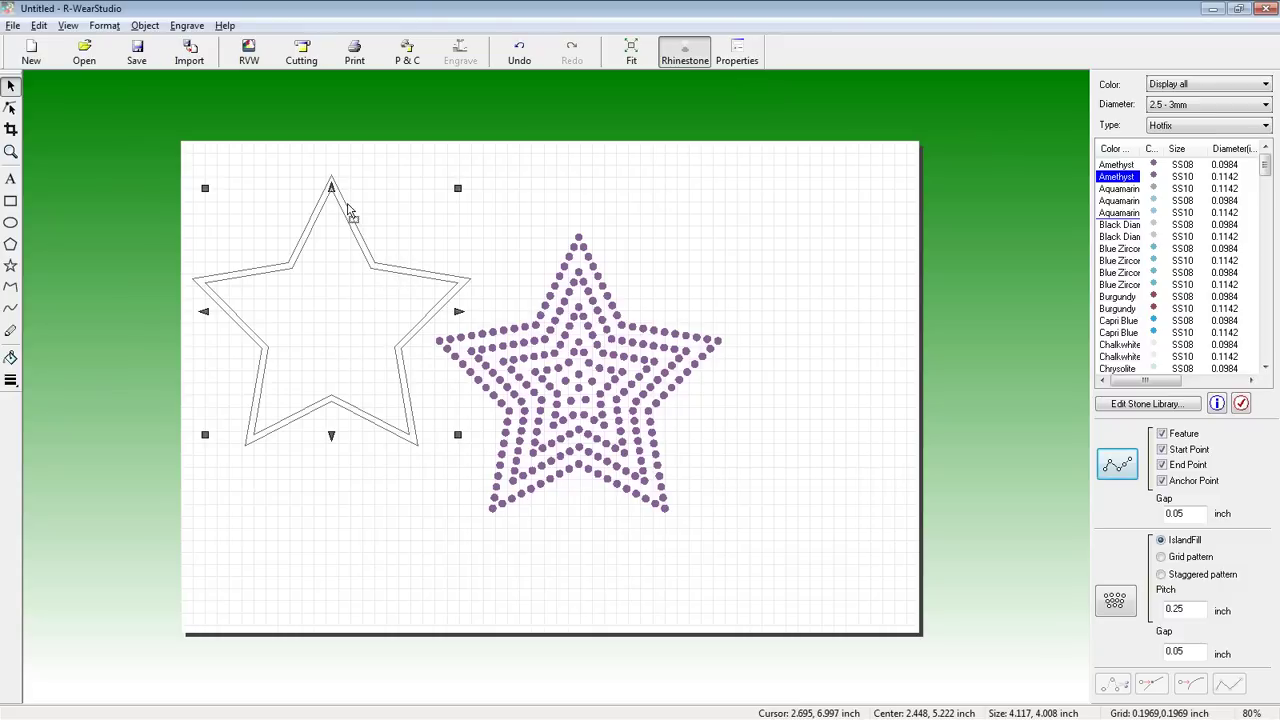
{"action": "key", "text": "ctrl+z"}
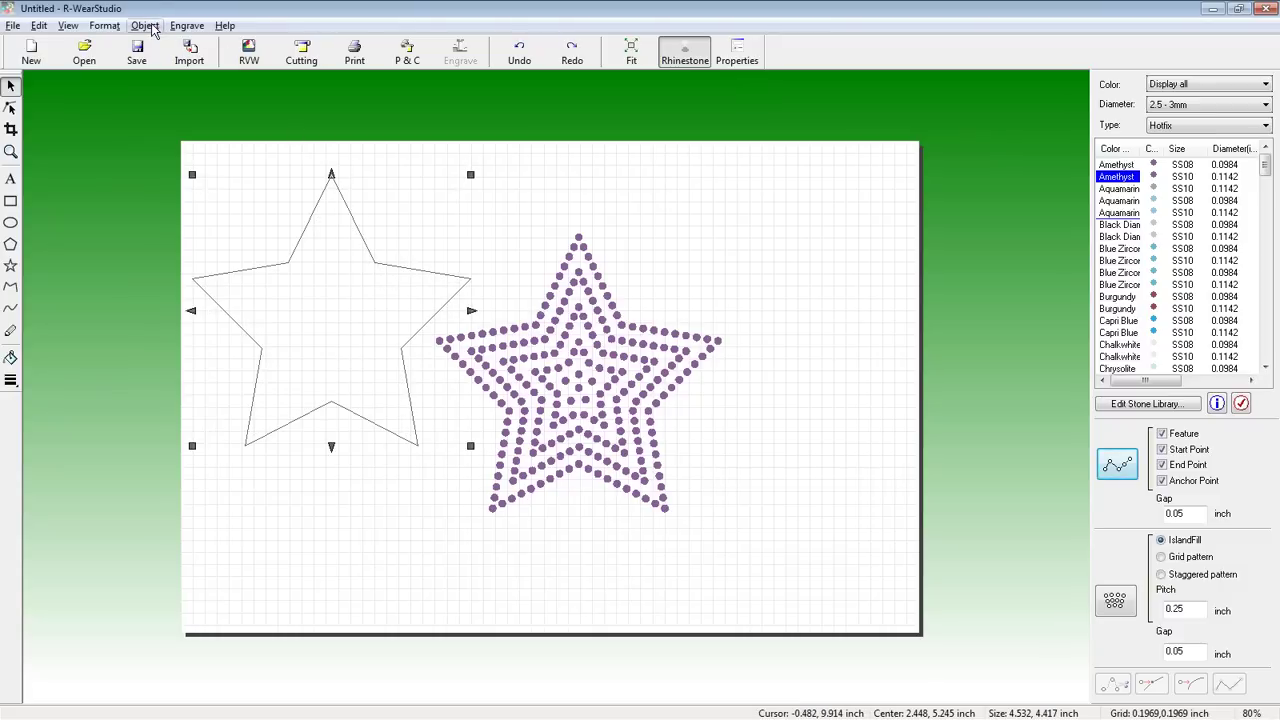
Create two nested outlines within the bare star using successive 0.2 inch inside offsets.
{"action": "left_click", "coordinate": [145, 25]}
{"action": "left_click", "coordinate": [171, 177]}
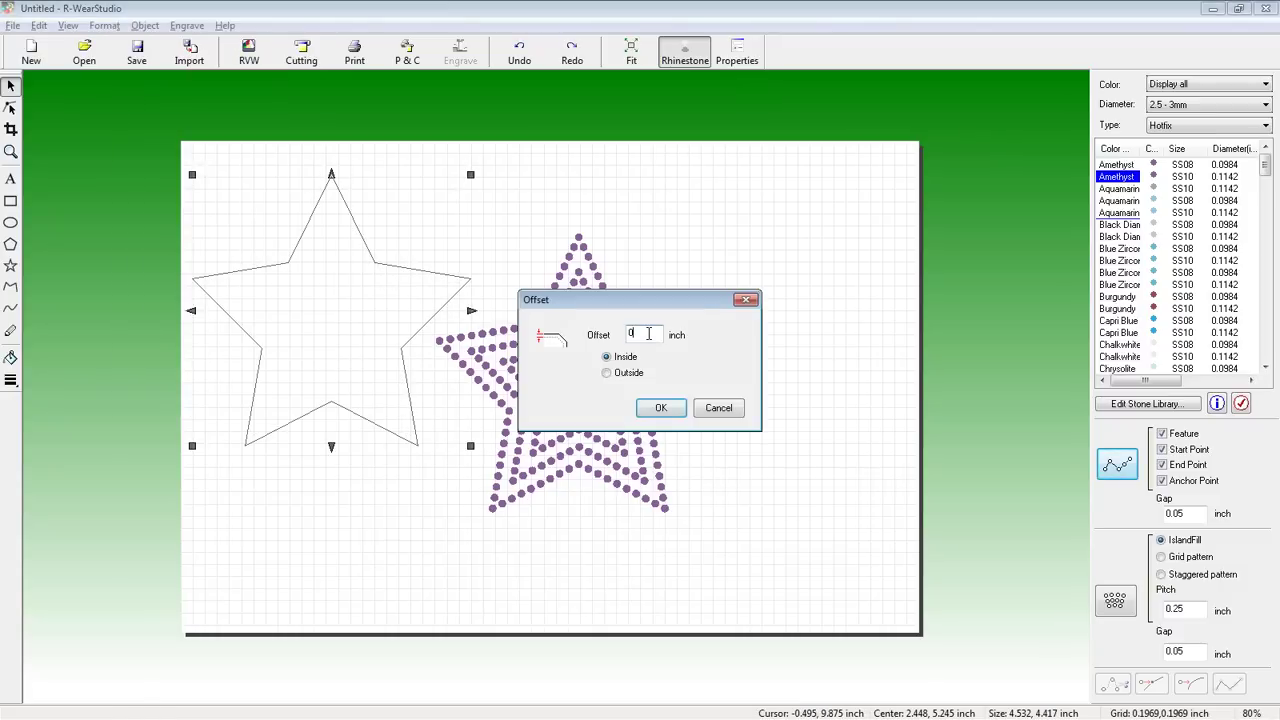
{"action": "key", "text": "Return"}
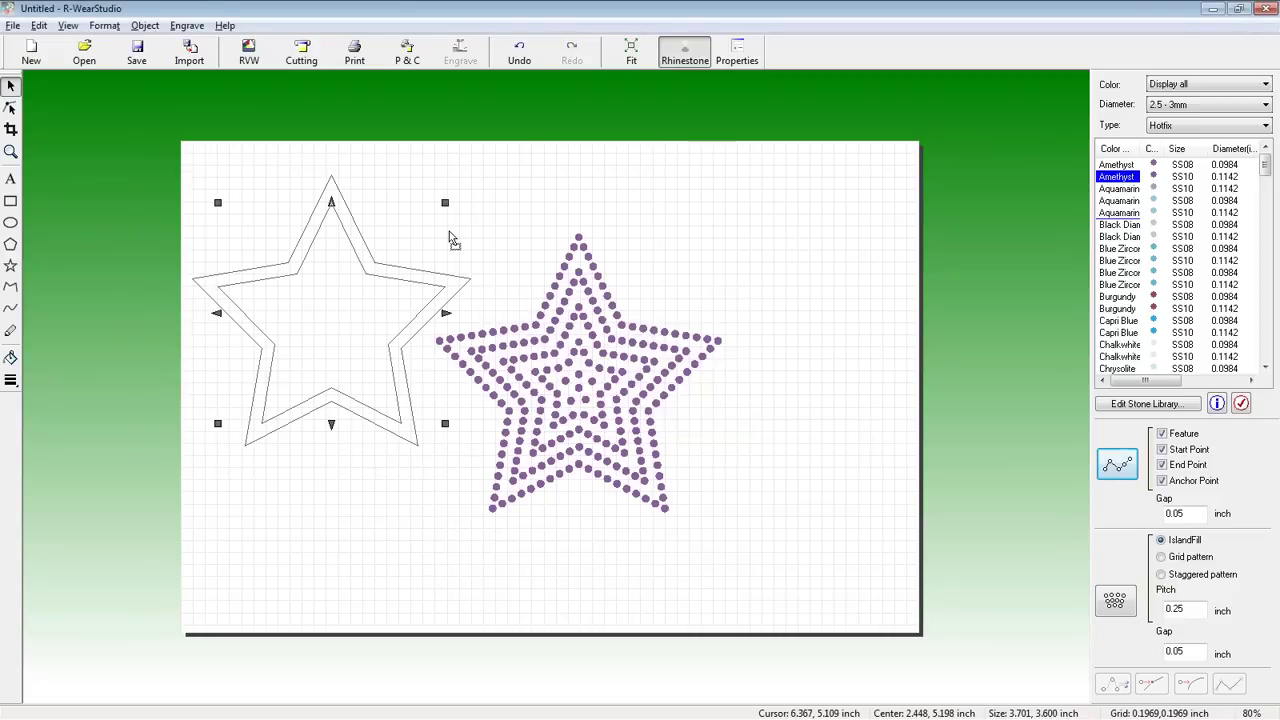
{"action": "left_click", "coordinate": [400, 289]}
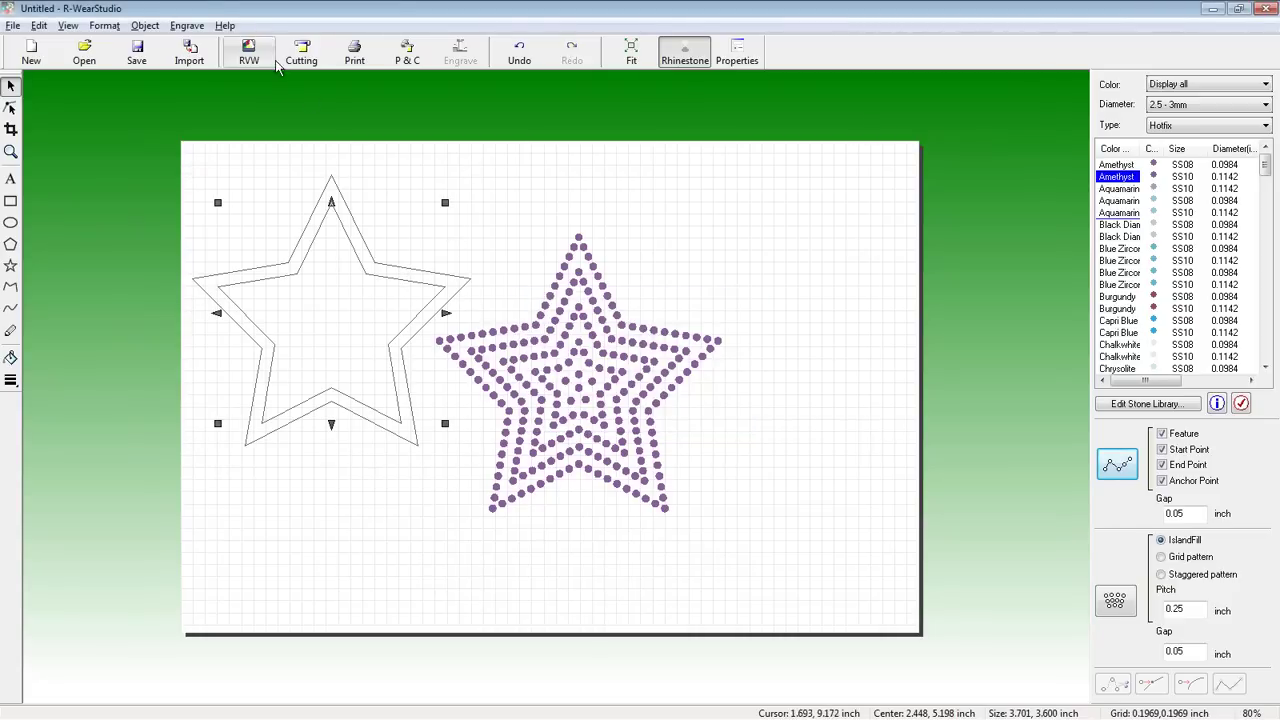
{"action": "left_click", "coordinate": [150, 27]}
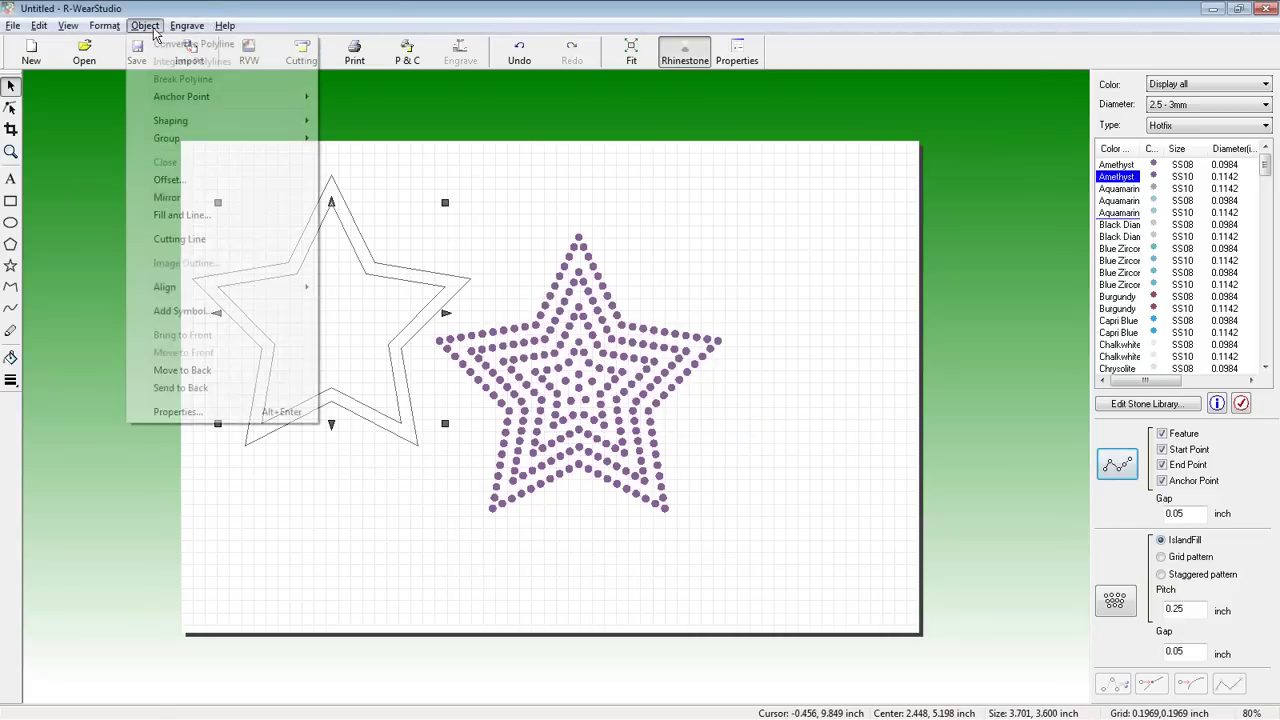
{"action": "left_click", "coordinate": [166, 179]}
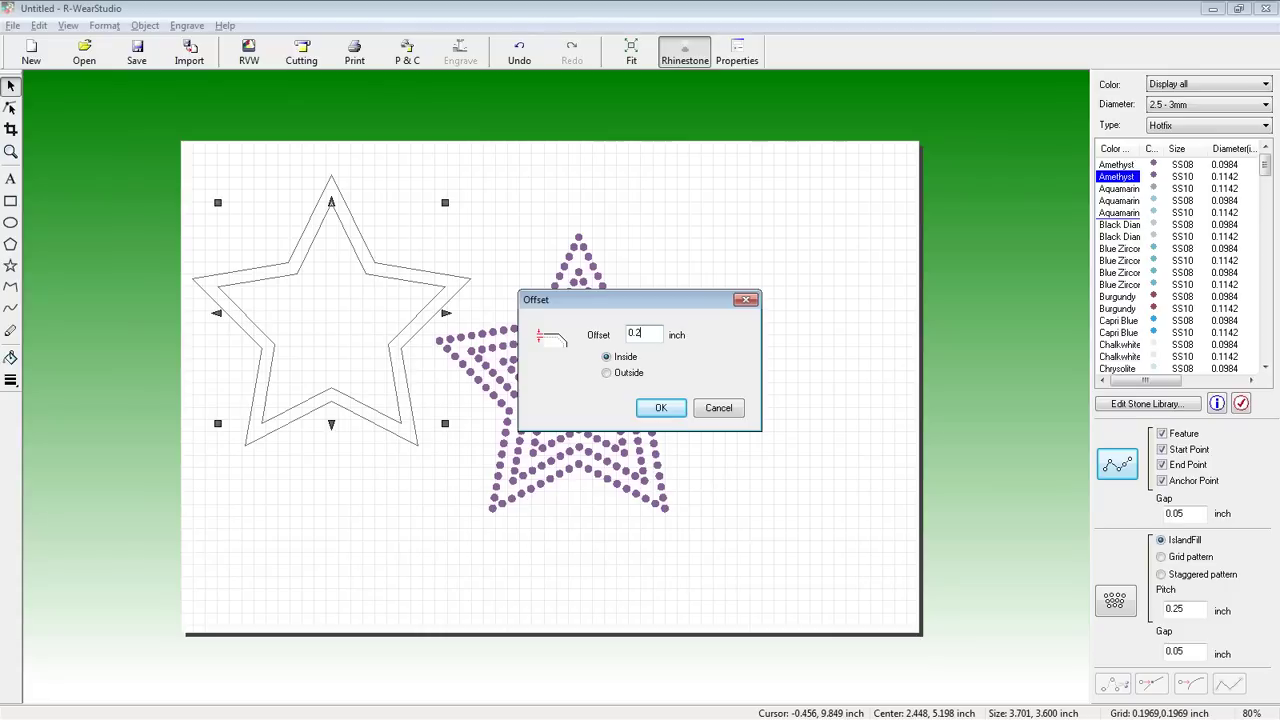
{"action": "left_click", "coordinate": [661, 407]}
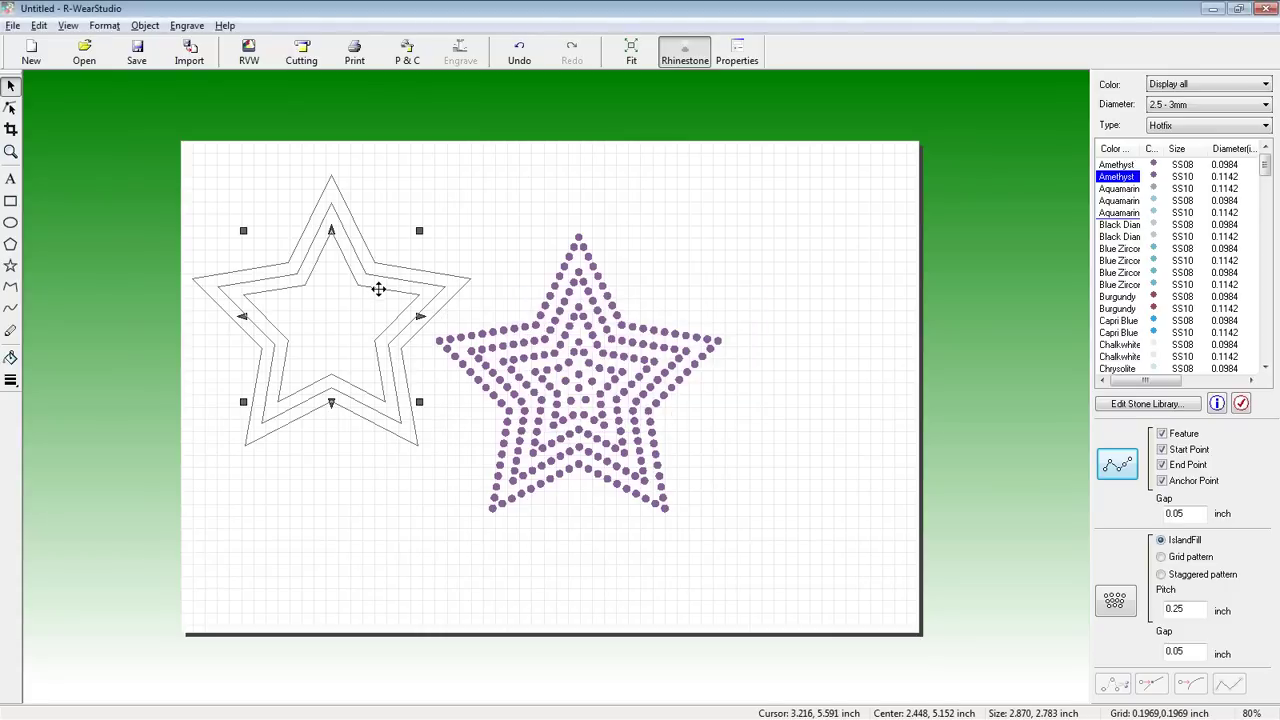
{"action": "left_click", "coordinate": [486, 214]}
{"action": "left_click", "coordinate": [386, 289]}
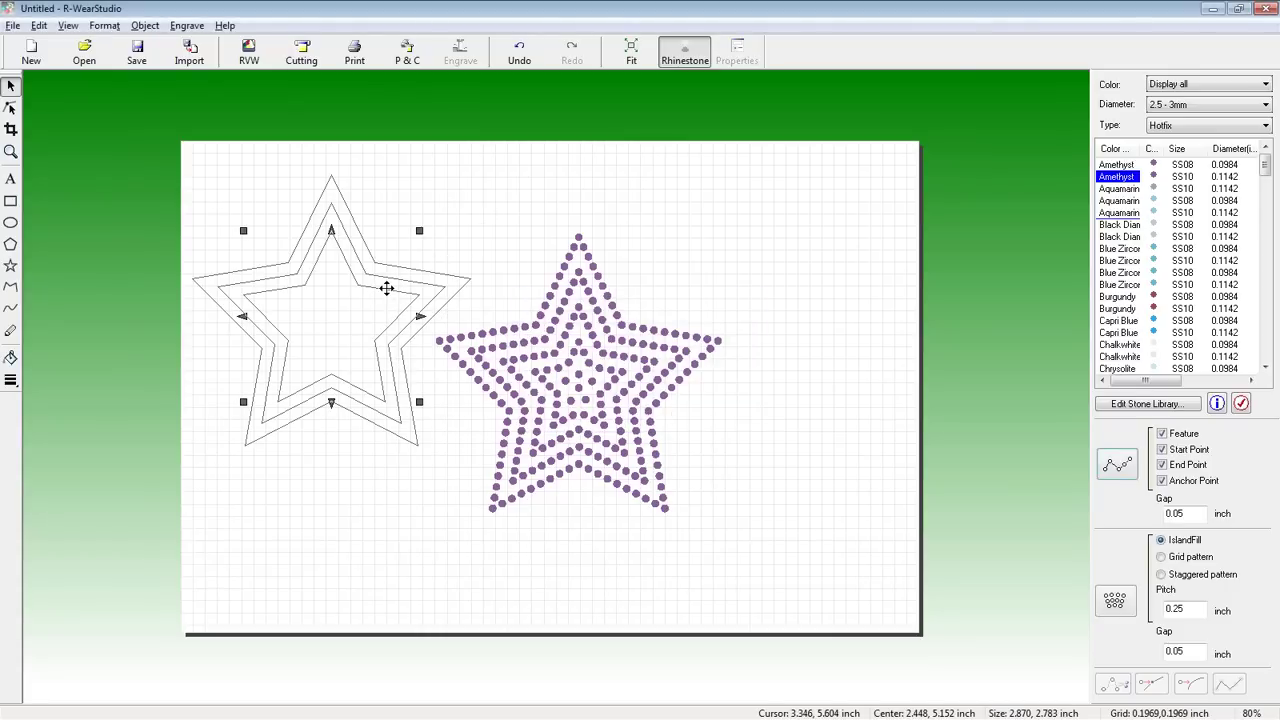
Add two more nested star outlines by offsetting the current innermost star 0.2 inch to the inside each time.
{"action": "left_click", "coordinate": [150, 28]}
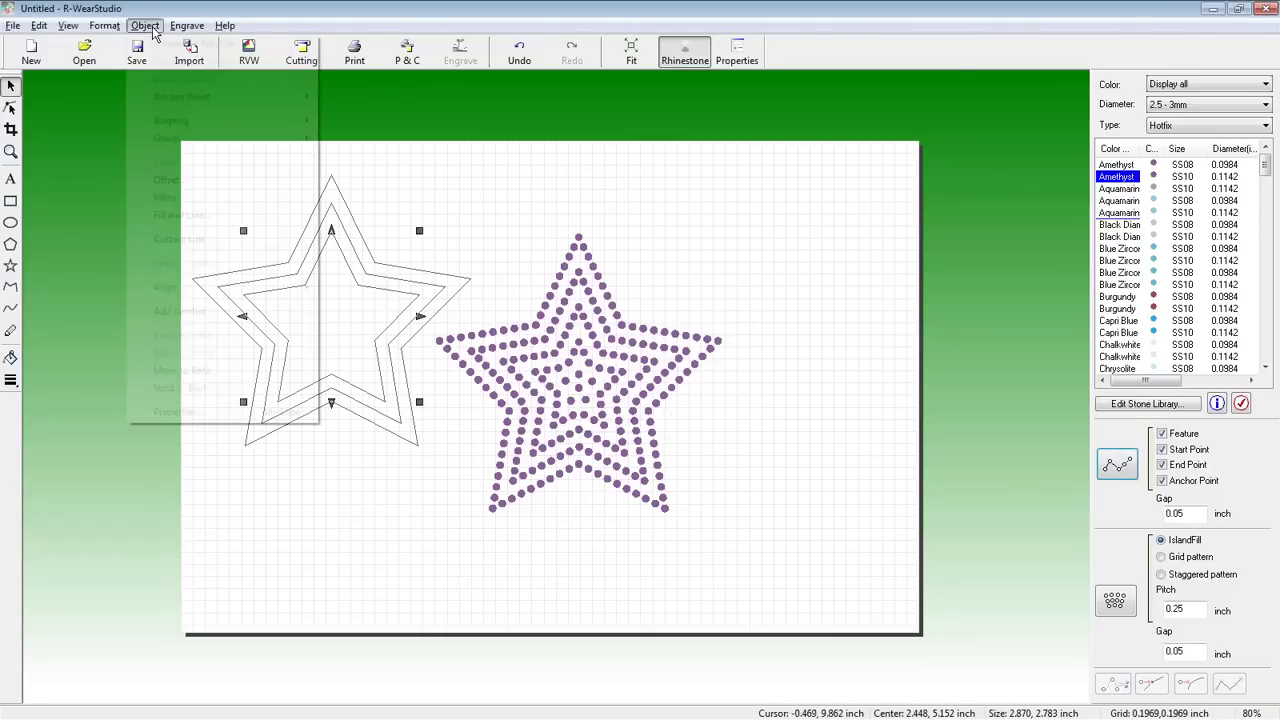
{"action": "left_click", "coordinate": [166, 179]}
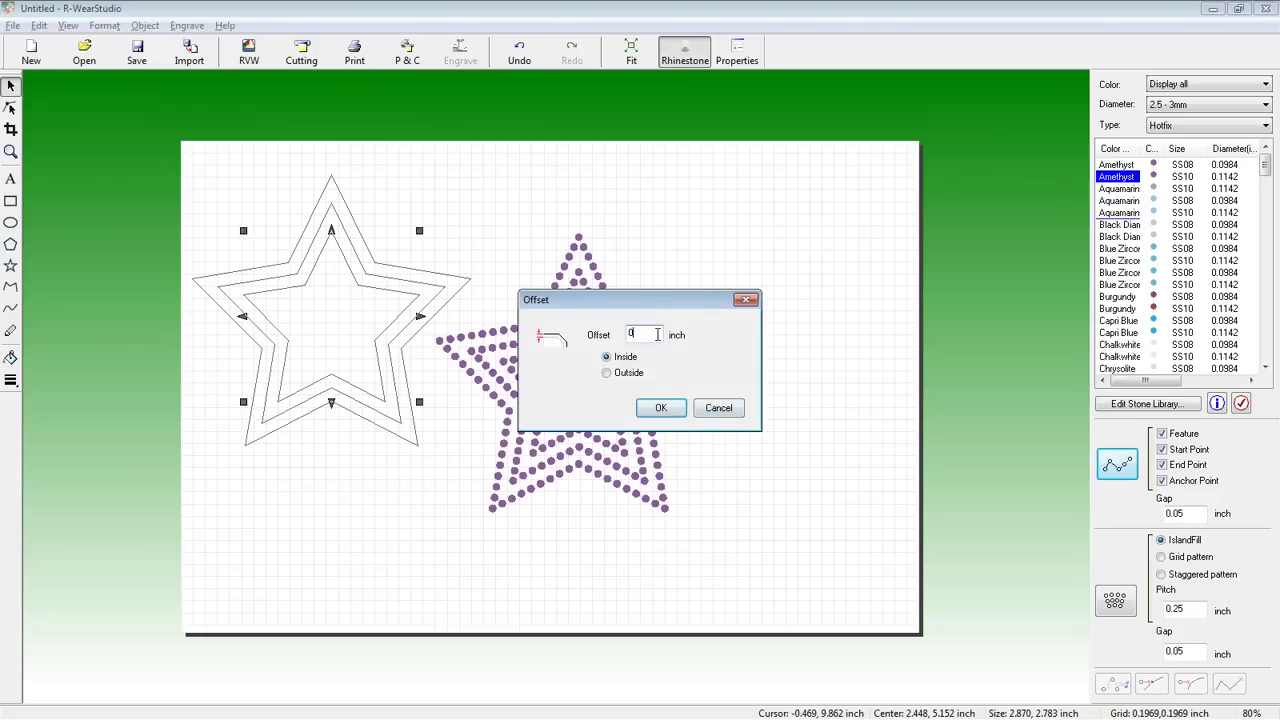
{"action": "left_click", "coordinate": [661, 408]}
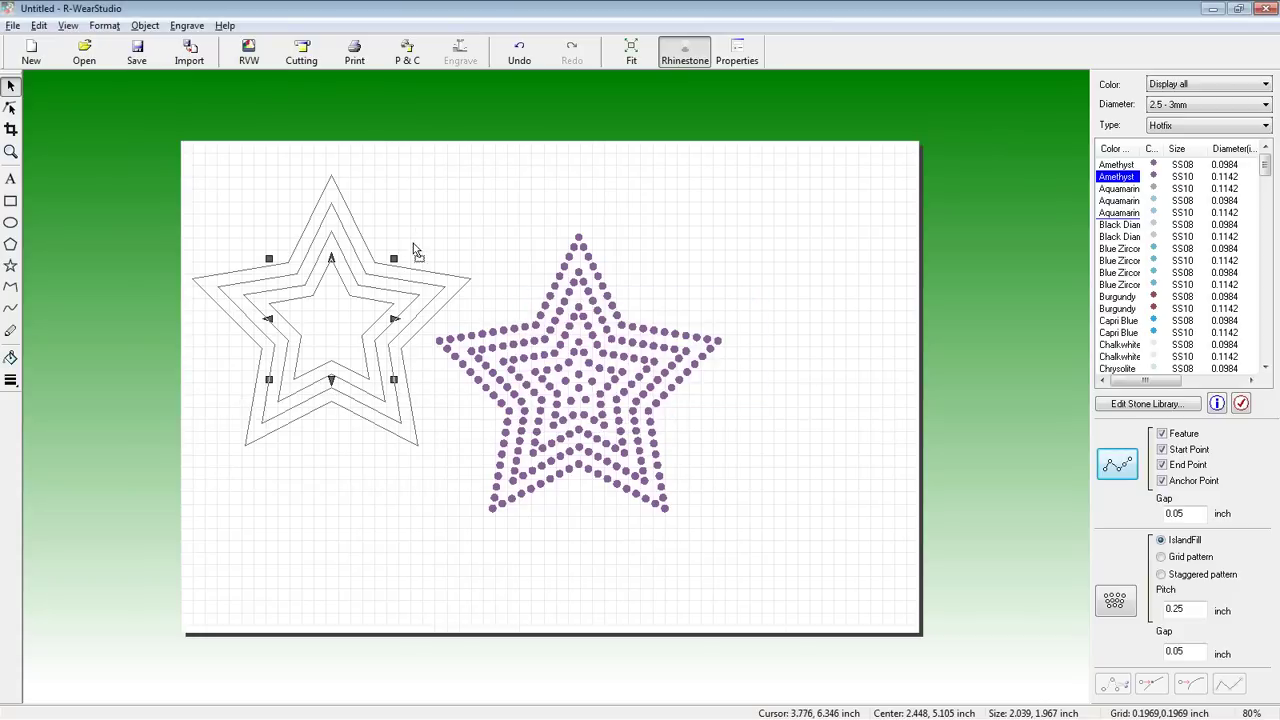
{"action": "left_click", "coordinate": [150, 27]}
{"action": "left_click", "coordinate": [166, 170]}
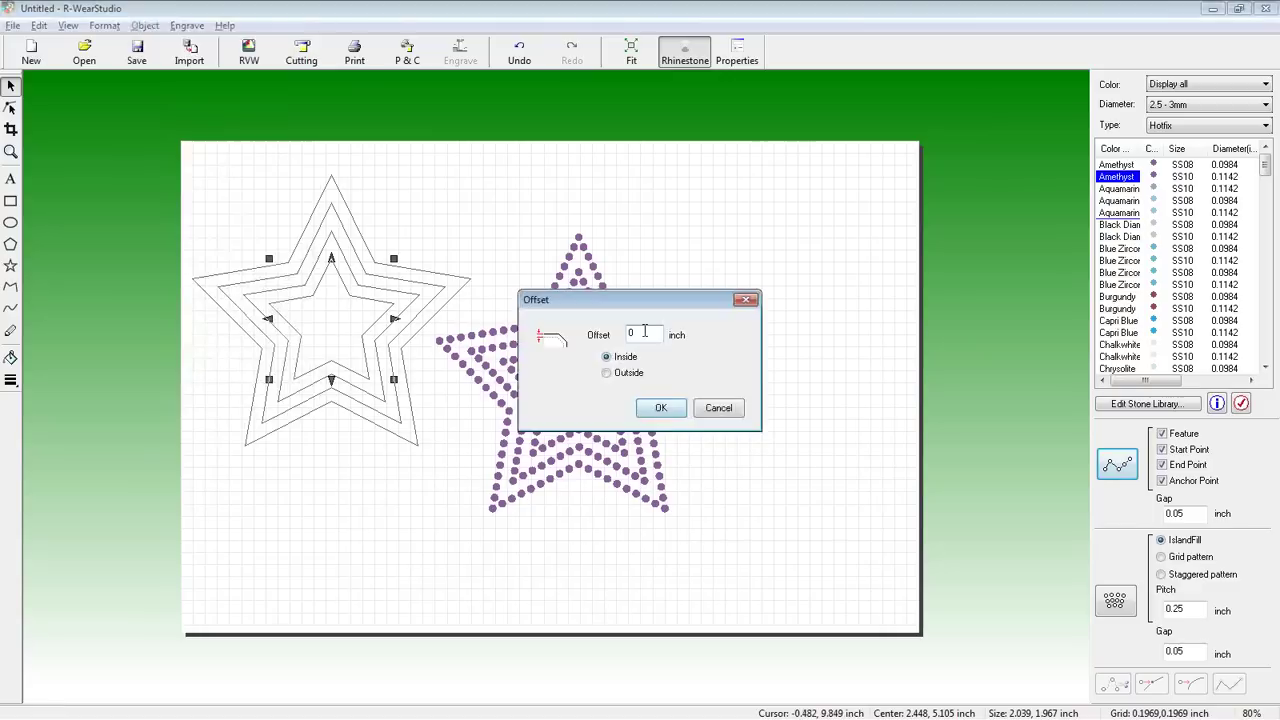
{"action": "left_click", "coordinate": [660, 407]}
{"action": "left_click", "coordinate": [690, 206]}
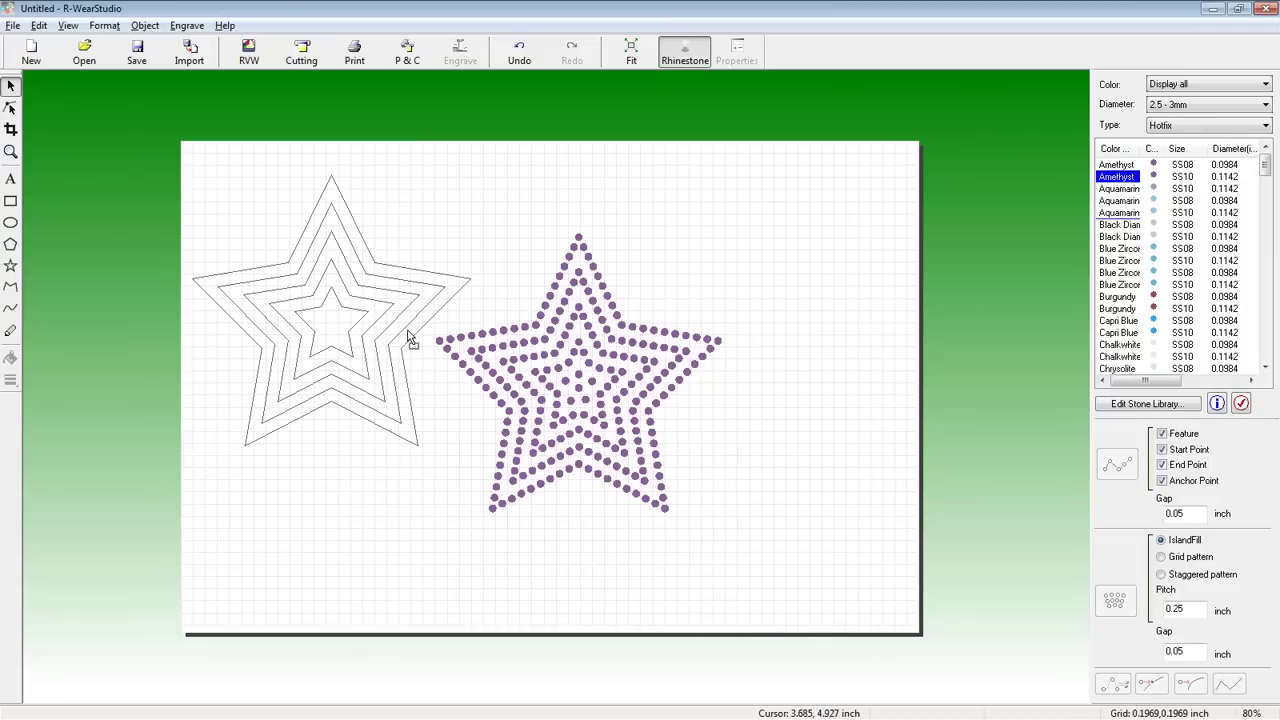
Apply Amethyst SS10 rhinestones along the four outermost outlines of the nested star, working inward.
{"action": "left_click", "coordinate": [377, 262]}
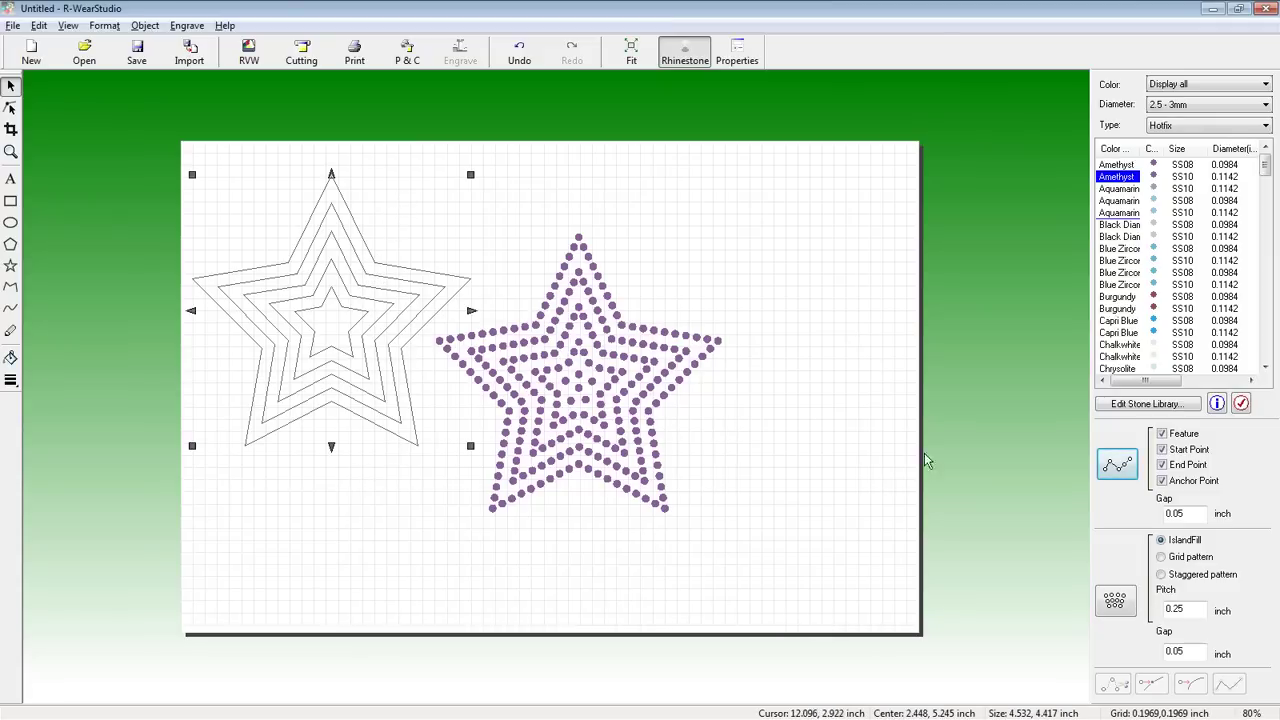
{"action": "left_click", "coordinate": [1127, 473]}
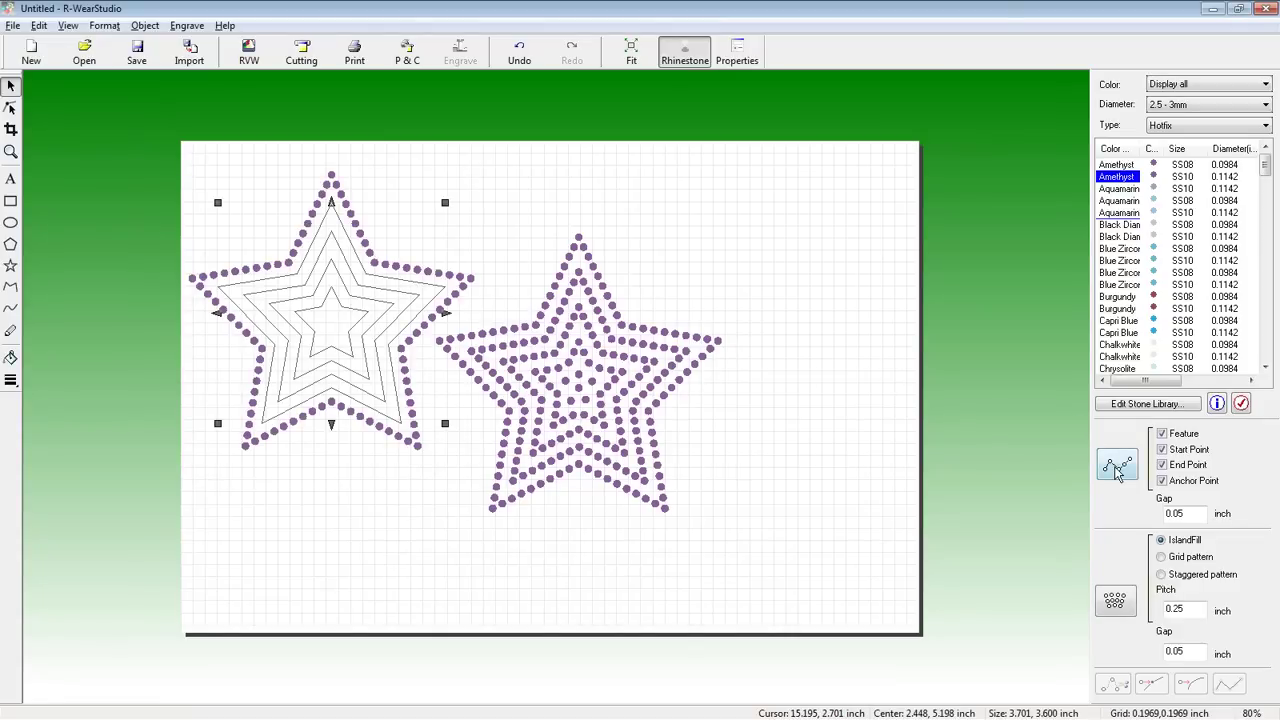
{"action": "left_click", "coordinate": [1118, 468]}
{"action": "left_click", "coordinate": [380, 289]}
{"action": "left_click", "coordinate": [1118, 466]}
{"action": "left_click", "coordinate": [378, 310]}
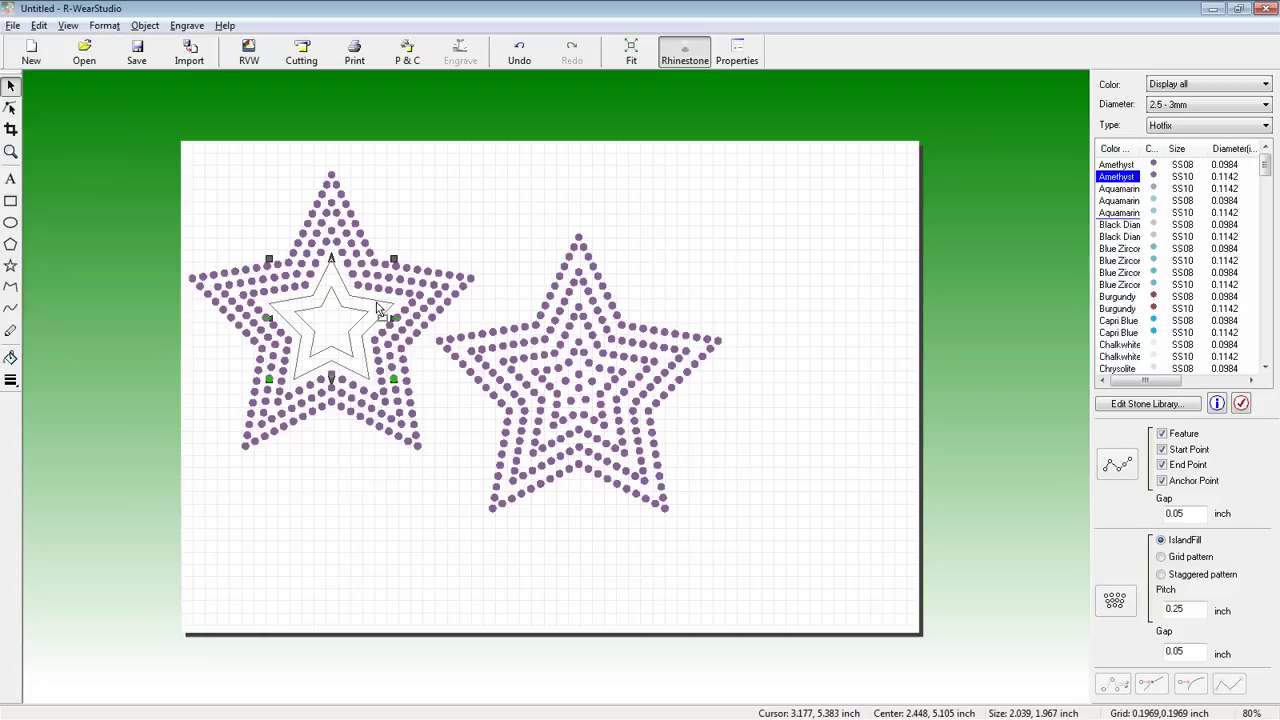
{"action": "left_click", "coordinate": [1108, 470]}
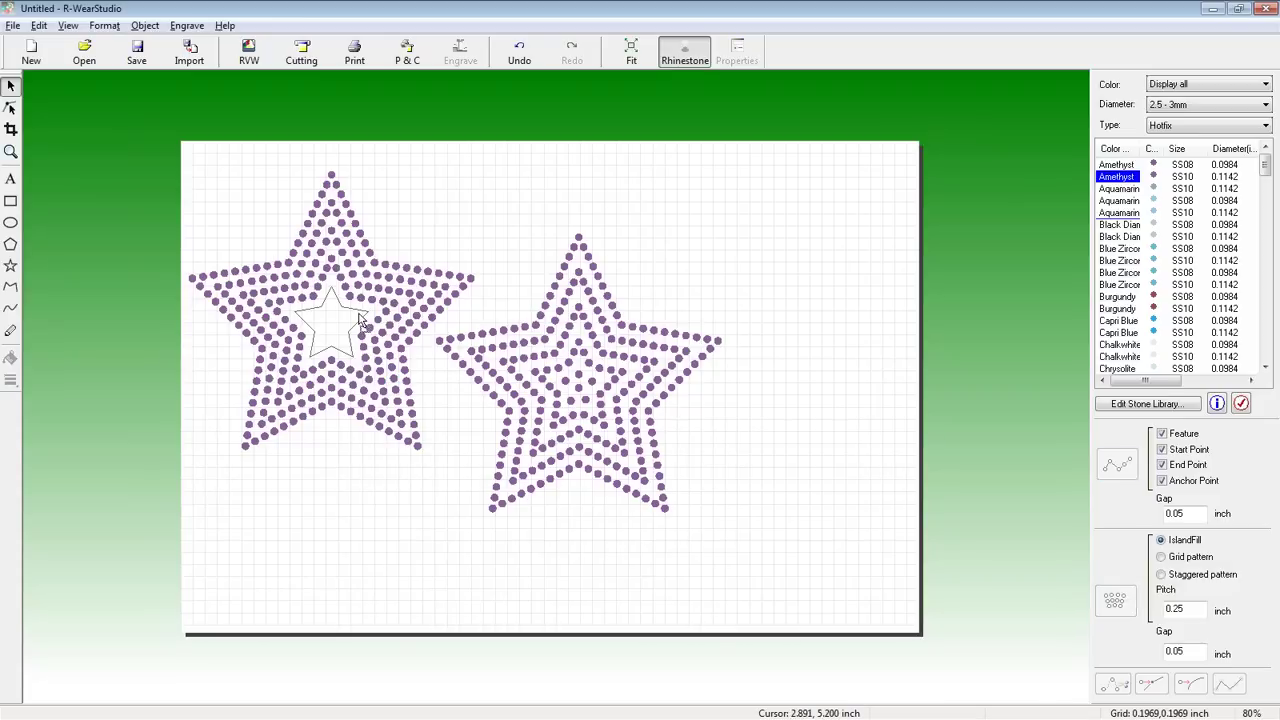
Try rhinestones along the innermost star outline and an island fill inside it, undoing each attempt.
{"action": "left_click", "coordinate": [358, 314]}
{"action": "left_click", "coordinate": [1118, 466]}
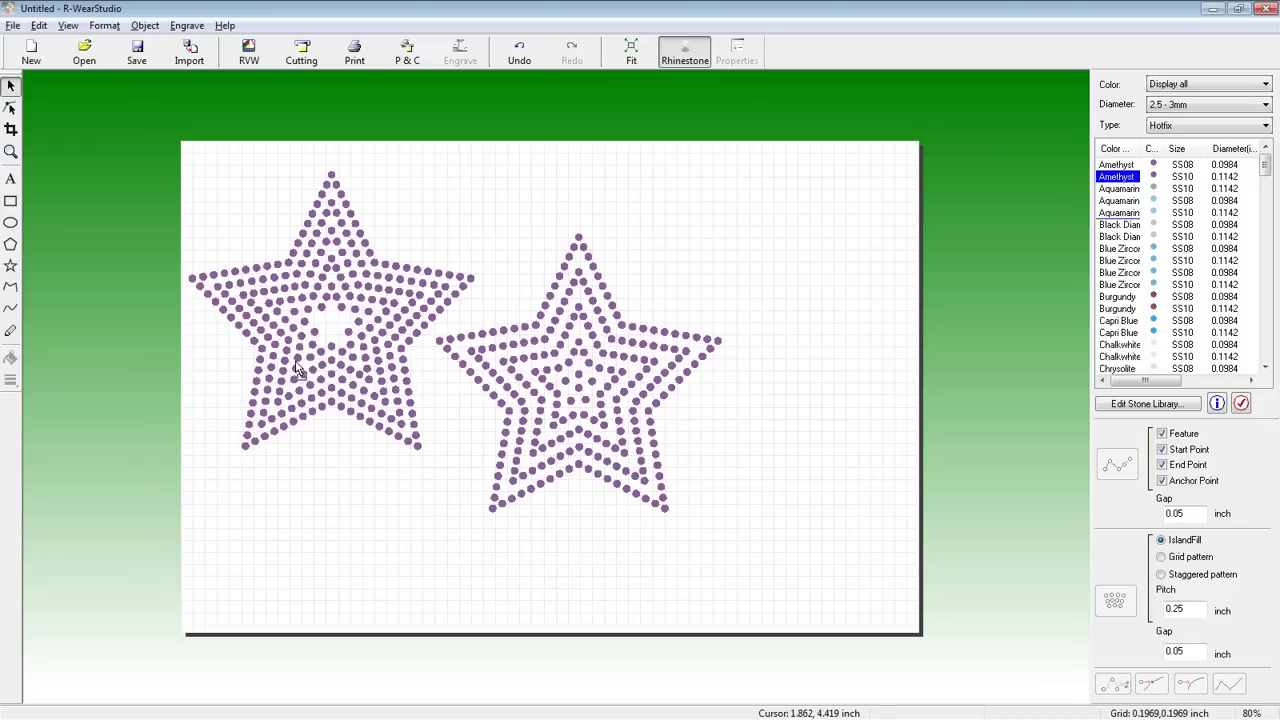
{"action": "left_click", "coordinate": [333, 326]}
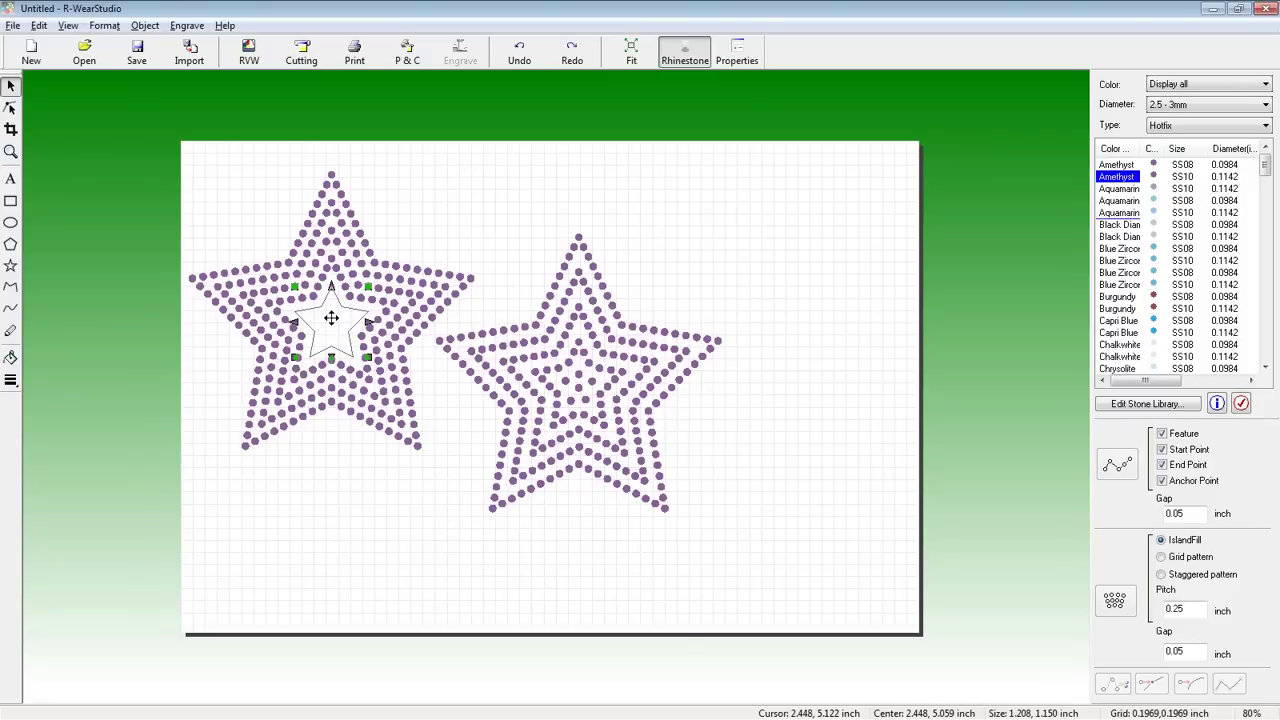
{"action": "left_click", "coordinate": [1120, 612]}
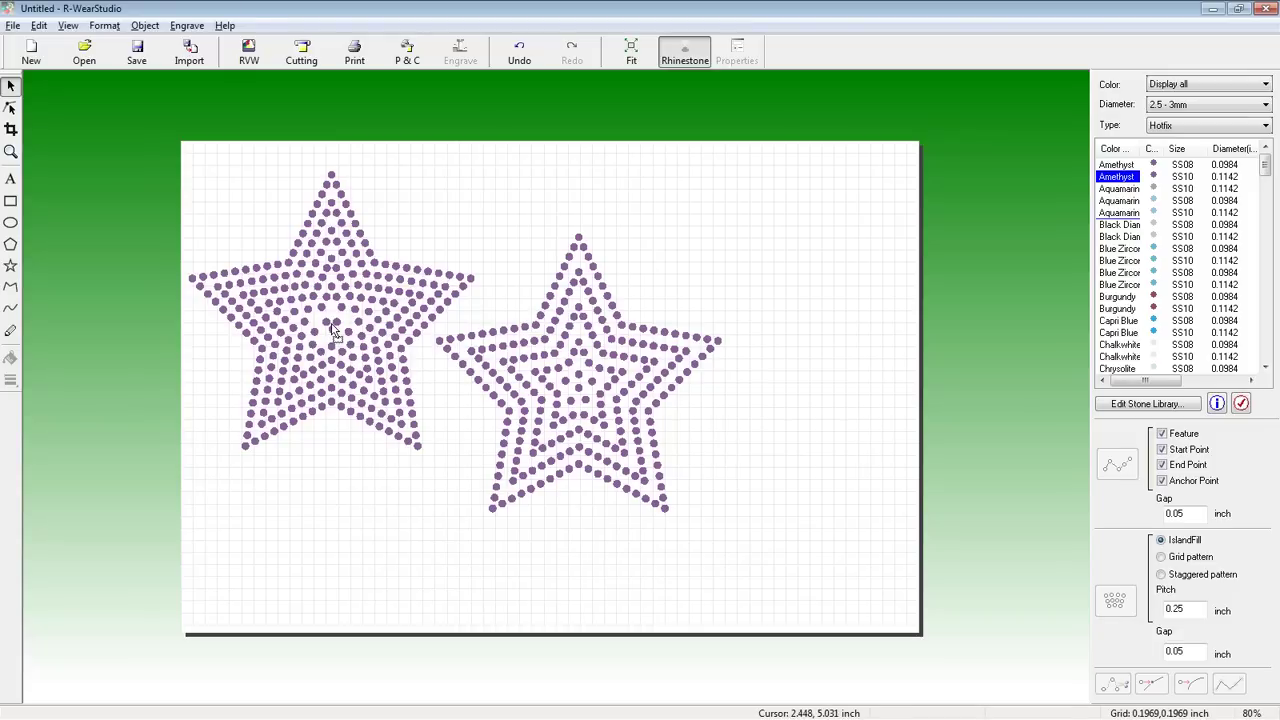
{"action": "key", "text": "ctrl+z"}
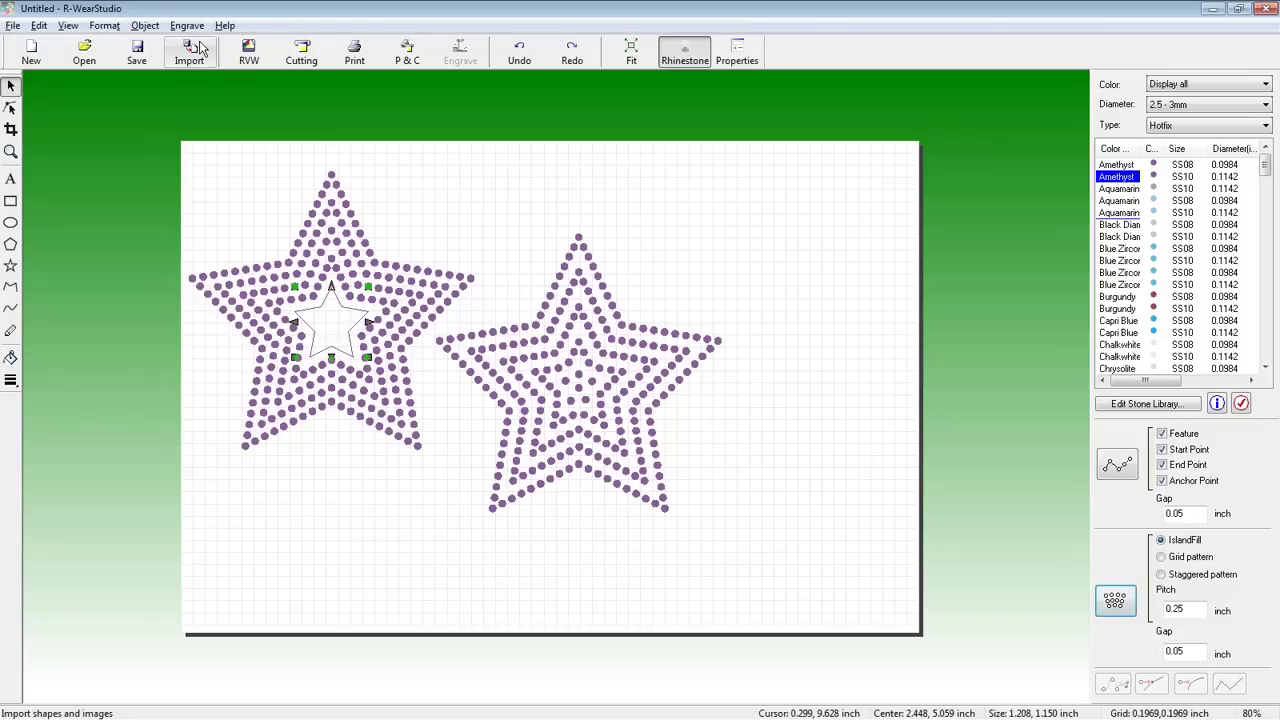
Offset the innermost star 0.2 inch to the inside and apply rhinestones along both that star and the new tiny outline.
{"action": "left_click", "coordinate": [147, 26]}
{"action": "left_click", "coordinate": [186, 163]}
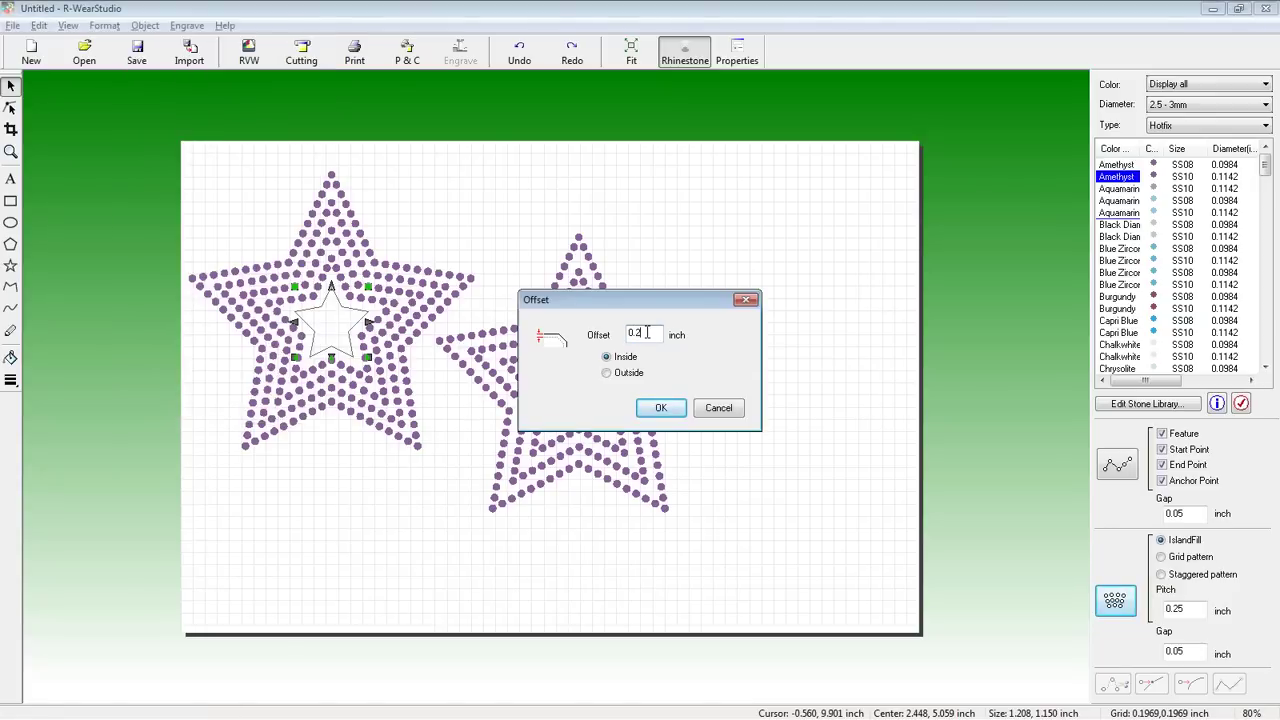
{"action": "key", "text": "Return"}
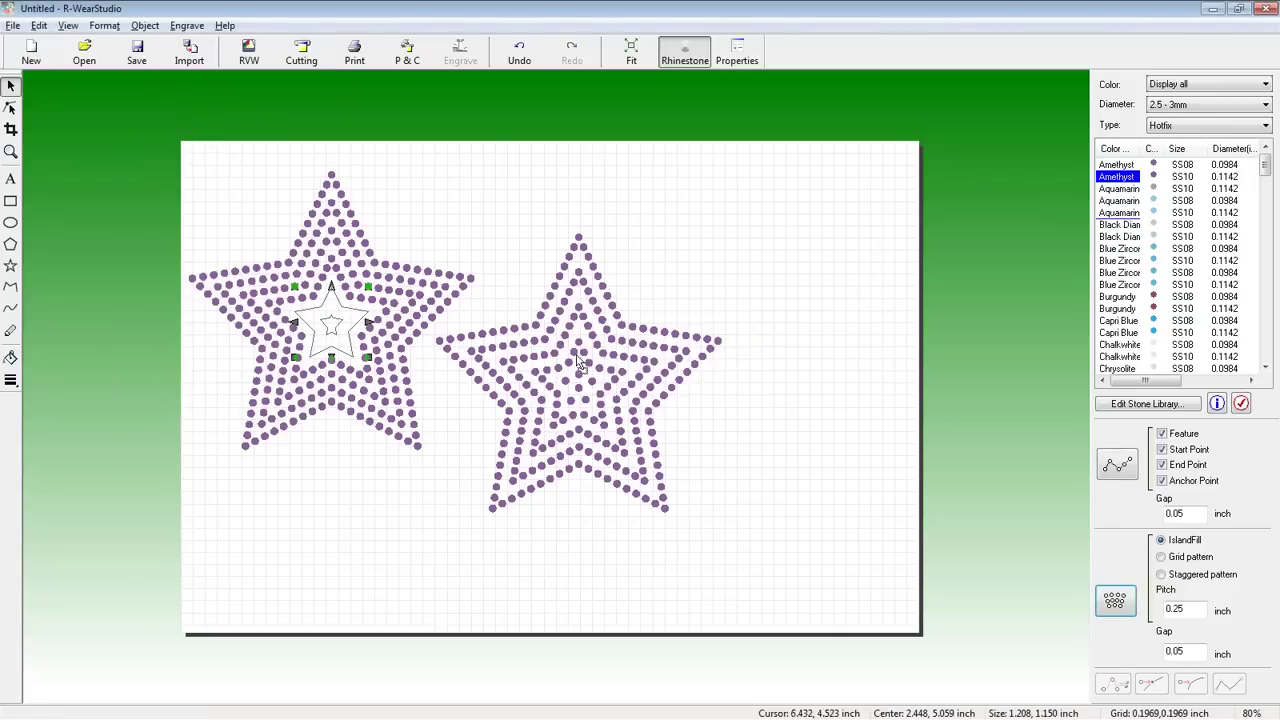
{"action": "left_click", "coordinate": [1129, 468]}
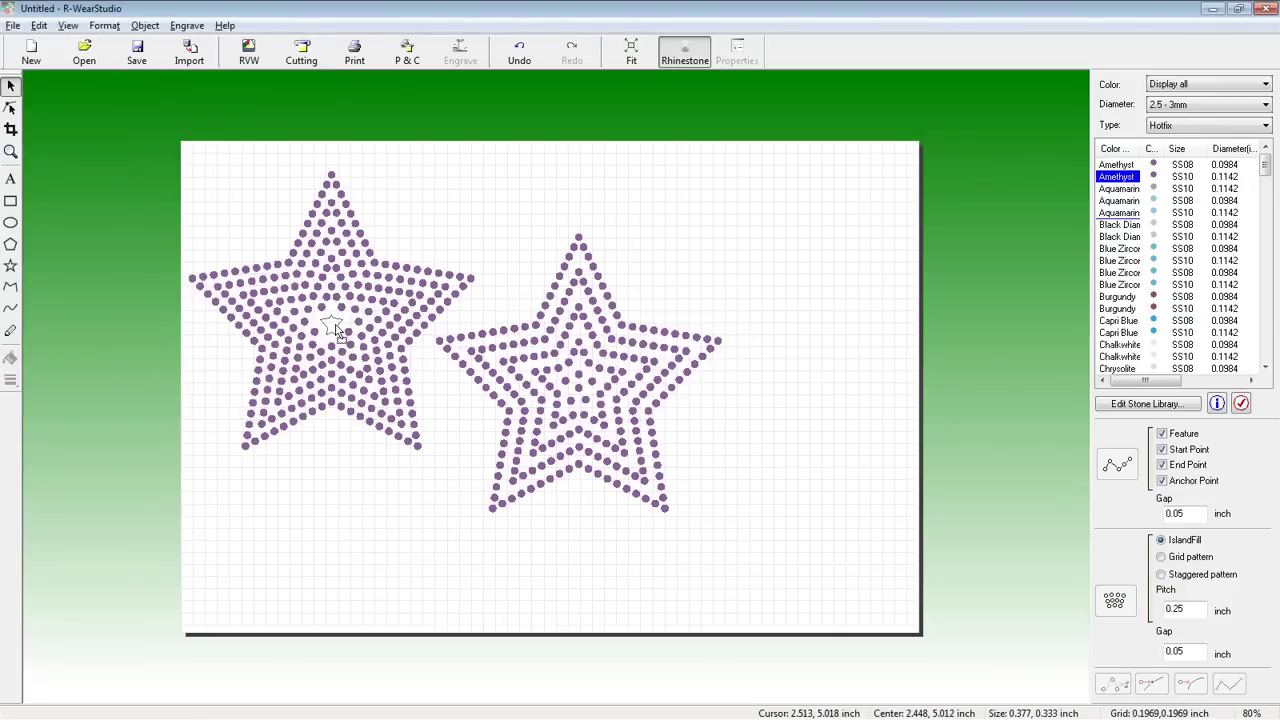
{"action": "left_click", "coordinate": [523, 309]}
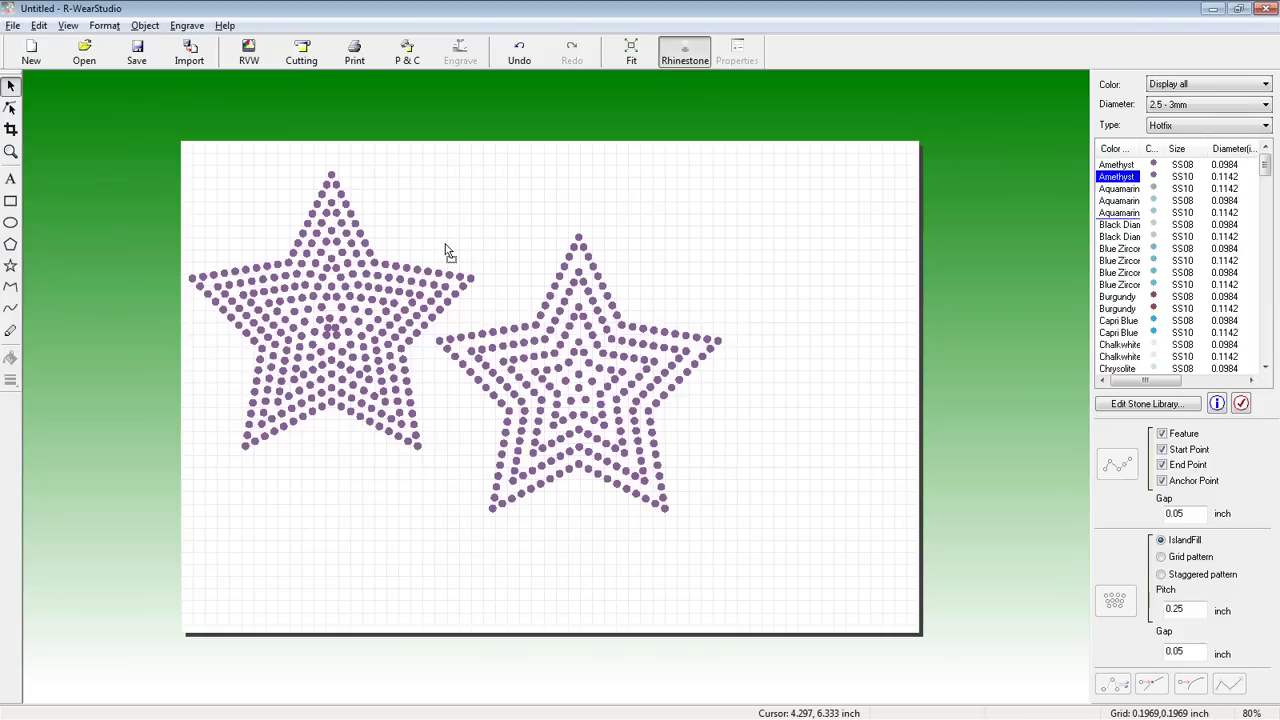
Ungroup the rhinestones of the tiny star at the nested star's center into individual stones.
{"action": "left_click", "coordinate": [328, 298]}
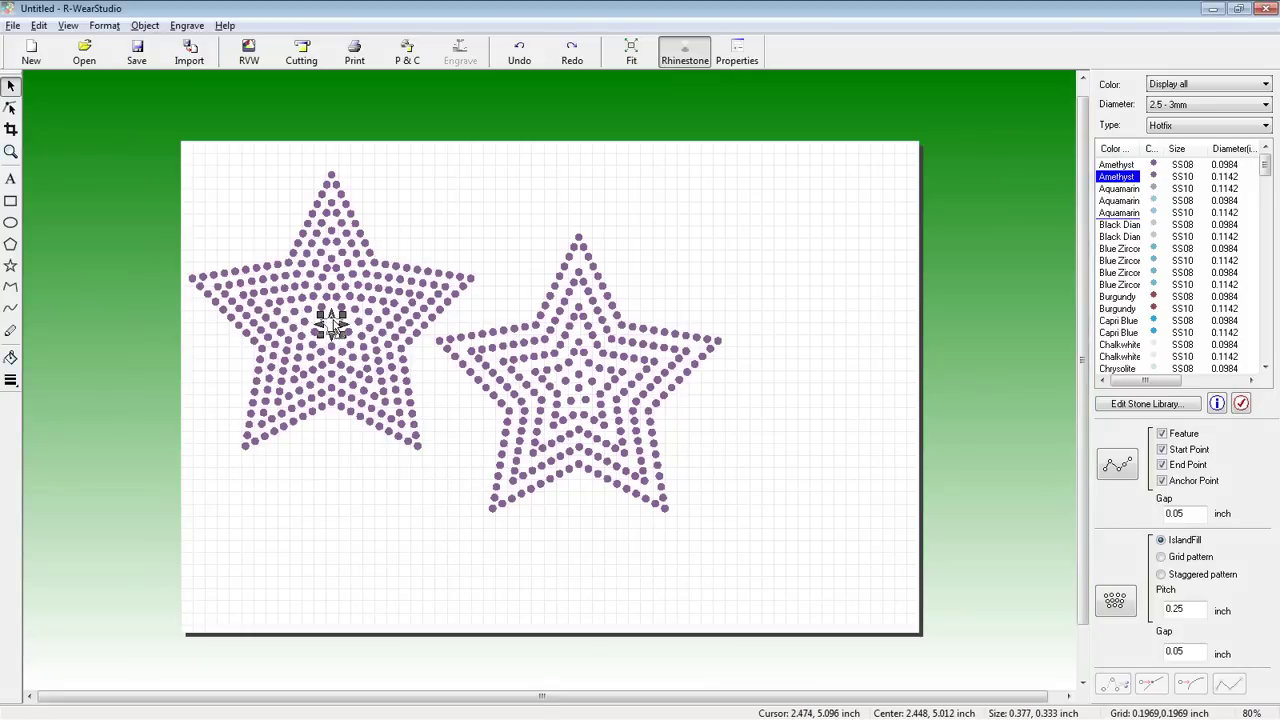
{"action": "scroll", "coordinate": [333, 322], "scroll_direction": "up", "scroll_amount": 1}
{"action": "scroll", "coordinate": [335, 327], "scroll_direction": "up", "scroll_amount": 2}
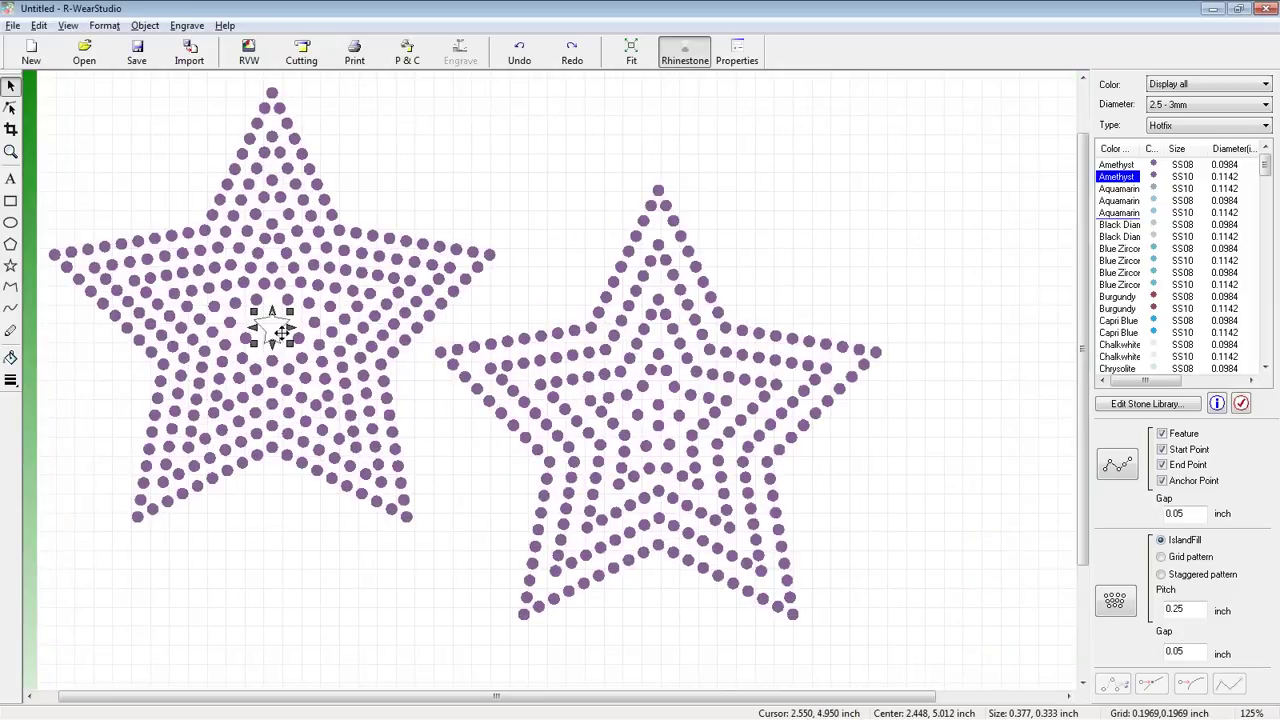
{"action": "left_click", "coordinate": [570, 50]}
{"action": "left_click", "coordinate": [274, 328]}
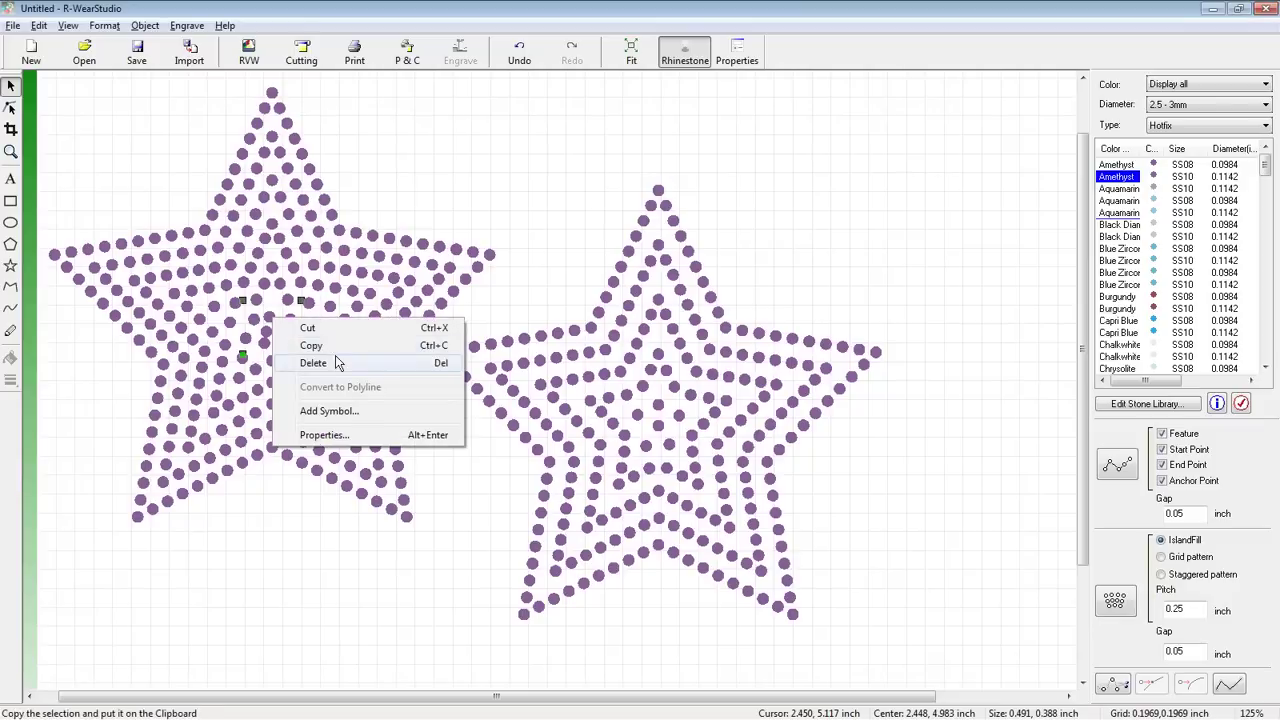
{"action": "left_click", "coordinate": [333, 346]}
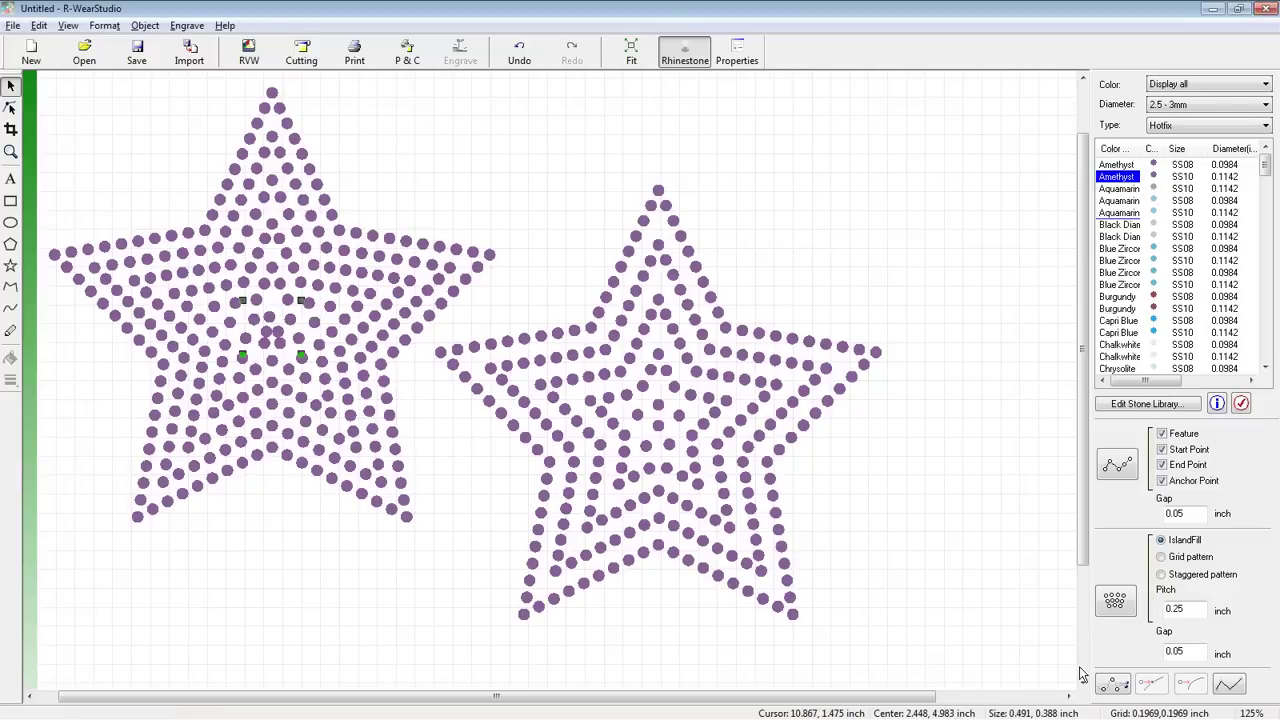
{"action": "left_click", "coordinate": [1115, 684]}
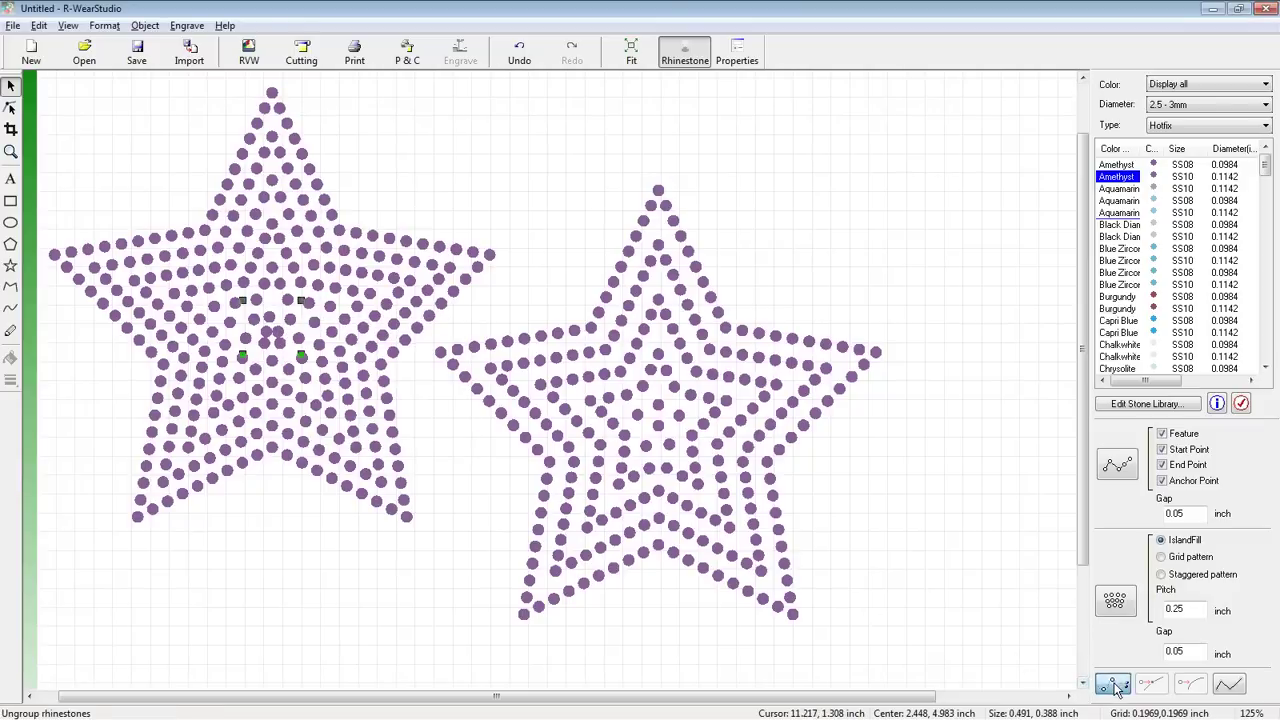
Move the released stones at the nested star's center slightly apart to even out their spacing.
{"action": "left_click", "coordinate": [271, 322]}
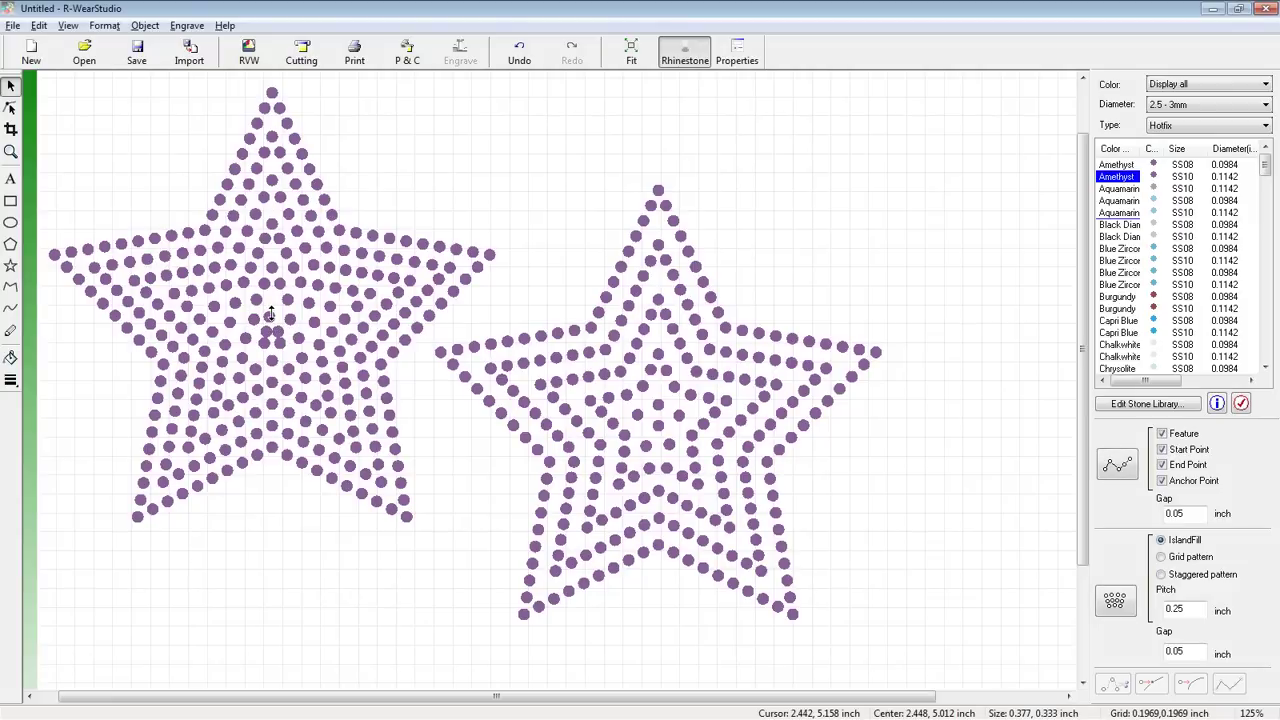
{"action": "left_click", "coordinate": [268, 312]}
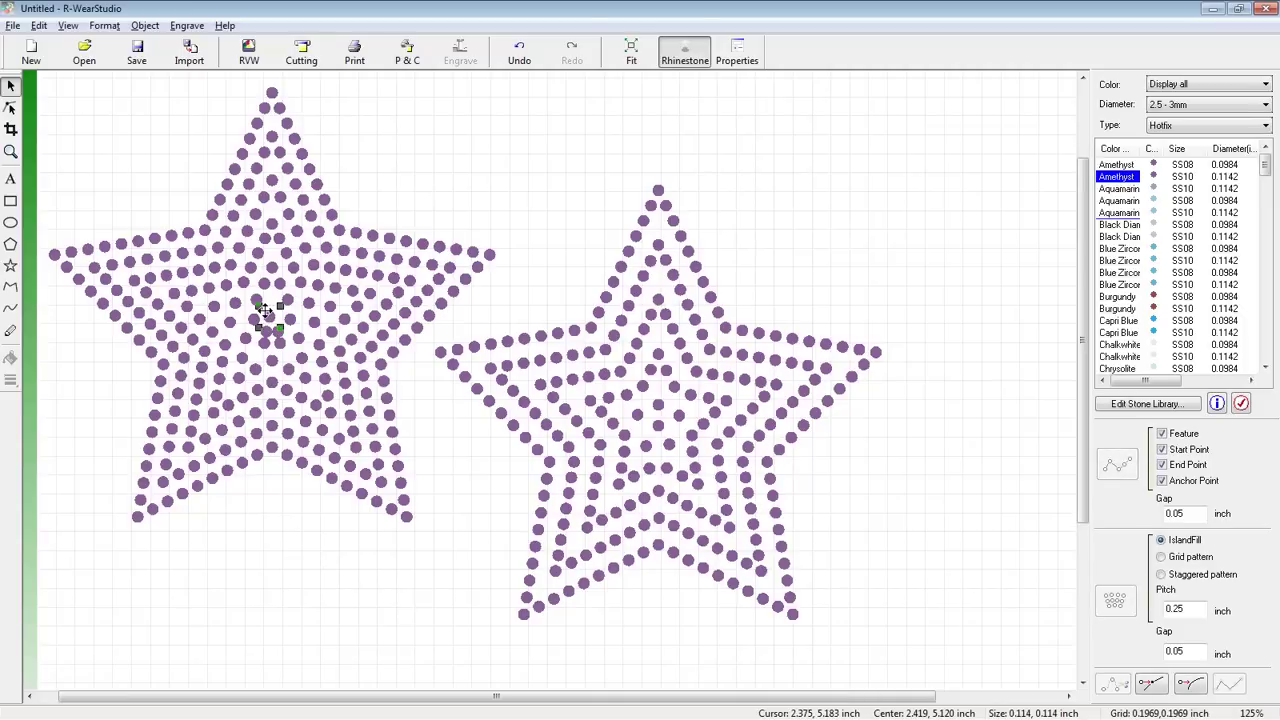
{"action": "scroll", "coordinate": [263, 310], "scroll_direction": "up", "scroll_amount": 1}
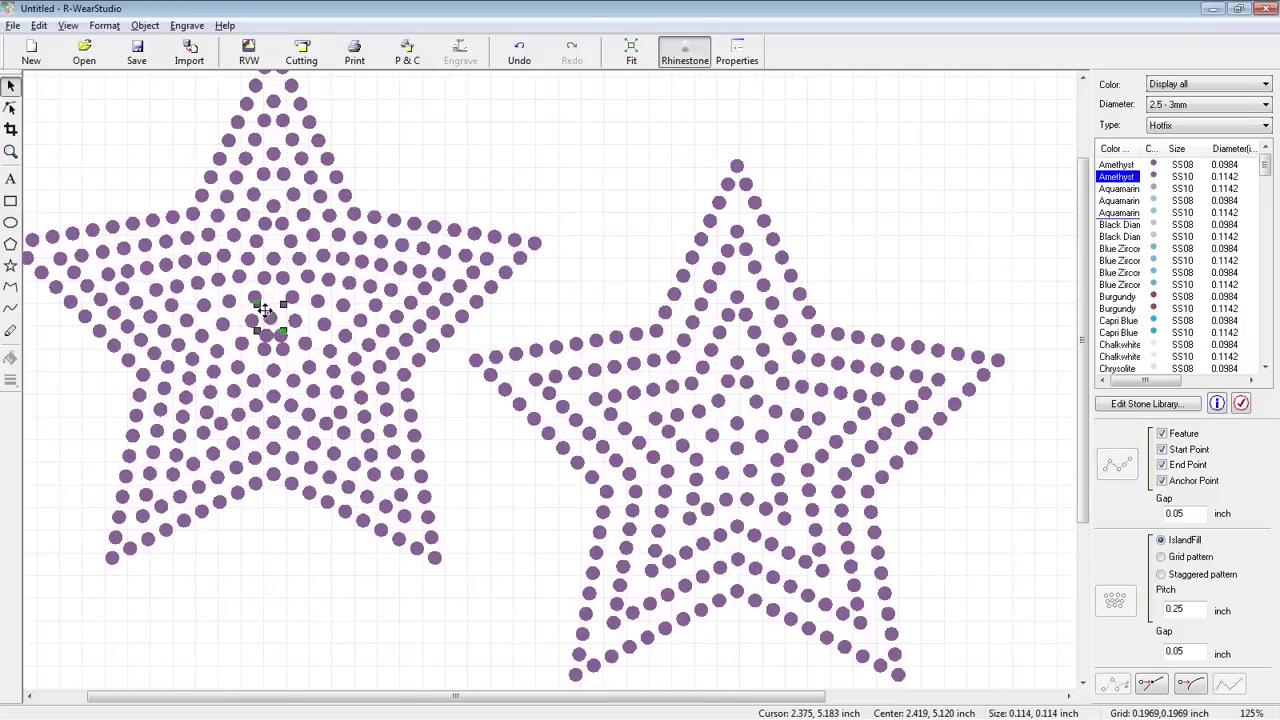
{"action": "scroll", "coordinate": [263, 310], "scroll_direction": "up", "scroll_amount": 2}
{"action": "left_click_drag", "start_coordinate": [257, 372], "coordinate": [298, 372]}
{"action": "left_click", "coordinate": [286, 347]}
{"action": "mouse_move", "coordinate": [293, 345]}
{"action": "left_mouse_down"}
{"action": "mouse_move", "coordinate": [263, 344]}
{"action": "mouse_move", "coordinate": [286, 345]}
{"action": "left_mouse_up"}
{"action": "left_click", "coordinate": [593, 311]}
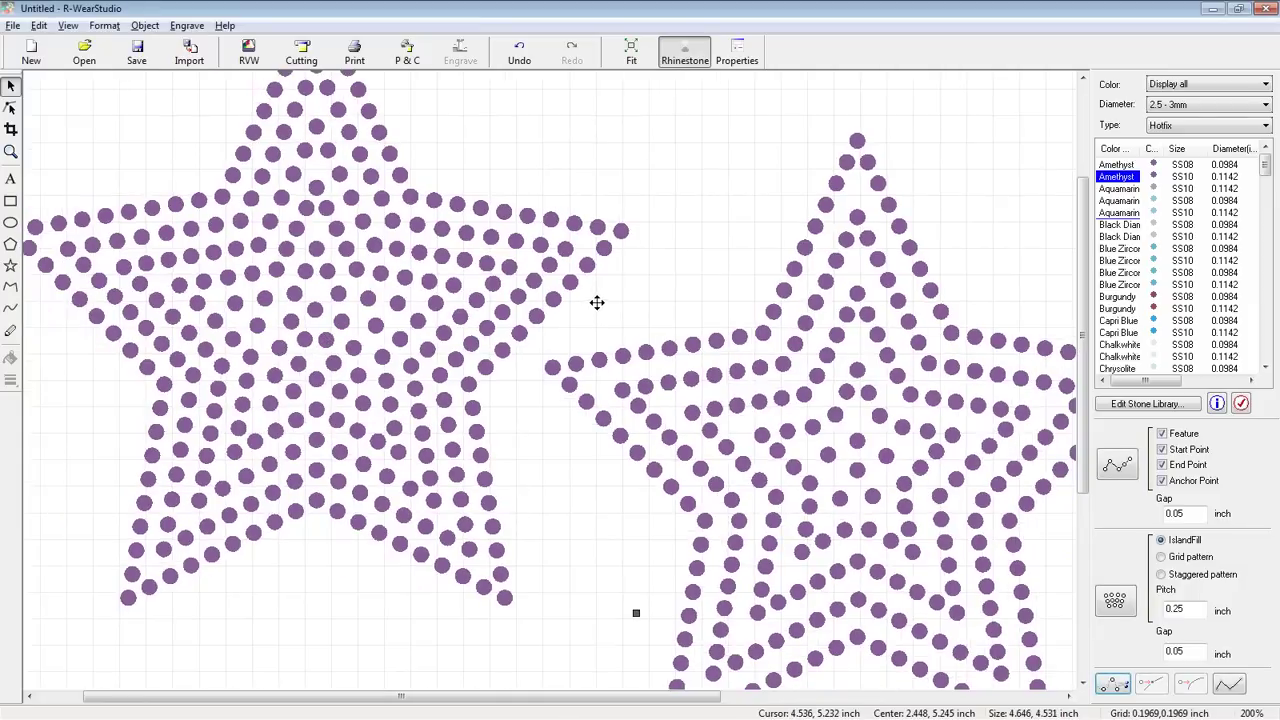
{"action": "scroll", "coordinate": [657, 212], "scroll_direction": "down", "scroll_amount": 1}
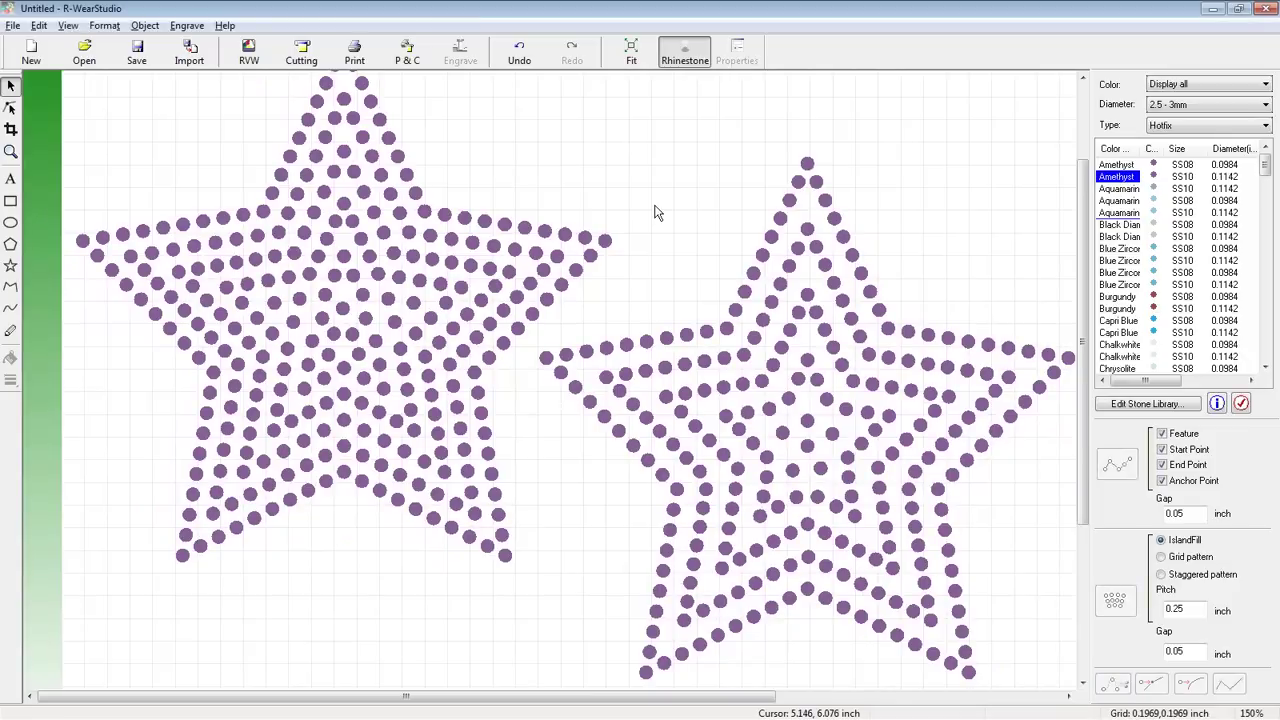
{"action": "left_click", "coordinate": [635, 58]}
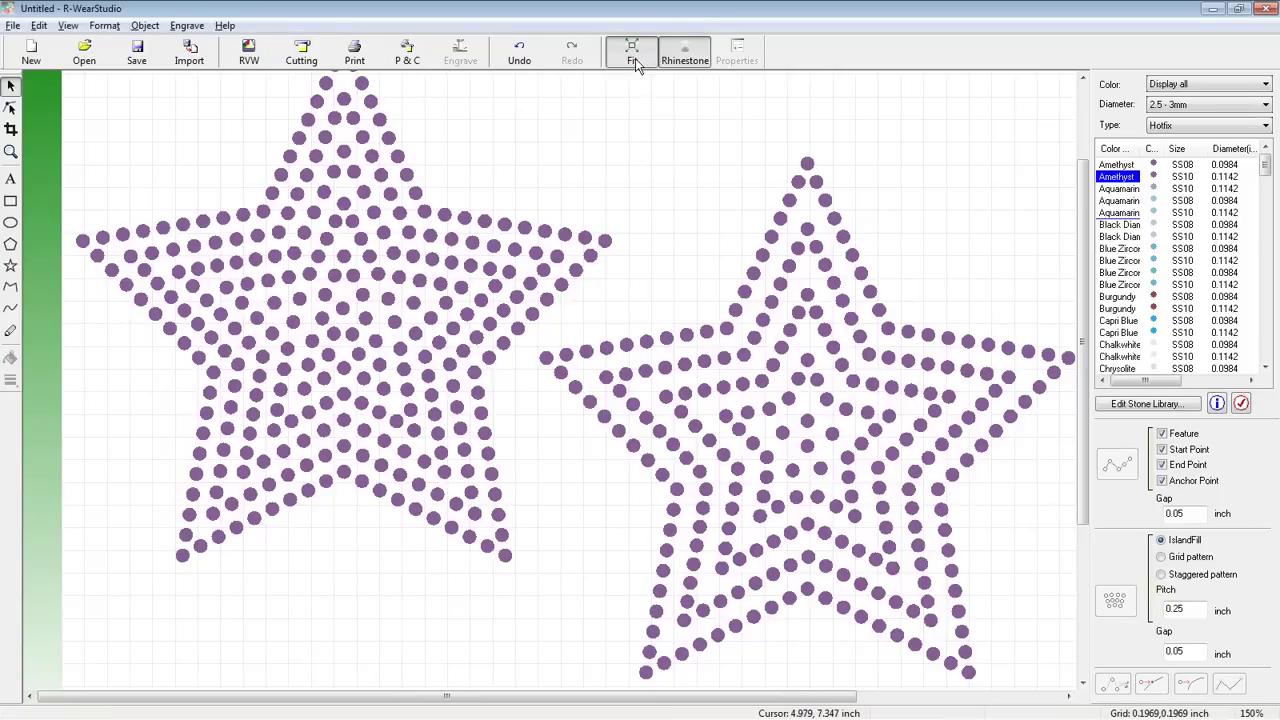
Apply Aquamarine SS10 rhinestones along the second and fourth nested outlines of the denser star.
{"action": "scroll", "coordinate": [572, 211], "scroll_direction": "down", "scroll_amount": 1}
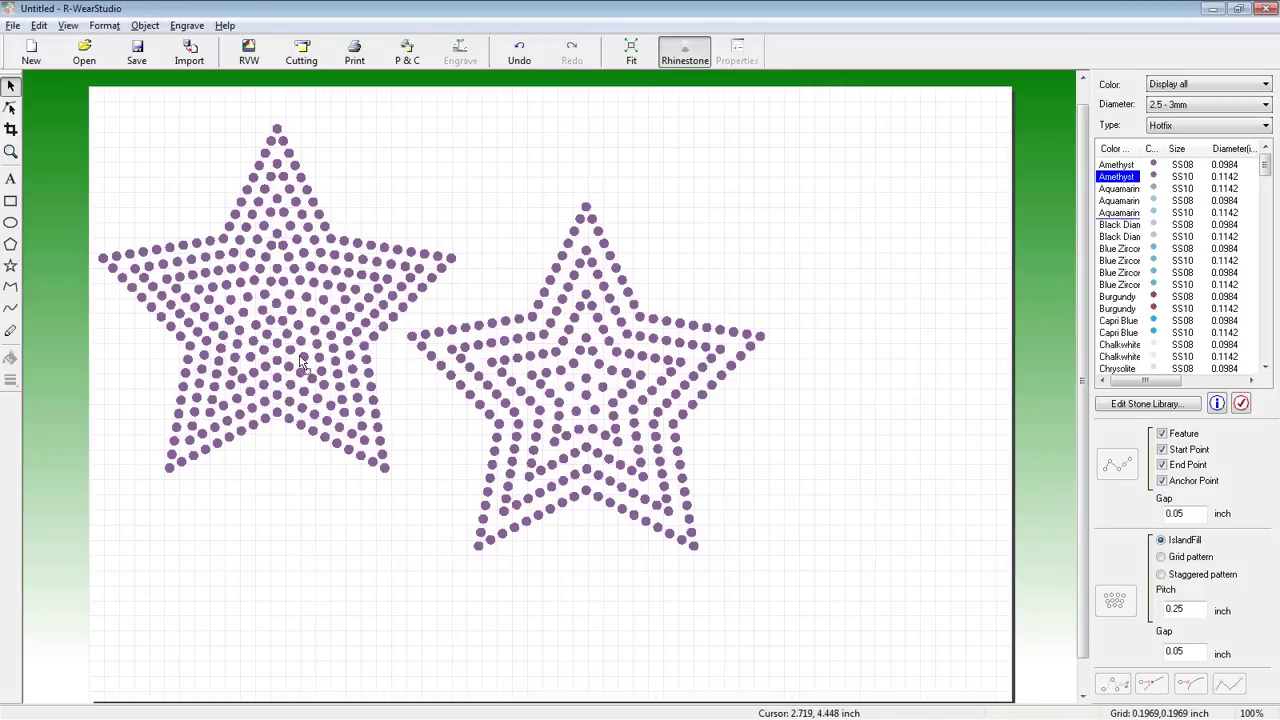
{"action": "left_click", "coordinate": [326, 285]}
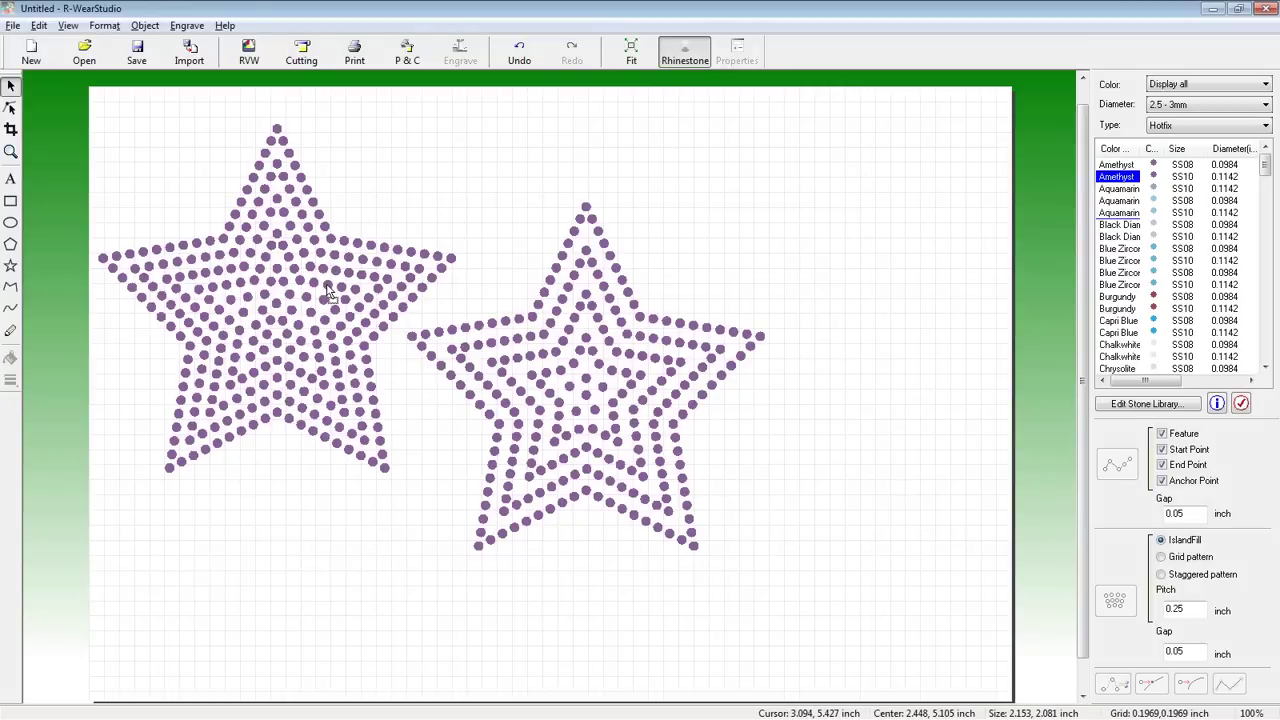
{"action": "left_click", "coordinate": [409, 214]}
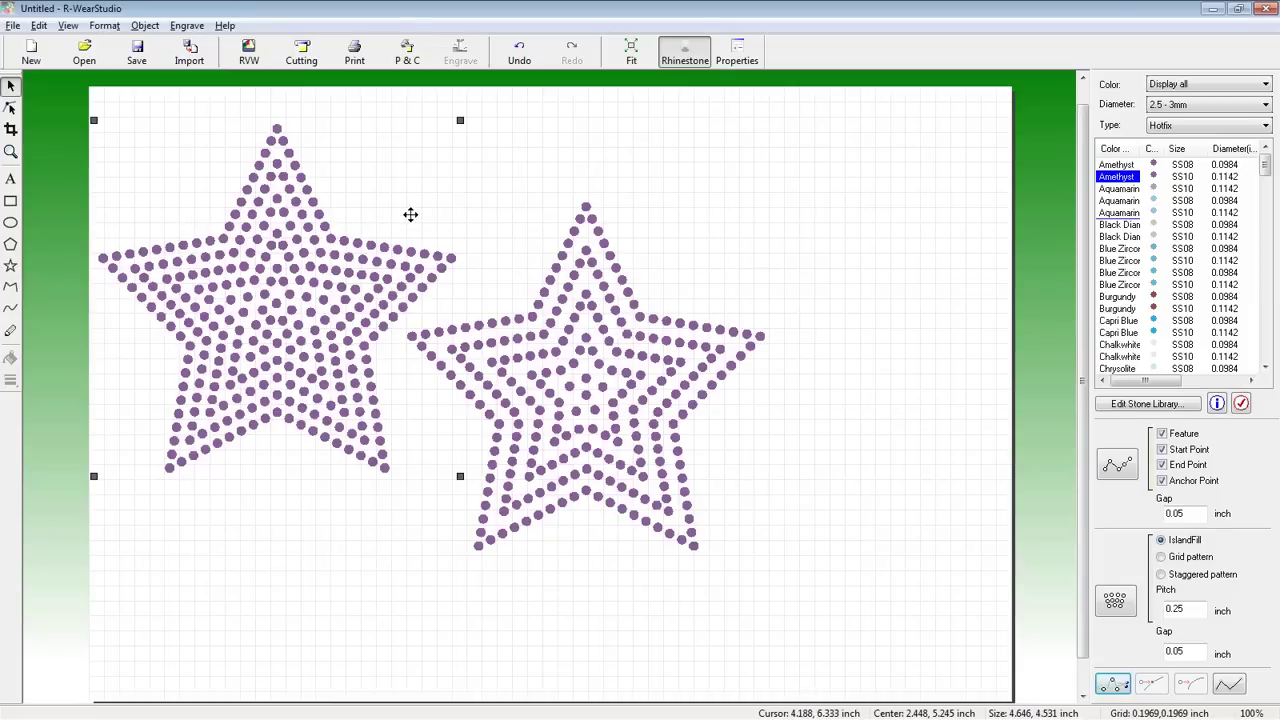
{"action": "left_click", "coordinate": [370, 268]}
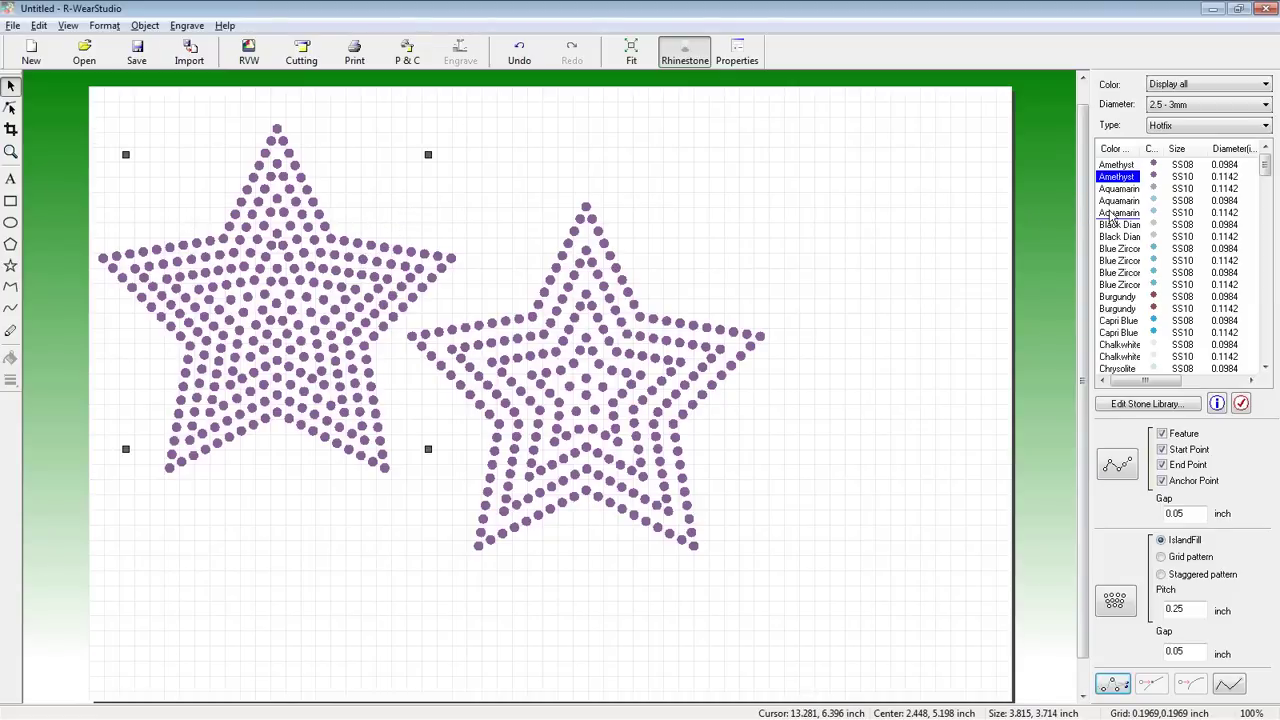
{"action": "left_click", "coordinate": [1115, 213]}
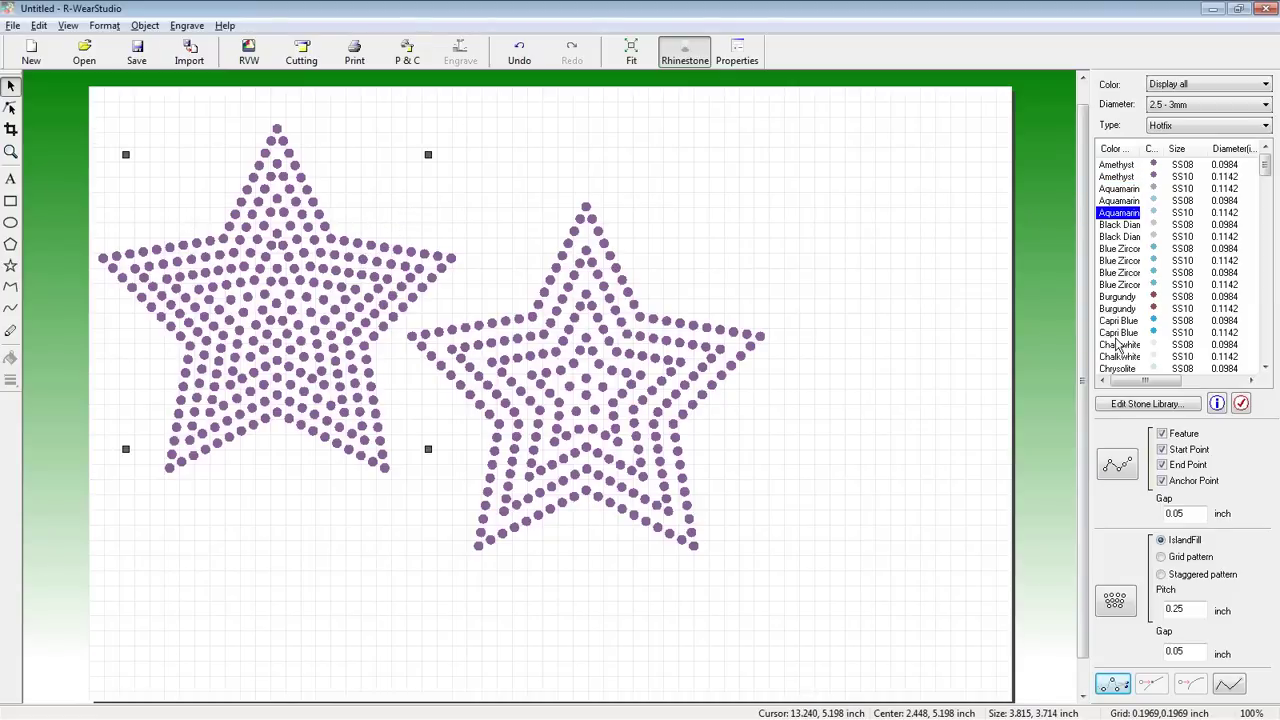
{"action": "left_click", "coordinate": [1117, 464]}
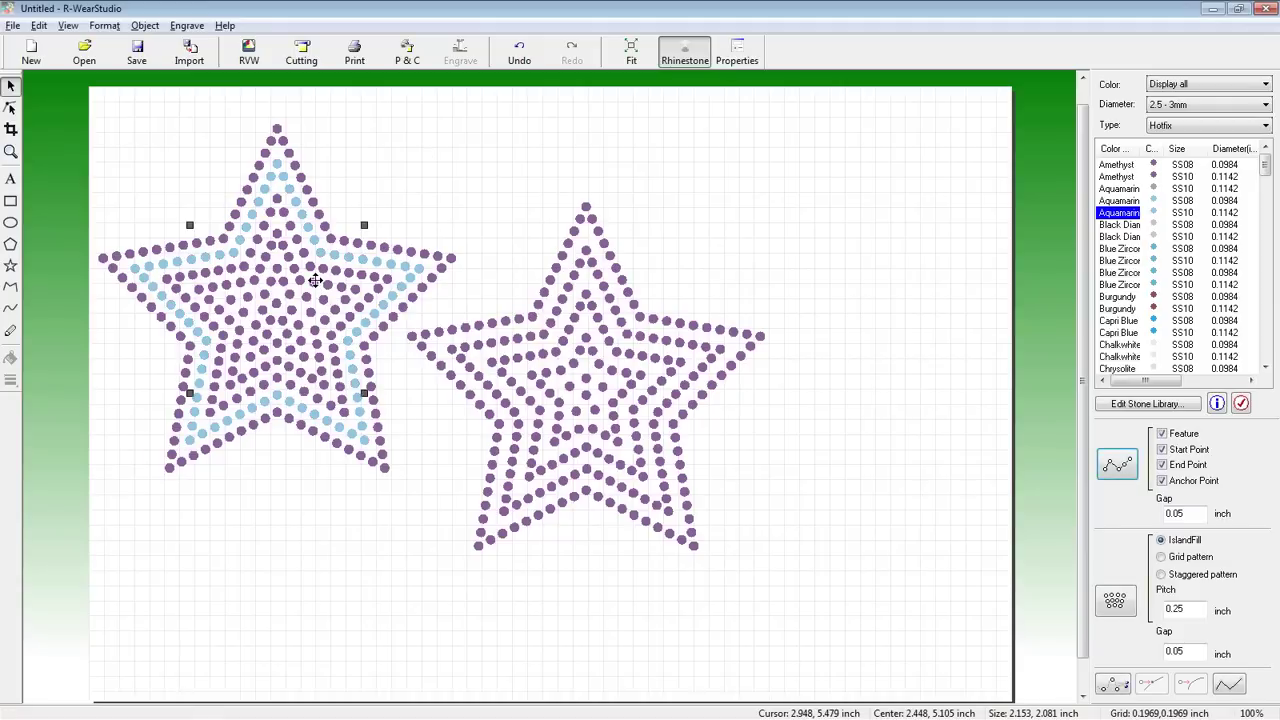
{"action": "left_click_drag", "start_coordinate": [315, 281], "coordinate": [493, 218]}
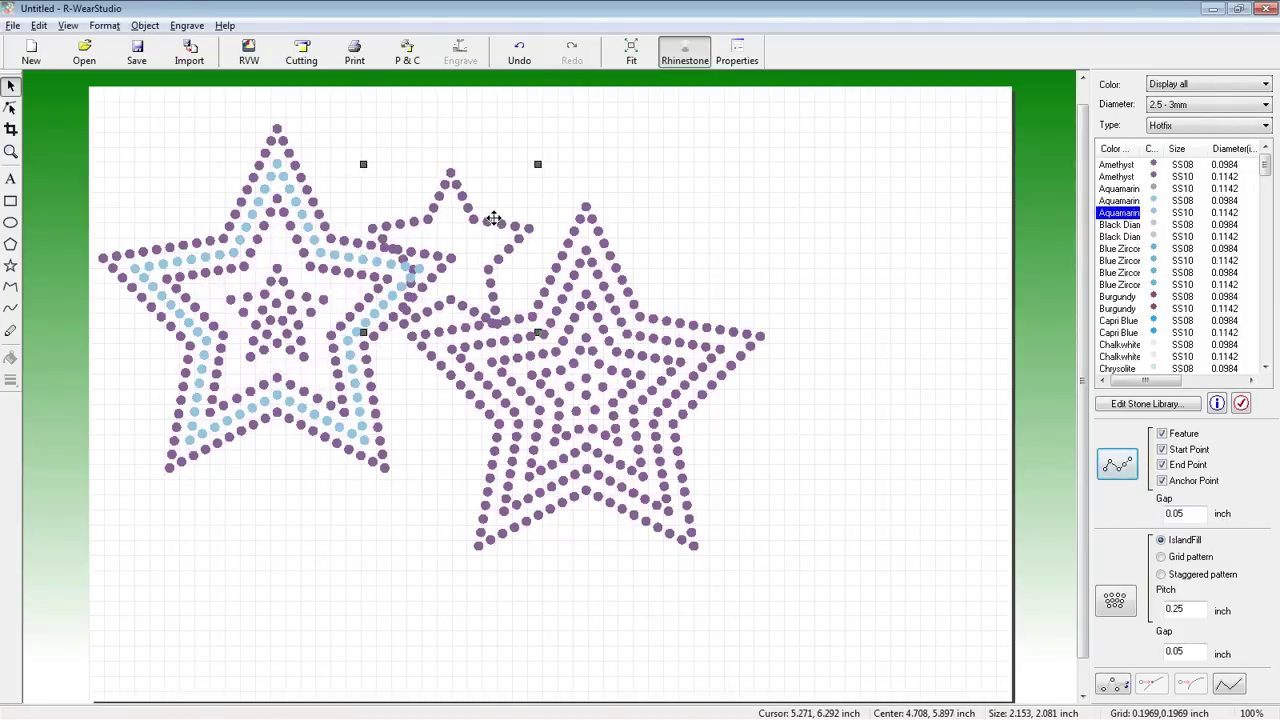
{"action": "key", "text": "ctrl+z"}
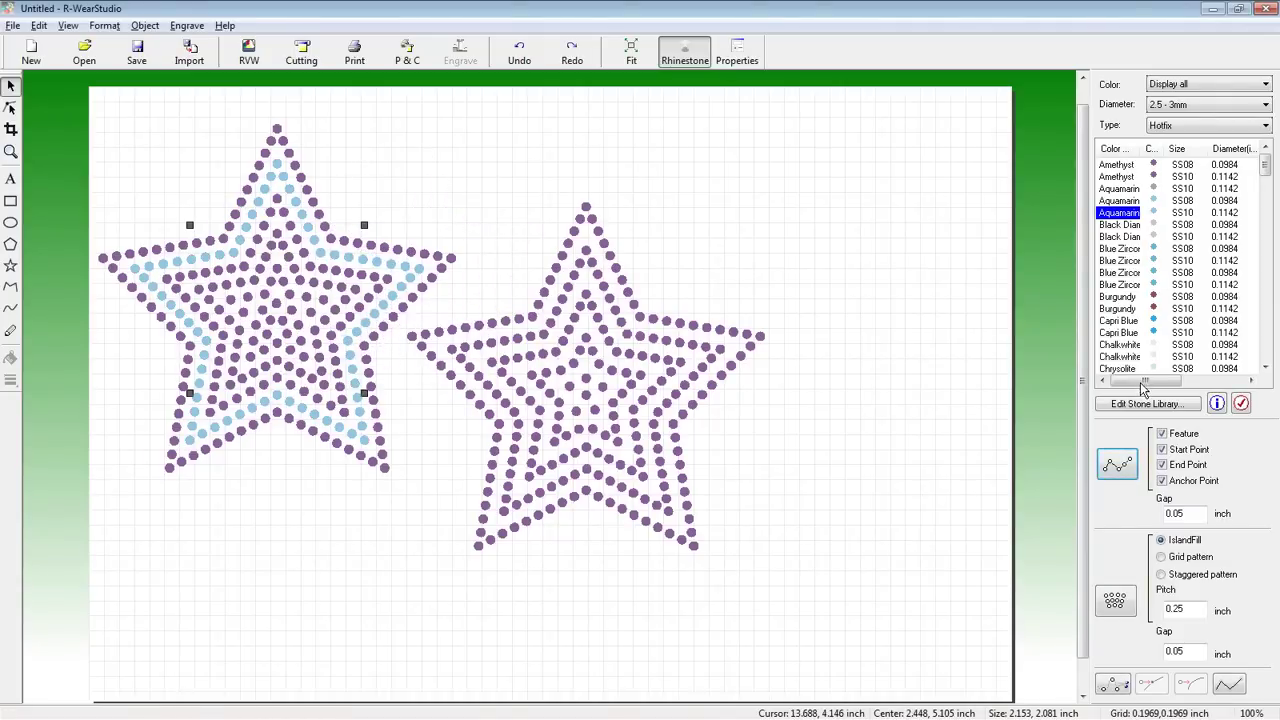
{"action": "left_click", "coordinate": [1115, 466]}
{"action": "left_click", "coordinate": [290, 311]}
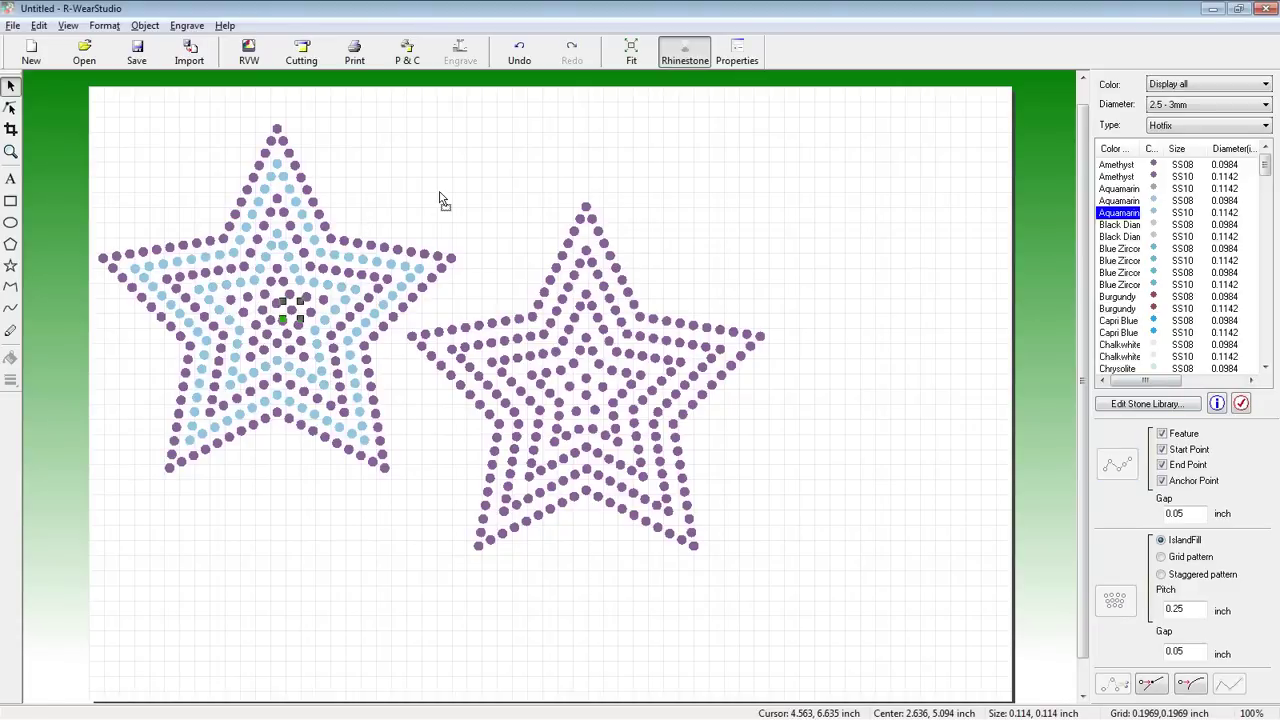
Undo the recoloring and center-stone edits back to the plain innermost star outline.
{"action": "key", "text": "ctrl+z"}
{"action": "key", "text": "ctrl+z"}
{"action": "key", "text": "ctrl+z"}
{"action": "key", "text": "ctrl+z"}
{"action": "key", "text": "ctrl+z"}
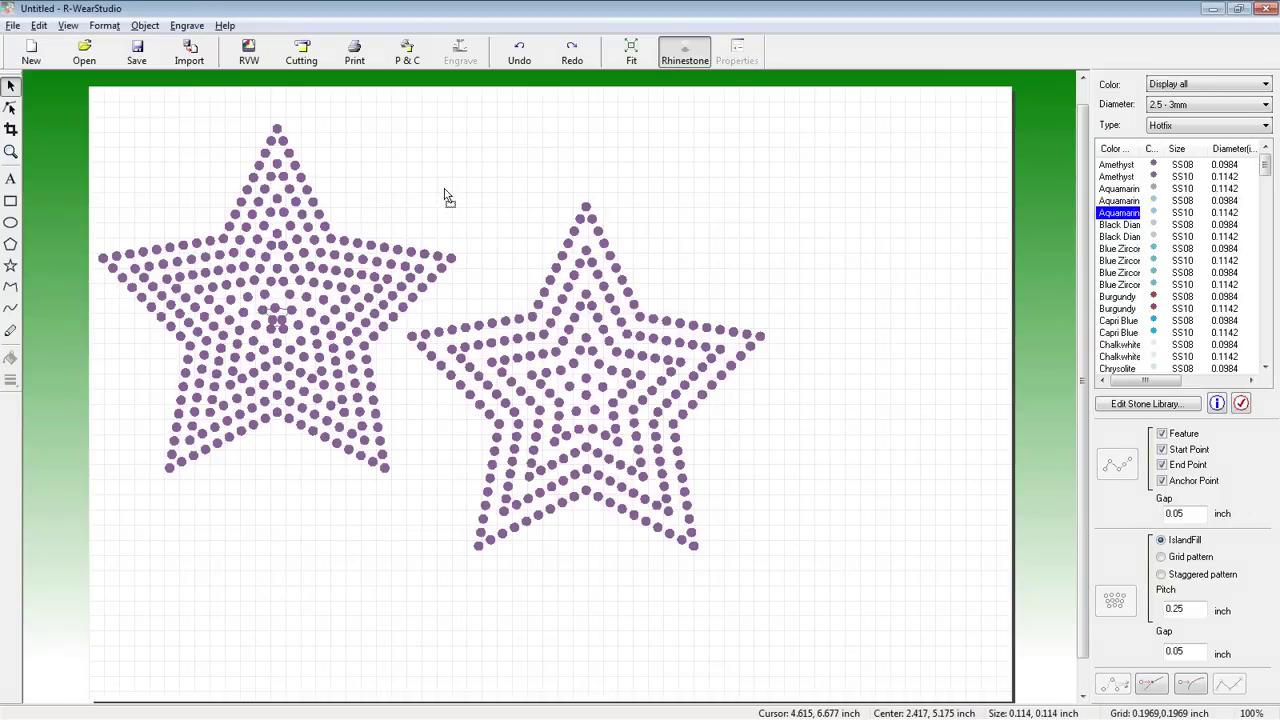
{"action": "key", "text": "ctrl+z"}
{"action": "key", "text": "ctrl+z"}
{"action": "key", "text": "ctrl+z"}
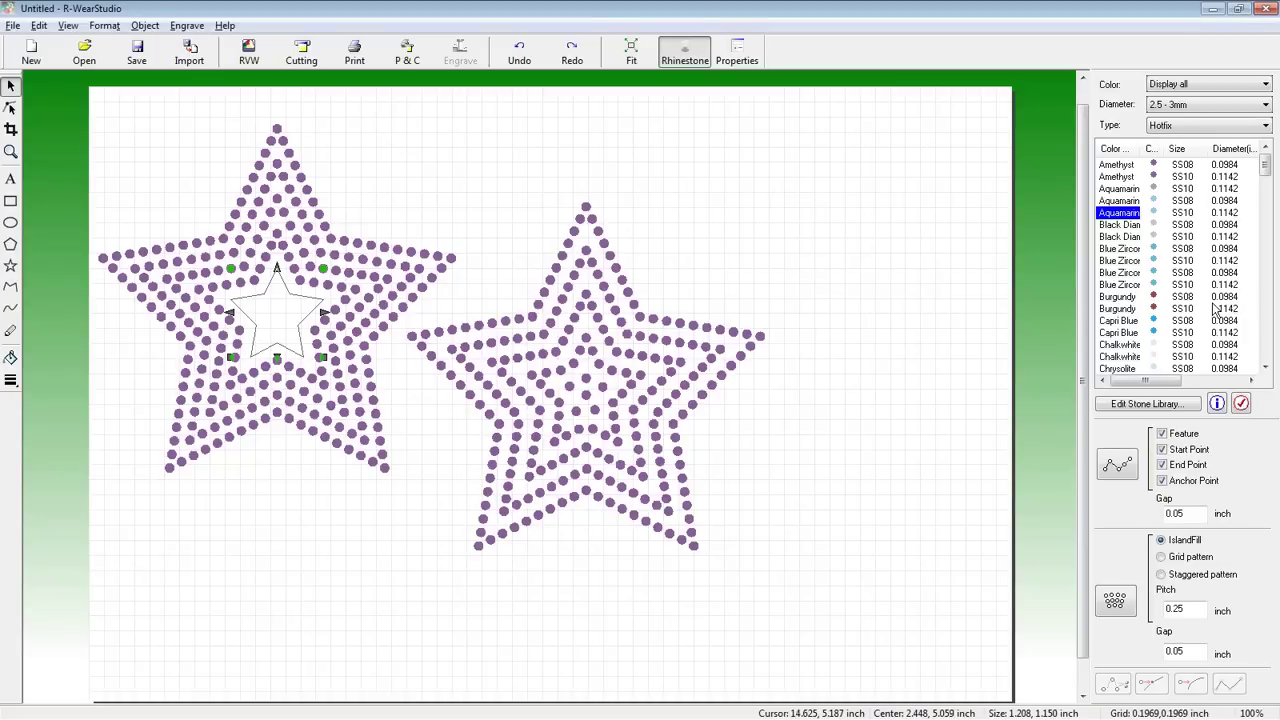
Island-fill the innermost star with Aquamarine SS10 stones and apply the same stones along the third and outermost outlines.
{"action": "left_click", "coordinate": [1115, 606]}
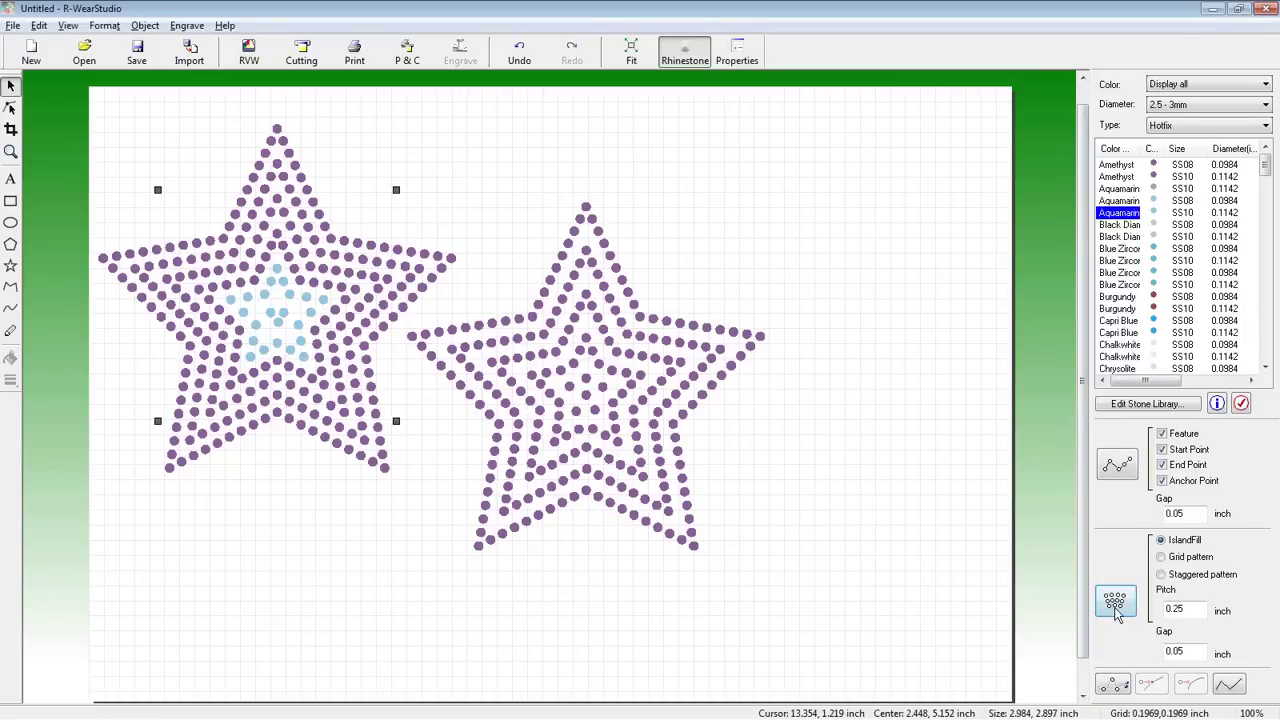
{"action": "left_click", "coordinate": [1120, 468]}
{"action": "left_click", "coordinate": [393, 222]}
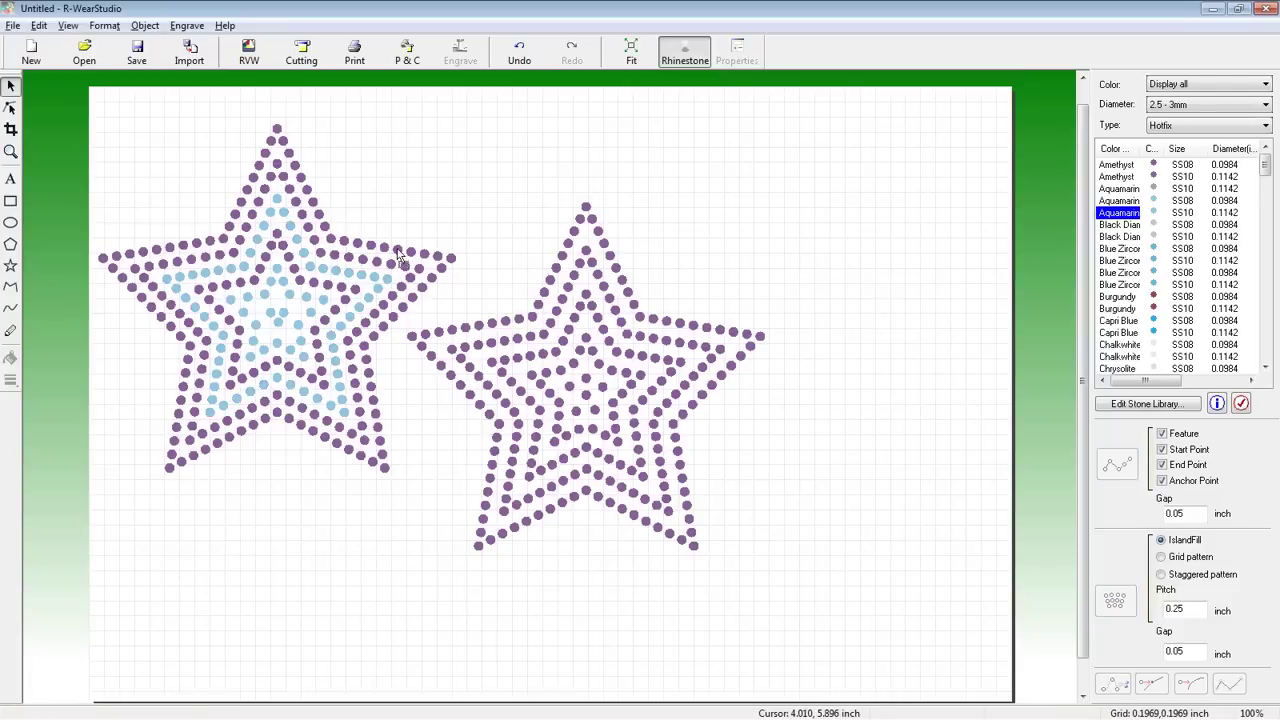
{"action": "left_click", "coordinate": [398, 256]}
{"action": "left_click", "coordinate": [1120, 466]}
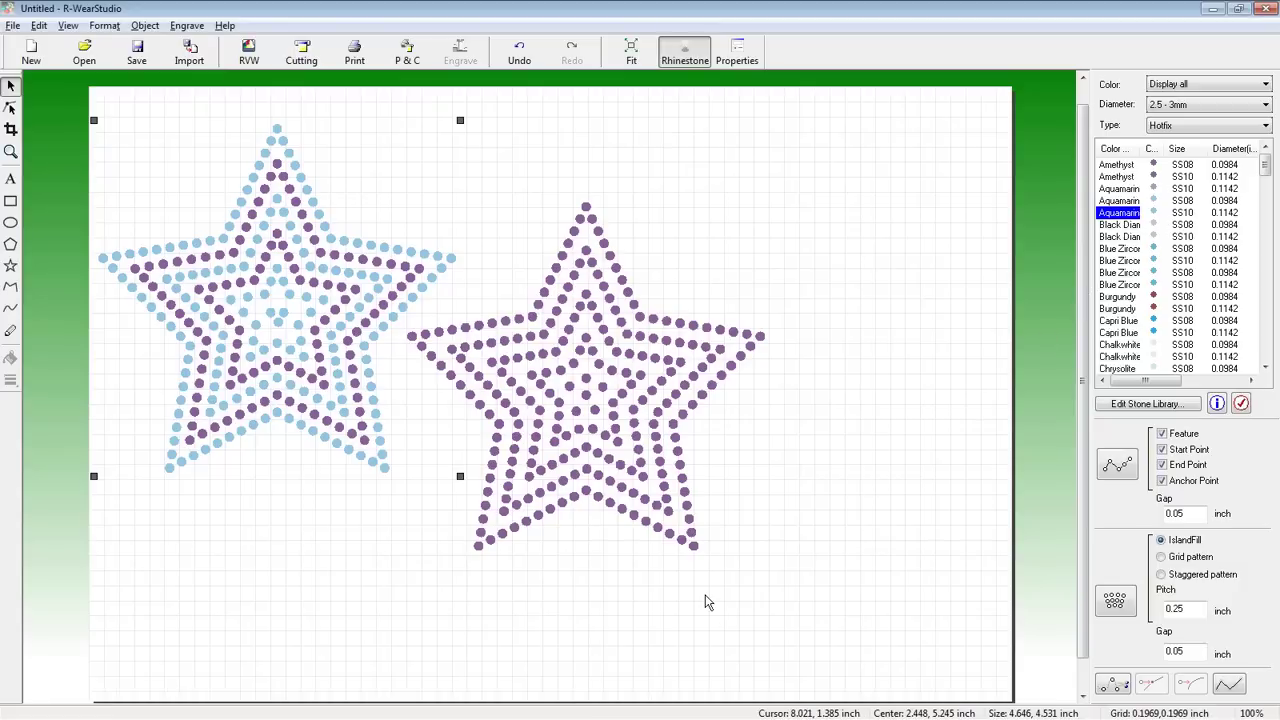
Delete the single-color star and move the two-color star to the middle of the page.
{"action": "left_click_drag", "start_coordinate": [857, 626], "coordinate": [396, 158]}
{"action": "key", "text": "Delete"}
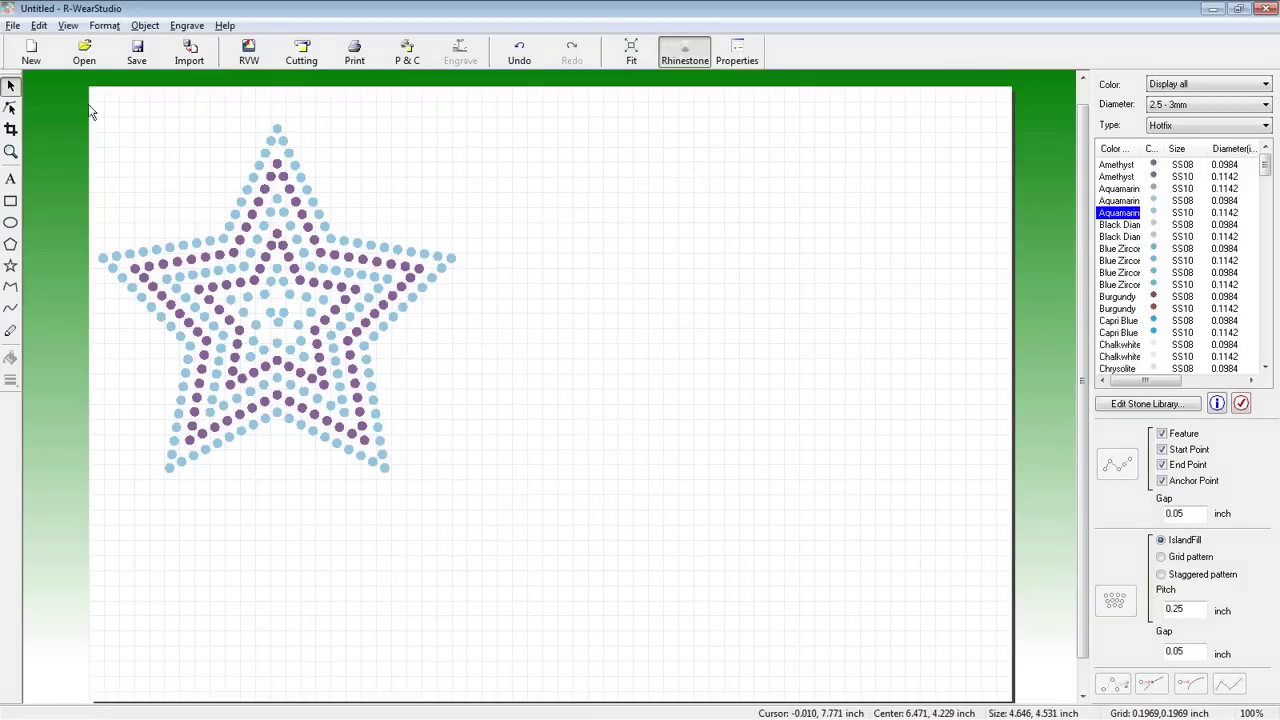
{"action": "left_click_drag", "start_coordinate": [62, 94], "coordinate": [500, 537]}
{"action": "left_click_drag", "start_coordinate": [284, 330], "coordinate": [525, 412]}
{"action": "left_click", "coordinate": [327, 177]}
{"action": "left_click", "coordinate": [541, 255]}
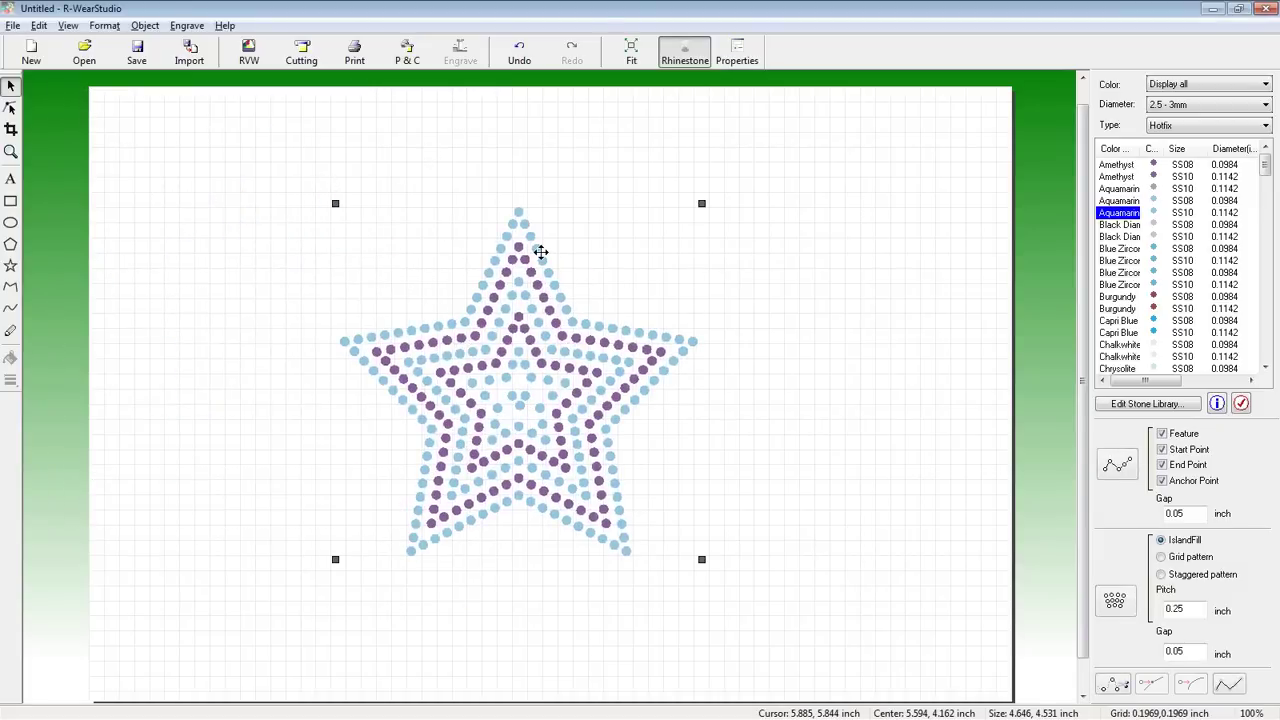
Delete the star's outermost stone ring and the rest of the star to clear the page.
{"action": "left_click_drag", "start_coordinate": [540, 252], "coordinate": [829, 229]}
{"action": "key", "text": "ctrl+z"}
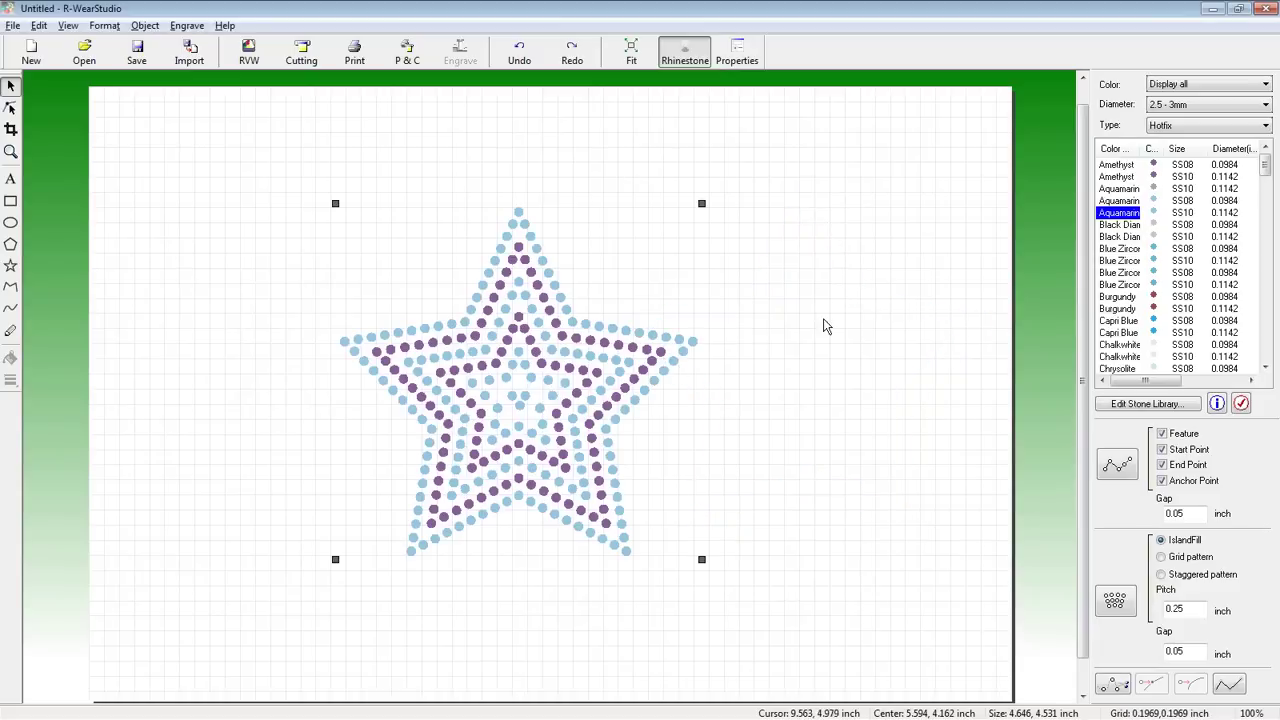
{"action": "left_click", "coordinate": [1113, 688]}
{"action": "left_click", "coordinate": [252, 224]}
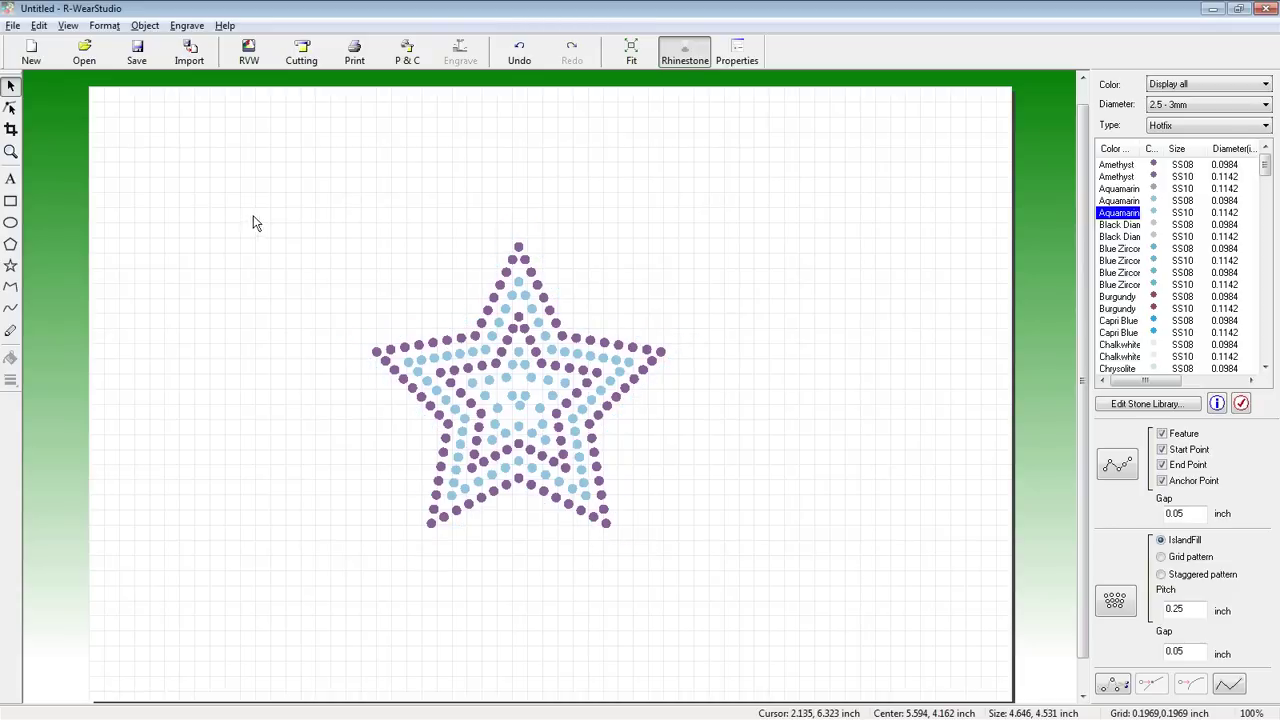
{"action": "left_click_drag", "start_coordinate": [267, 154], "coordinate": [743, 586]}
{"action": "key", "text": "Delete"}
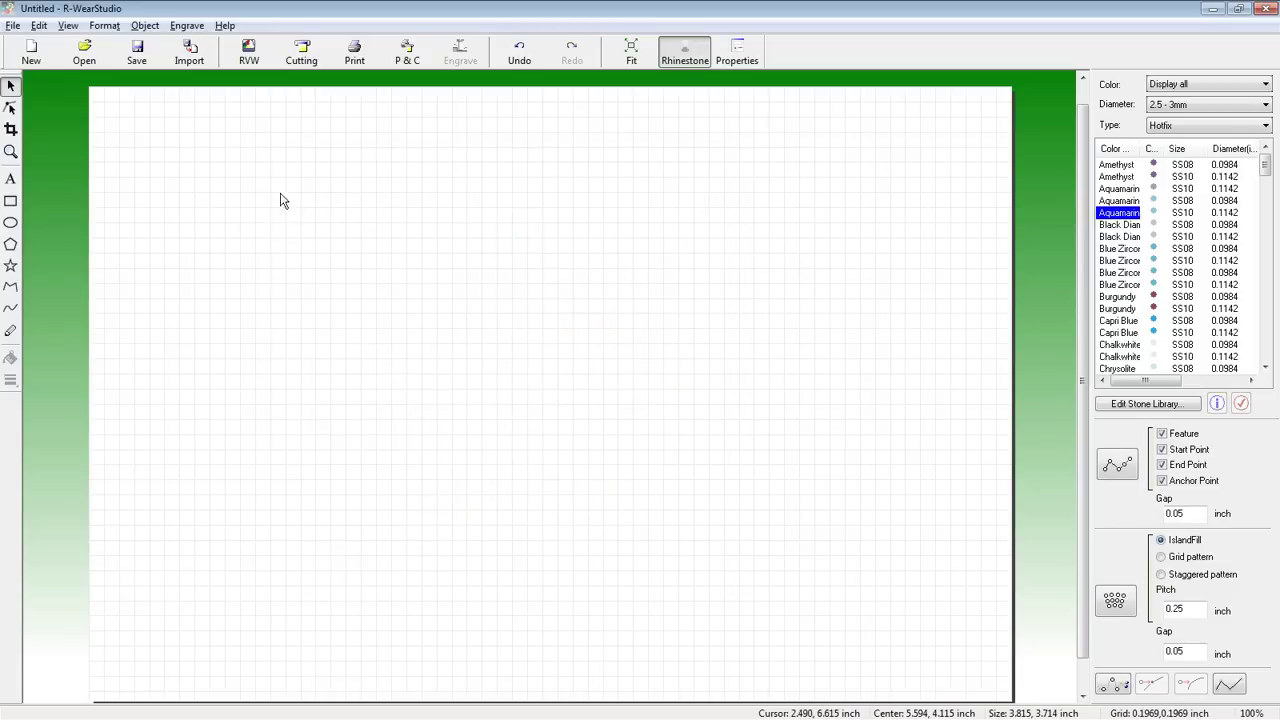
Import the BOBCATLOGO picture from the Desktop.
{"action": "left_click", "coordinate": [190, 50]}
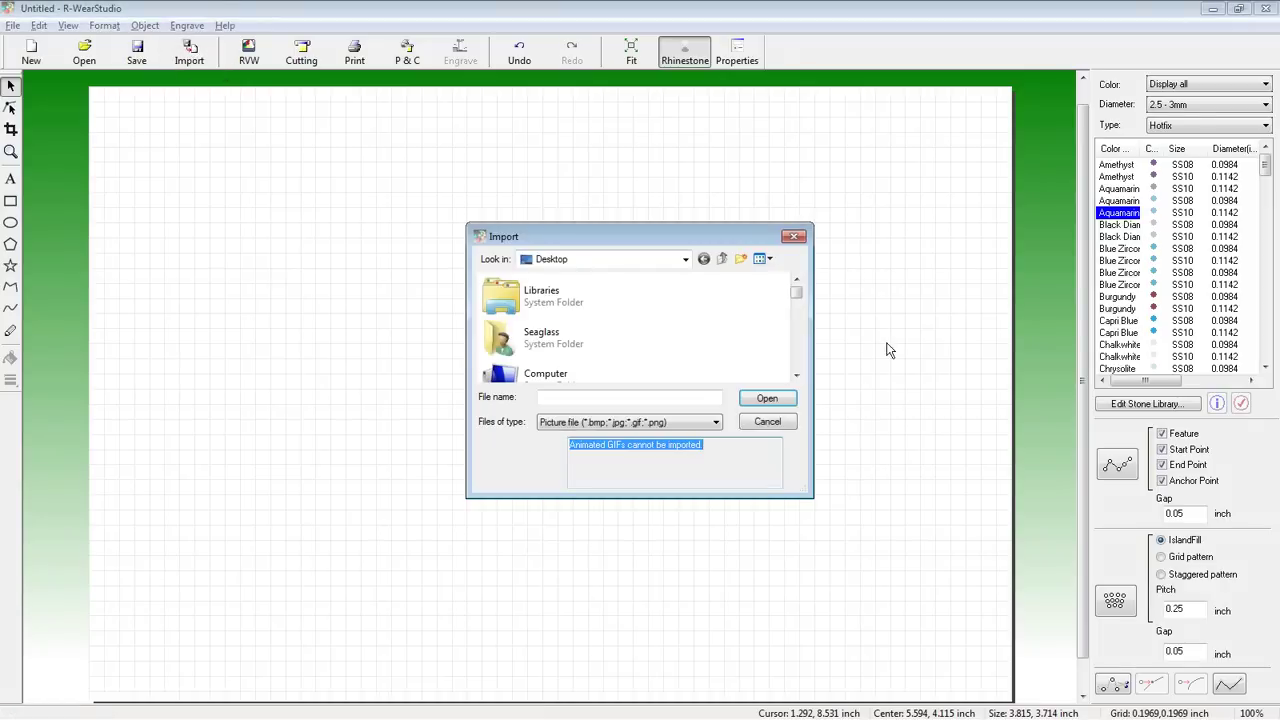
{"action": "left_click_drag", "start_coordinate": [797, 292], "coordinate": [800, 368]}
{"action": "left_click", "coordinate": [552, 324]}
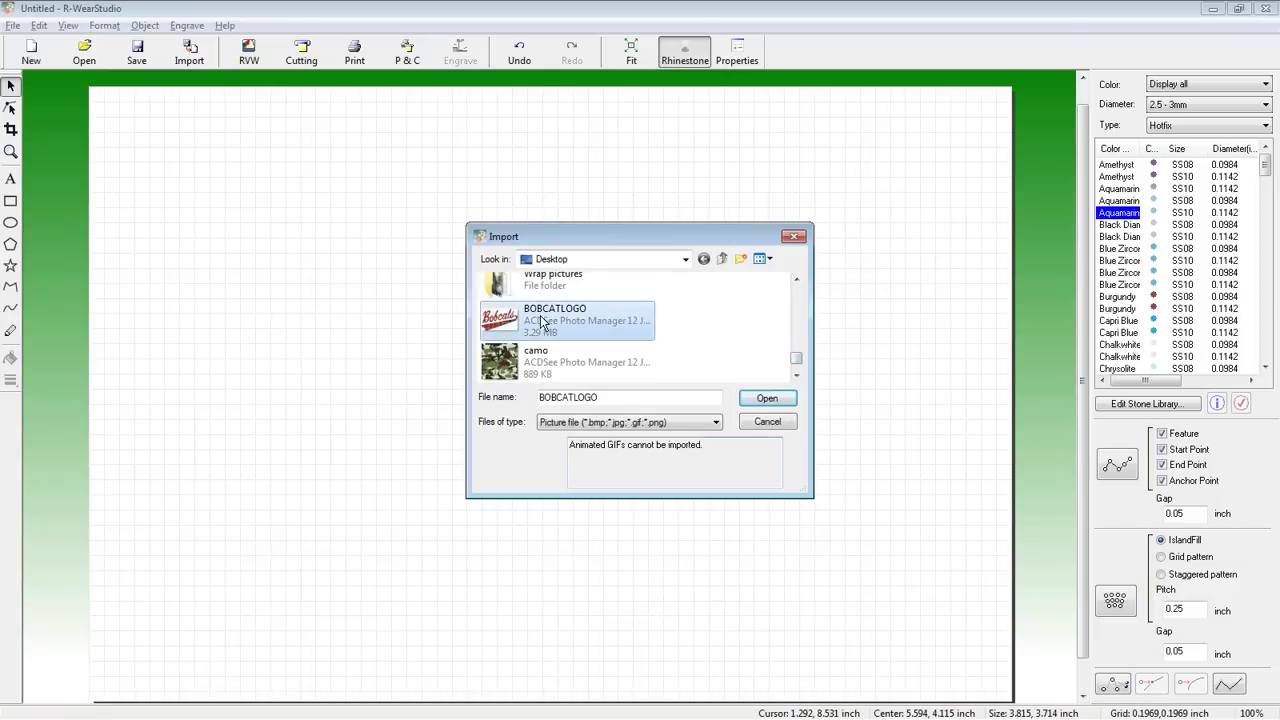
{"action": "left_click", "coordinate": [767, 399]}
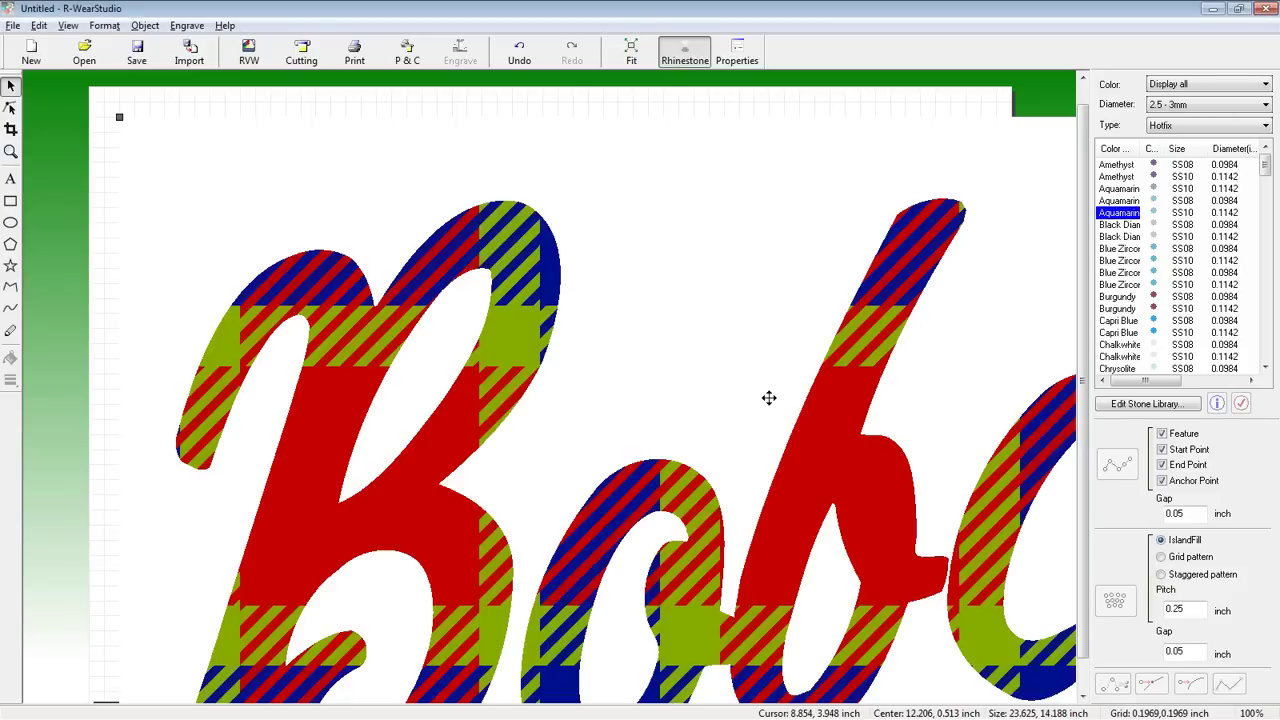
Resize the Bobcats picture to 10 inches wide and move it to the center of the page.
{"action": "scroll", "coordinate": [769, 398], "scroll_direction": "down", "scroll_amount": 3}
{"action": "right_click", "coordinate": [546, 386]}
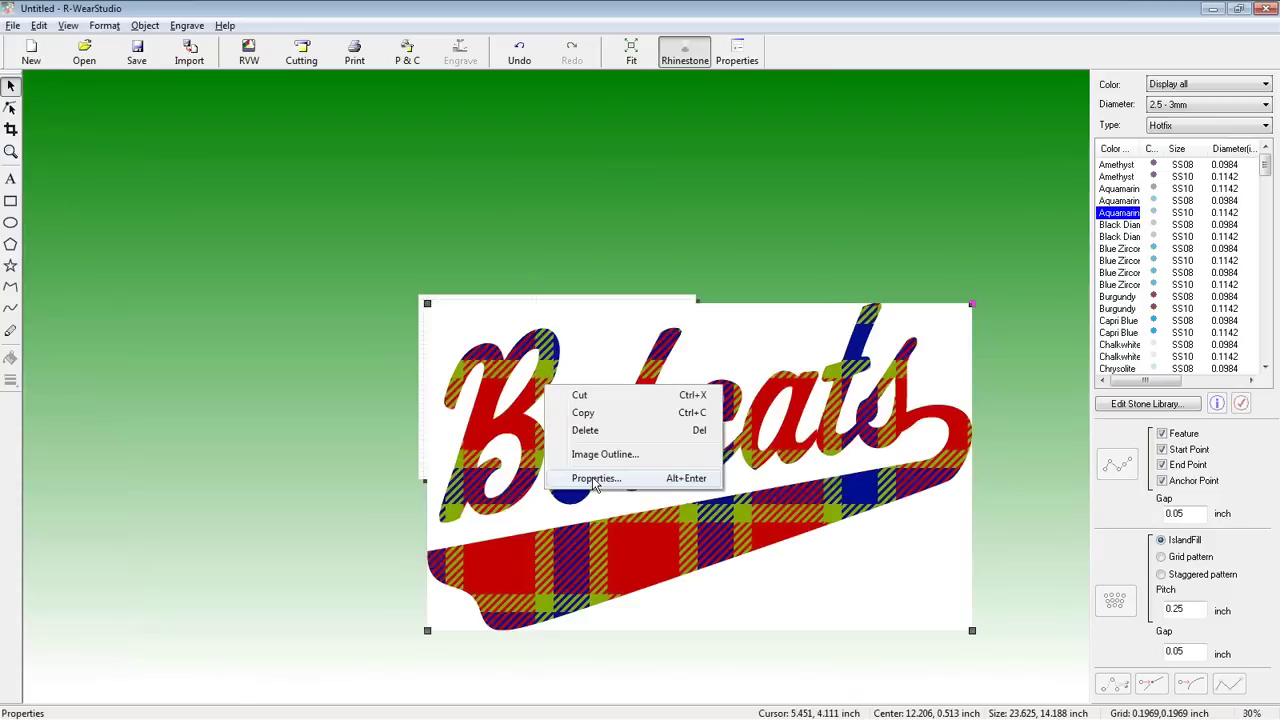
{"action": "left_click", "coordinate": [596, 479]}
{"action": "type", "text": "10"}
{"action": "left_click", "coordinate": [708, 502]}
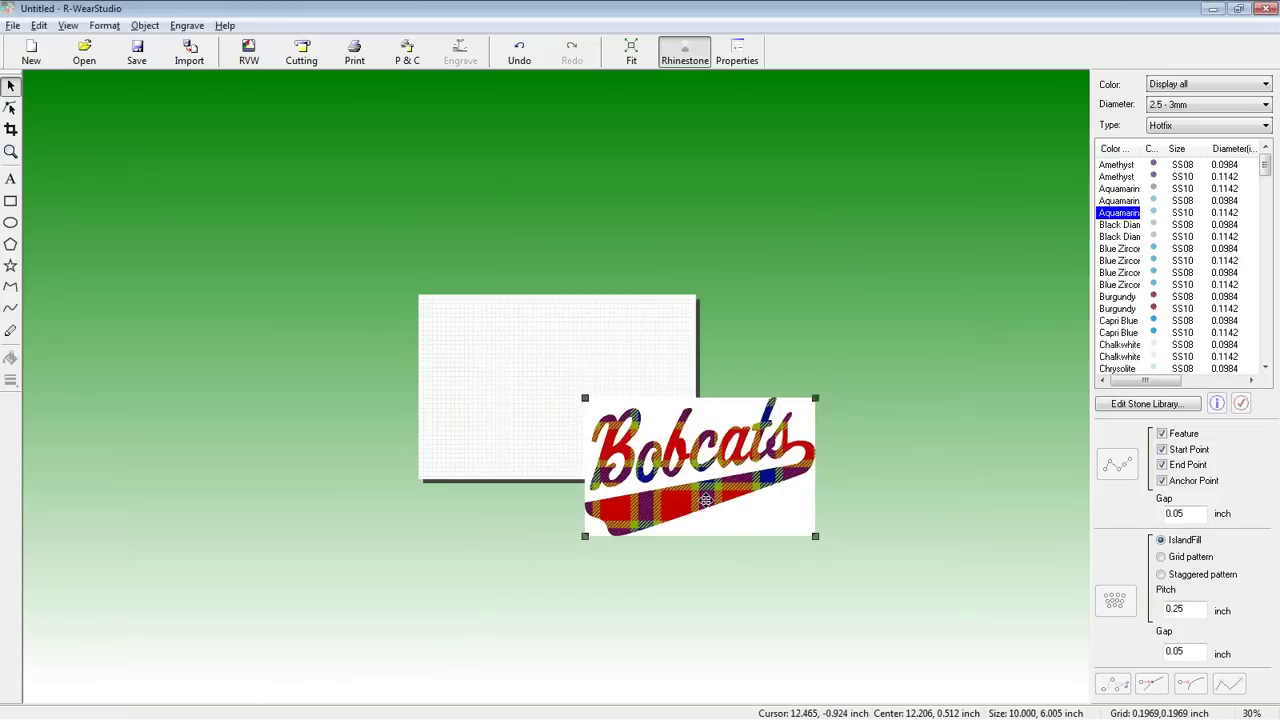
{"action": "left_click_drag", "start_coordinate": [711, 486], "coordinate": [567, 409]}
Start an image outline of the Bobcats picture, adjust the image density and extract its contour lines.
{"action": "scroll", "coordinate": [559, 390], "scroll_direction": "up", "scroll_amount": 1}
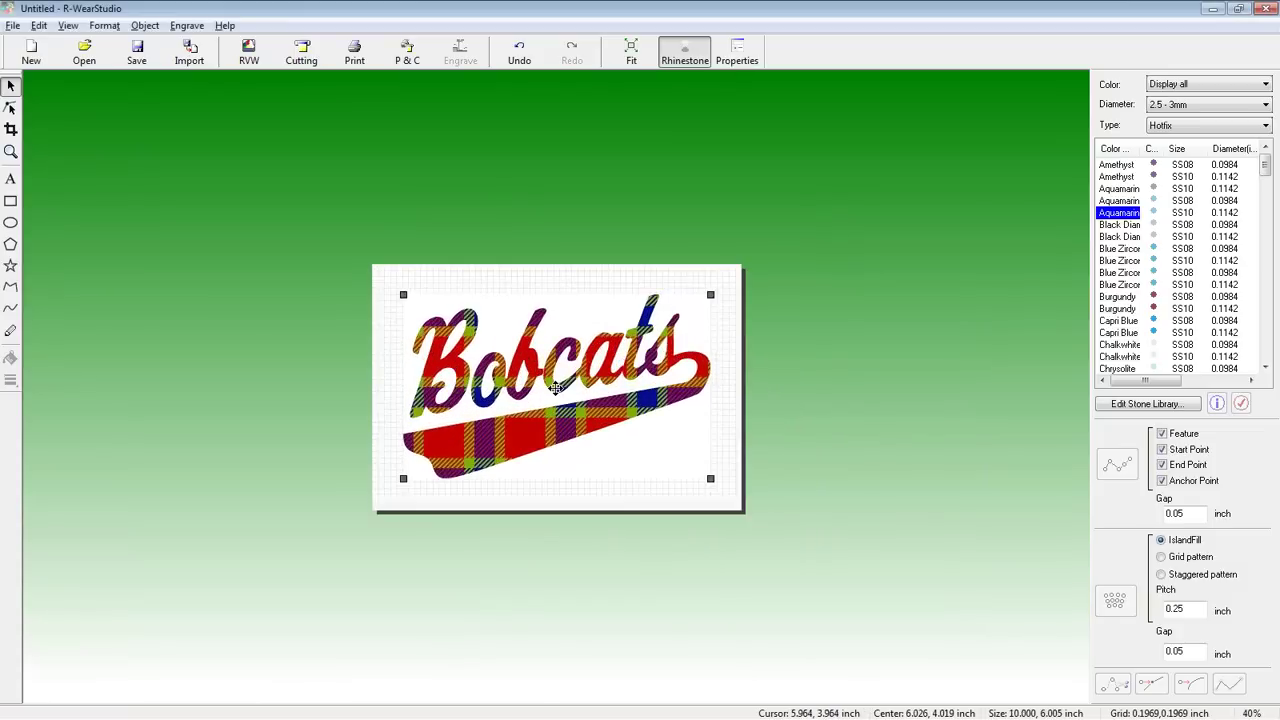
{"action": "scroll", "coordinate": [555, 390], "scroll_direction": "up", "scroll_amount": 1}
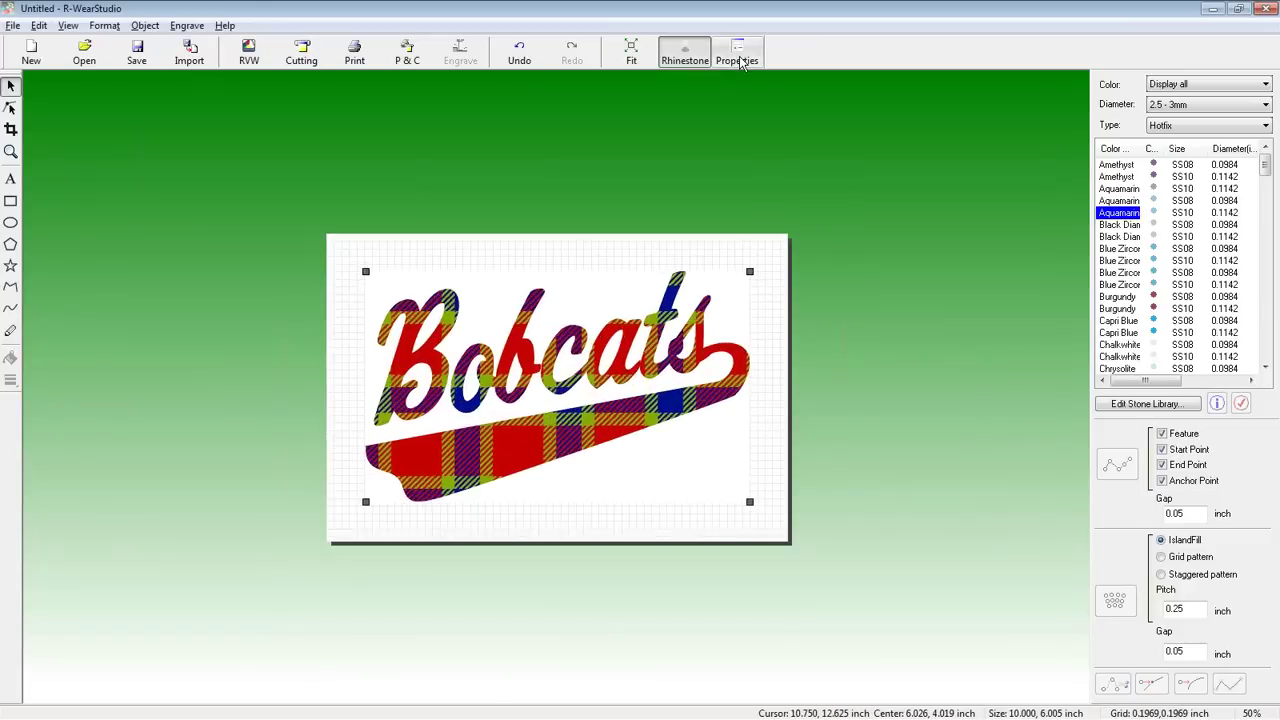
{"action": "left_click", "coordinate": [641, 58]}
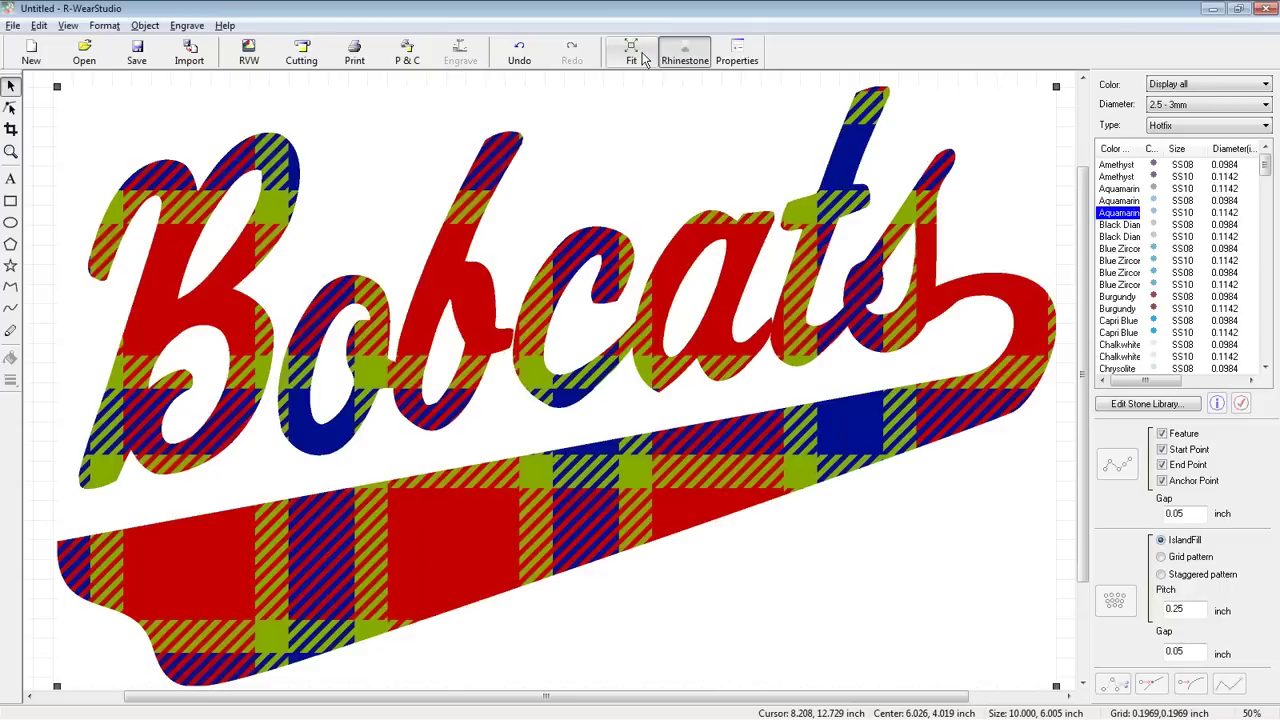
{"action": "left_click", "coordinate": [643, 58]}
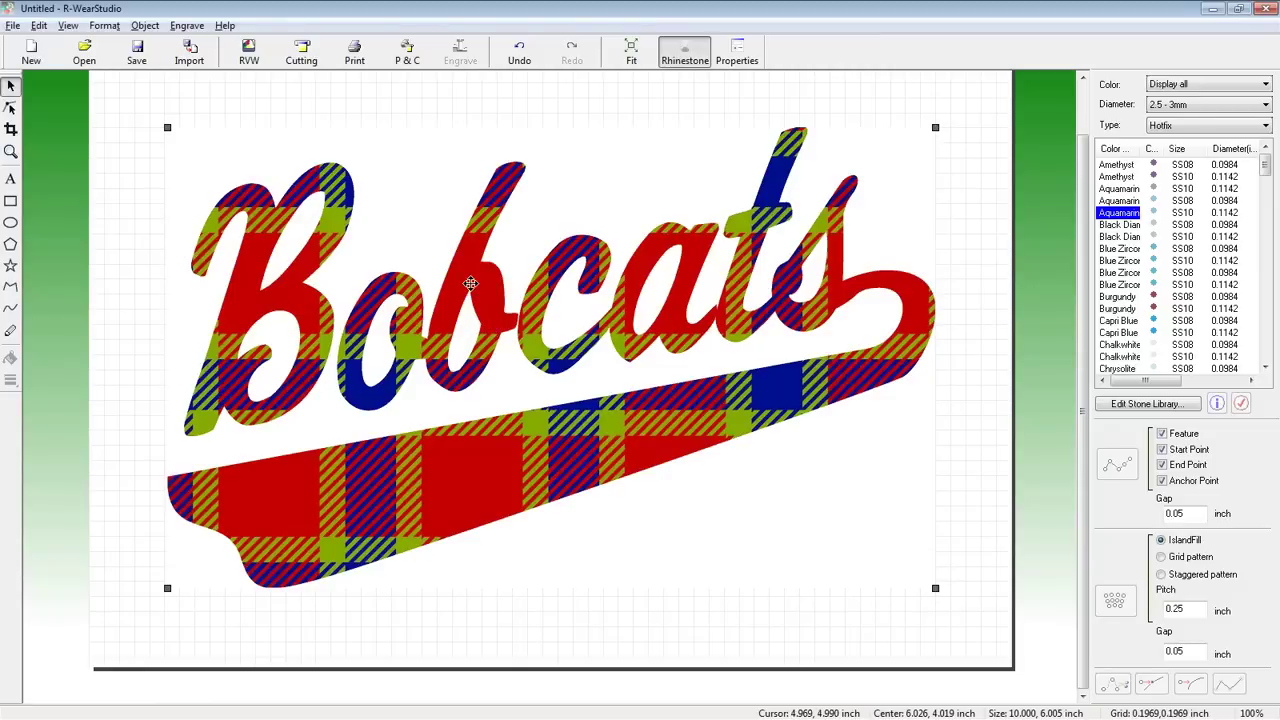
{"action": "left_click", "coordinate": [145, 26]}
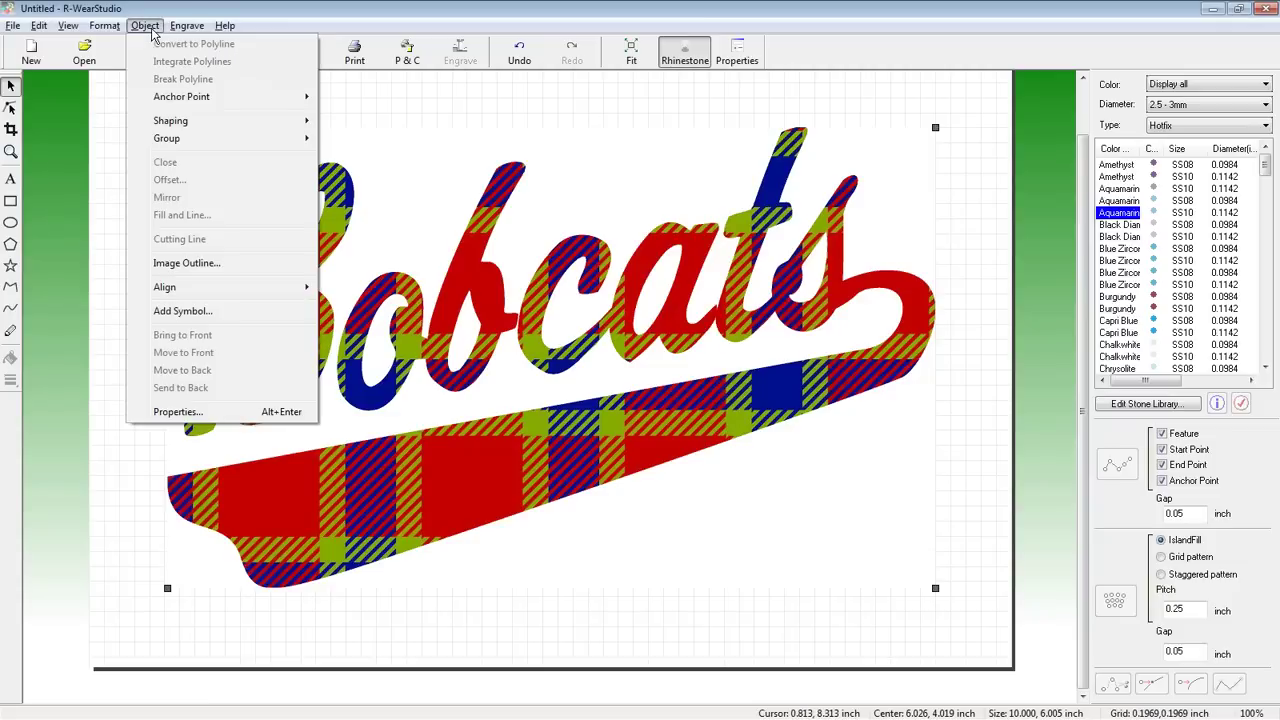
{"action": "left_click", "coordinate": [186, 264]}
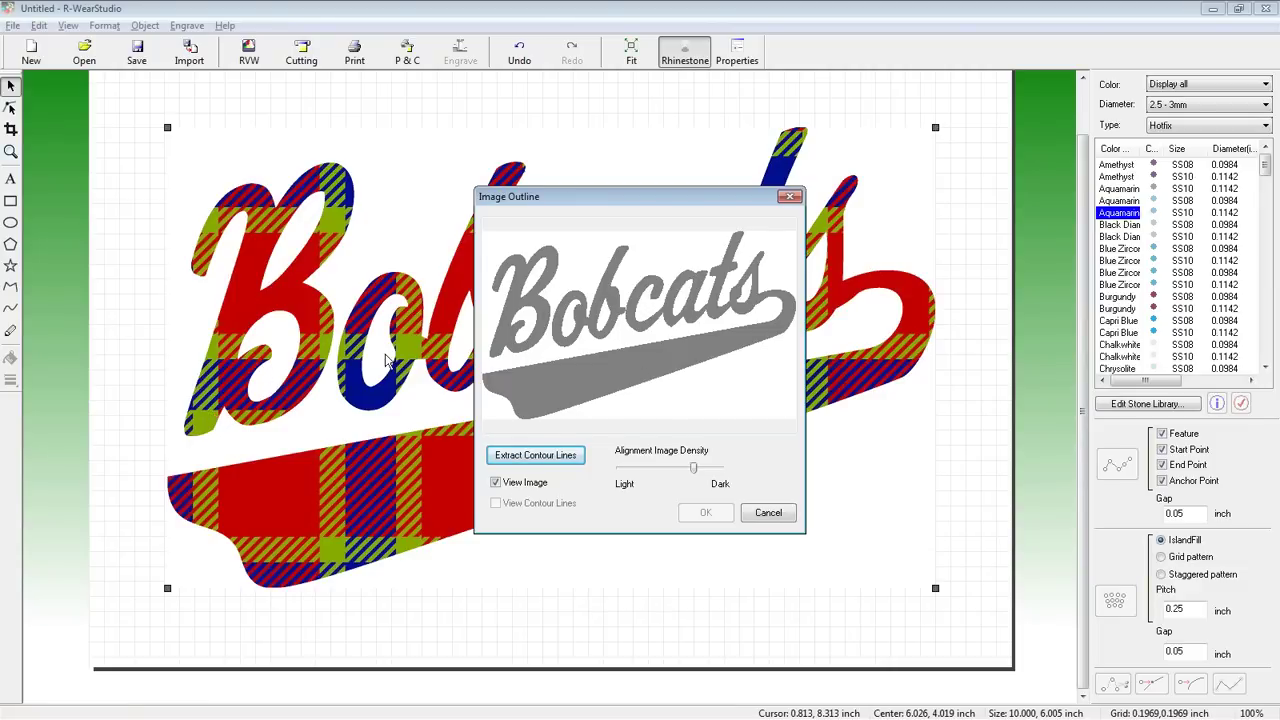
{"action": "left_click_drag", "start_coordinate": [691, 470], "coordinate": [697, 472]}
{"action": "left_click_drag", "start_coordinate": [696, 472], "coordinate": [717, 470]}
{"action": "left_click_drag", "start_coordinate": [718, 472], "coordinate": [678, 478]}
{"action": "mouse_move", "coordinate": [678, 480]}
{"action": "left_mouse_down"}
{"action": "mouse_move", "coordinate": [643, 477]}
{"action": "mouse_move", "coordinate": [687, 472]}
{"action": "left_mouse_up"}
{"action": "left_click", "coordinate": [548, 463]}
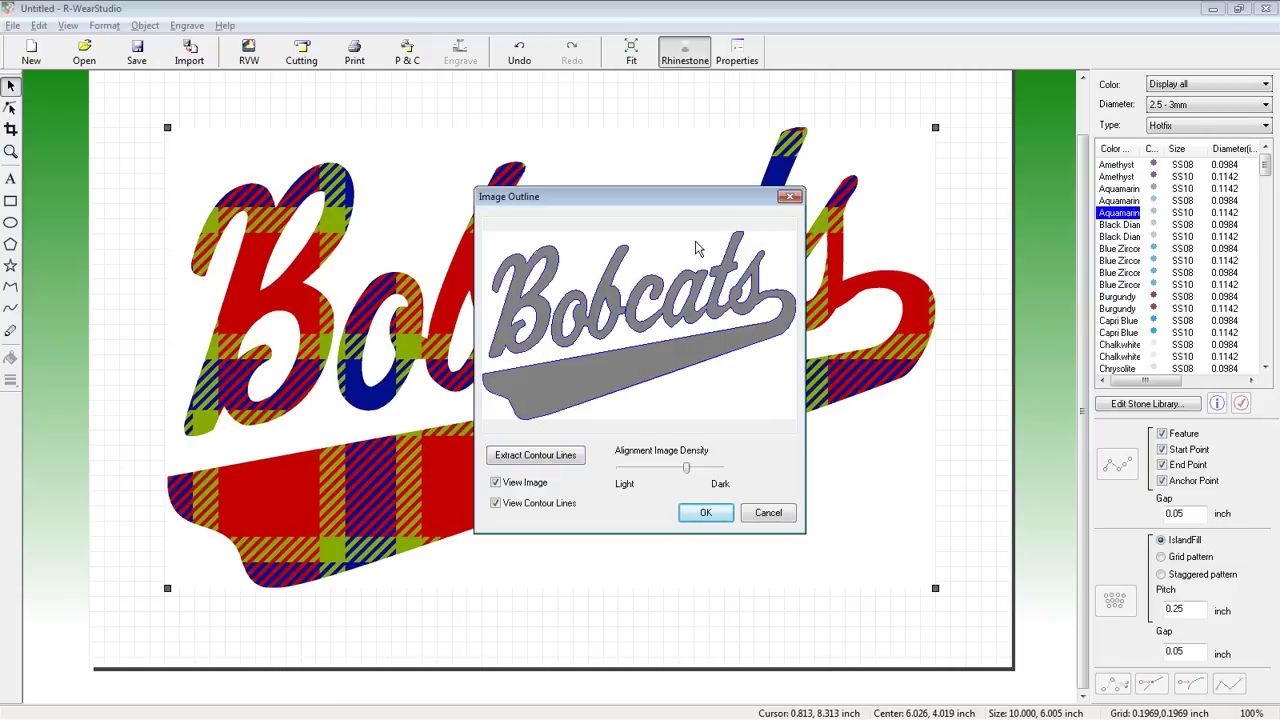
Inspect the contours without the image, raise the density toward dark, re-extract the lines and accept the outline.
{"action": "left_click", "coordinate": [533, 488]}
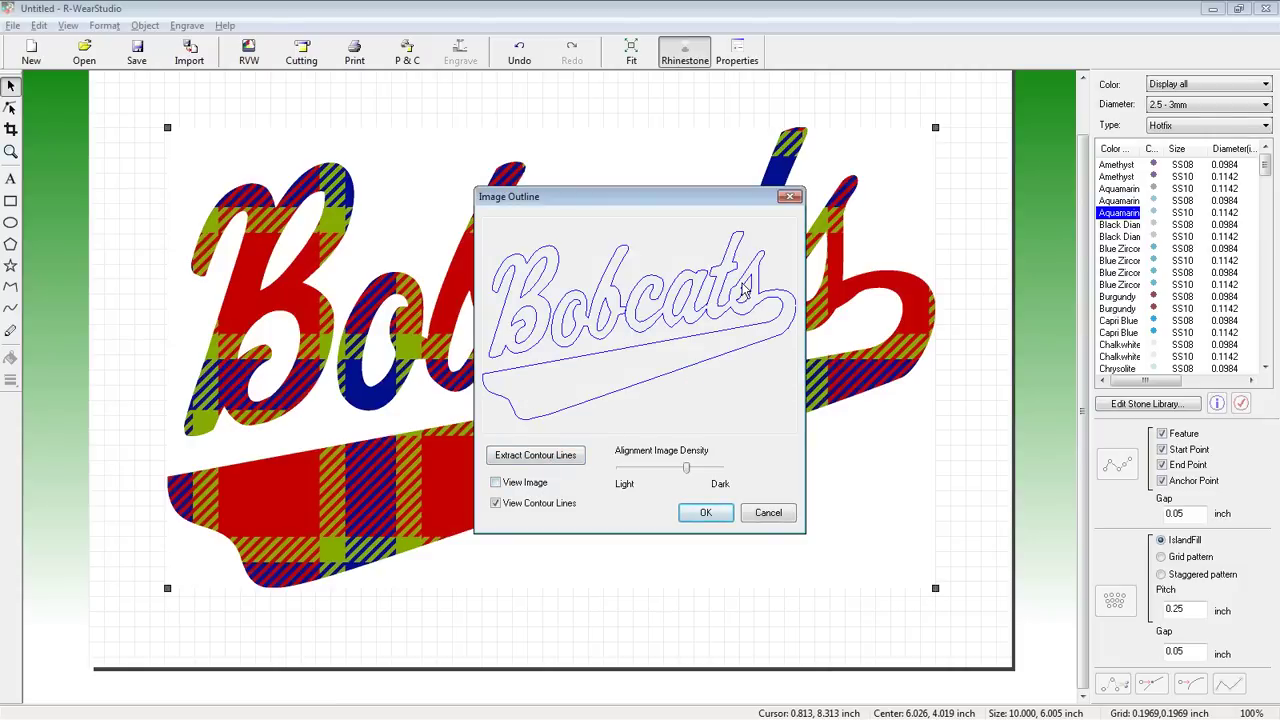
{"action": "left_click", "coordinate": [703, 469]}
{"action": "left_click", "coordinate": [546, 462]}
{"action": "left_click", "coordinate": [511, 484]}
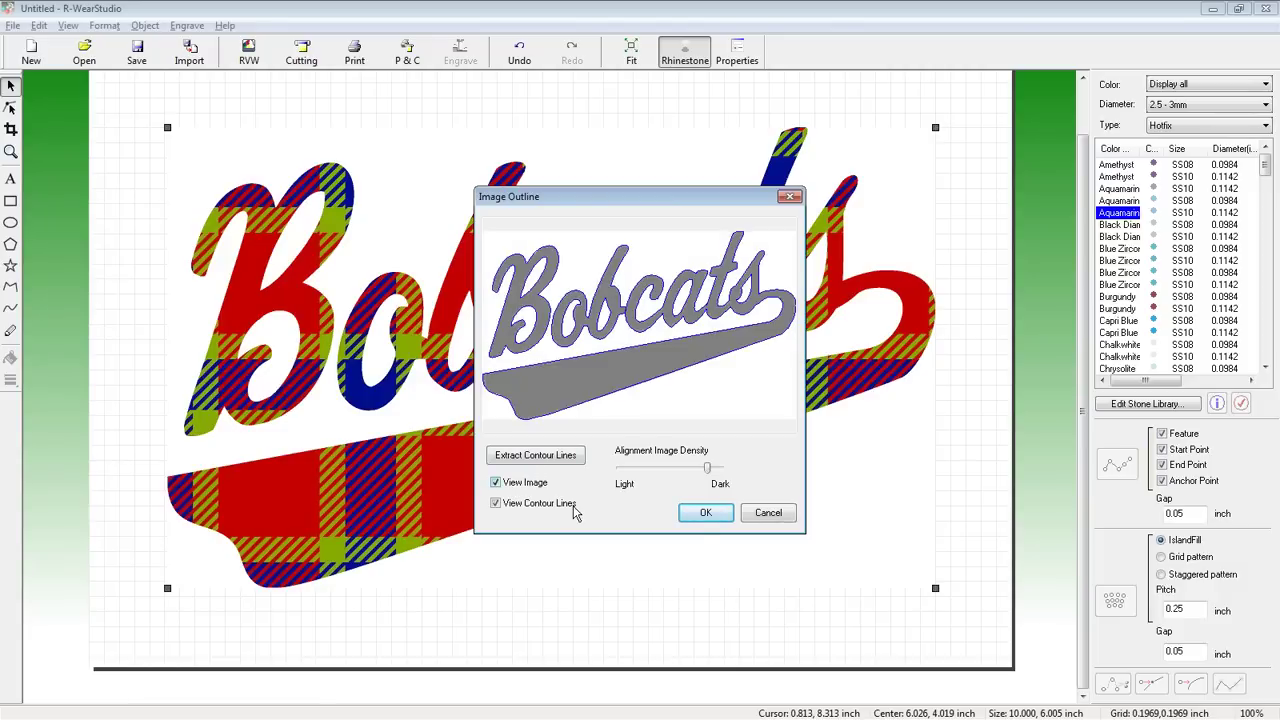
{"action": "left_click", "coordinate": [708, 514]}
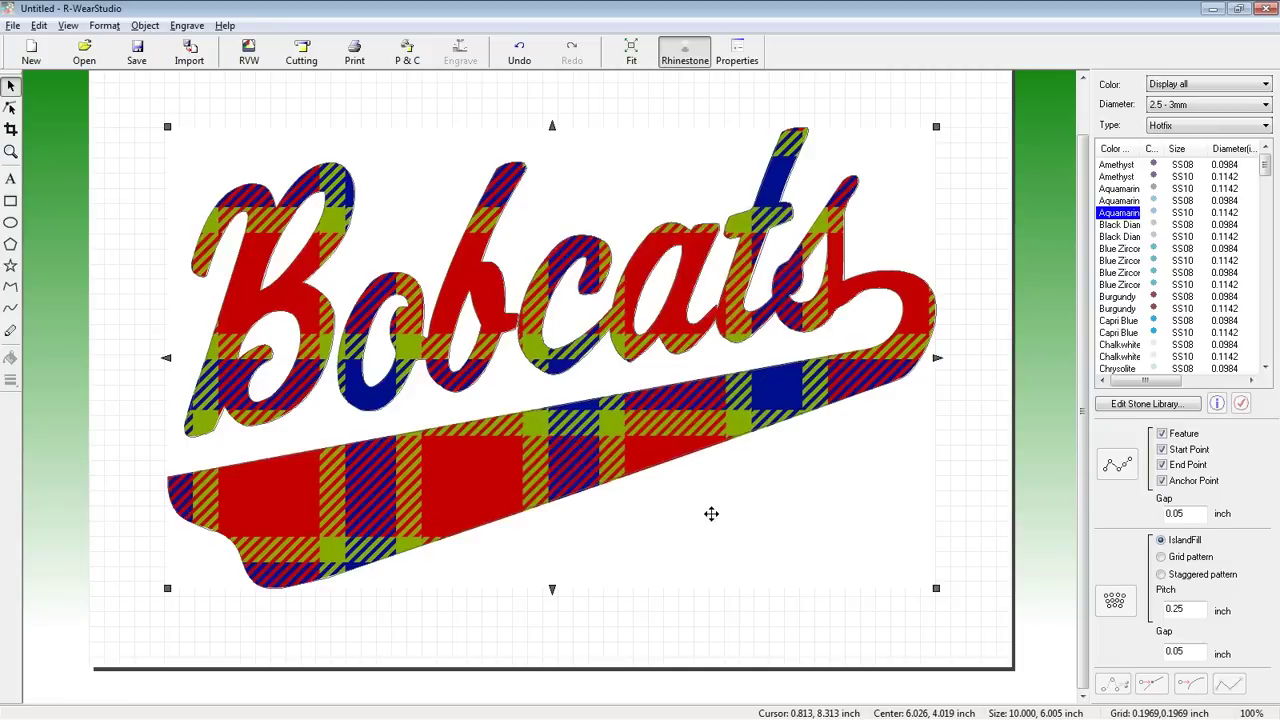
{"action": "scroll", "coordinate": [618, 271], "scroll_direction": "up", "scroll_amount": 3}
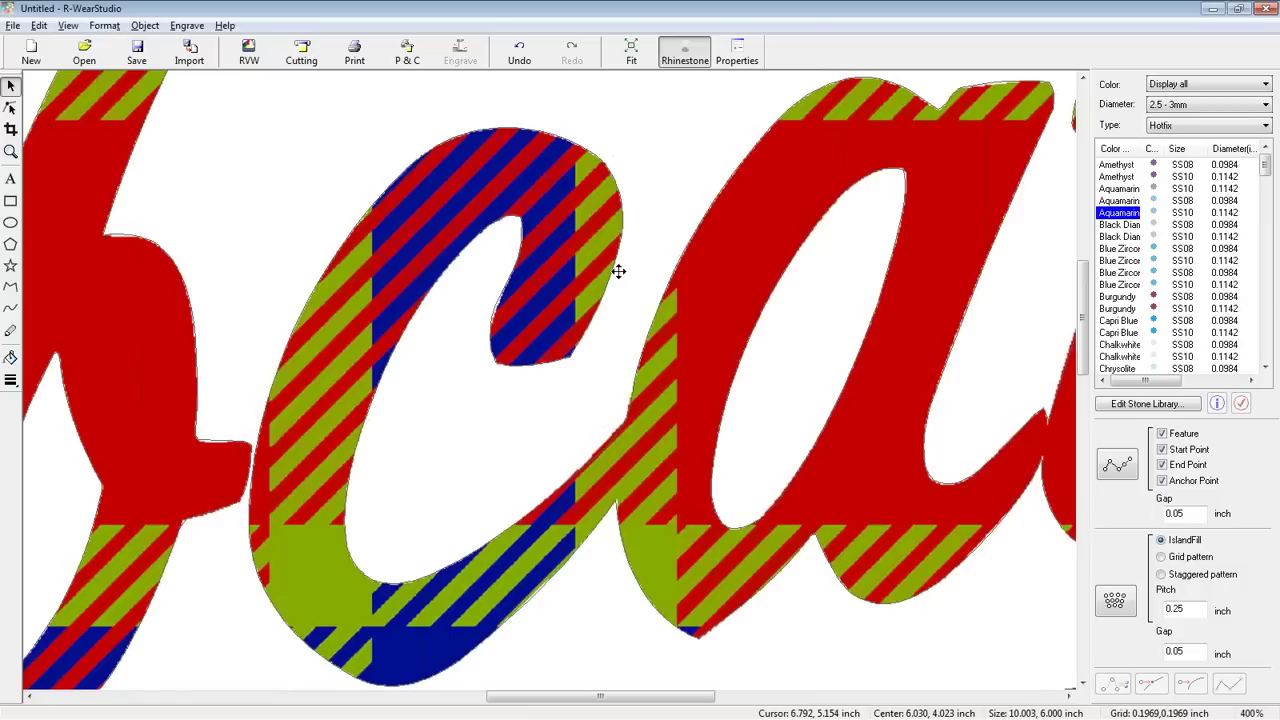
Check the traced outline against the letter edges and try placing Aquamarine SS10 rhinestones along it with a 0.05 inch gap.
{"action": "scroll", "coordinate": [618, 271], "scroll_direction": "up", "scroll_amount": 5}
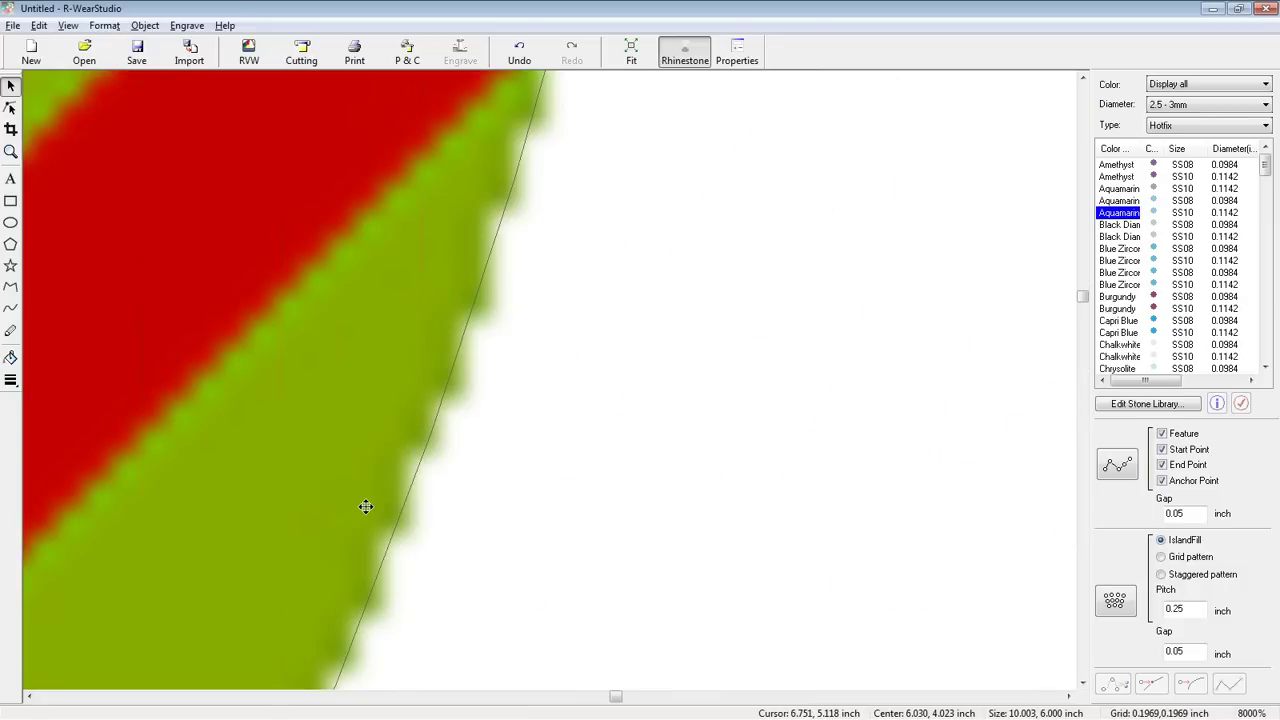
{"action": "scroll", "coordinate": [366, 507], "scroll_direction": "down", "scroll_amount": 3}
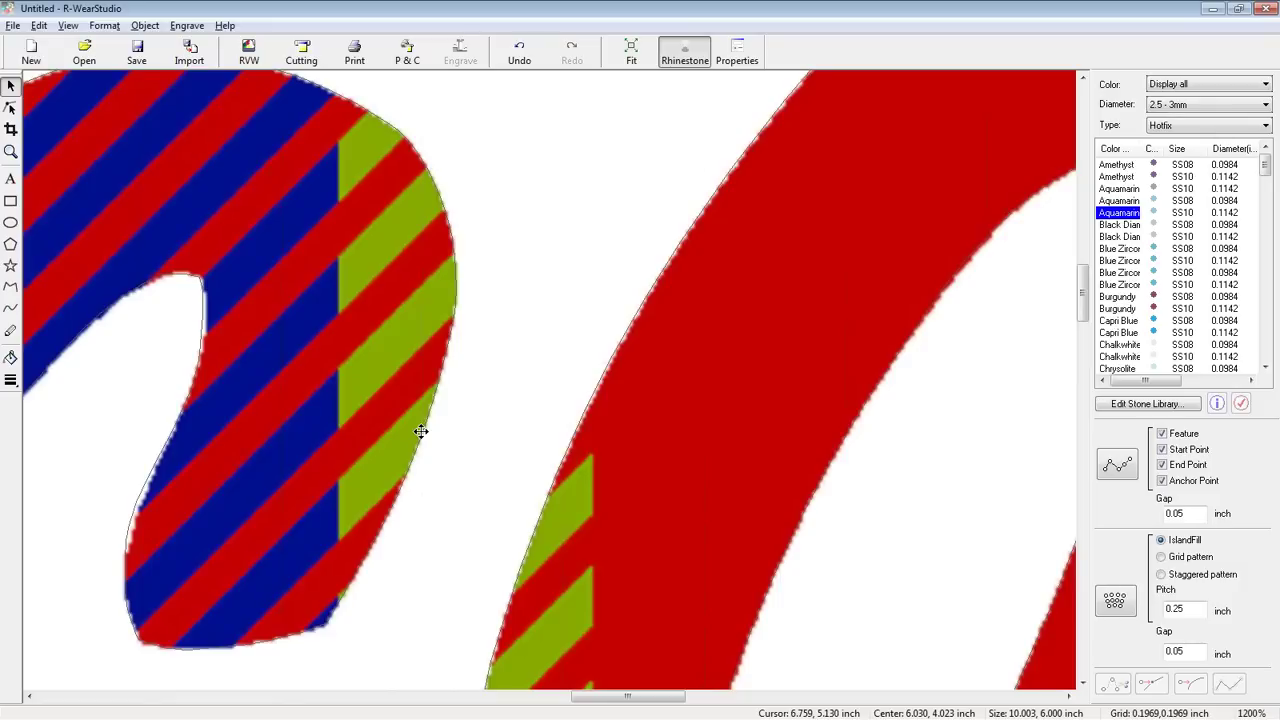
{"action": "left_click", "coordinate": [634, 58]}
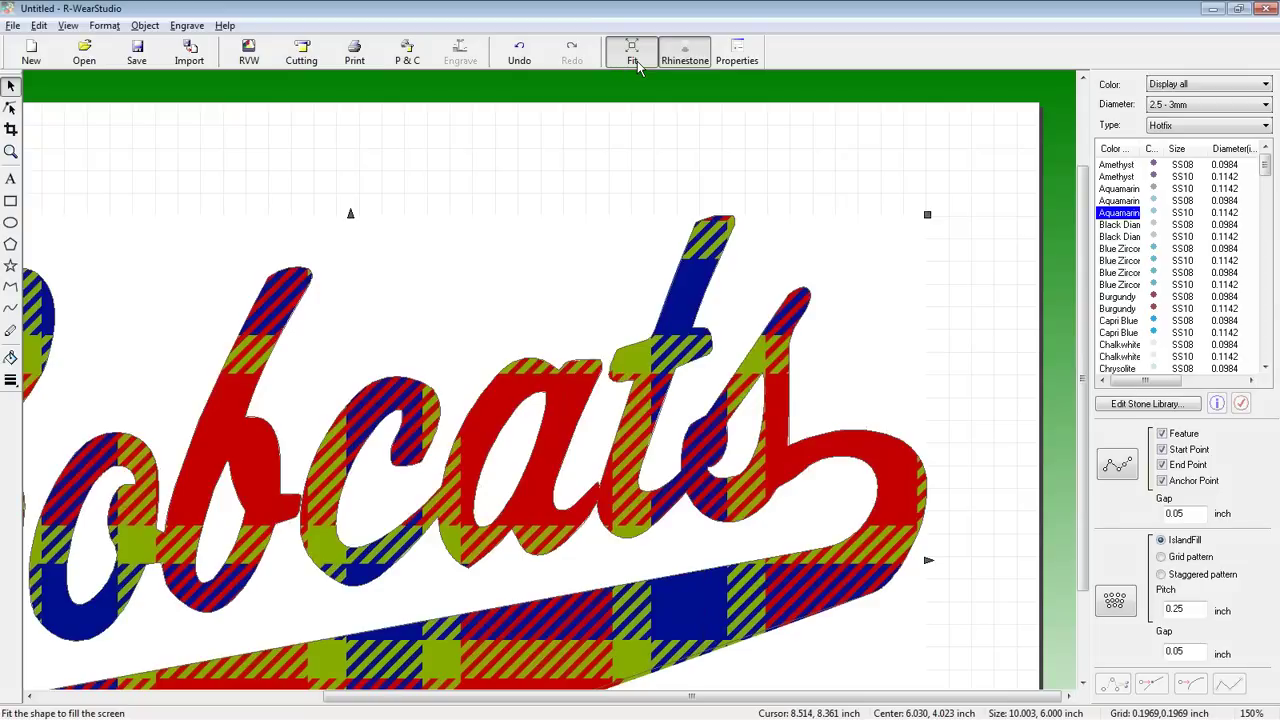
{"action": "left_click", "coordinate": [634, 55]}
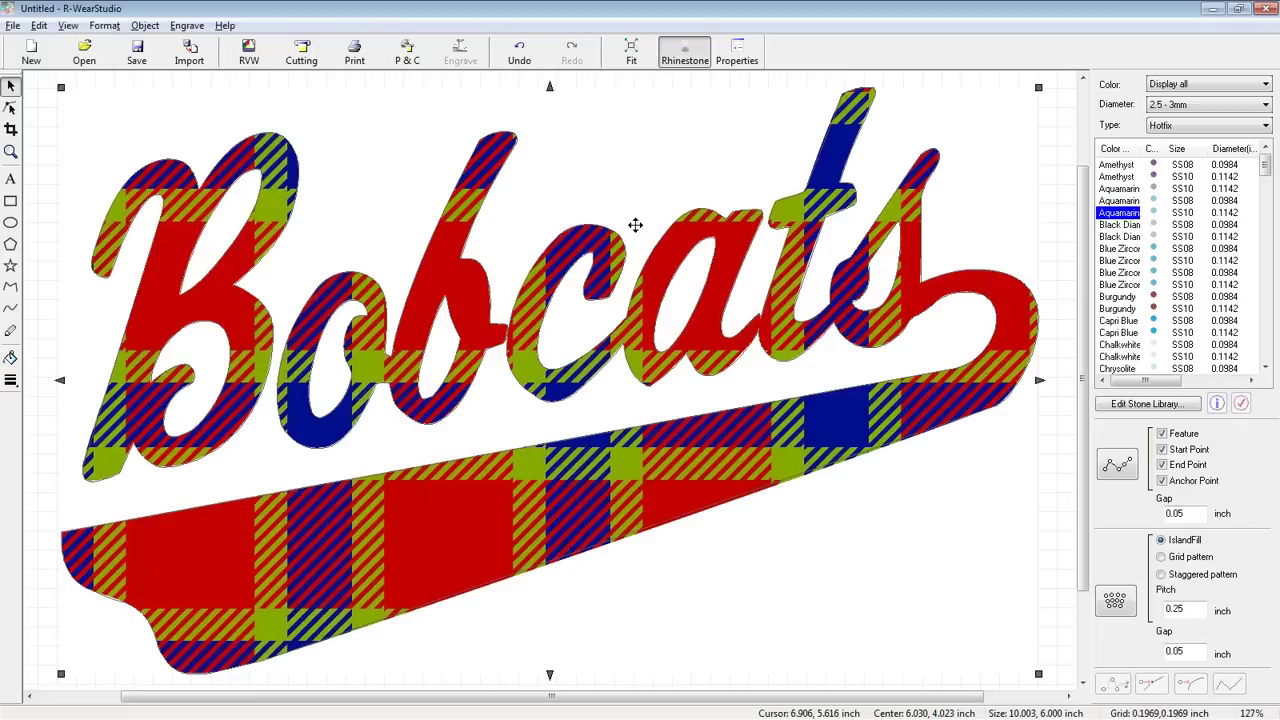
{"action": "left_click", "coordinate": [1118, 466]}
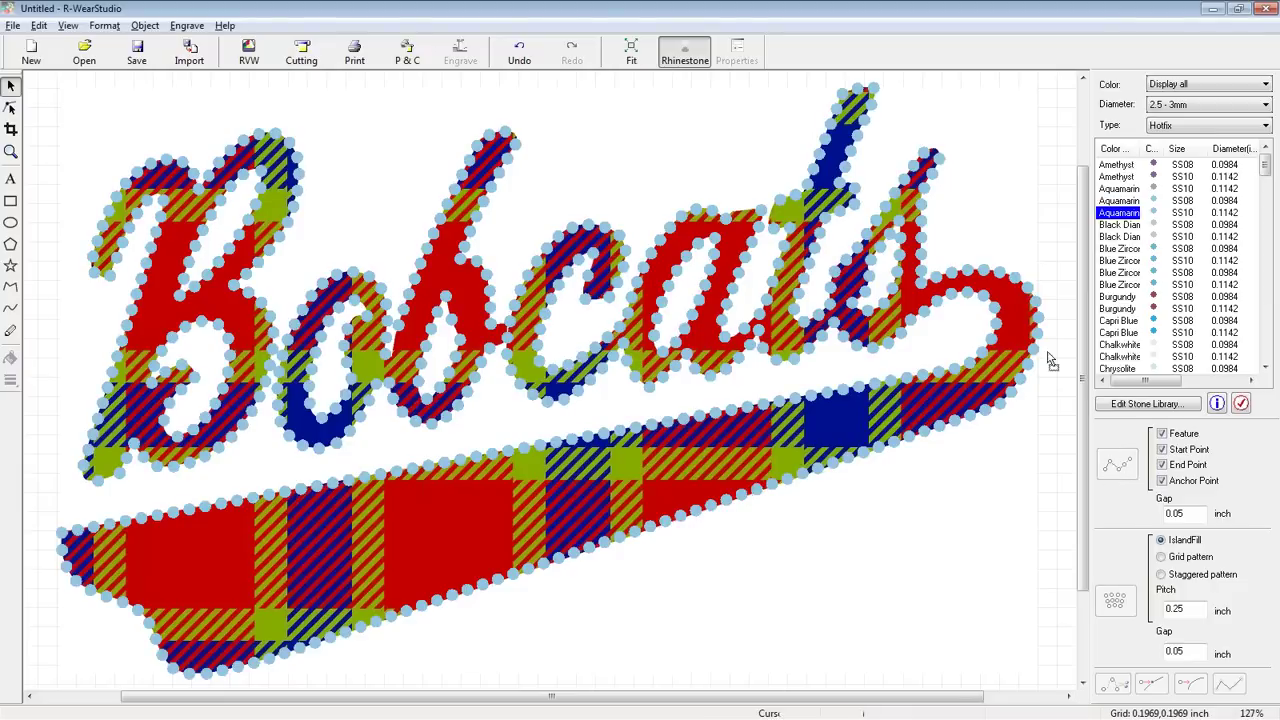
{"action": "left_click", "coordinate": [514, 55]}
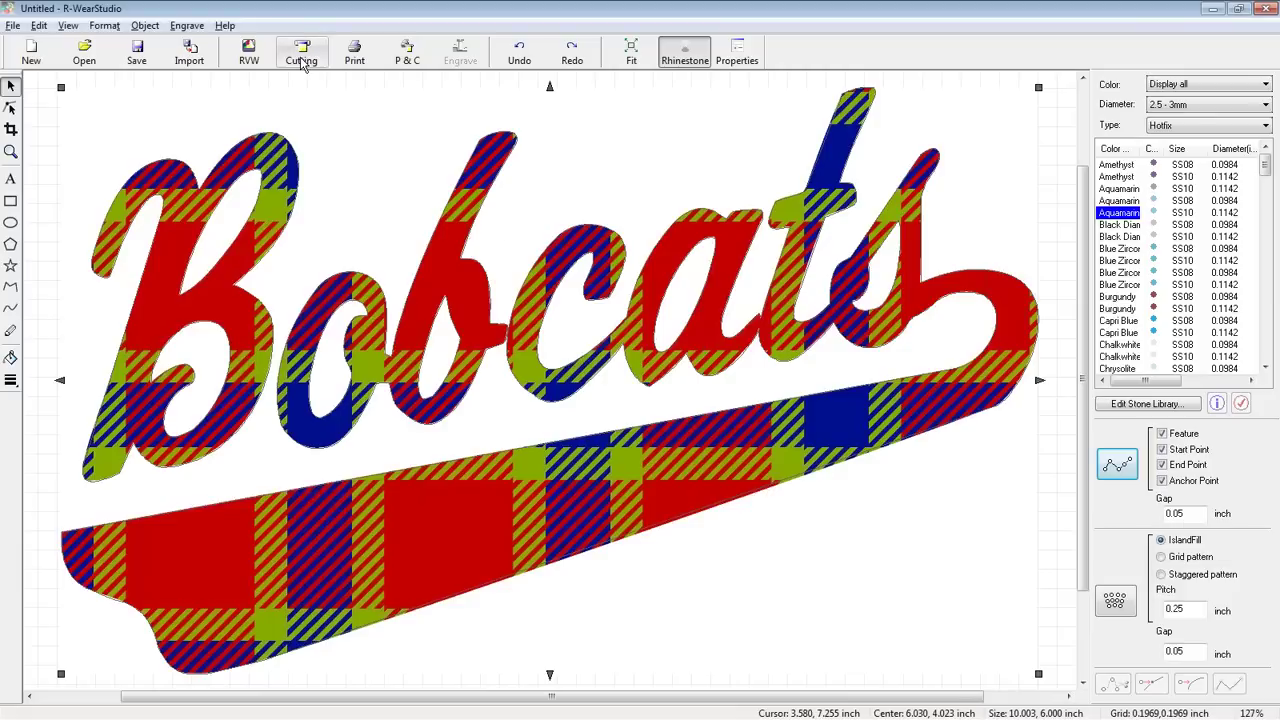
Try offsetting the traced Bobcats outline 0.2 inch to the outside.
{"action": "left_click", "coordinate": [146, 26]}
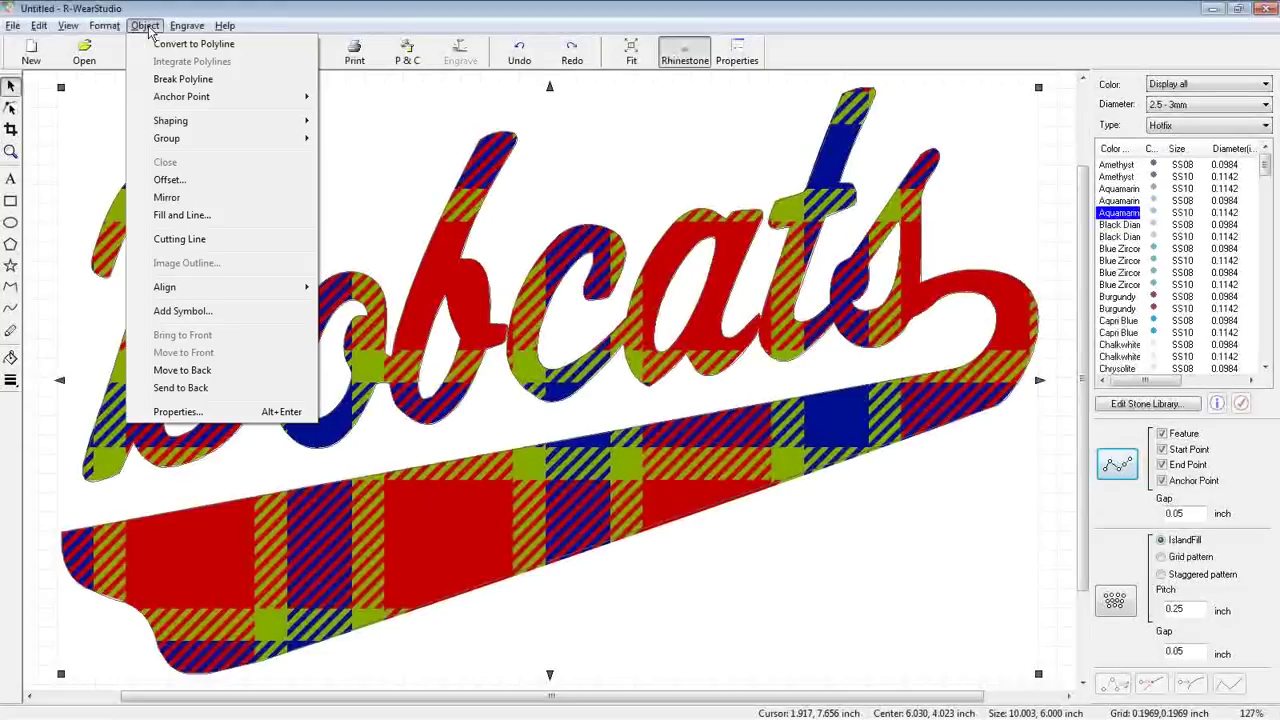
{"action": "left_click", "coordinate": [193, 181]}
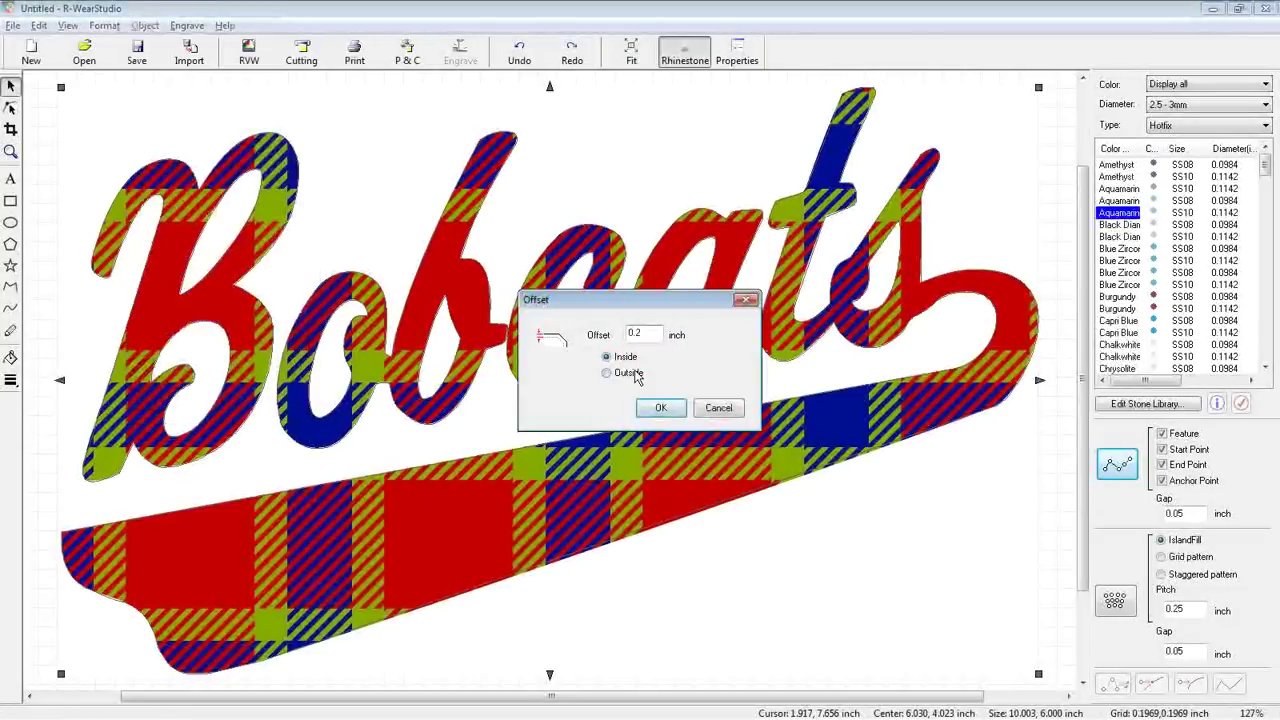
{"action": "left_click", "coordinate": [635, 373]}
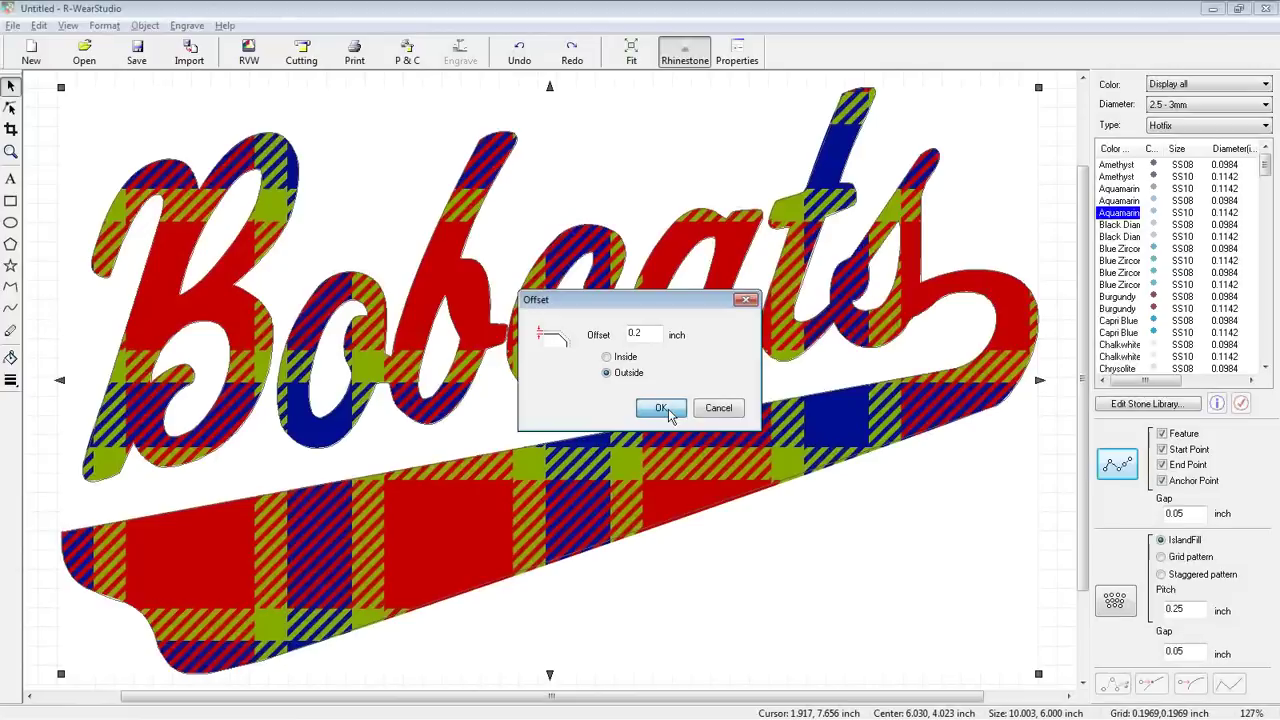
{"action": "left_click", "coordinate": [667, 414]}
Offset the traced Bobcats outline 0.1 inch to the outside.
{"action": "type", "text": "0.1"}
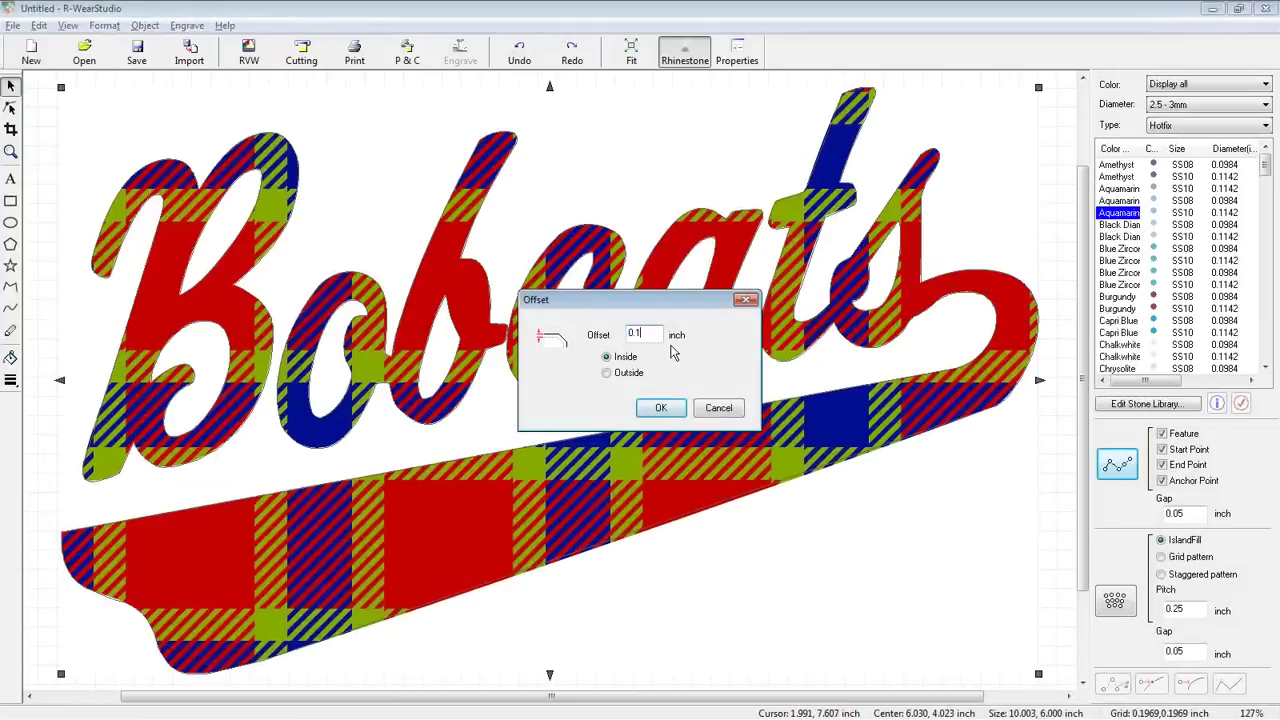
{"action": "left_click", "coordinate": [626, 374]}
{"action": "left_click", "coordinate": [661, 408]}
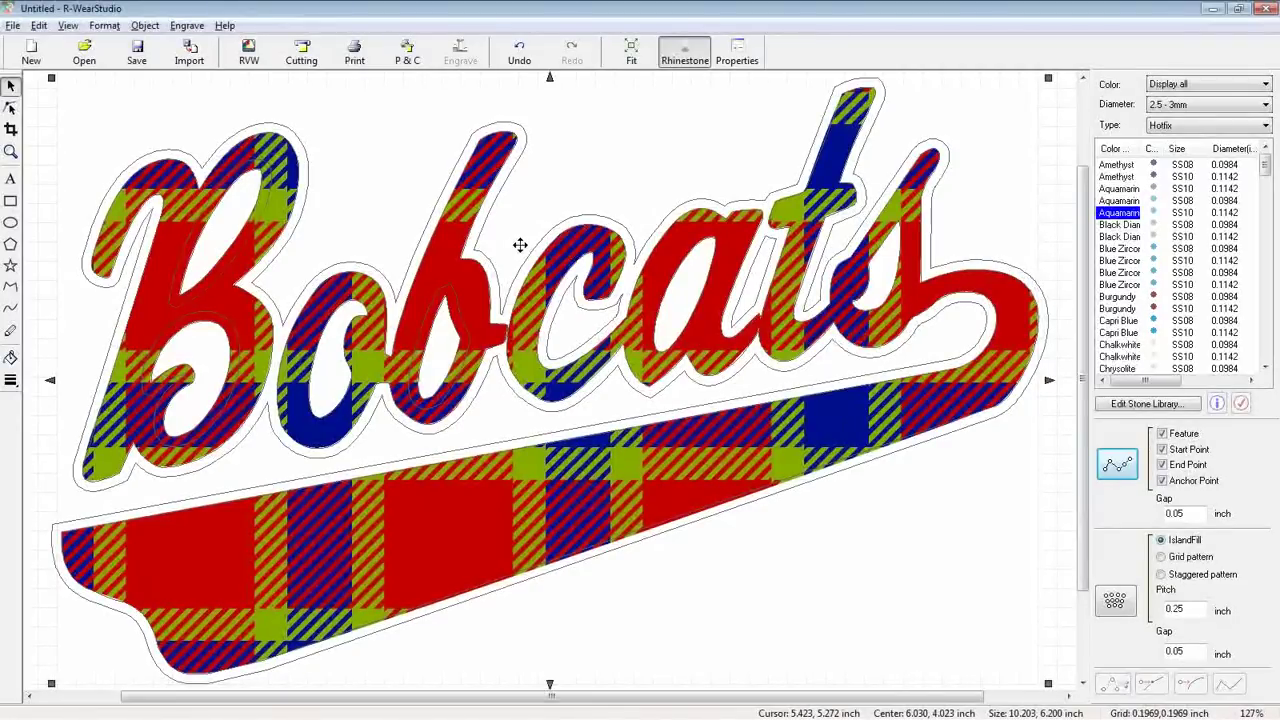
Break the offset Bobcats outline into separate polylines.
{"action": "left_click_drag", "start_coordinate": [520, 245], "coordinate": [528, 241]}
{"action": "key", "text": "ctrl+z"}
{"action": "right_click", "coordinate": [596, 215]}
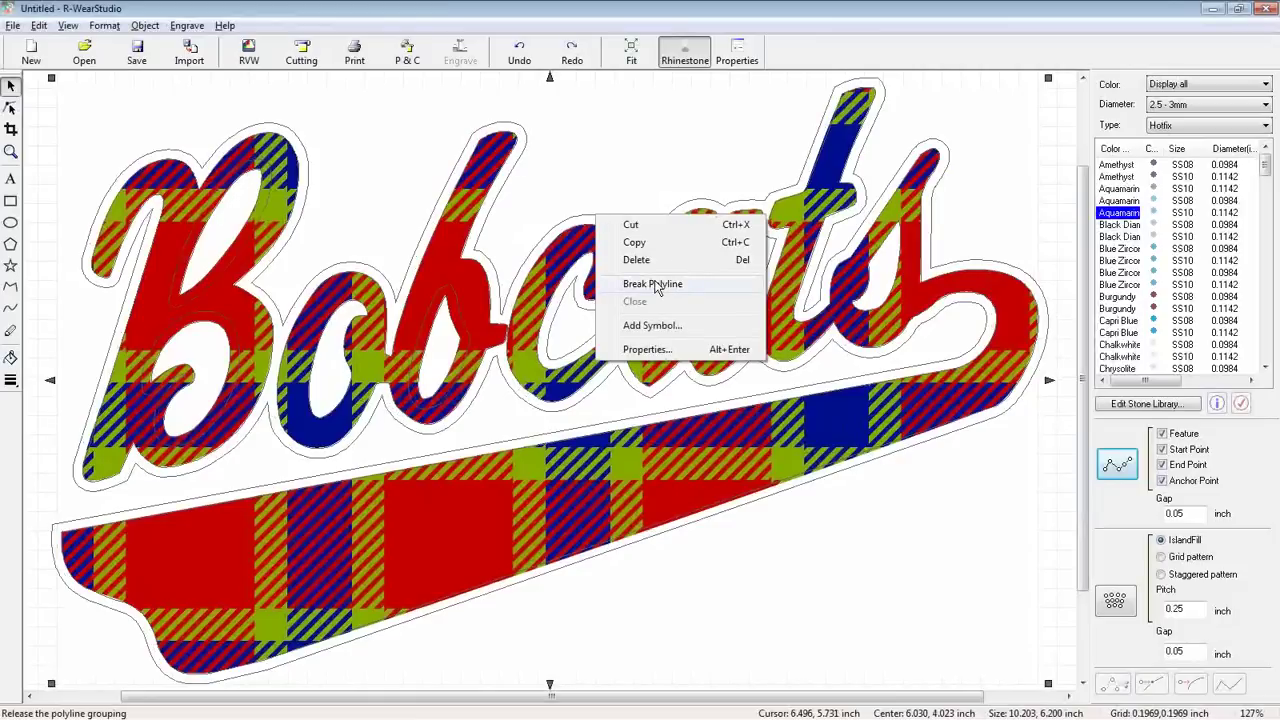
{"action": "left_click", "coordinate": [655, 285]}
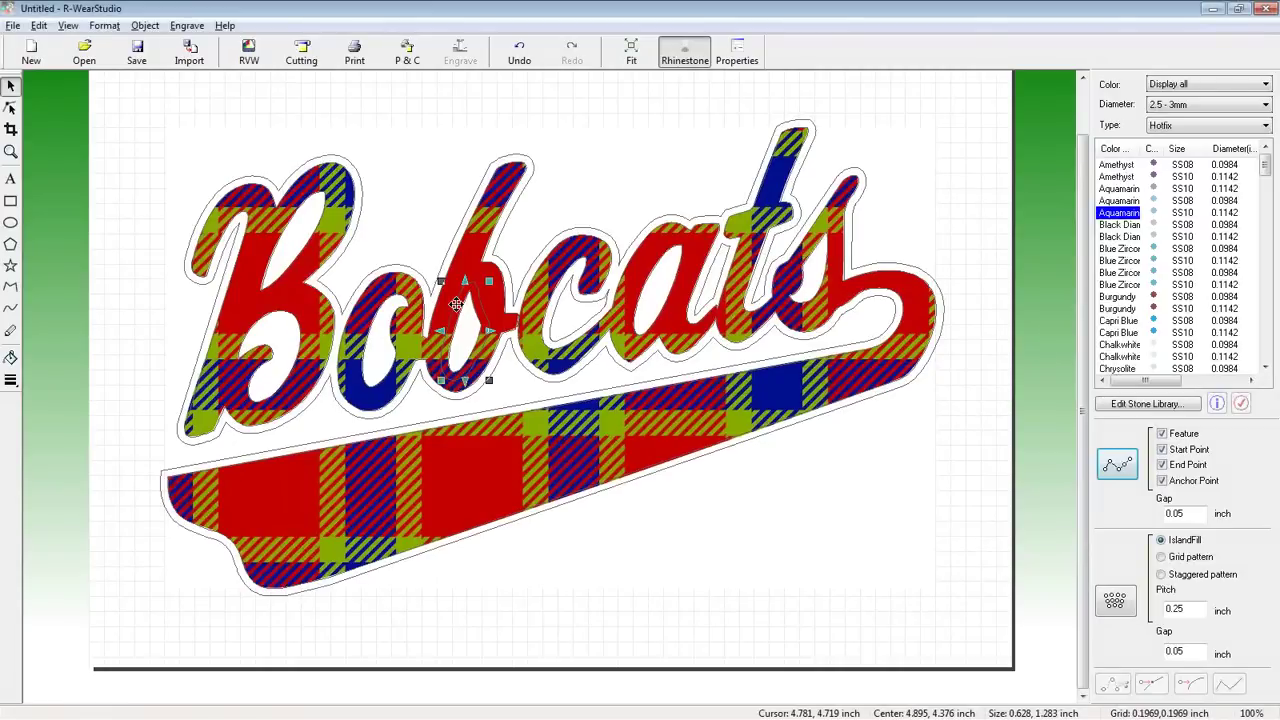
Remove the leftover offset contours inside the letters and line the outer offset outline with Aquamarine SS10 rhinestones.
{"action": "left_click", "coordinate": [819, 257]}
{"action": "left_click", "coordinate": [990, 206]}
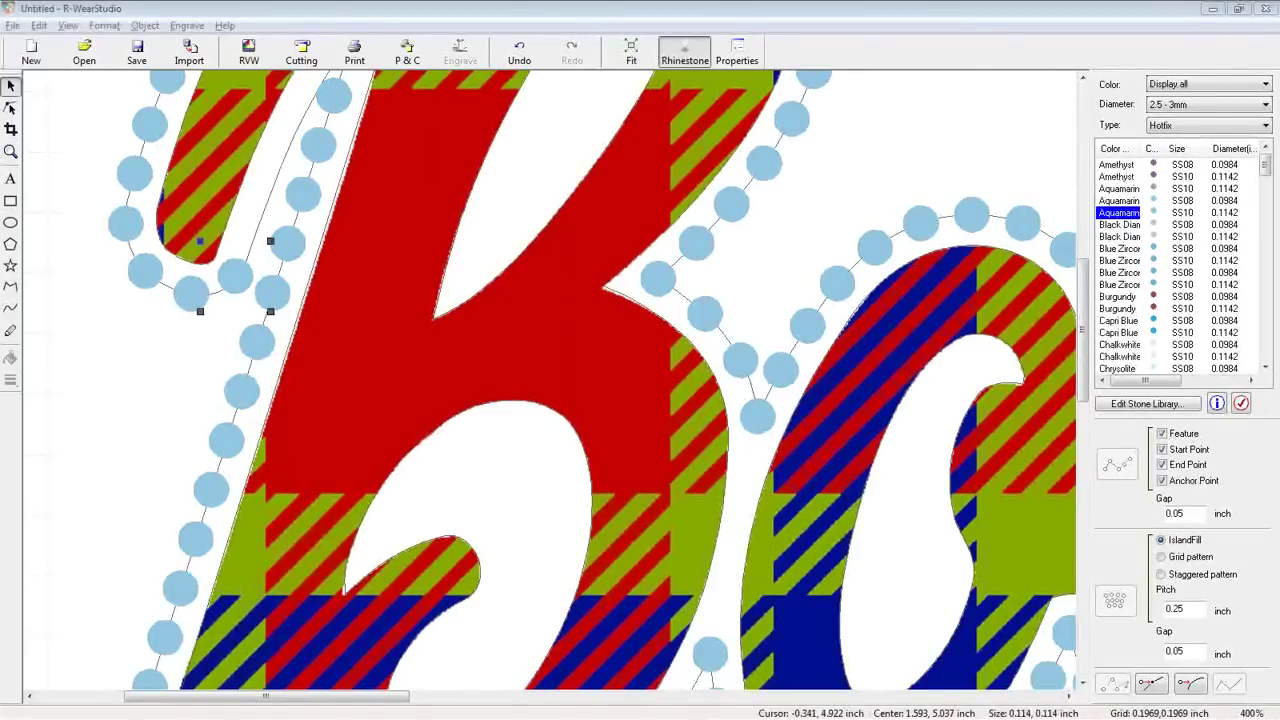
{"action": "scroll", "coordinate": [577, 615], "scroll_direction": "down", "scroll_amount": 2}
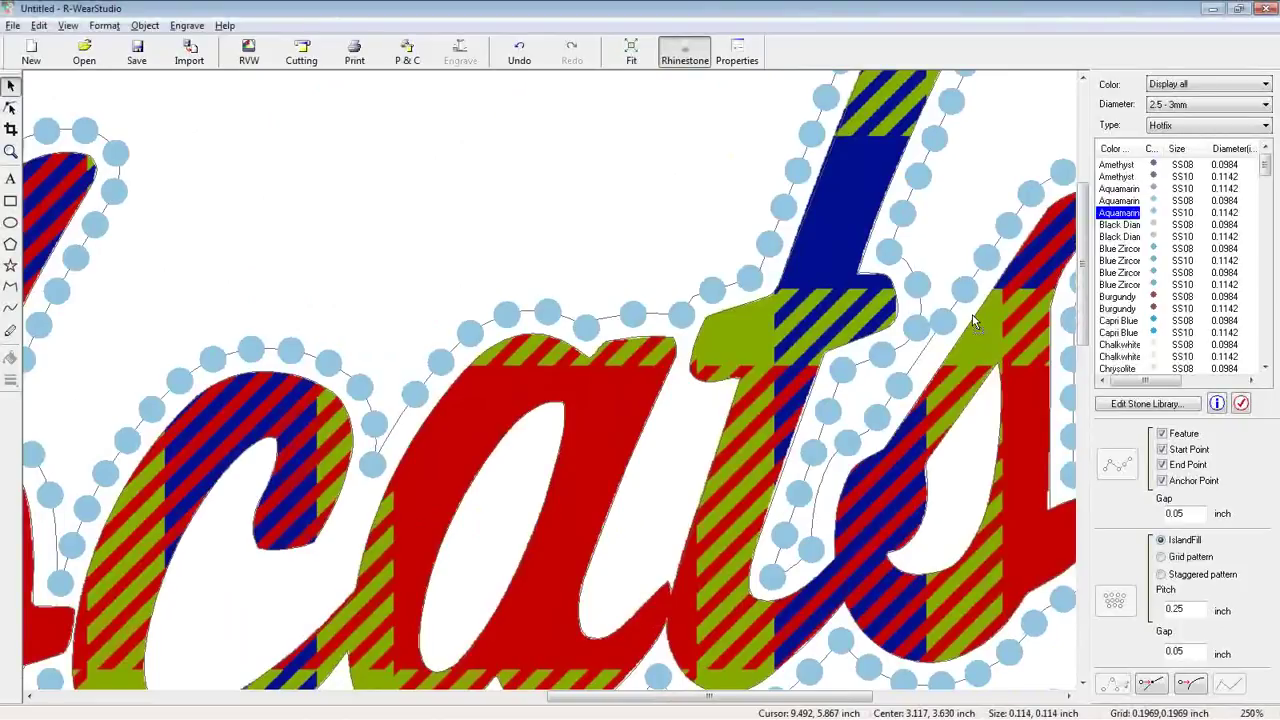
{"action": "scroll", "coordinate": [972, 314], "scroll_direction": "up", "scroll_amount": 2}
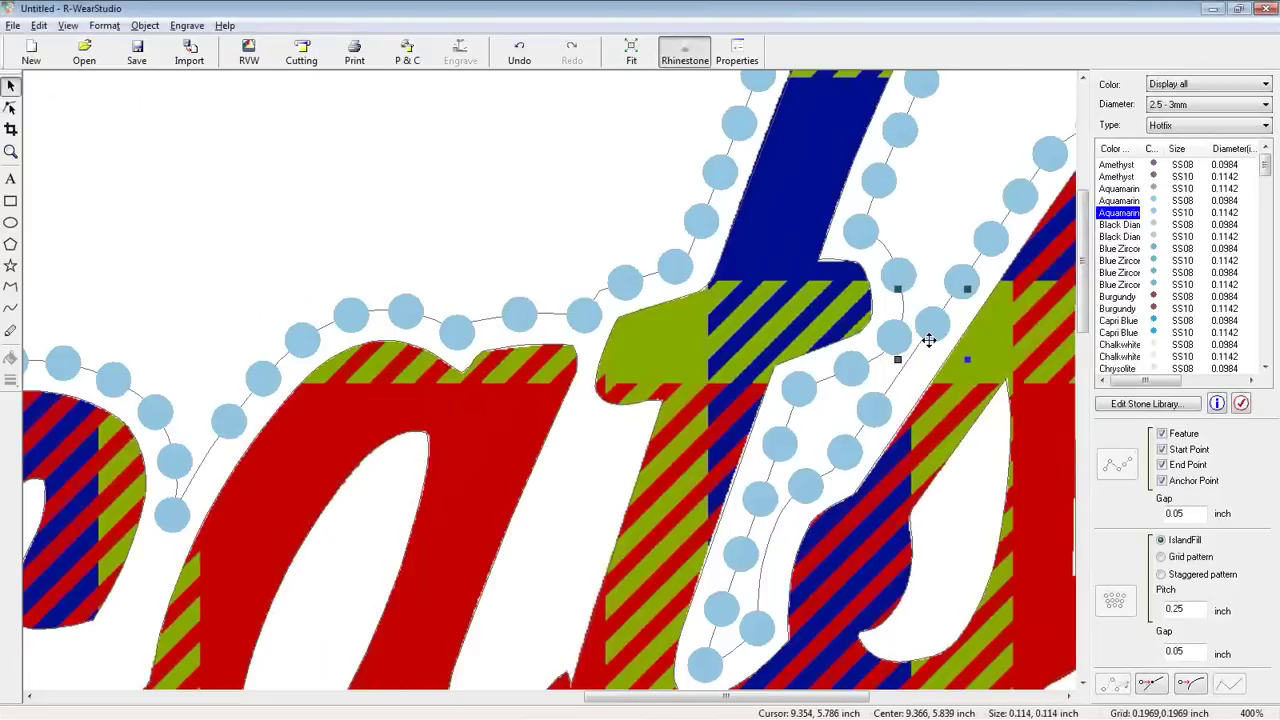
Delete the outer offset outline from under its rhinestones, leaving the stones in place.
{"action": "left_click", "coordinate": [633, 50]}
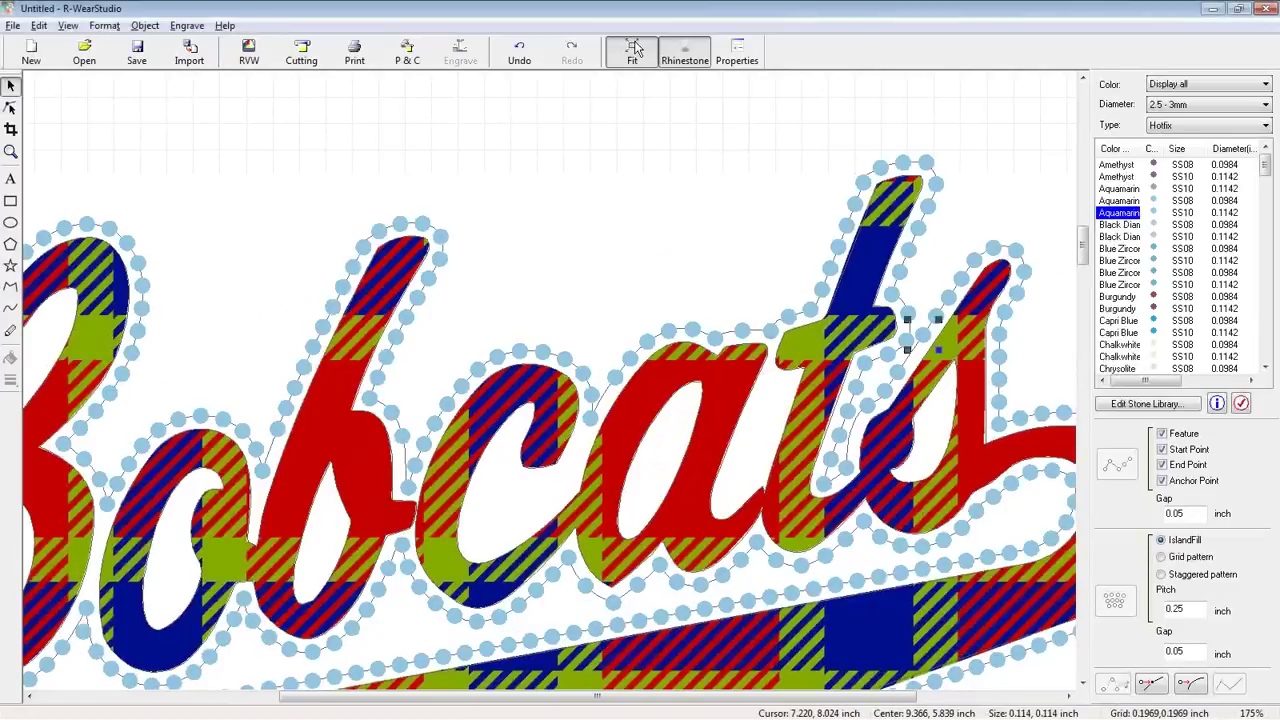
{"action": "left_click", "coordinate": [633, 50]}
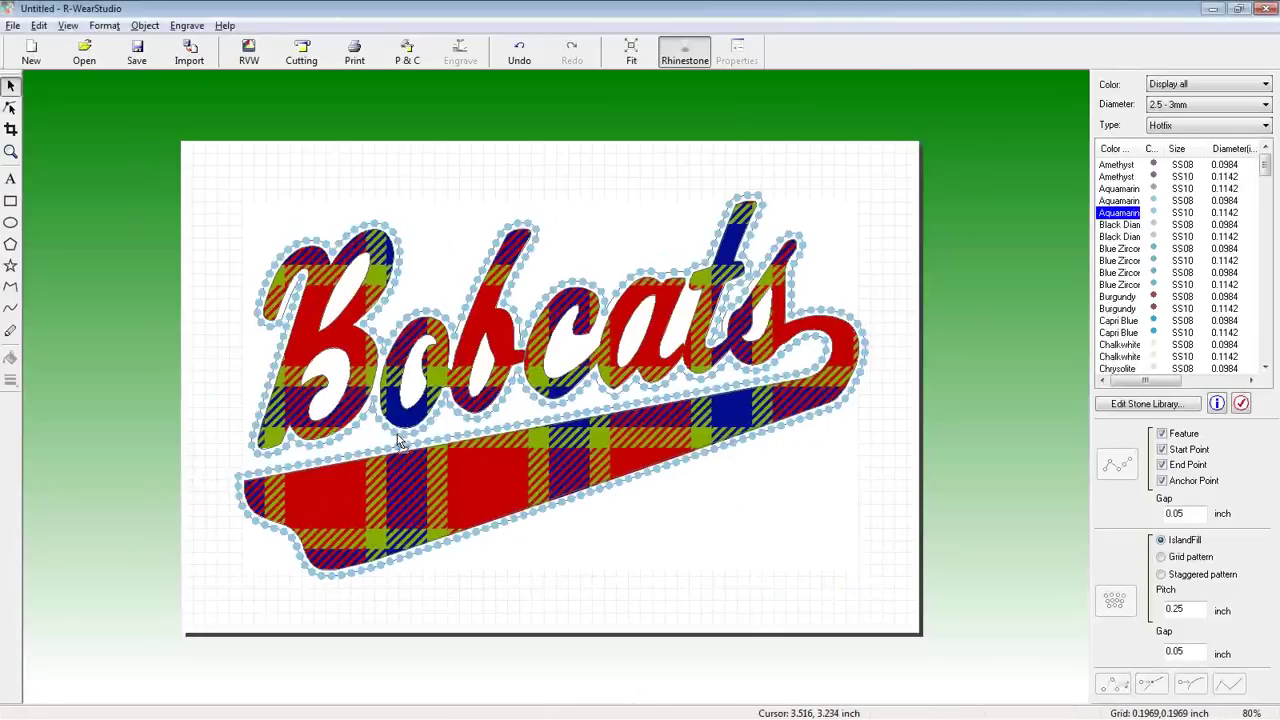
{"action": "left_click", "coordinate": [398, 436]}
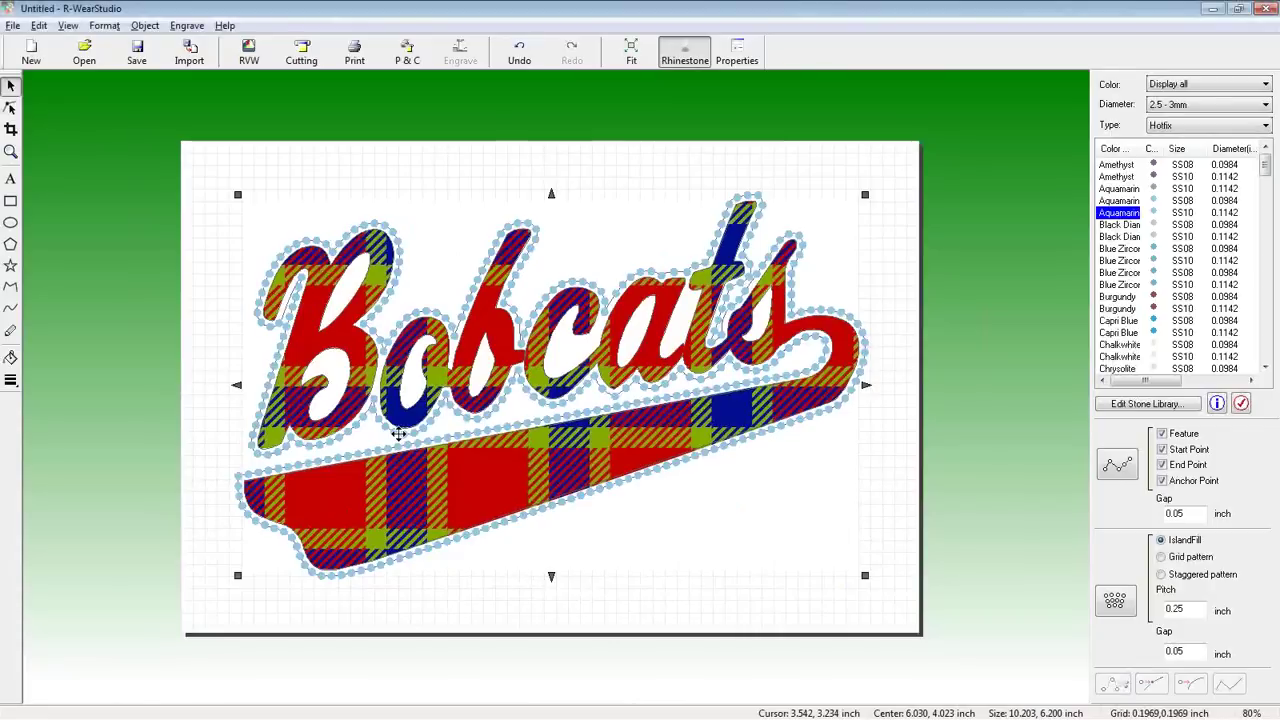
Turn the traced Bobcats outline into a cutting line in its fill and line properties.
{"action": "left_click", "coordinate": [490, 345]}
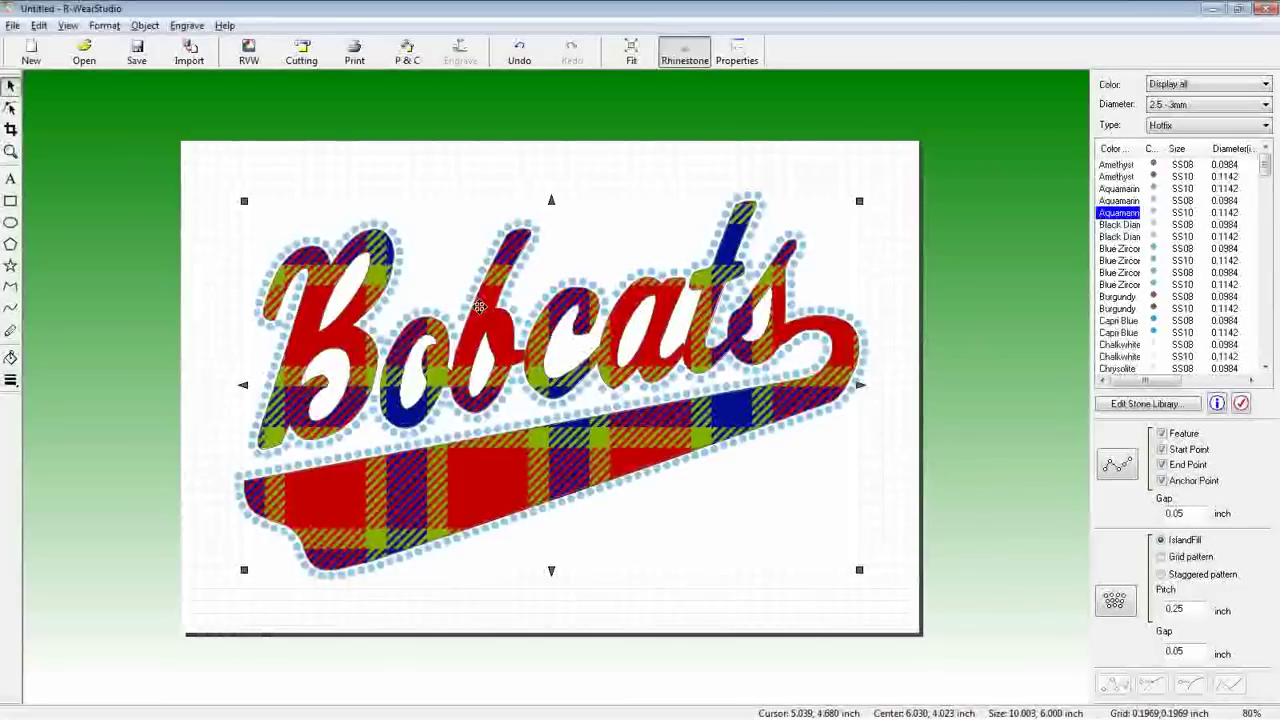
{"action": "left_click_drag", "start_coordinate": [479, 307], "coordinate": [473, 300]}
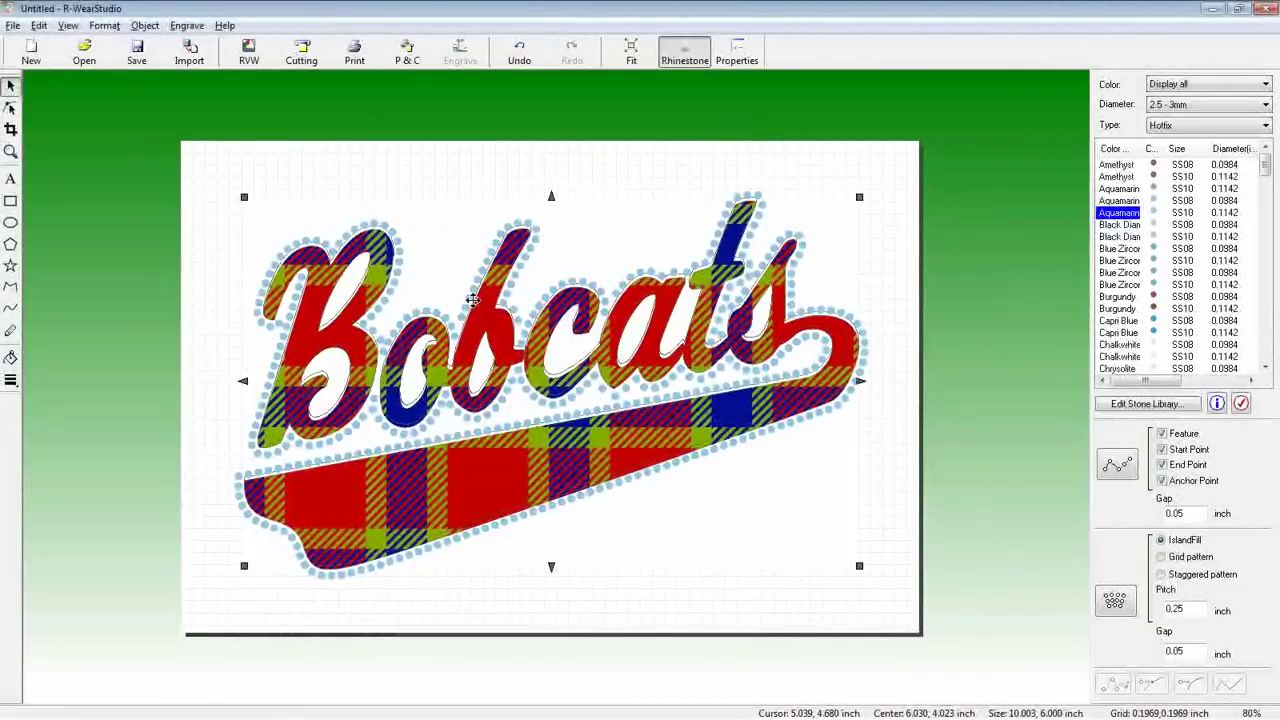
{"action": "key", "text": "ctrl+z"}
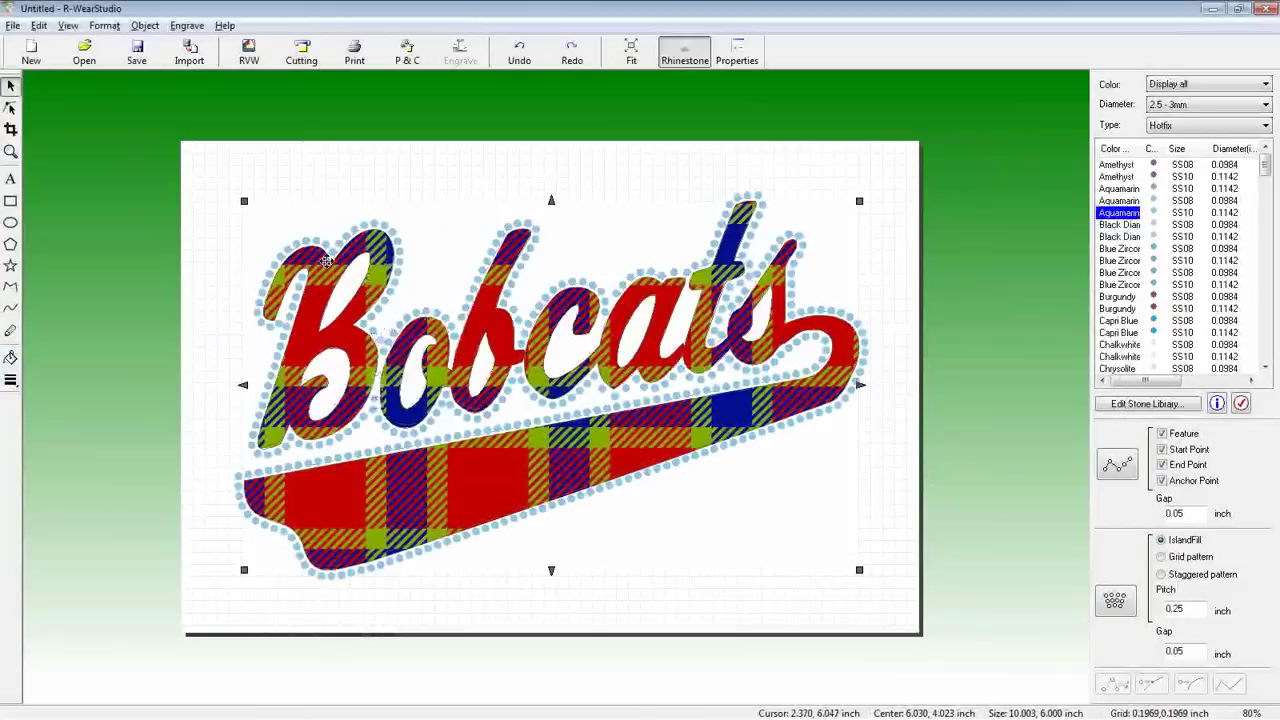
{"action": "right_click", "coordinate": [328, 264]}
{"action": "left_click", "coordinate": [378, 397]}
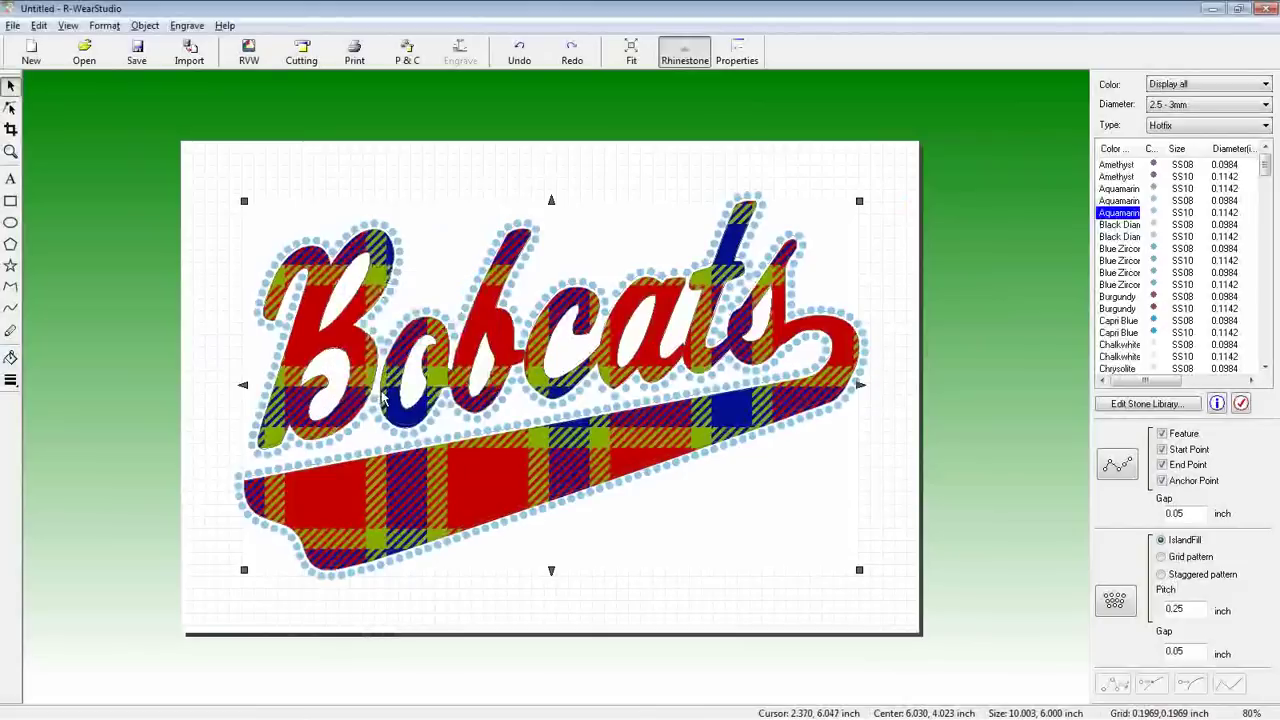
{"action": "left_click", "coordinate": [600, 237]}
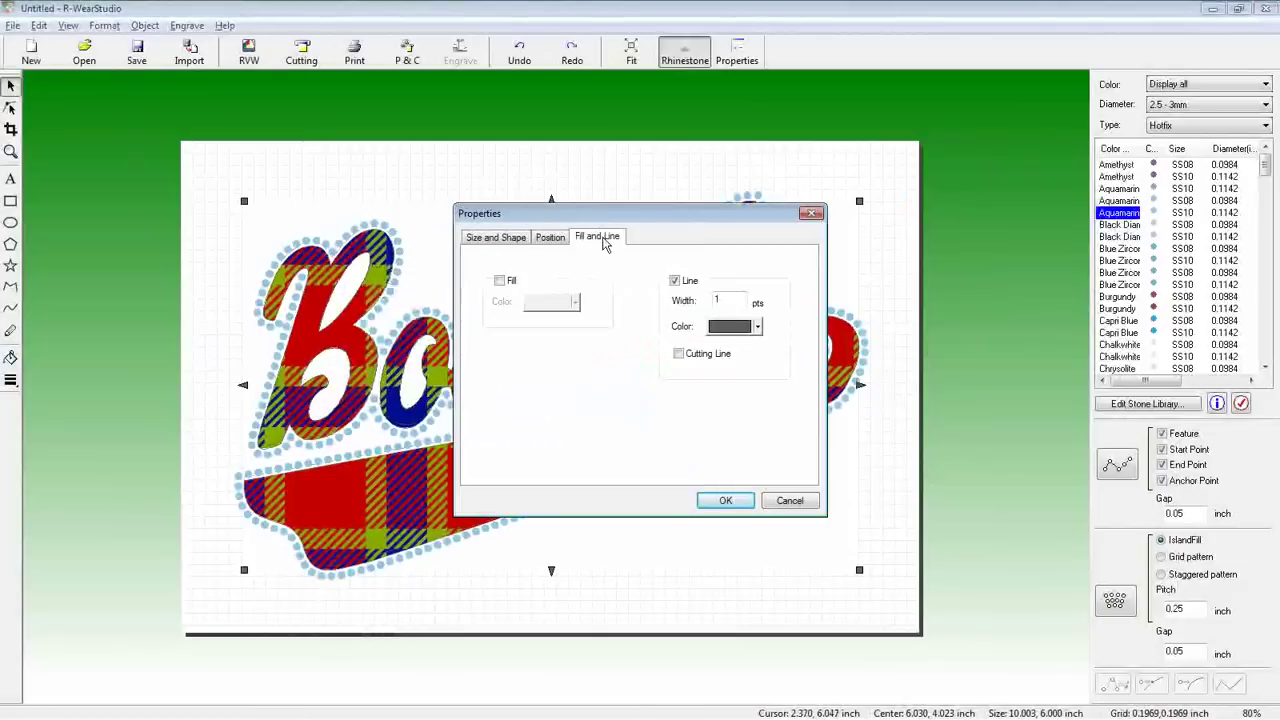
{"action": "left_click", "coordinate": [679, 354]}
{"action": "left_click", "coordinate": [725, 501]}
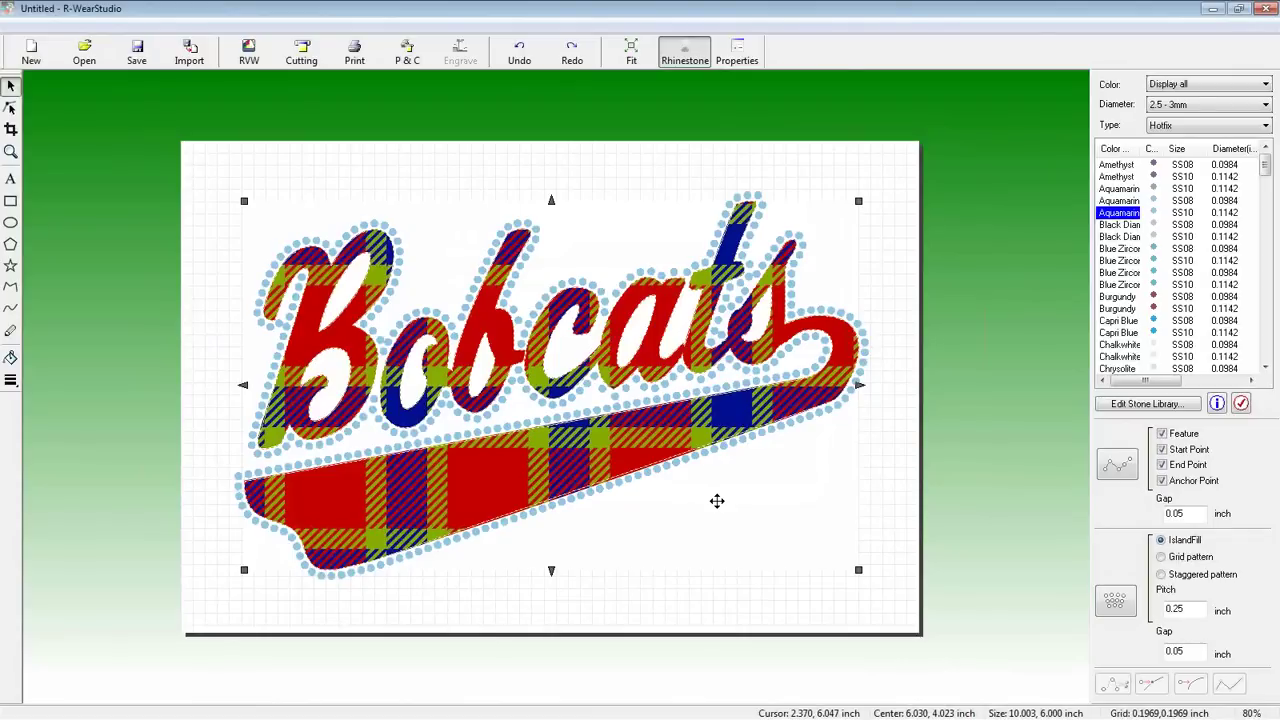
Select the whole Bobcats design and examine the used stone information, including the pieces and total cost.
{"action": "scroll", "coordinate": [418, 336], "scroll_direction": "up", "scroll_amount": 3}
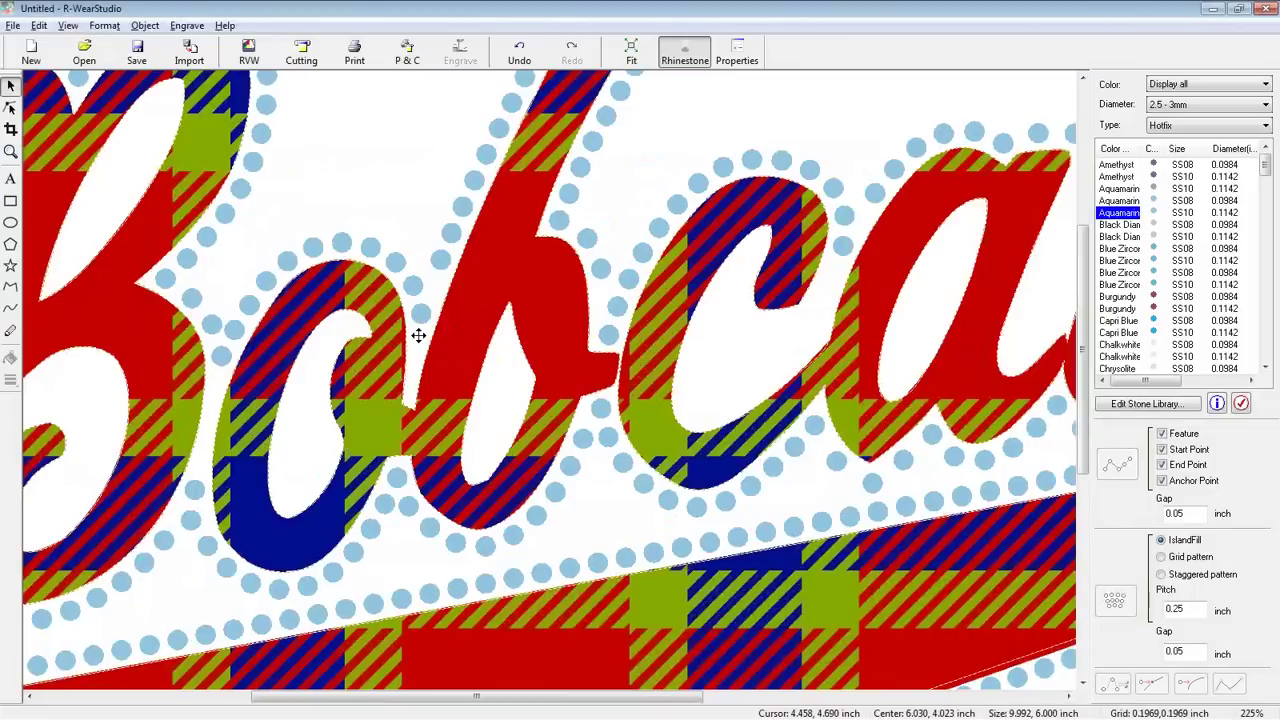
{"action": "scroll", "coordinate": [418, 336], "scroll_direction": "down", "scroll_amount": 5}
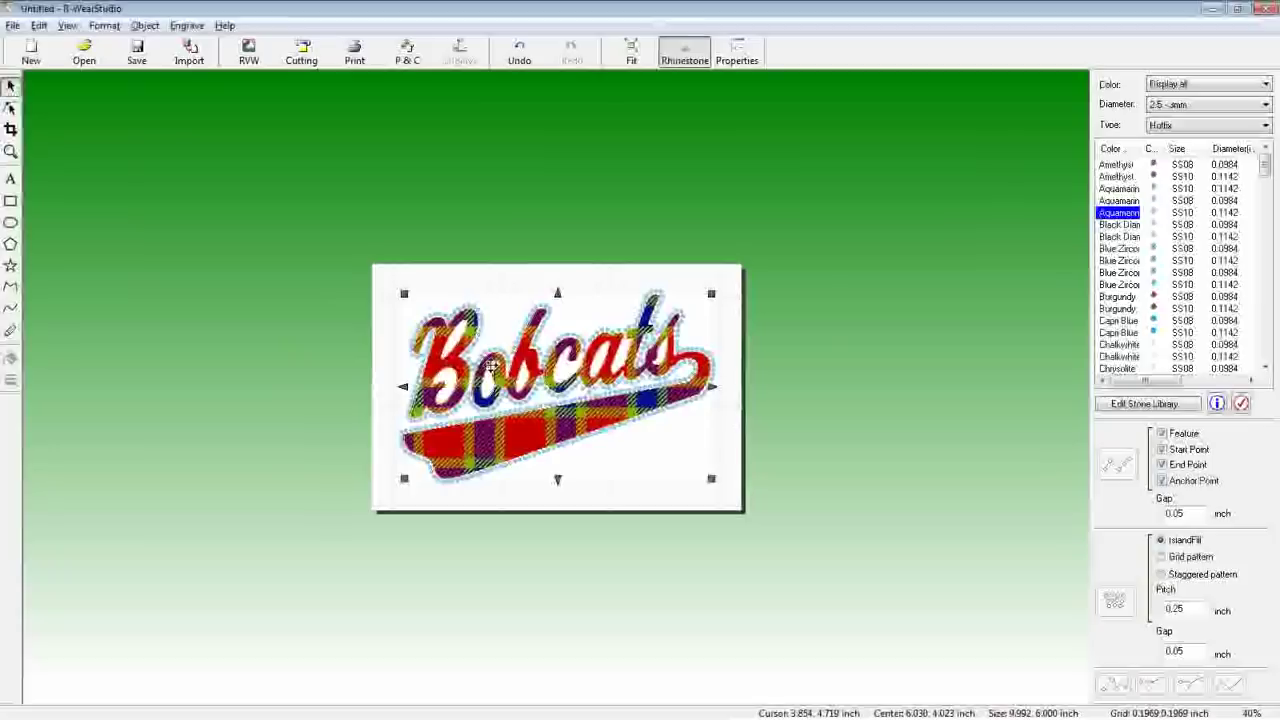
{"action": "left_click", "coordinate": [631, 52]}
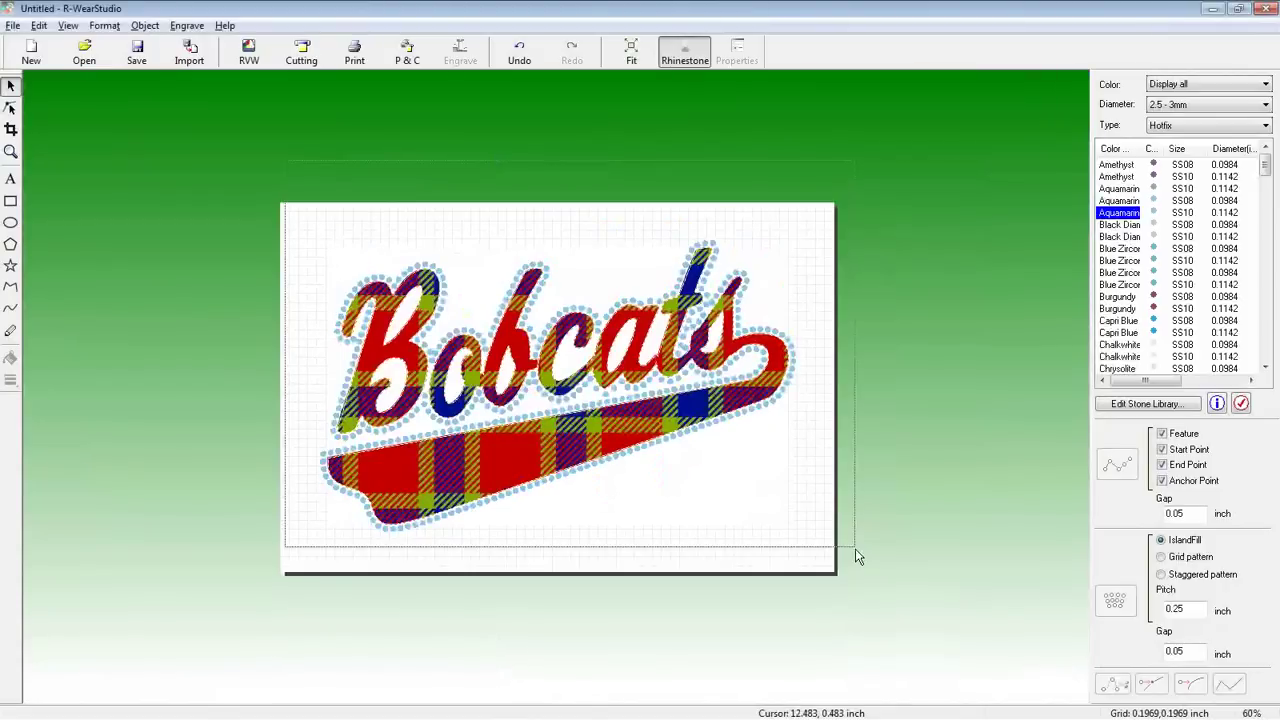
{"action": "left_click_drag", "start_coordinate": [856, 557], "coordinate": [856, 557]}
{"action": "double_click", "coordinate": [660, 420]}
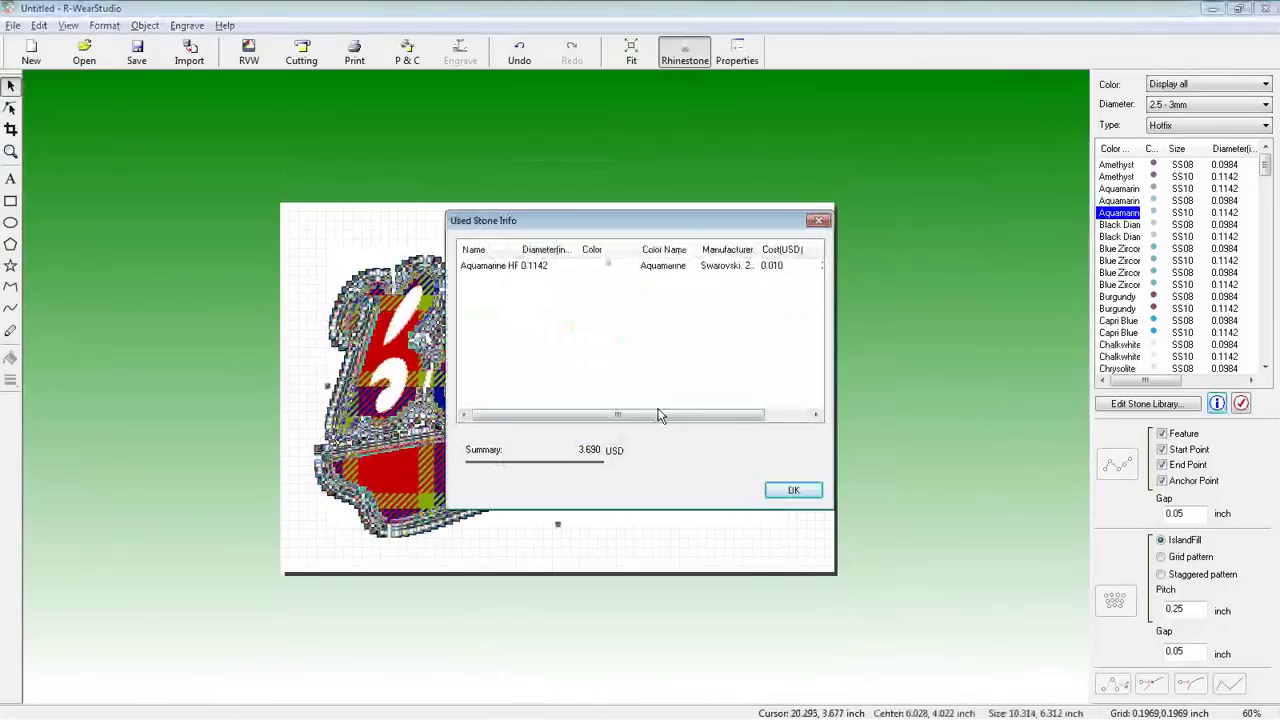
{"action": "left_click_drag", "start_coordinate": [657, 420], "coordinate": [703, 420]}
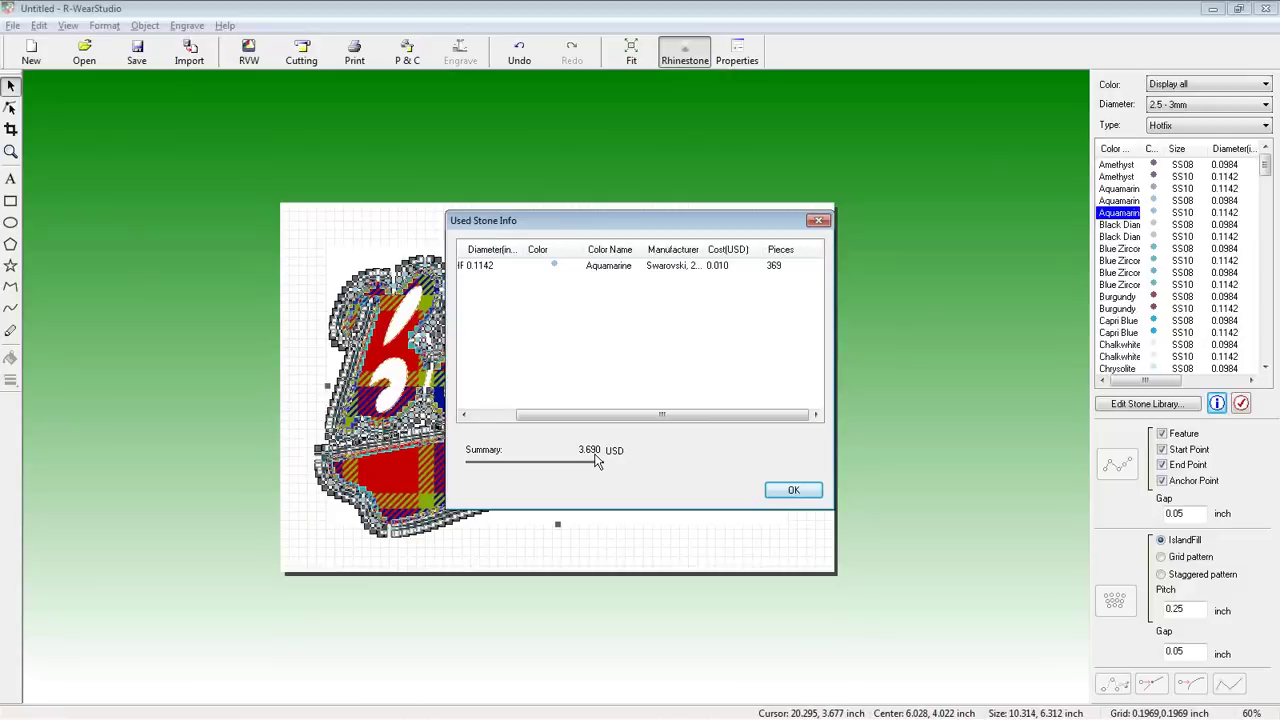
{"action": "left_click", "coordinate": [795, 491]}
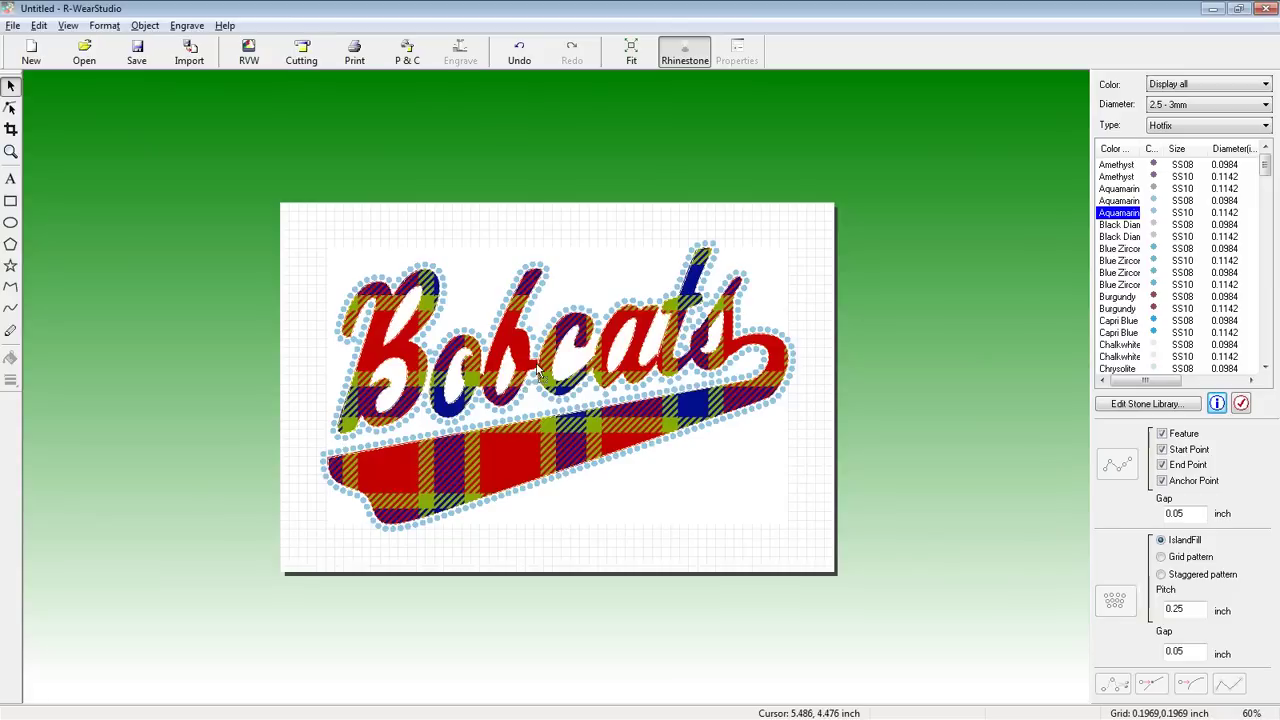
Try to offset the outline beneath the Aquamarine stones outward for Amethyst SS10 rhinestones, and undo the offset.
{"action": "left_click", "coordinate": [561, 308]}
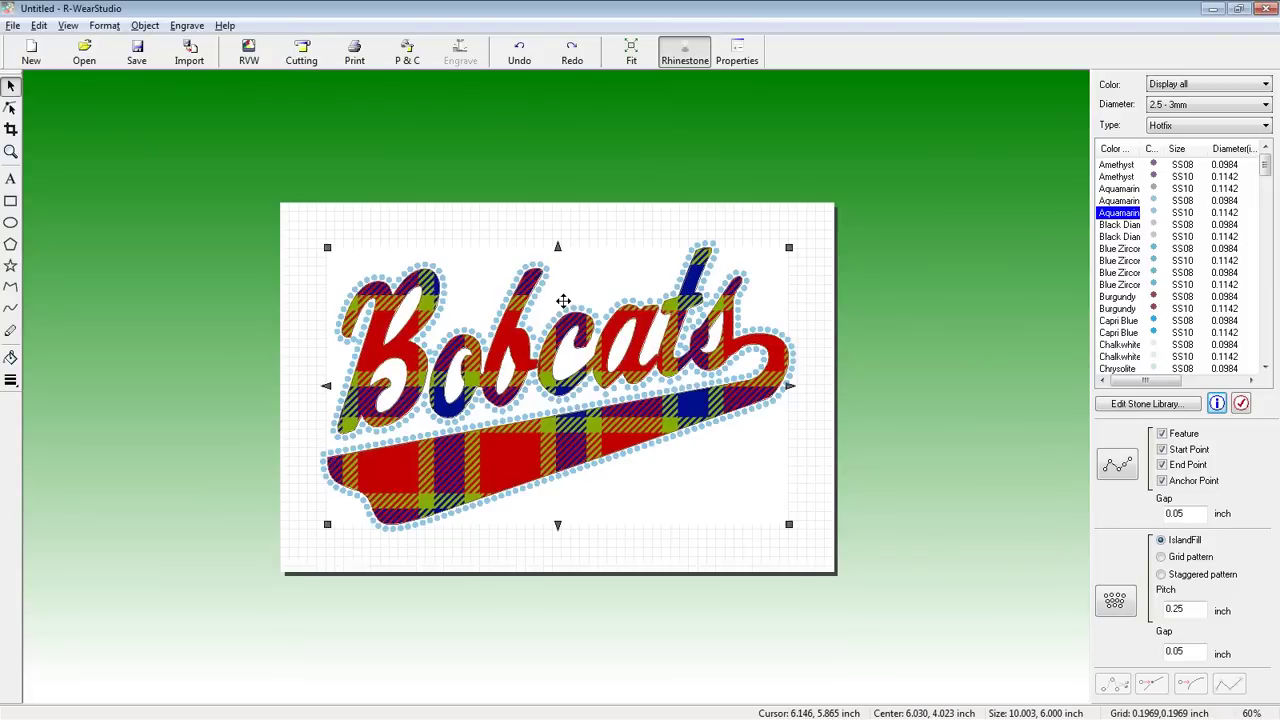
{"action": "left_click", "coordinate": [363, 209]}
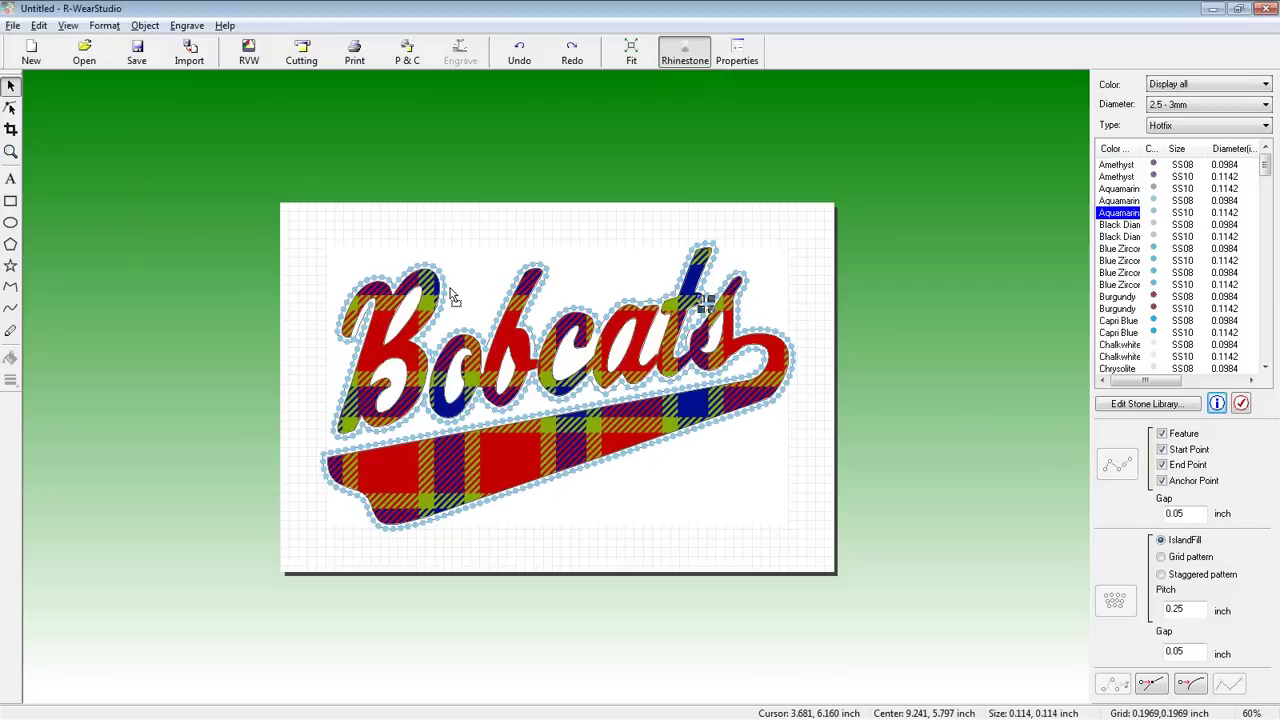
{"action": "scroll", "coordinate": [450, 296], "scroll_direction": "up", "scroll_amount": 1}
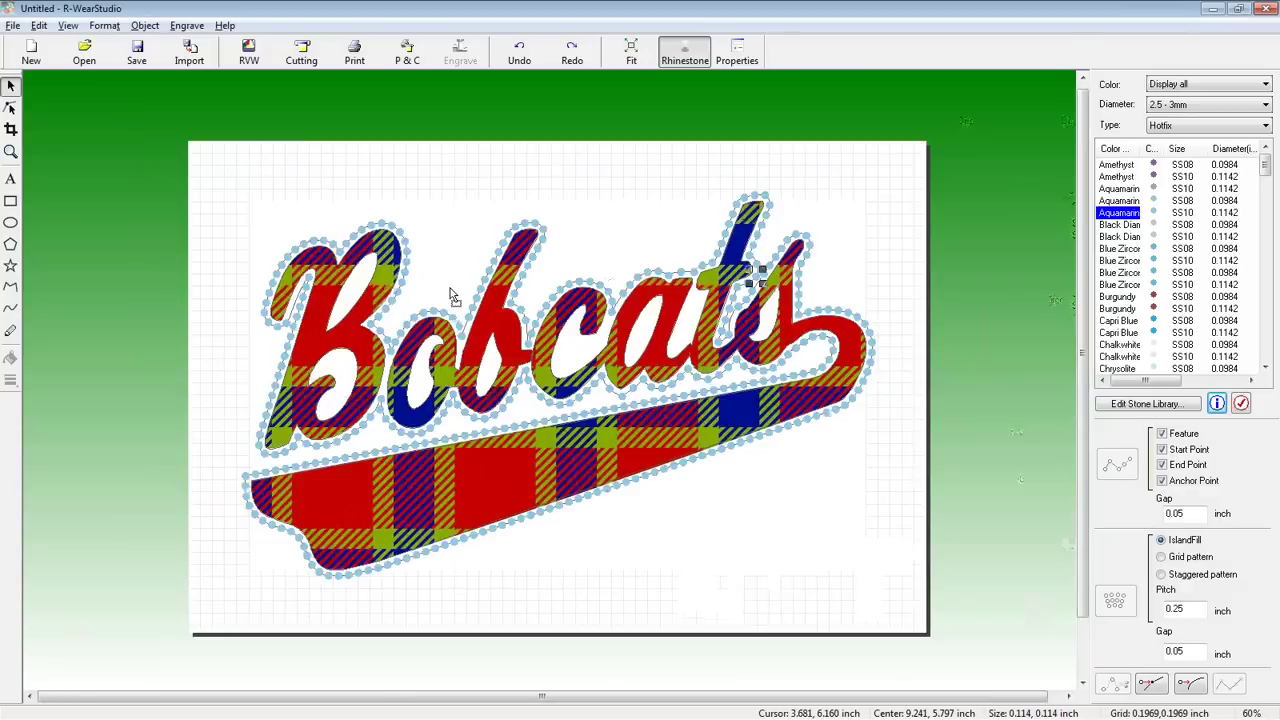
{"action": "scroll", "coordinate": [450, 296], "scroll_direction": "up", "scroll_amount": 1}
{"action": "left_click", "coordinate": [1115, 600]}
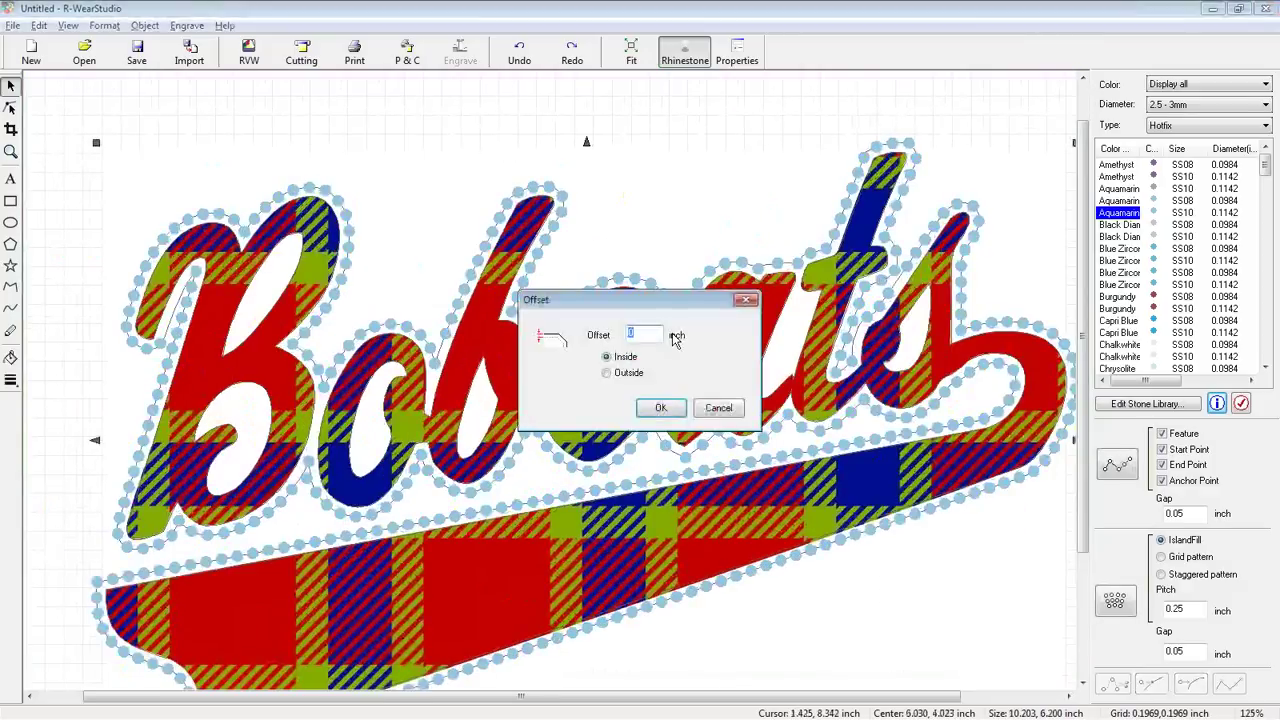
{"action": "left_click", "coordinate": [652, 410]}
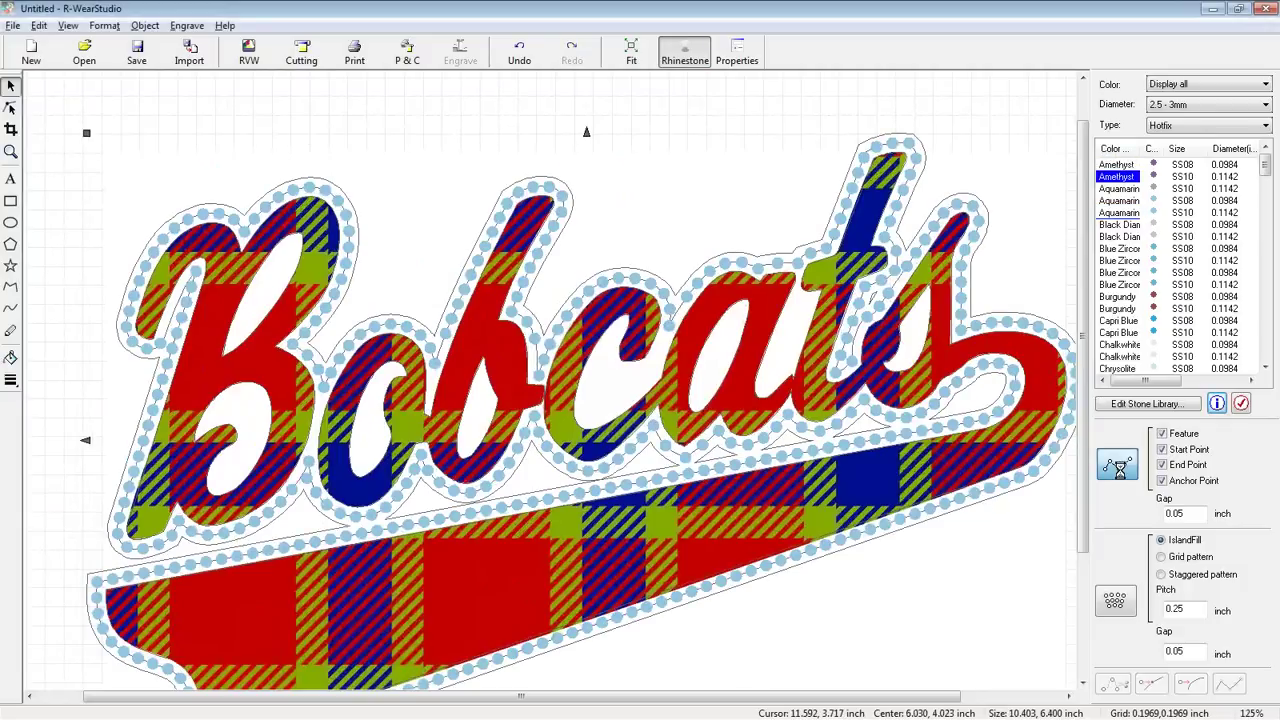
{"action": "key", "text": "ctrl+z"}
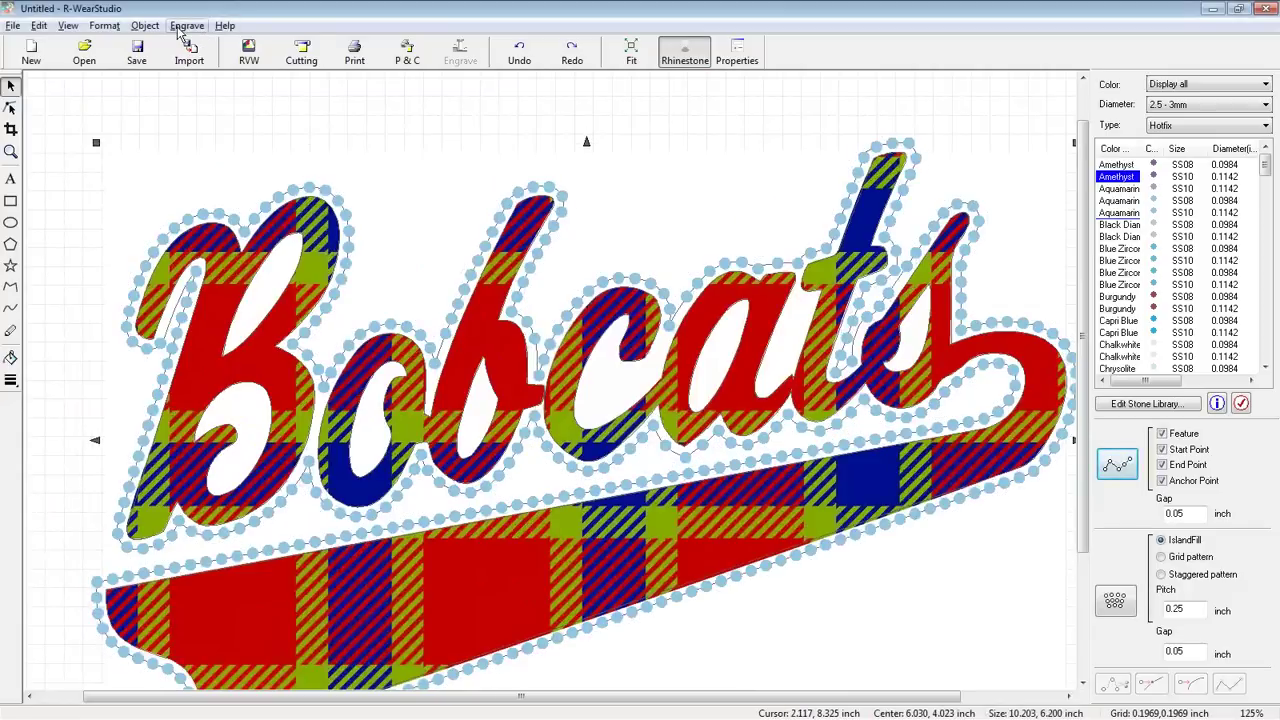
Offset the outline beneath the Aquamarine stones 0.2 inch to the outside and line the result with Amethyst SS10 rhinestones.
{"action": "left_click", "coordinate": [145, 26]}
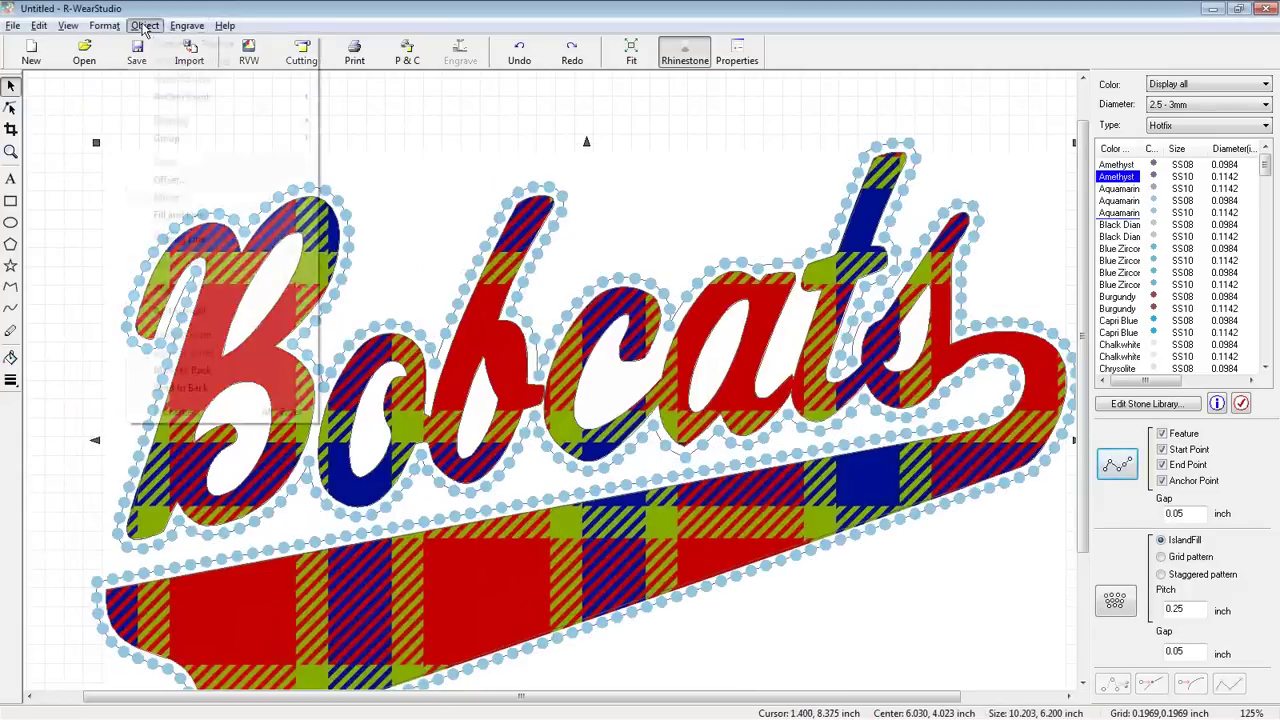
{"action": "left_click", "coordinate": [168, 180]}
{"action": "left_click", "coordinate": [606, 372]}
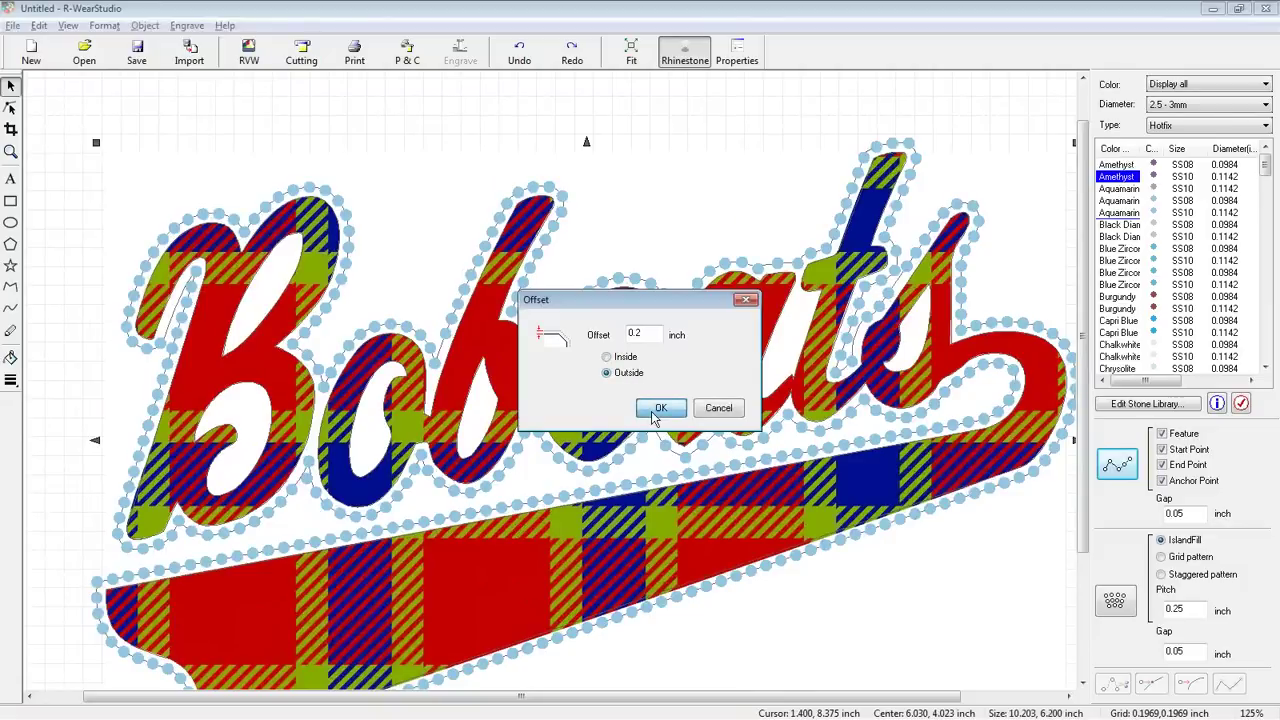
{"action": "left_click", "coordinate": [660, 409]}
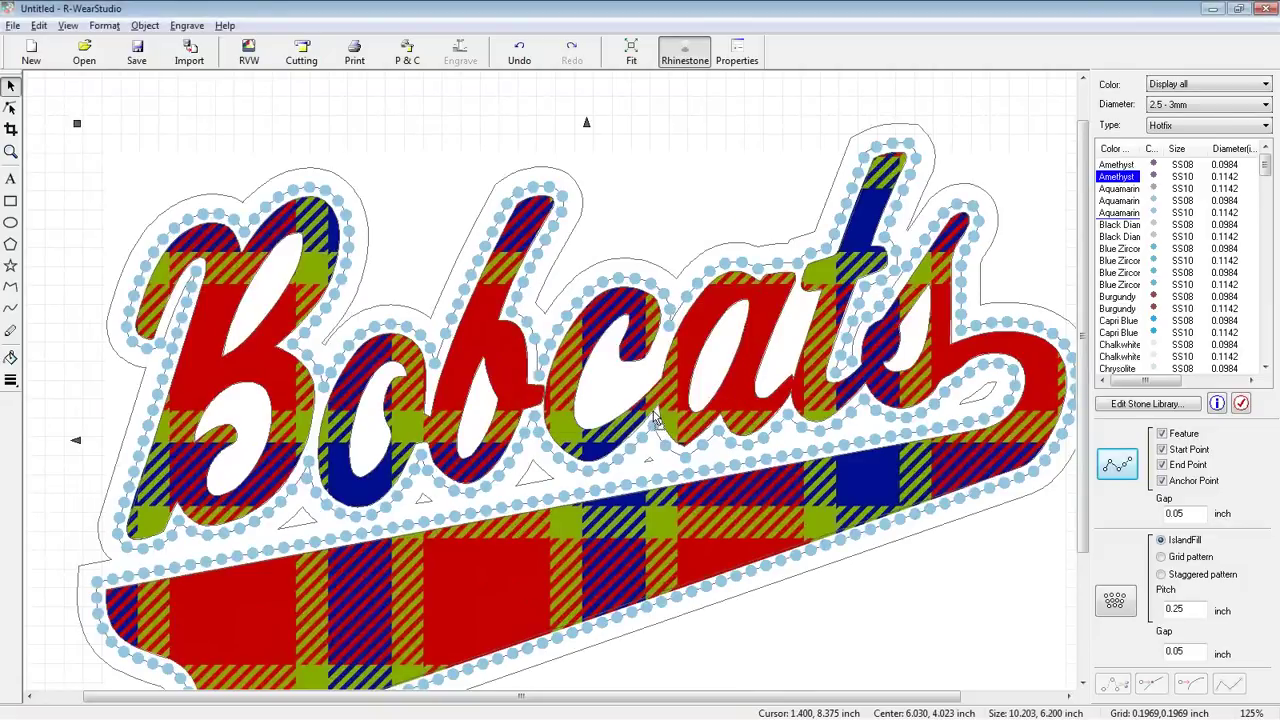
{"action": "left_click", "coordinate": [1116, 468]}
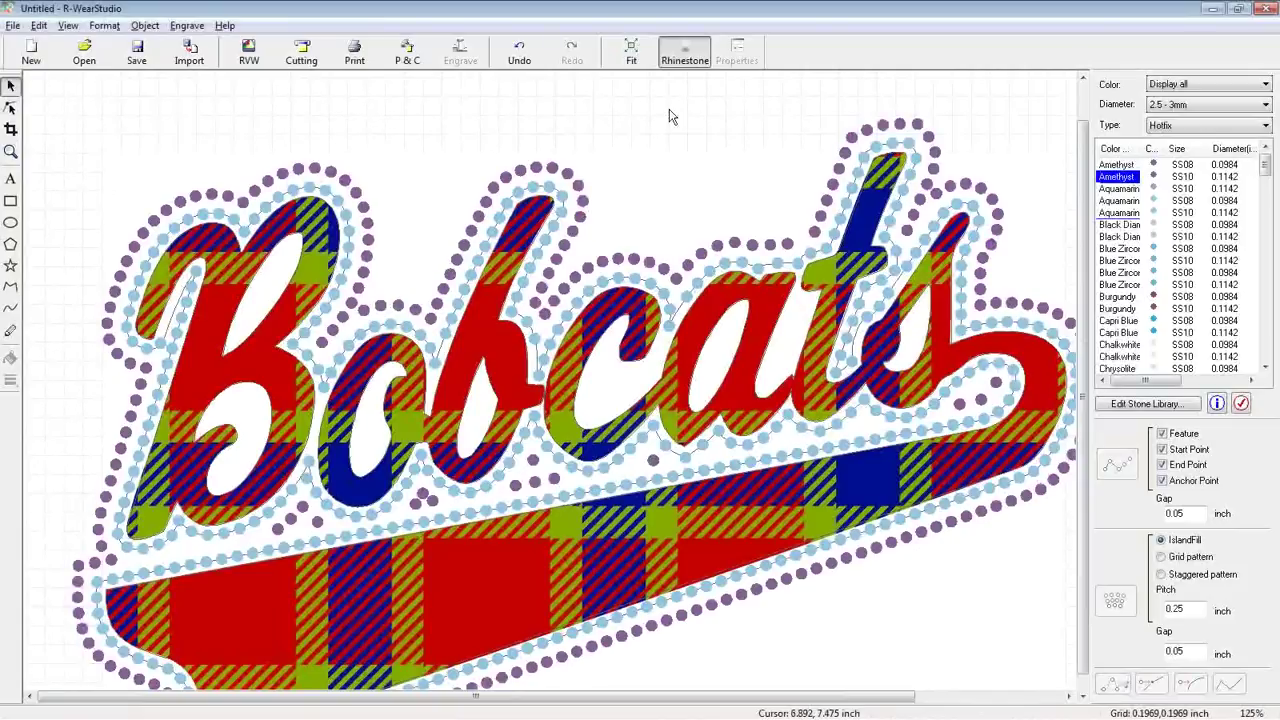
Draw a rectangle about 11.19 by 7.19 inches around the Bobcats design and small rectangles about half an inch wide inside three of its corners.
{"action": "scroll", "coordinate": [670, 117], "scroll_direction": "down", "scroll_amount": 1}
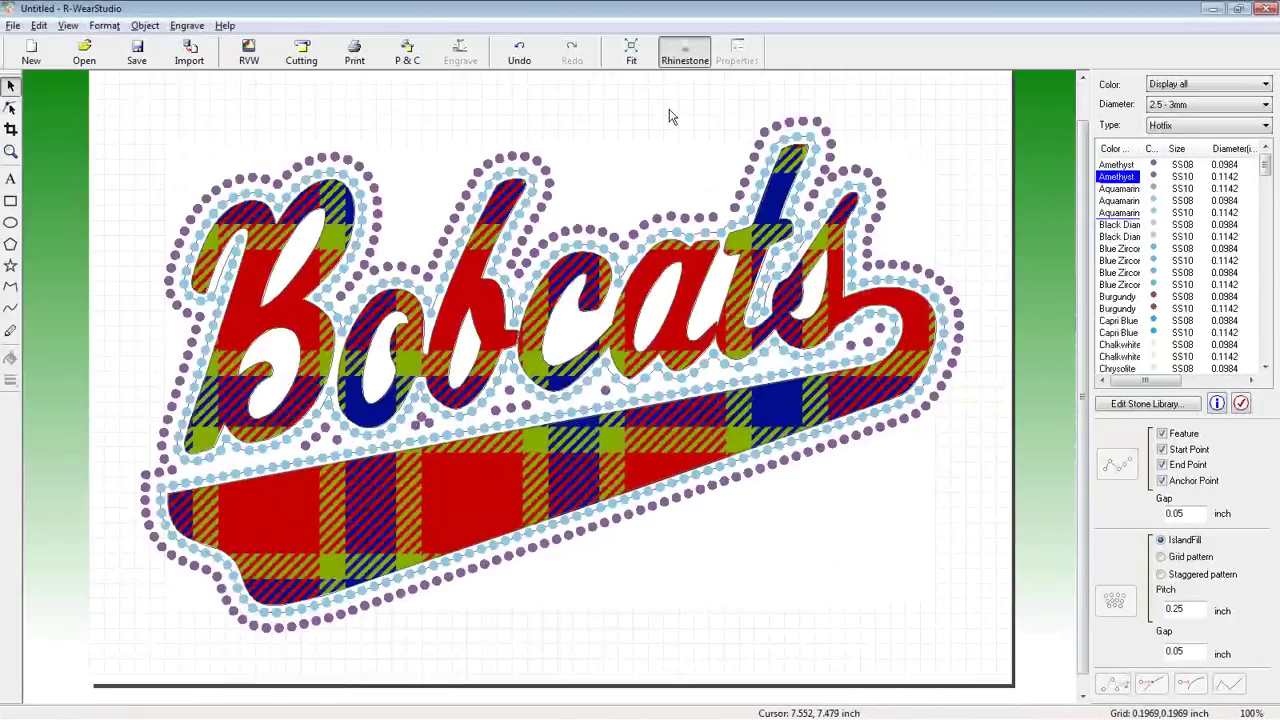
{"action": "scroll", "coordinate": [670, 117], "scroll_direction": "down", "scroll_amount": 1}
{"action": "left_click", "coordinate": [10, 200]}
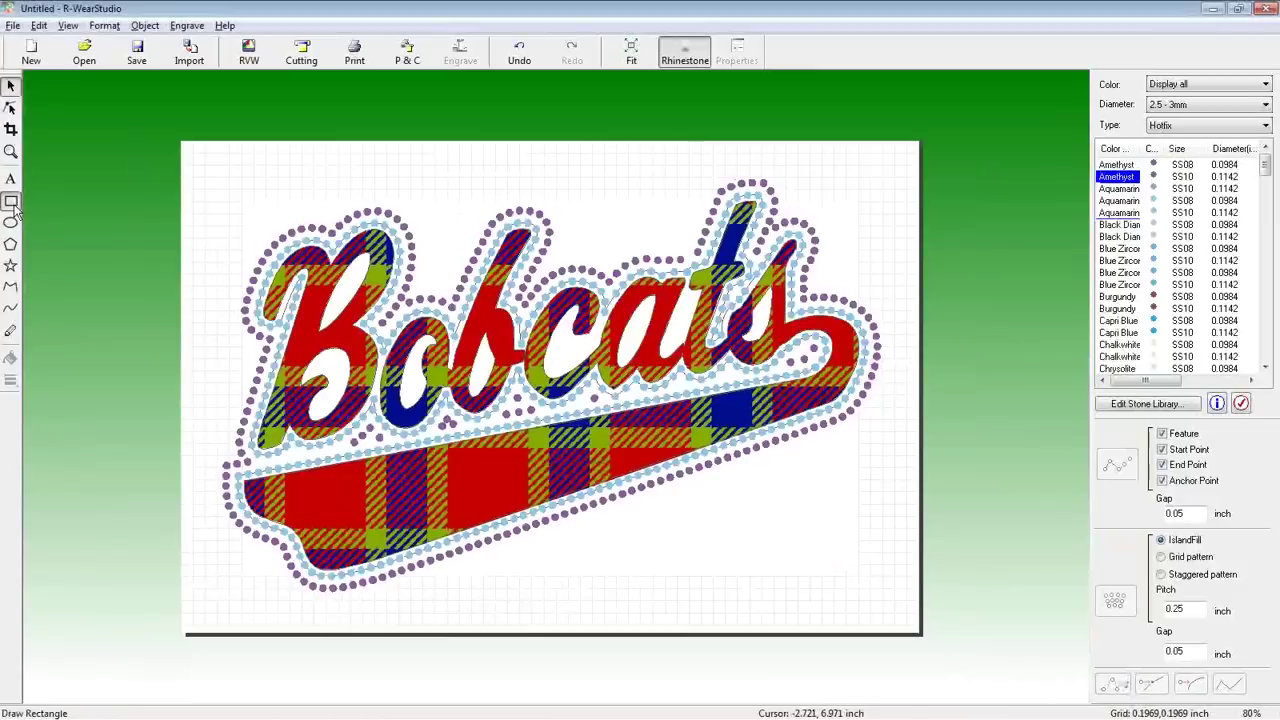
{"action": "mouse_move", "coordinate": [200, 164]}
{"action": "left_mouse_down"}
{"action": "mouse_move", "coordinate": [634, 392]}
{"action": "mouse_move", "coordinate": [920, 562]}
{"action": "mouse_move", "coordinate": [900, 604]}
{"action": "left_mouse_up"}
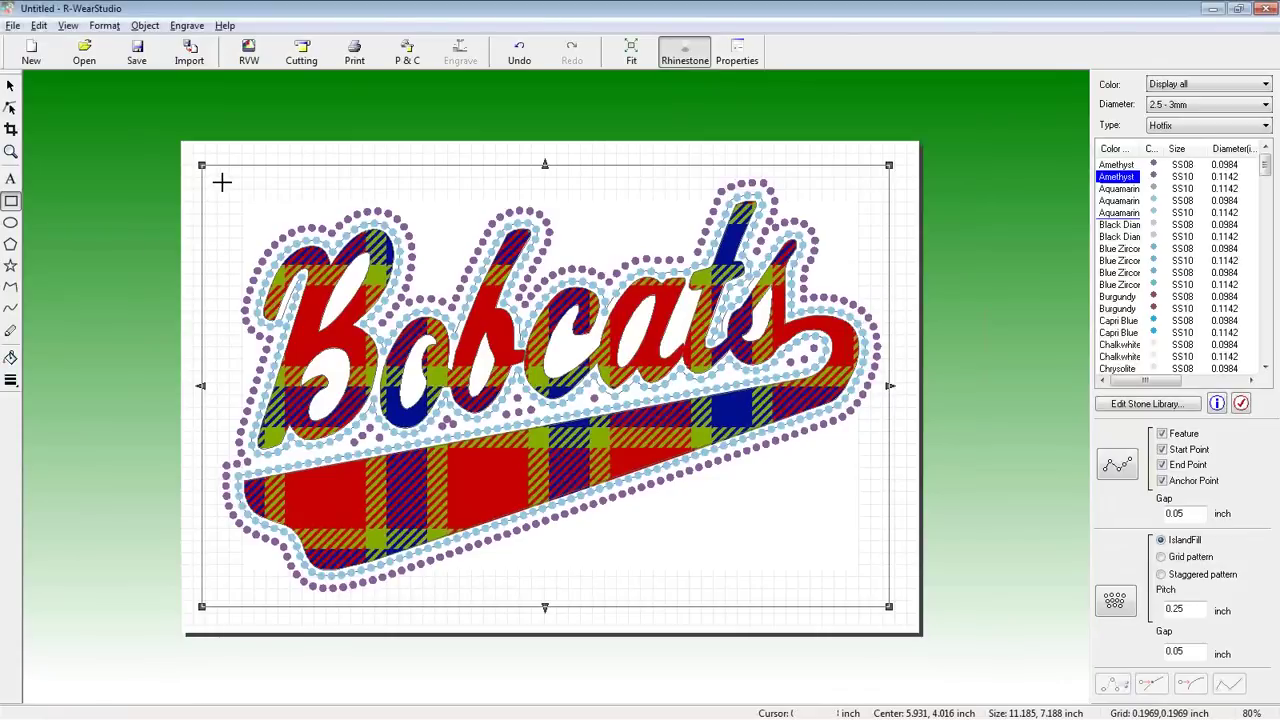
{"action": "left_click_drag", "start_coordinate": [218, 180], "coordinate": [256, 212]}
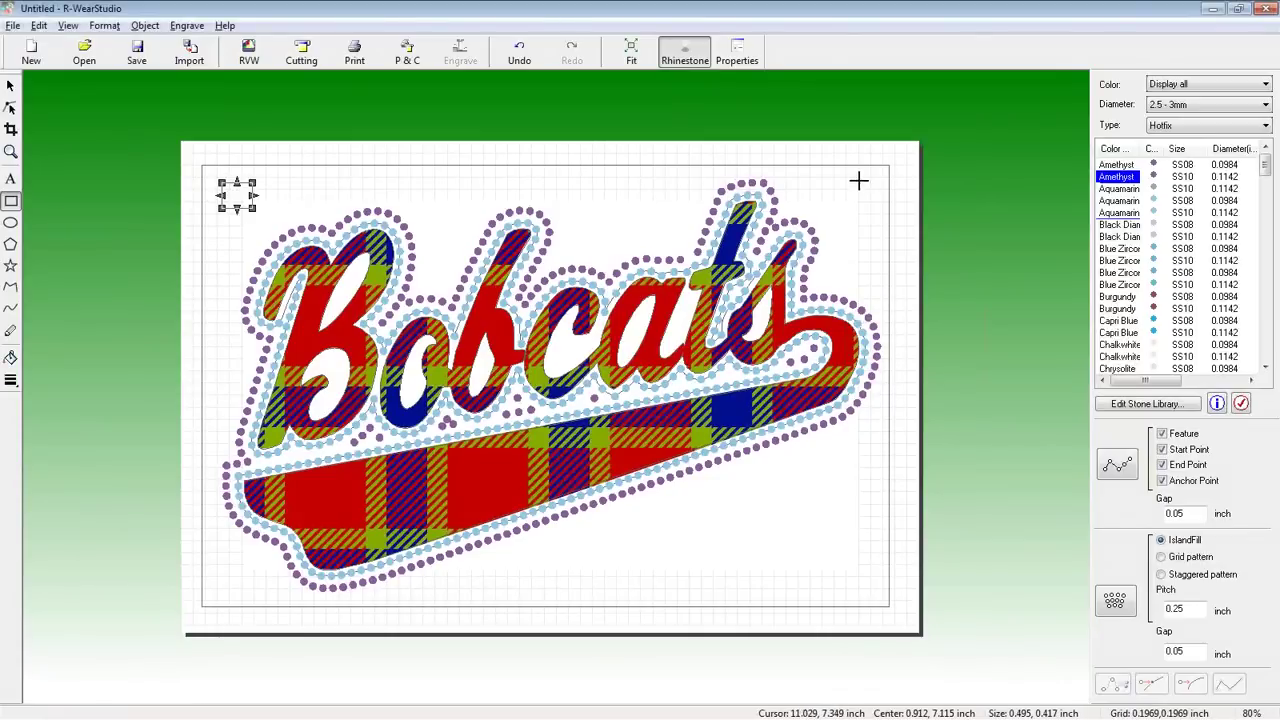
{"action": "left_click_drag", "start_coordinate": [826, 181], "coordinate": [868, 211]}
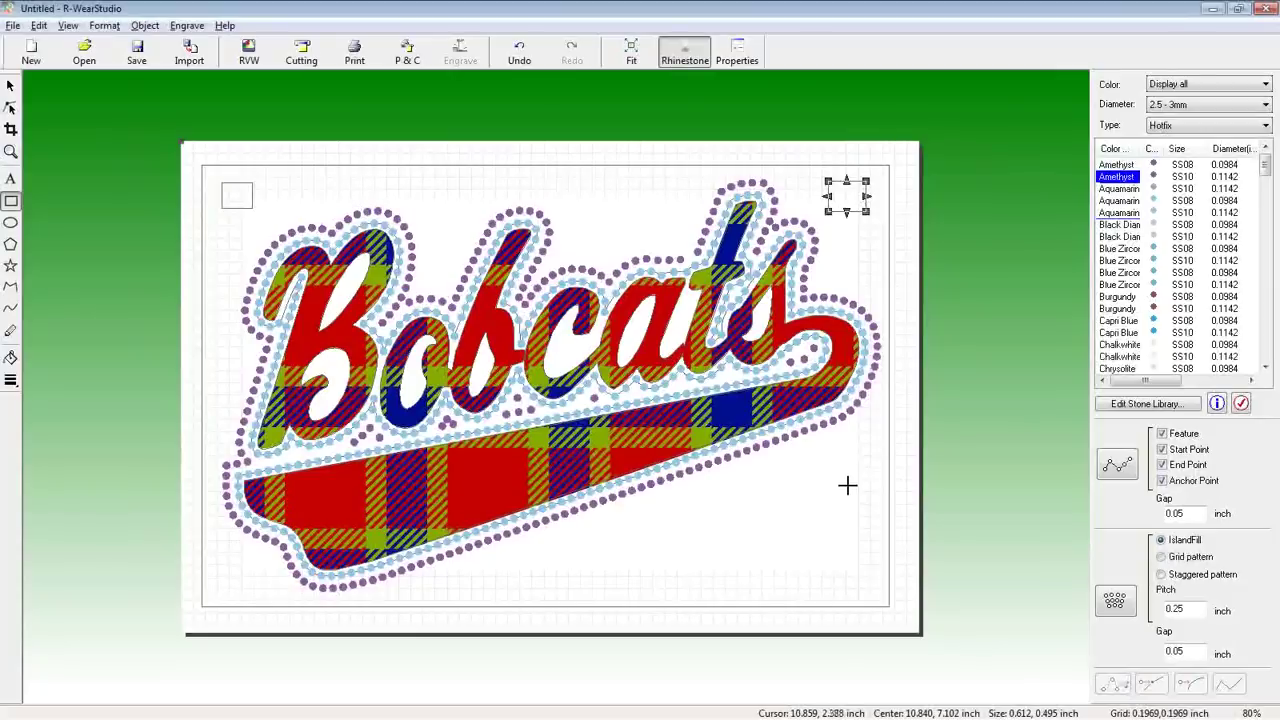
{"action": "left_click_drag", "start_coordinate": [835, 556], "coordinate": [870, 585]}
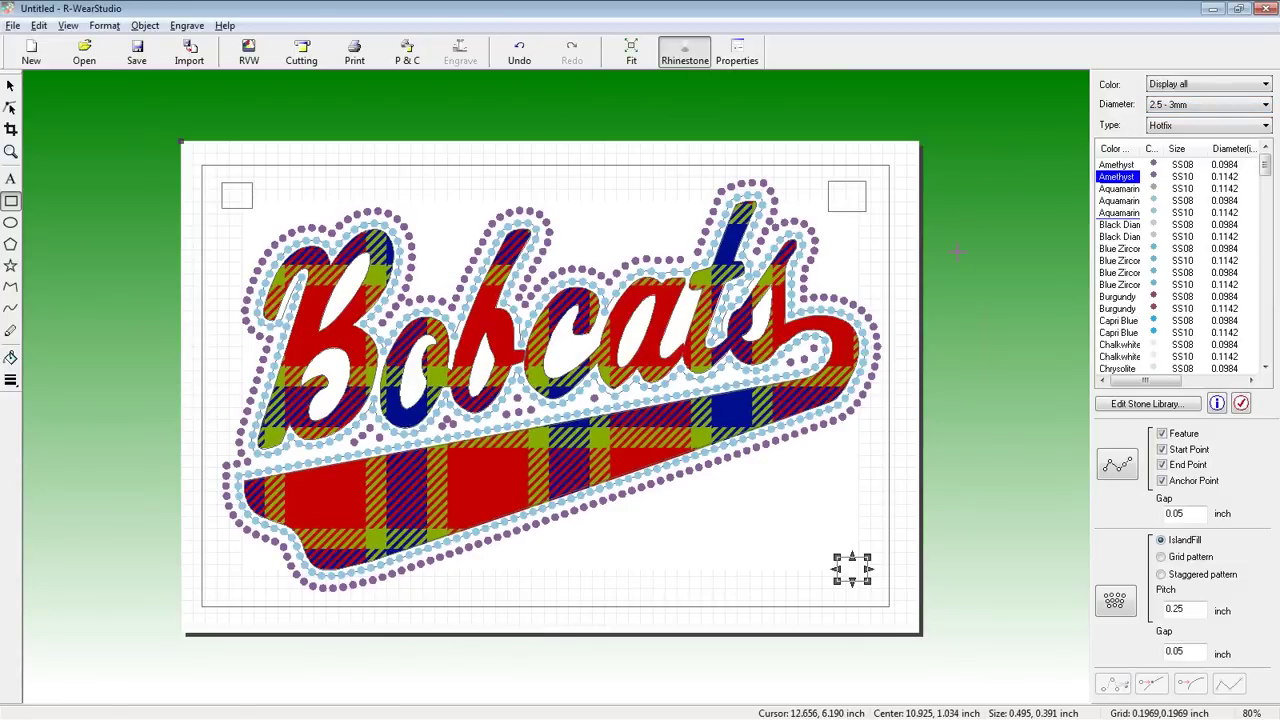
Start a new document with a 12 by 8 inch working size, discarding the changes to the Bobcats design.
{"action": "left_click", "coordinate": [31, 58]}
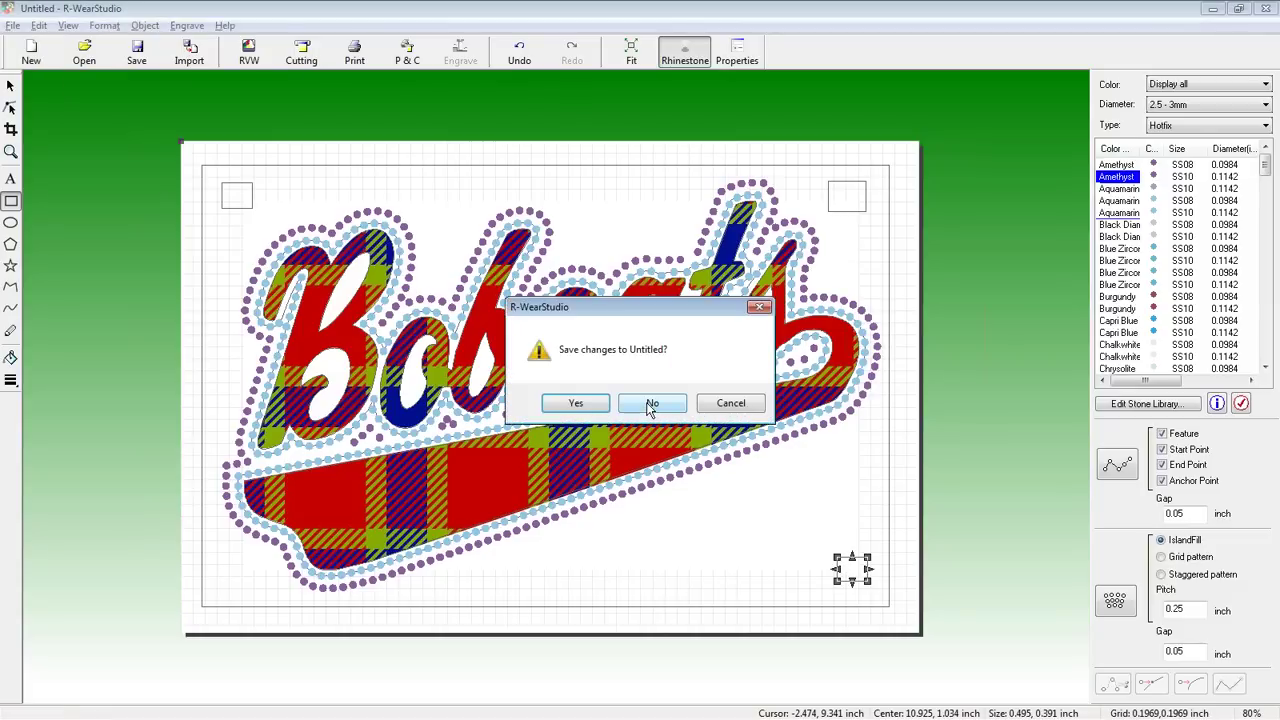
{"action": "left_click", "coordinate": [651, 406]}
{"action": "type", "text": "12"}
{"action": "key", "text": "Tab"}
{"action": "type", "text": "8"}
{"action": "left_click", "coordinate": [648, 405]}
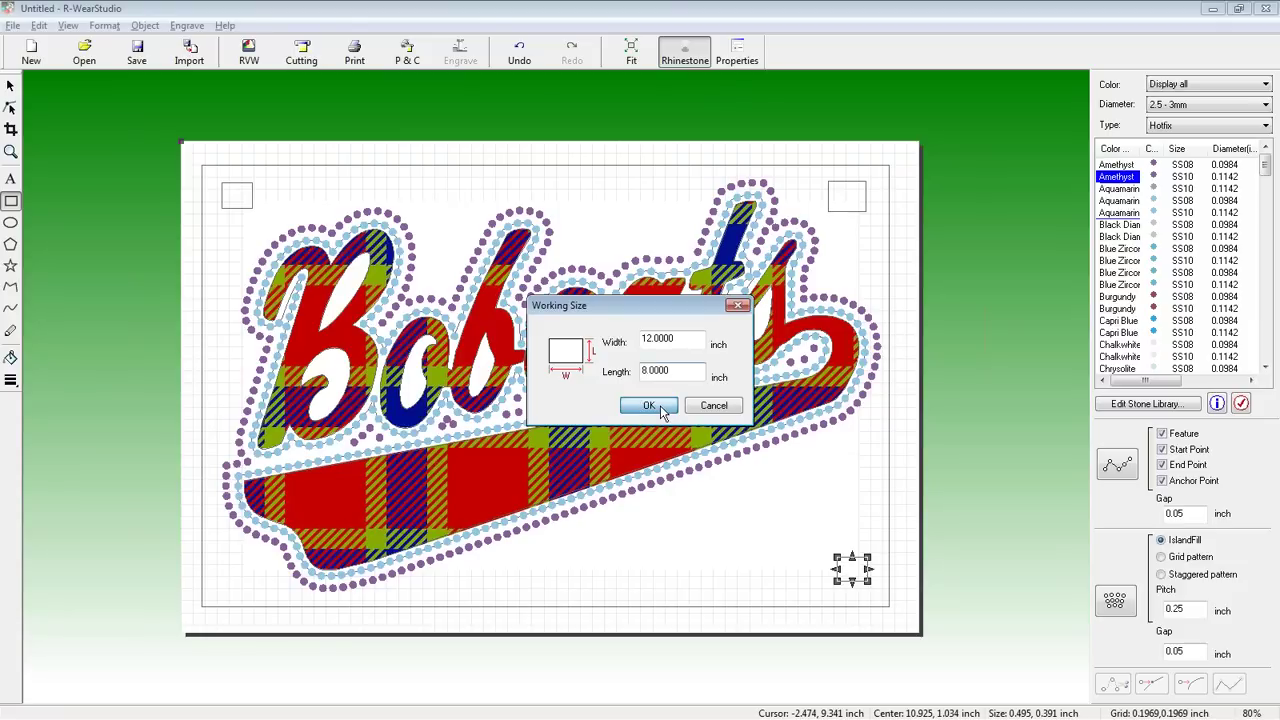
Add the text RWEAR, enlarge it to about 8.59 by 1.68 inches and move it to the middle of the page.
{"action": "left_click", "coordinate": [11, 178]}
{"action": "left_click", "coordinate": [361, 356]}
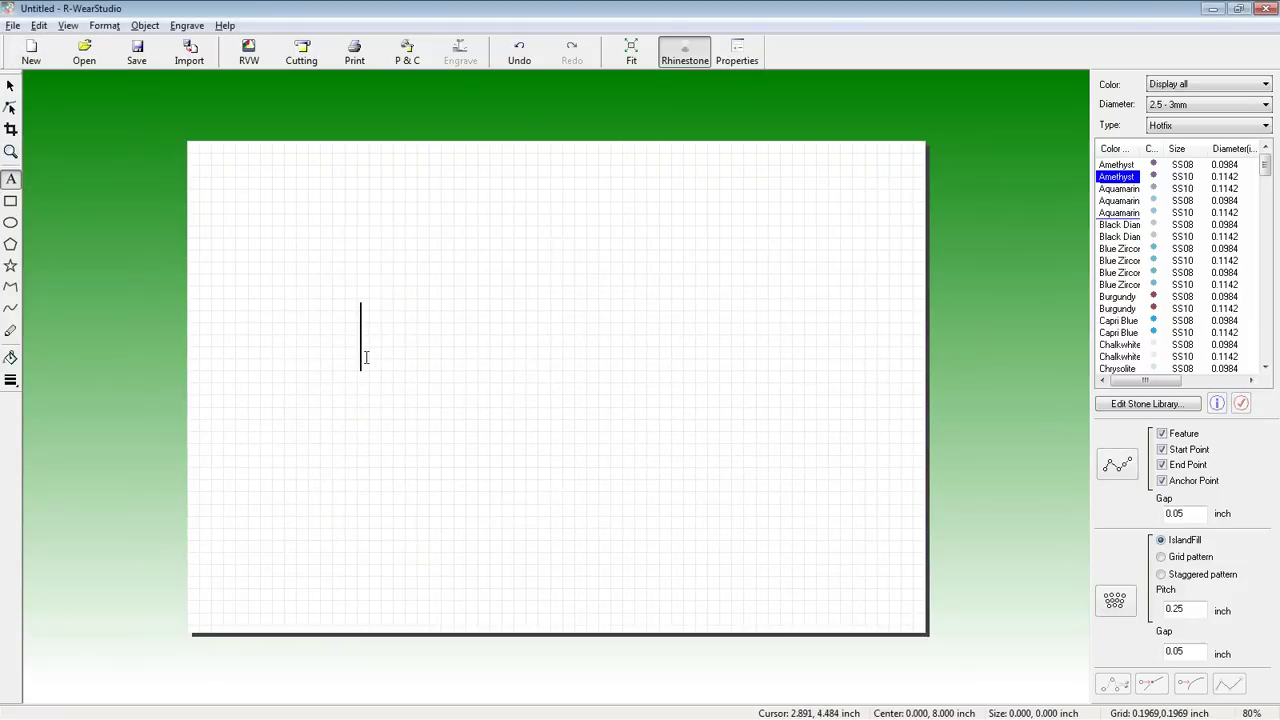
{"action": "type", "text": "RWEAR"}
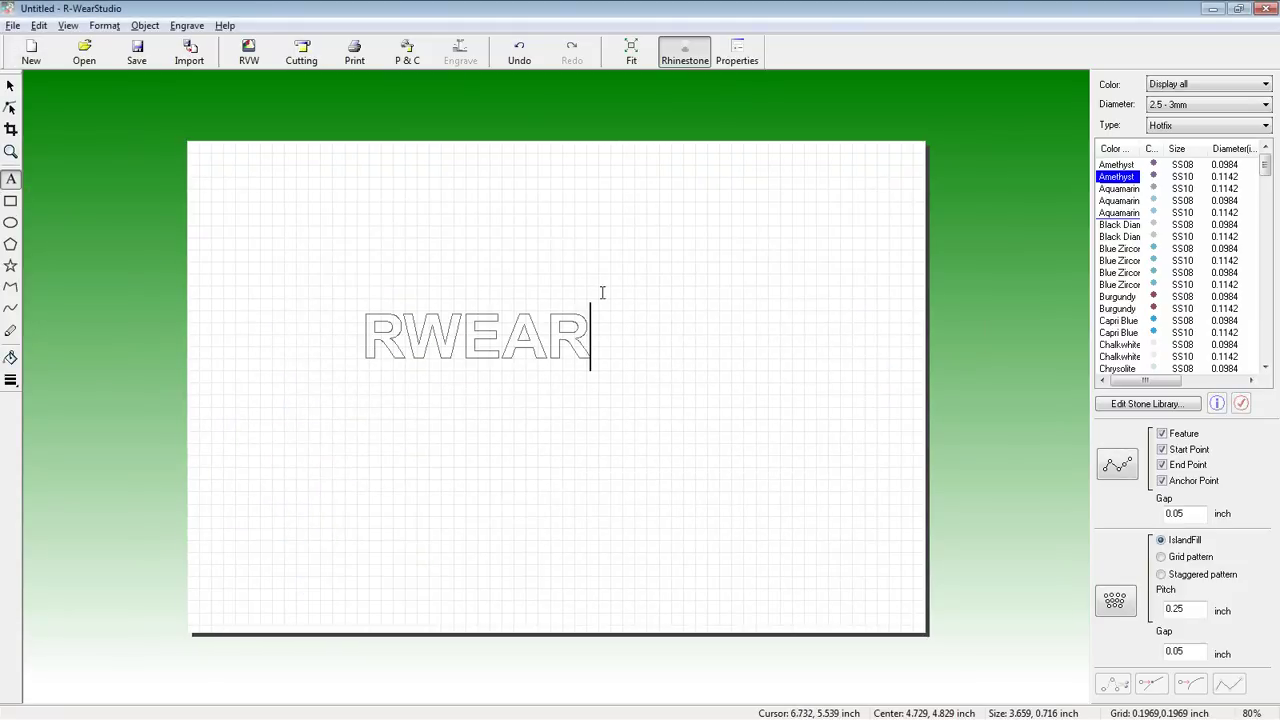
{"action": "left_click", "coordinate": [11, 86]}
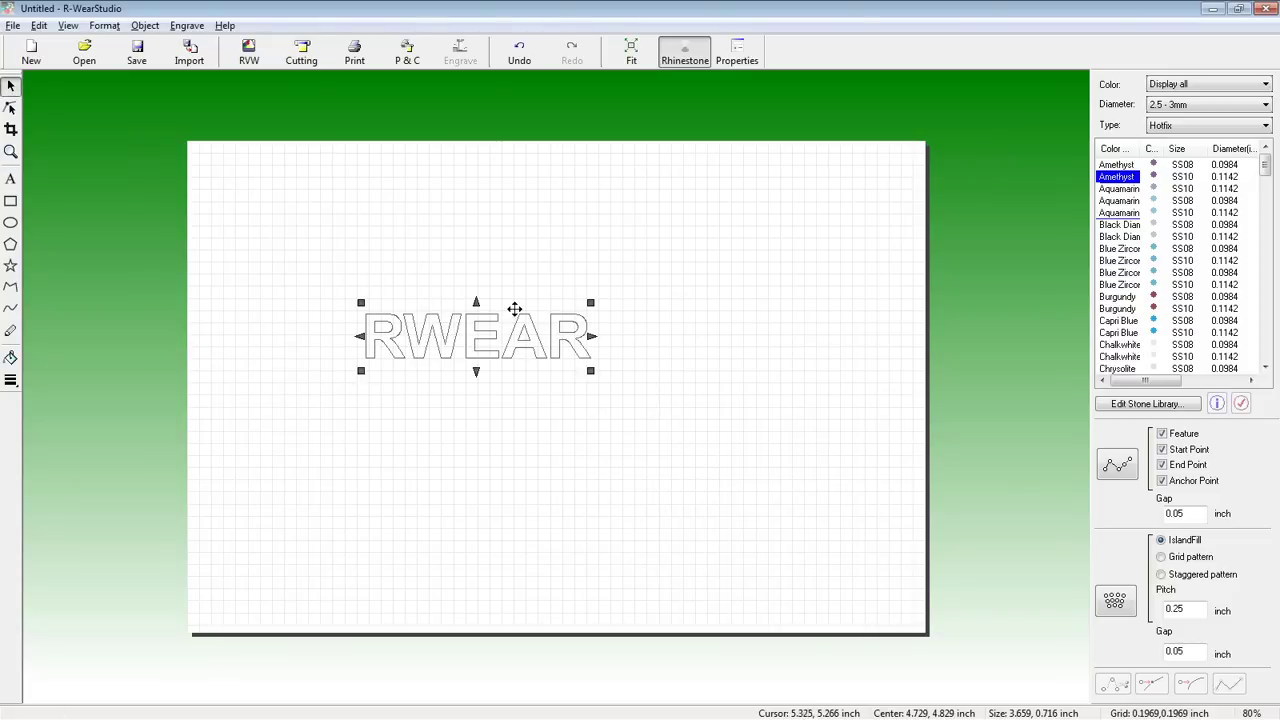
{"action": "left_click_drag", "start_coordinate": [590, 302], "coordinate": [900, 210]}
{"action": "left_click_drag", "start_coordinate": [751, 263], "coordinate": [654, 311]}
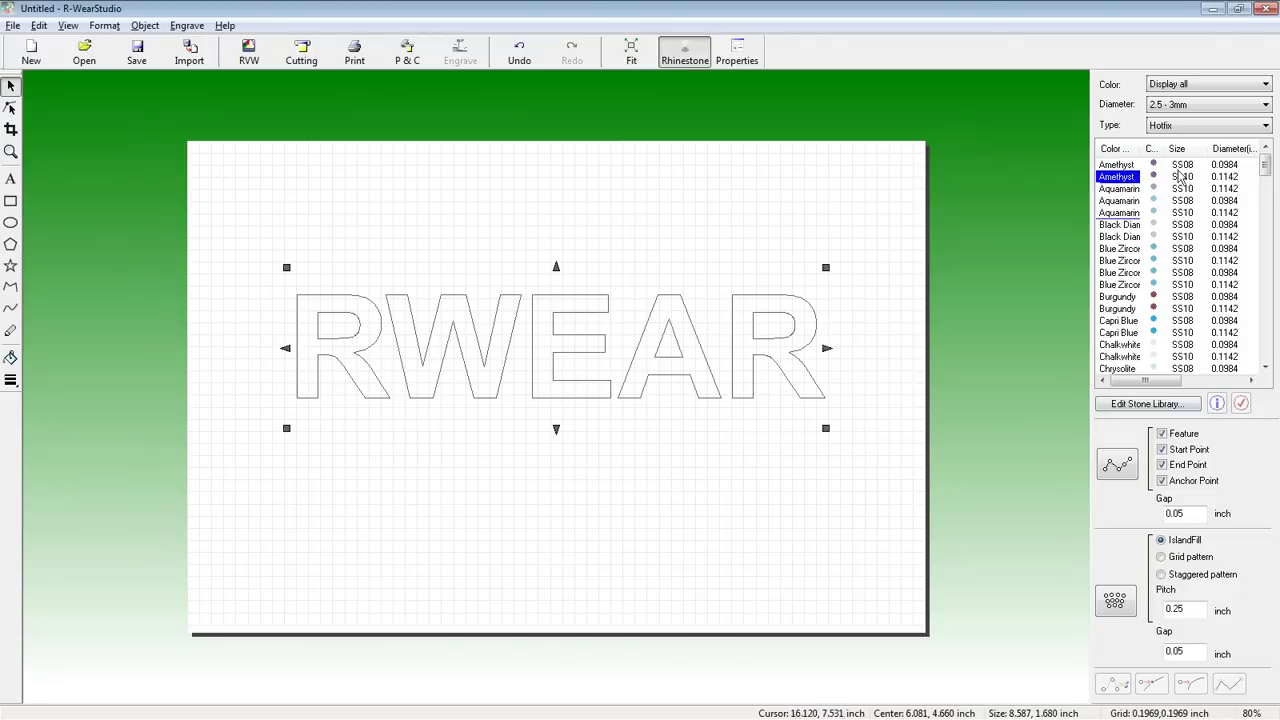
Try lining the RWEAR letters with Amethyst SS10 rhinestones and undo the stone placement.
{"action": "left_click", "coordinate": [1115, 470]}
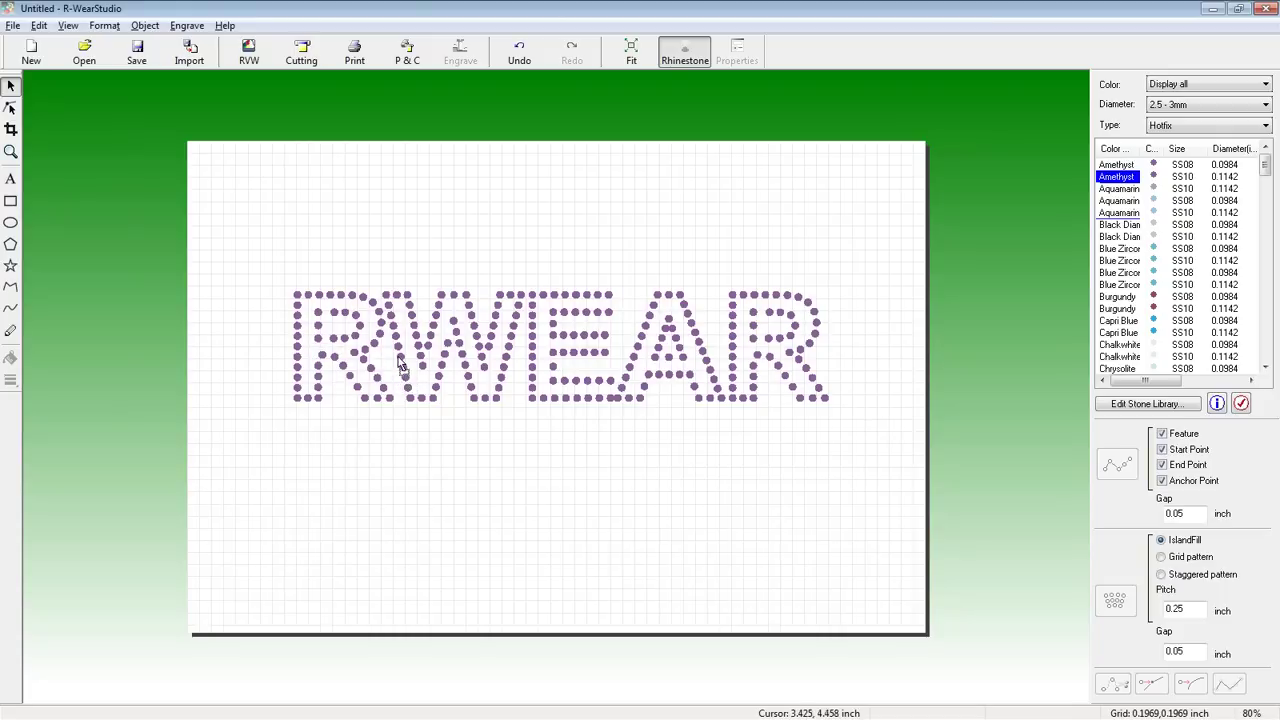
{"action": "left_click", "coordinate": [510, 62]}
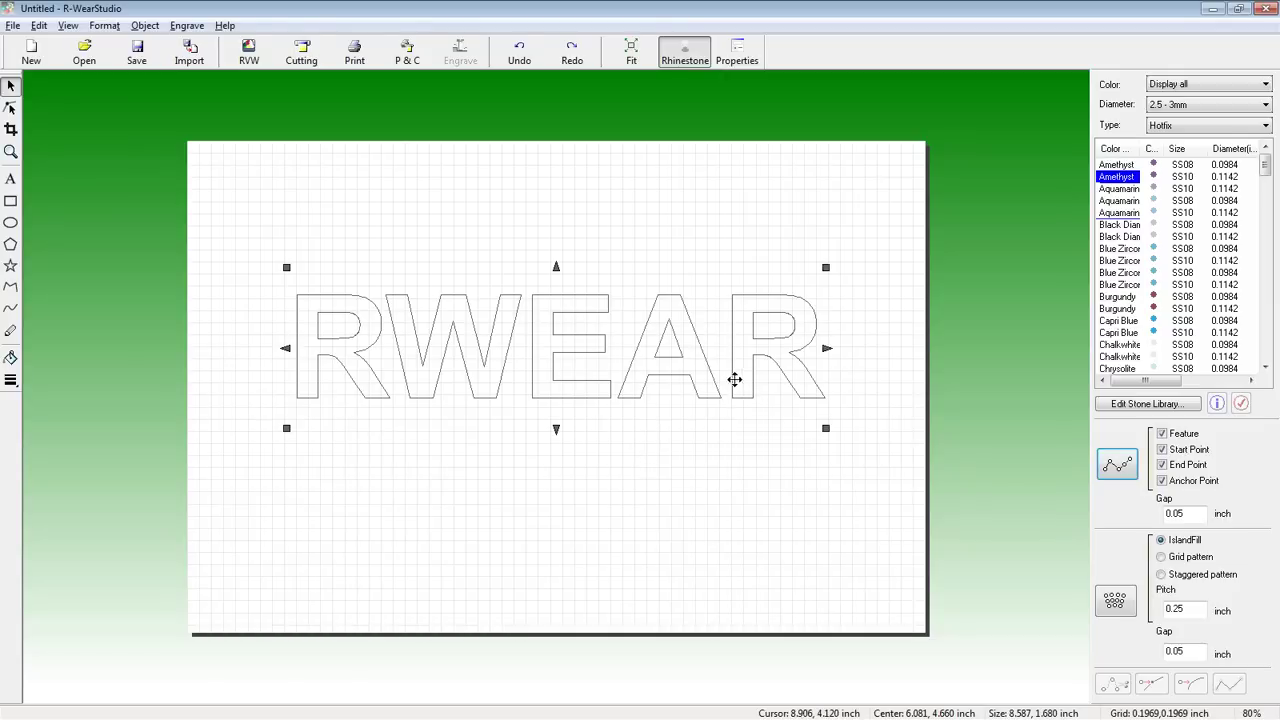
Examine the font format settings and the size and shape properties of the RWEAR text.
{"action": "left_click", "coordinate": [140, 27]}
{"action": "mouse_move", "coordinate": [104, 25]}
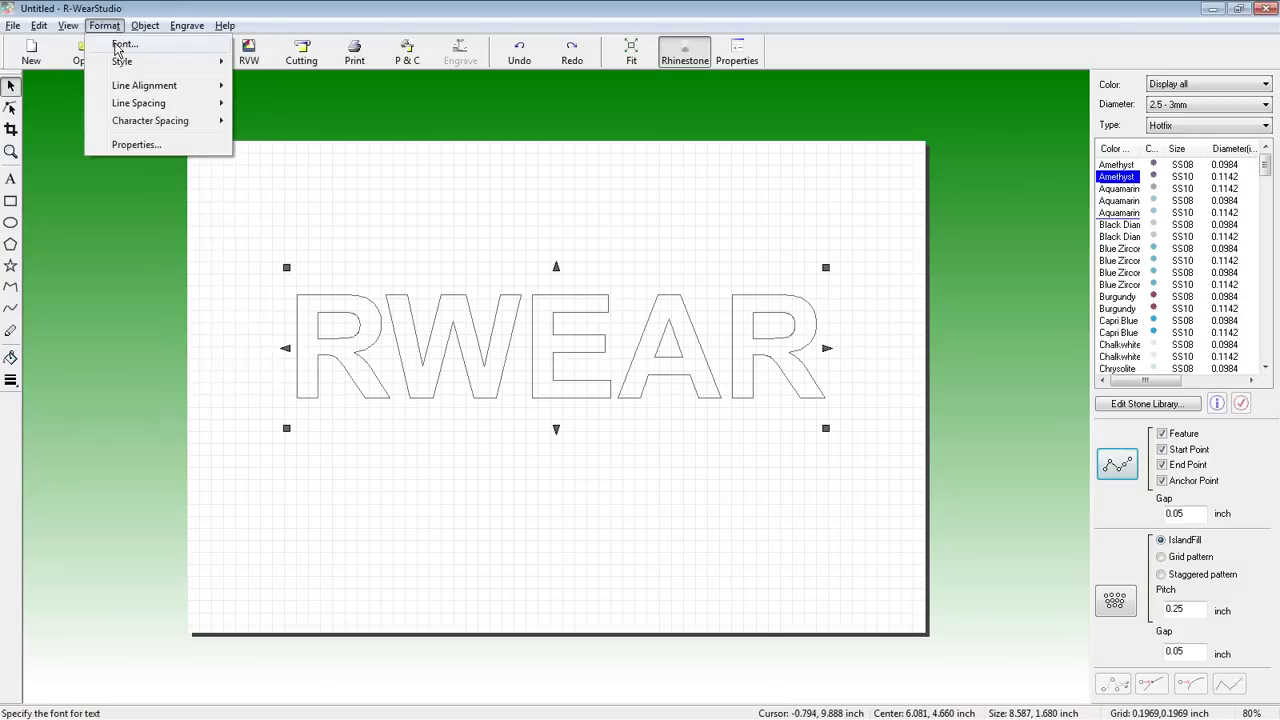
{"action": "left_click", "coordinate": [120, 45]}
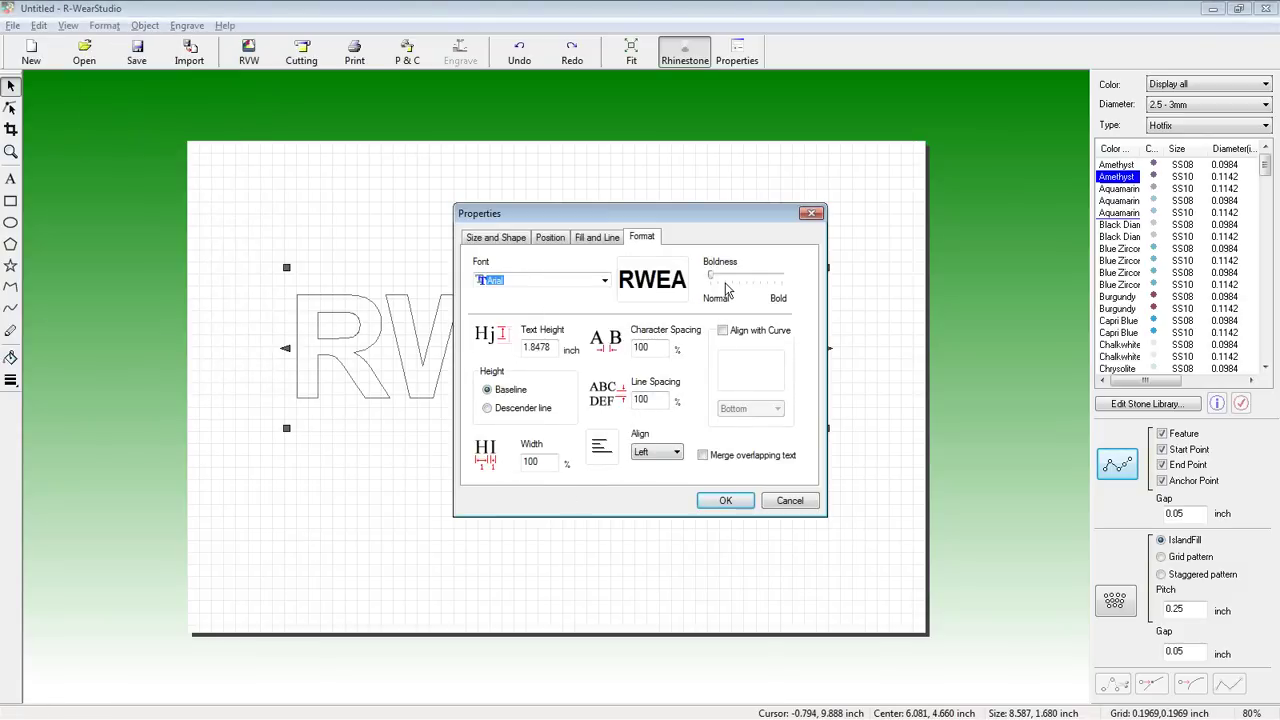
{"action": "mouse_move", "coordinate": [718, 283]}
{"action": "left_mouse_down"}
{"action": "mouse_move", "coordinate": [743, 283]}
{"action": "mouse_move", "coordinate": [709, 285]}
{"action": "left_mouse_up"}
{"action": "left_click", "coordinate": [512, 240]}
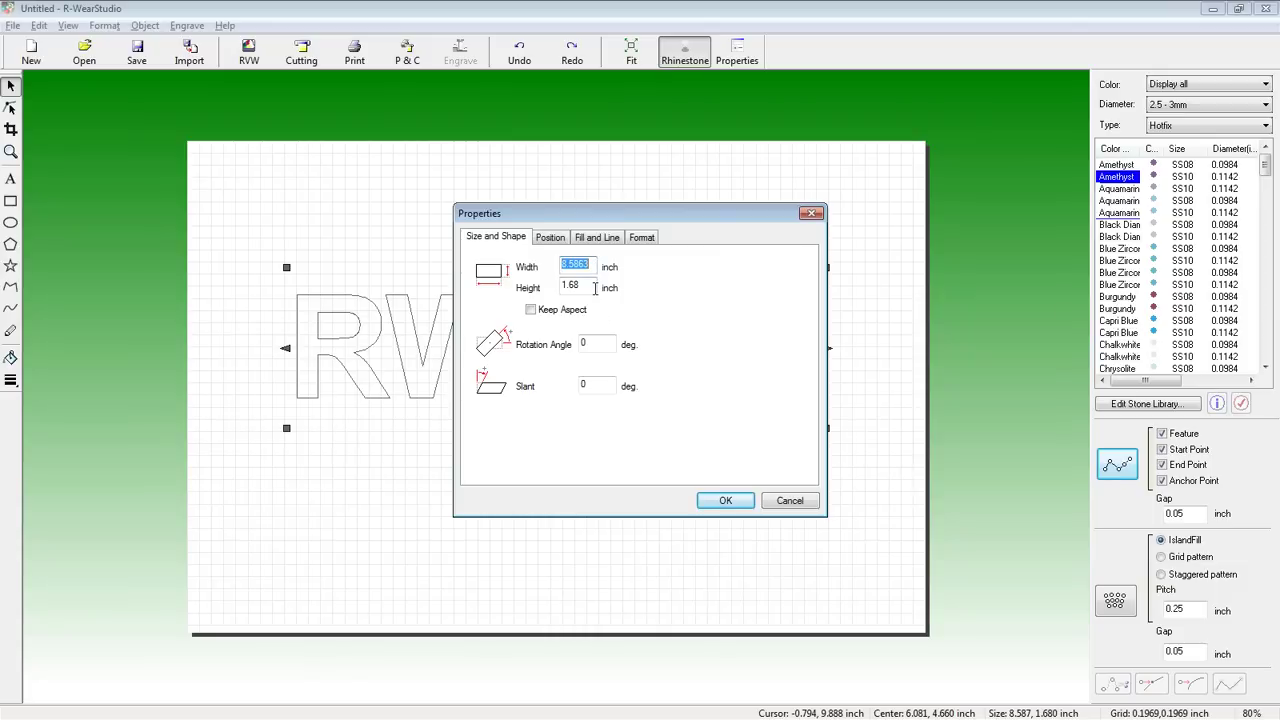
{"action": "left_click", "coordinate": [722, 501]}
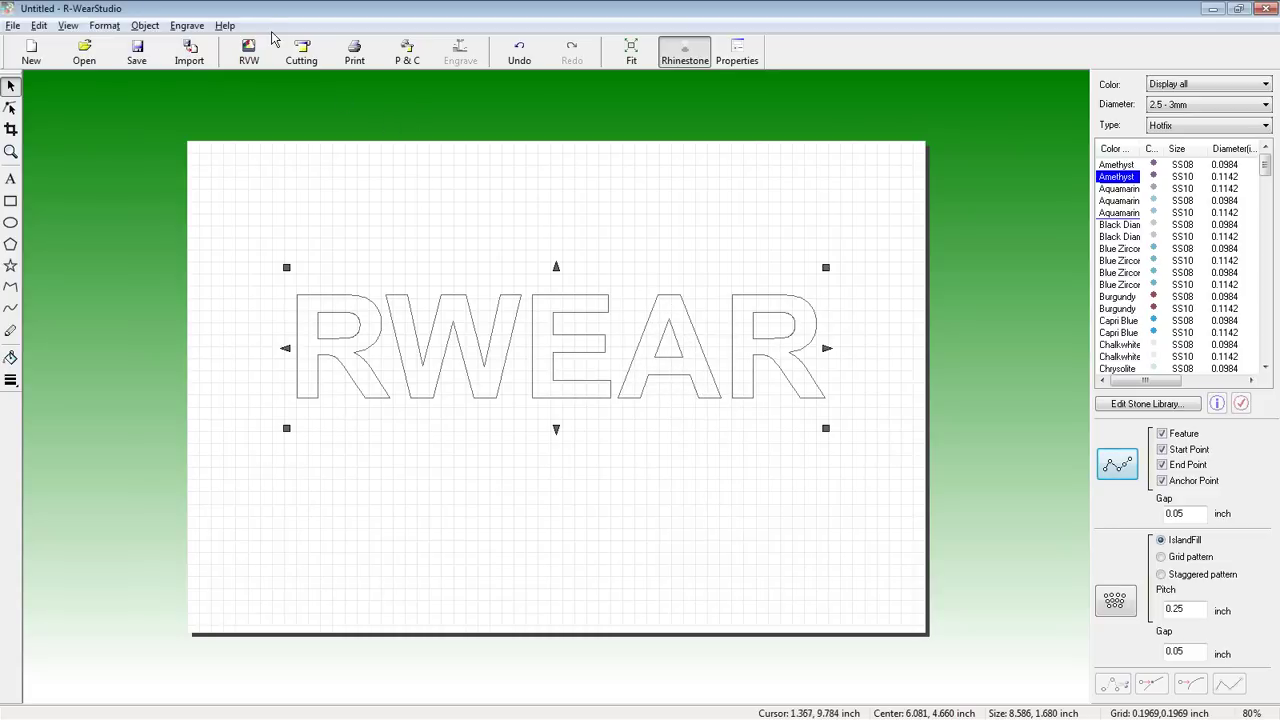
Change the font of the RWEAR text from Arial to BadaBoom BB.
{"action": "left_click", "coordinate": [138, 25]}
{"action": "left_click", "coordinate": [240, 118]}
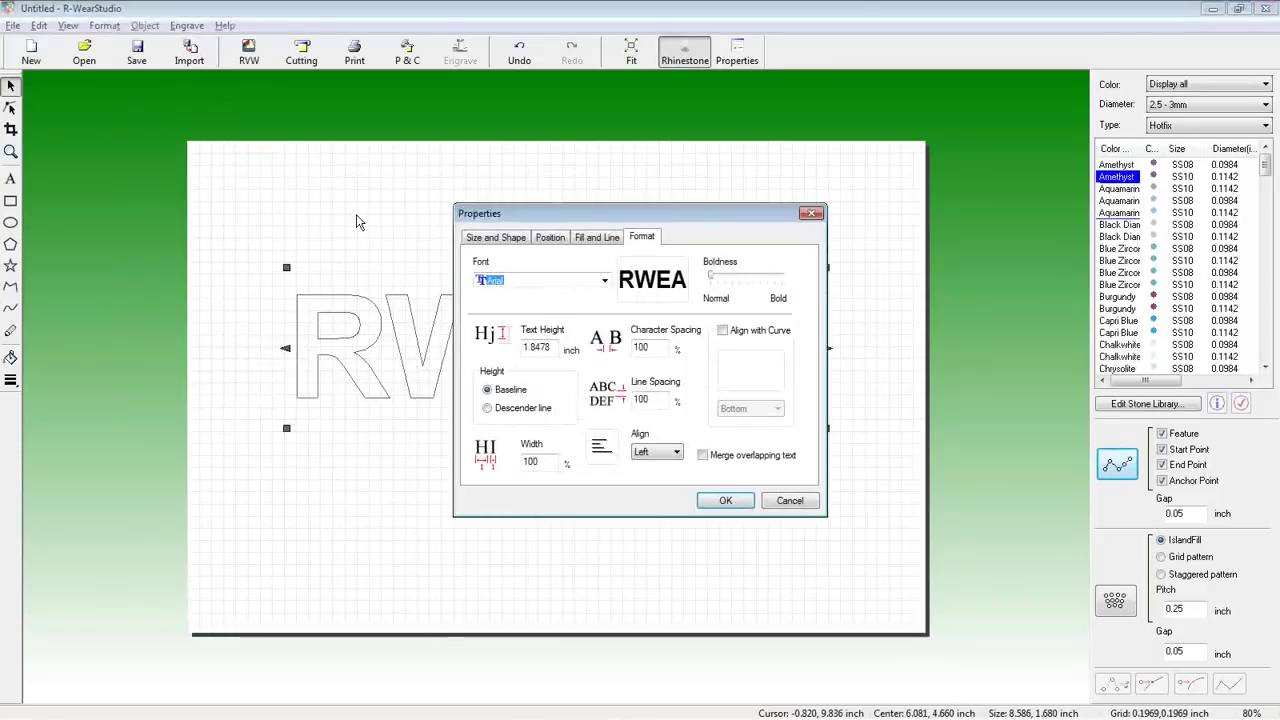
{"action": "left_click", "coordinate": [586, 284]}
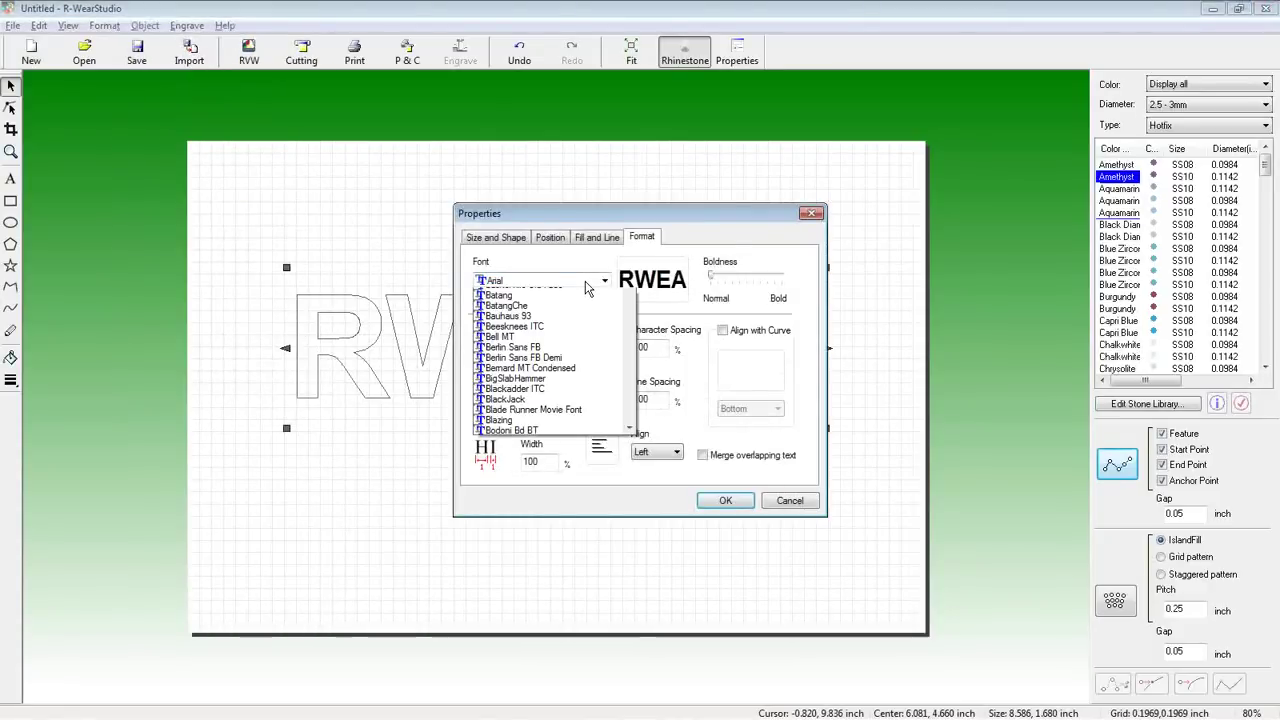
{"action": "key", "text": "b"}
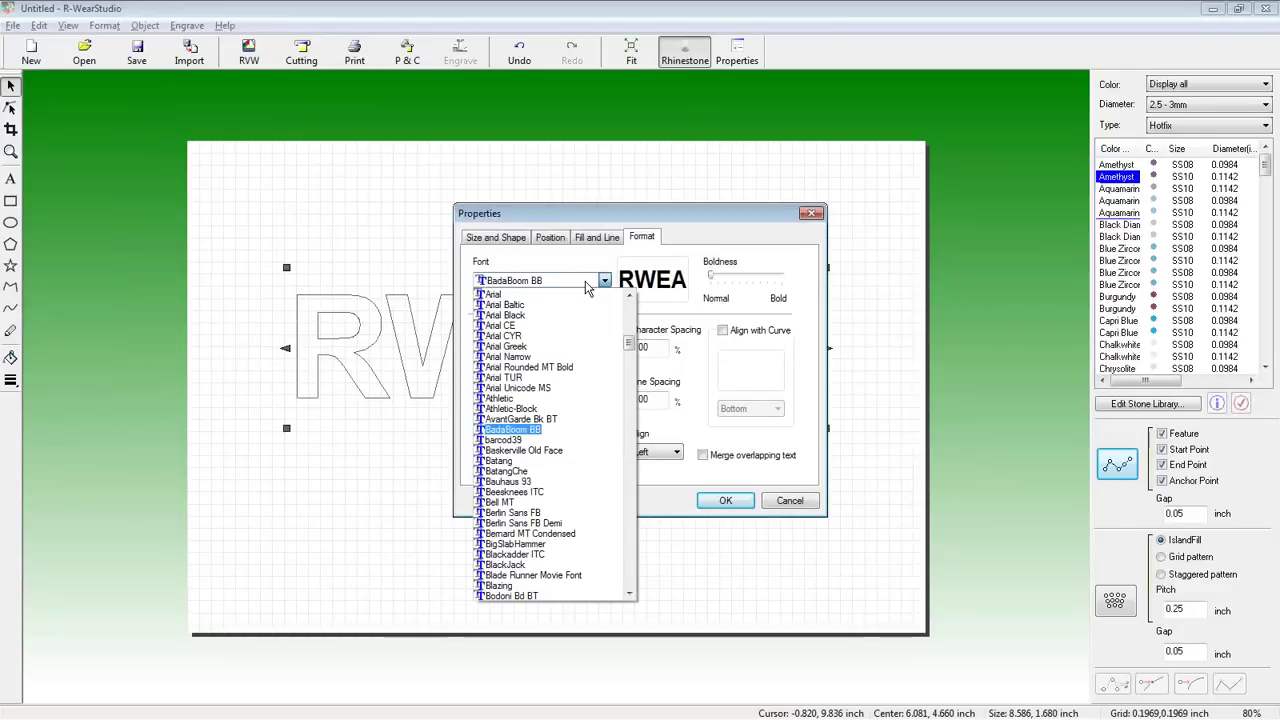
{"action": "key", "text": "d"}
{"action": "key", "text": "d"}
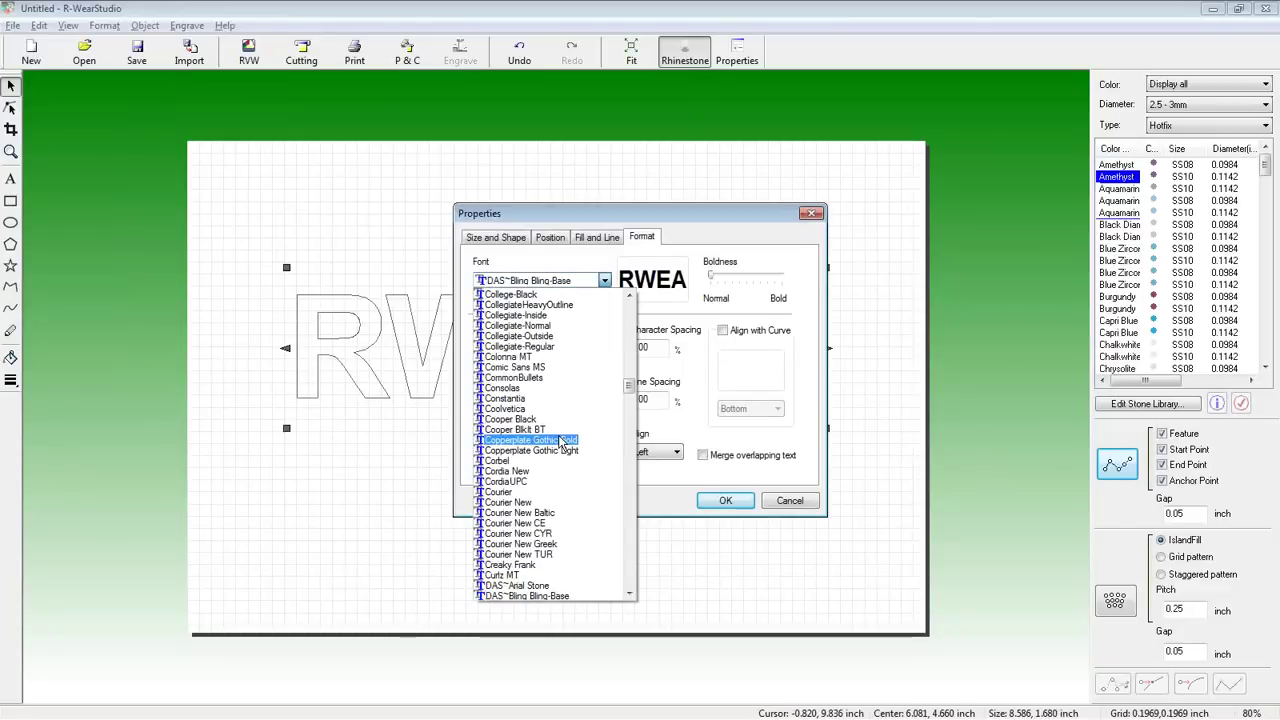
{"action": "scroll", "coordinate": [565, 390], "scroll_direction": "up", "scroll_amount": 1}
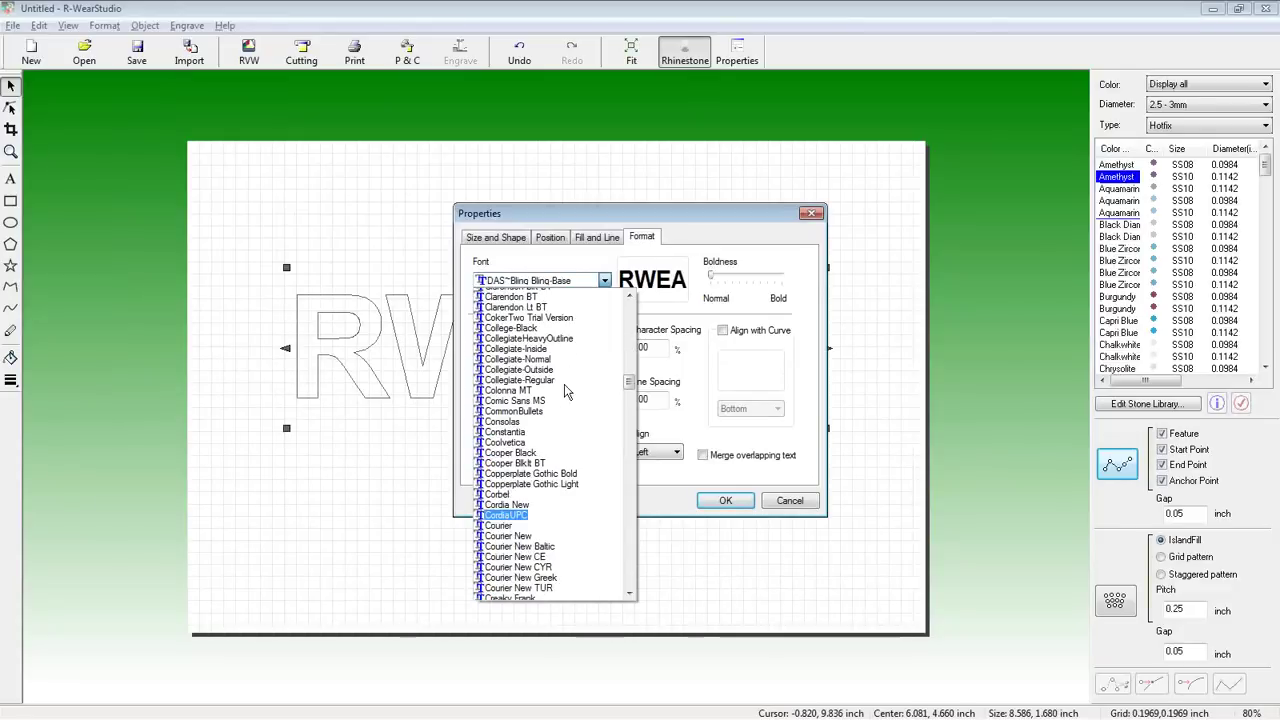
{"action": "scroll", "coordinate": [565, 390], "scroll_direction": "up", "scroll_amount": 10}
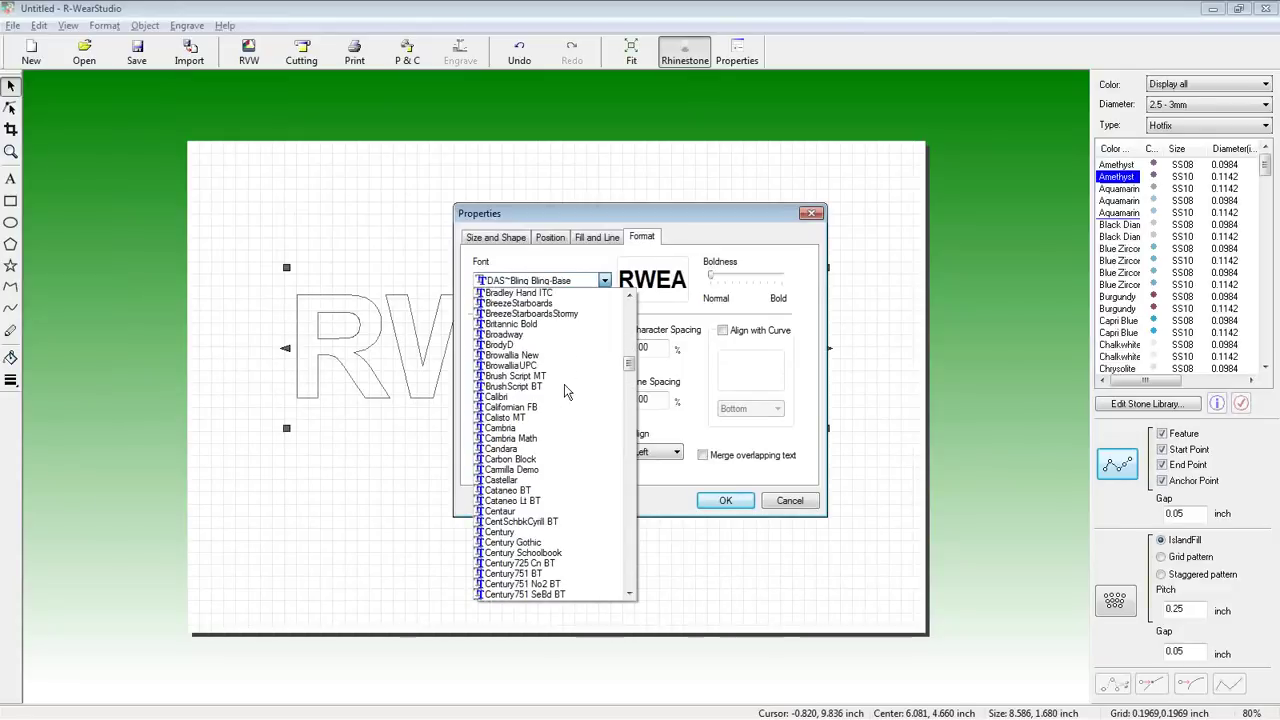
{"action": "scroll", "coordinate": [560, 388], "scroll_direction": "up", "scroll_amount": 12}
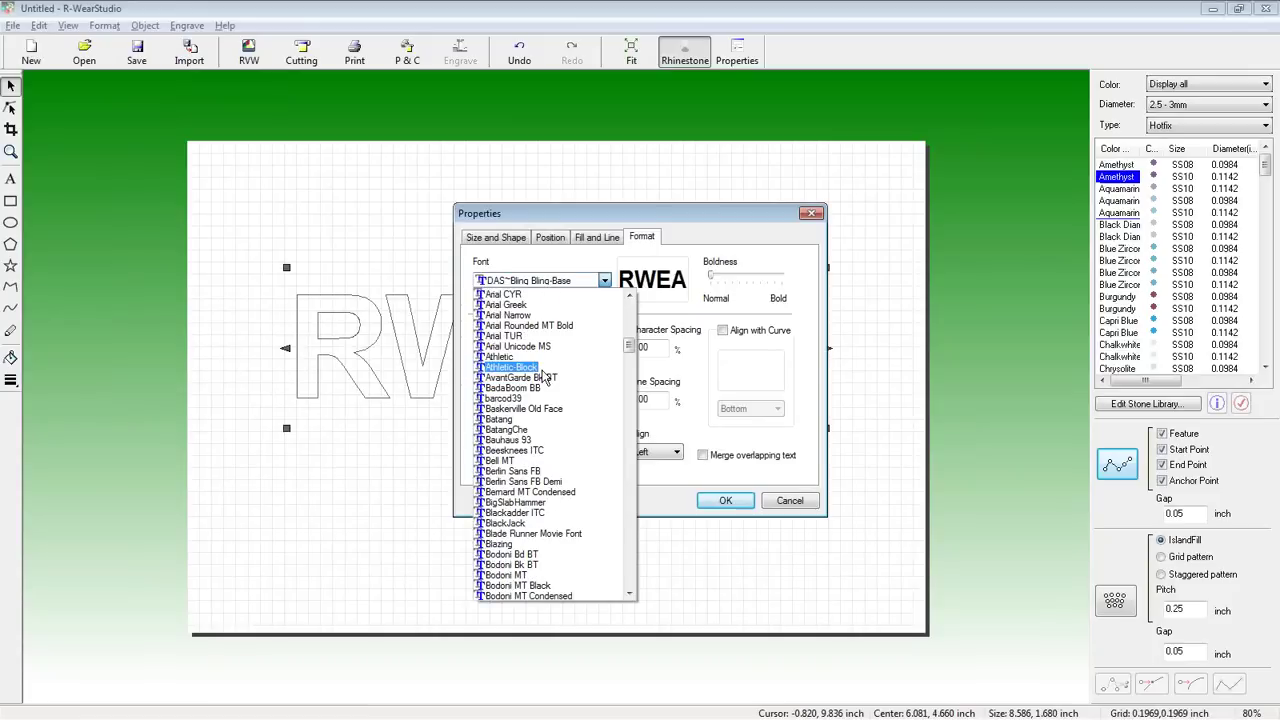
{"action": "left_click", "coordinate": [540, 388]}
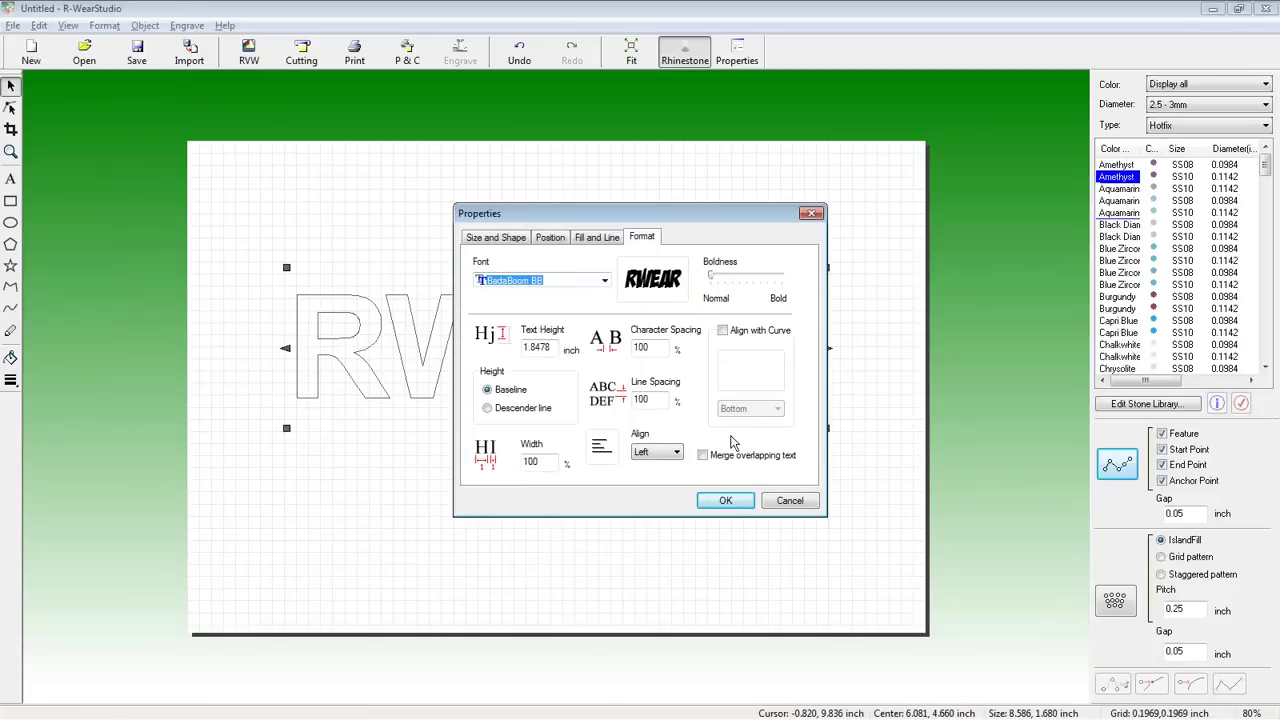
{"action": "left_click", "coordinate": [724, 499]}
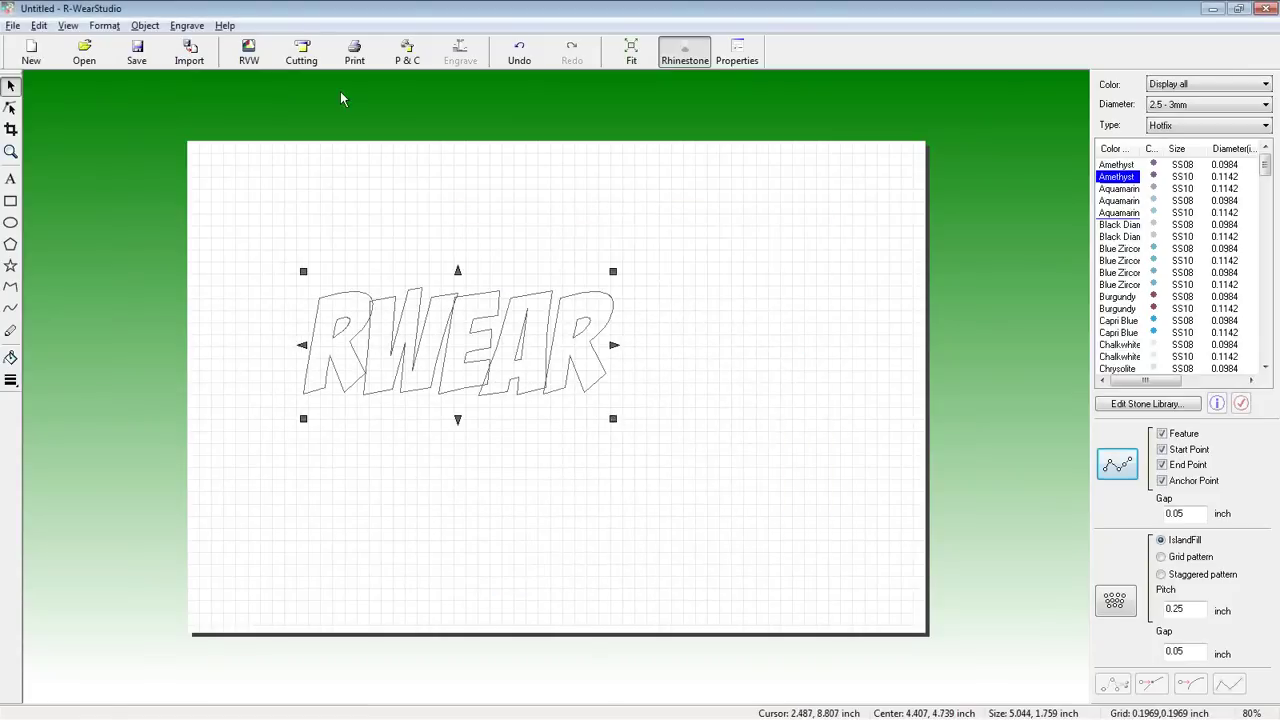
Set the character spacing of the RWEAR text to 200%.
{"action": "left_click", "coordinate": [145, 25]}
{"action": "left_click", "coordinate": [170, 150]}
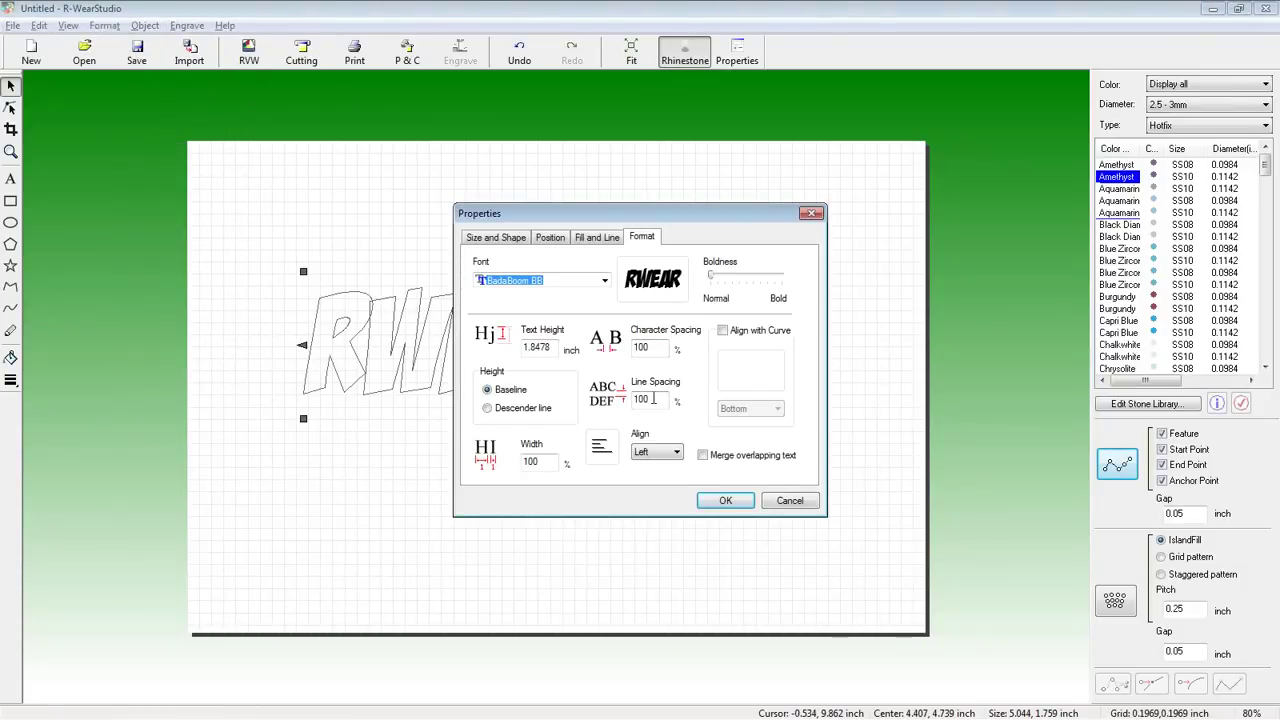
{"action": "left_click_drag", "start_coordinate": [656, 348], "coordinate": [628, 345]}
{"action": "type", "text": "200"}
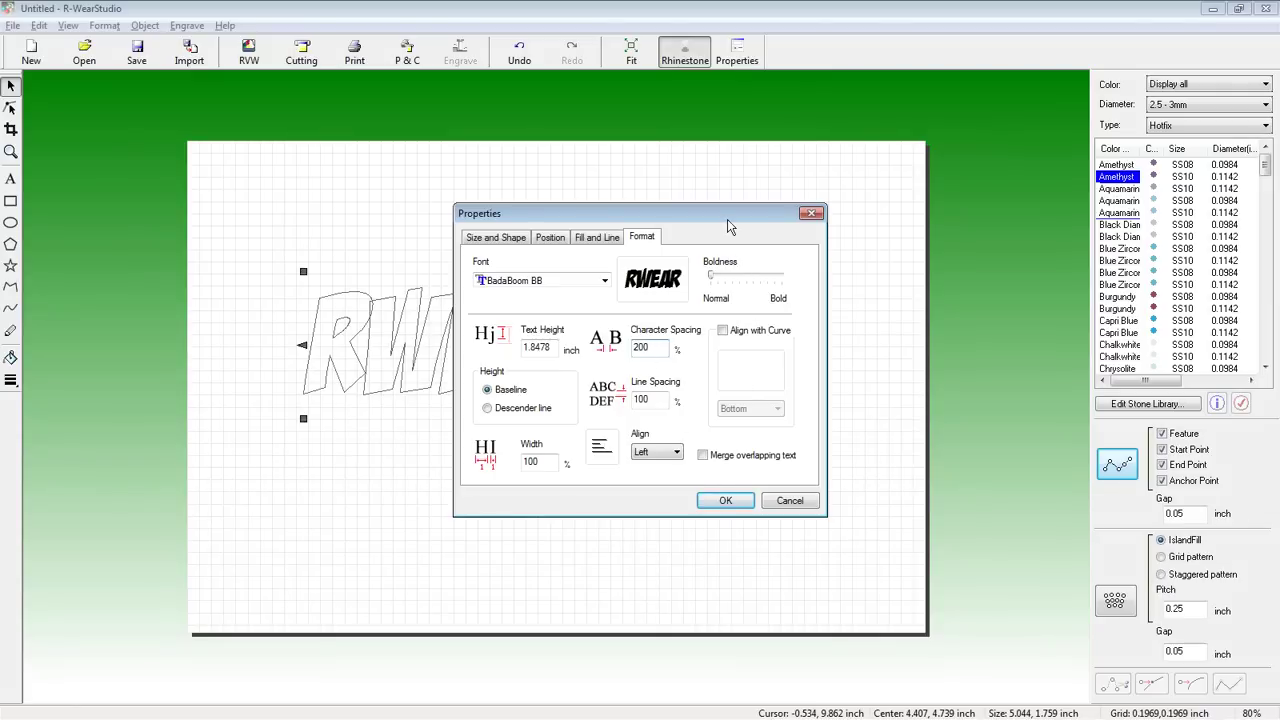
{"action": "left_click_drag", "start_coordinate": [725, 214], "coordinate": [880, 194]}
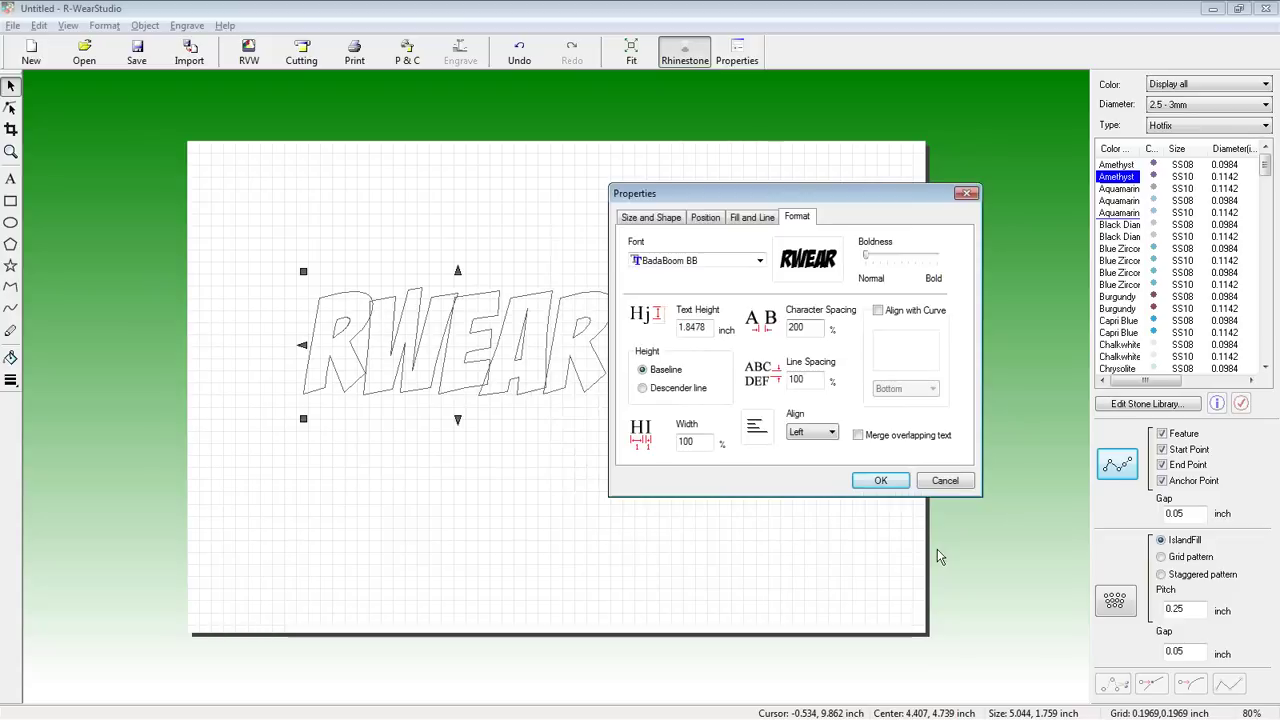
{"action": "left_click", "coordinate": [900, 482]}
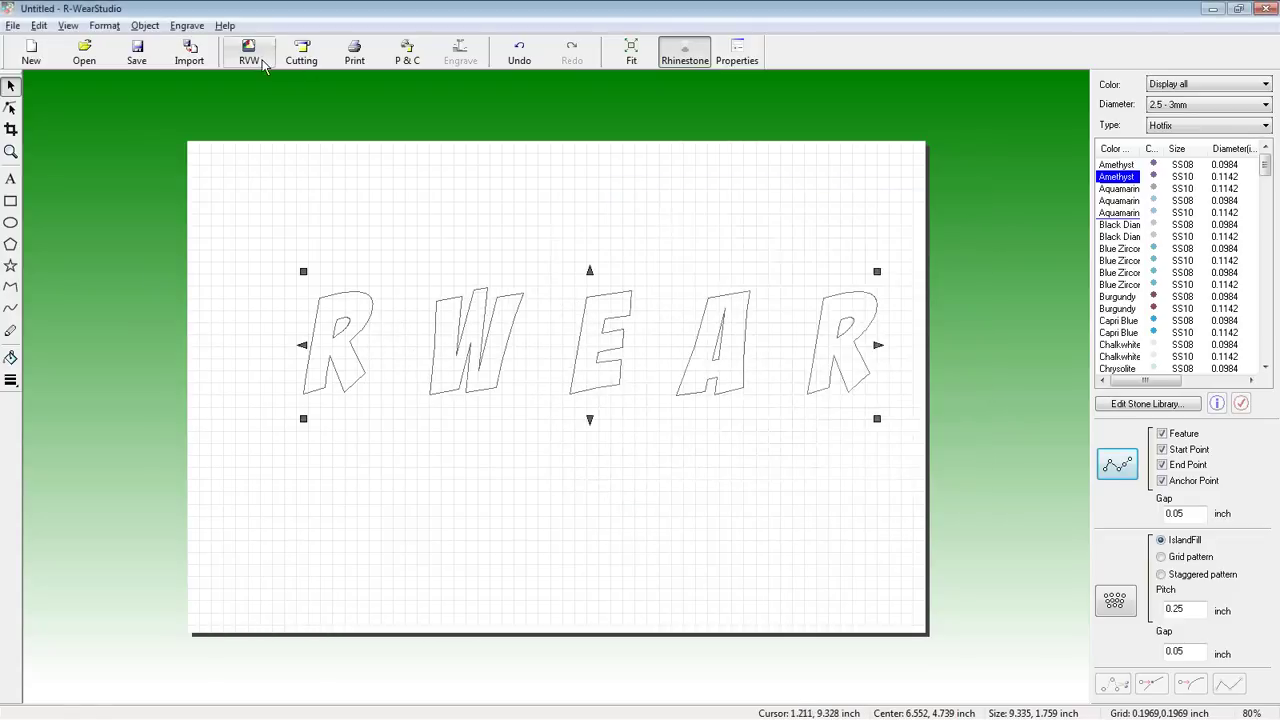
Set the character spacing of the RWEAR text to 150%.
{"action": "left_click", "coordinate": [145, 25]}
{"action": "left_click", "coordinate": [380, 254]}
{"action": "double_click", "coordinate": [642, 346]}
{"action": "type", "text": "150"}
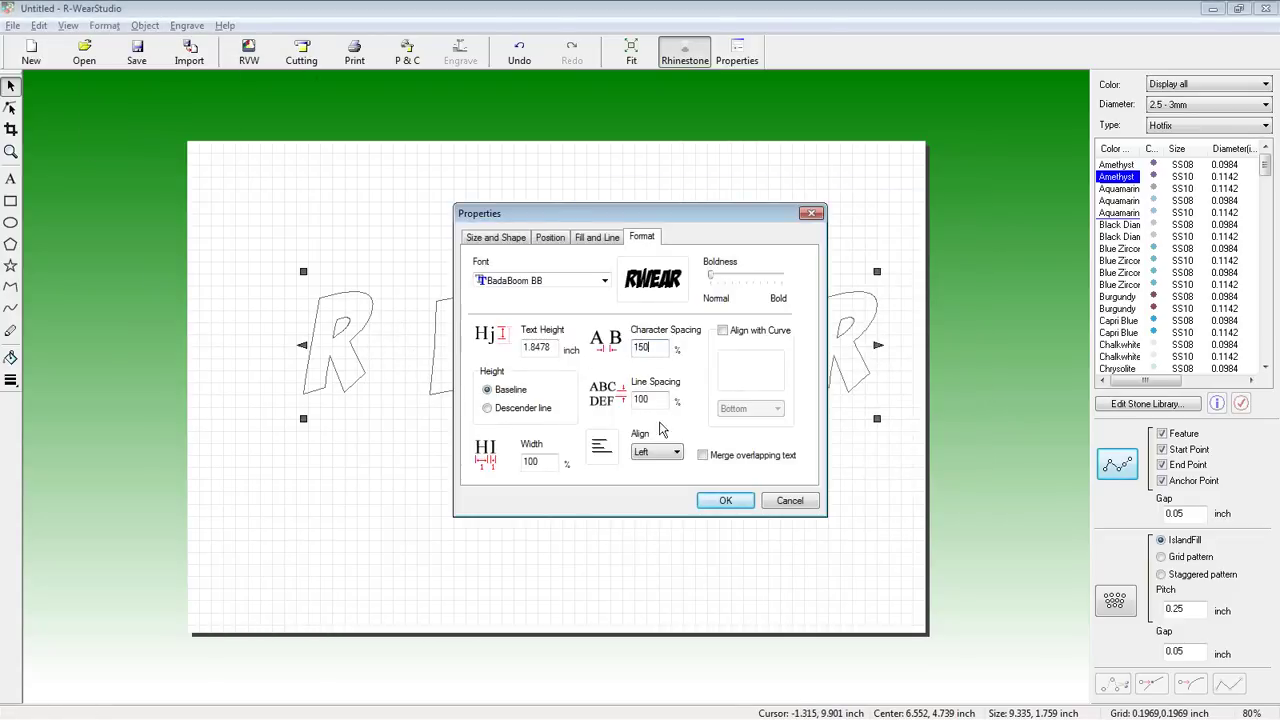
{"action": "left_click", "coordinate": [726, 501]}
Try lining the BadaBoom BB letters with Amethyst SS10 rhinestones and undo the stone placement.
{"action": "left_click", "coordinate": [1125, 470]}
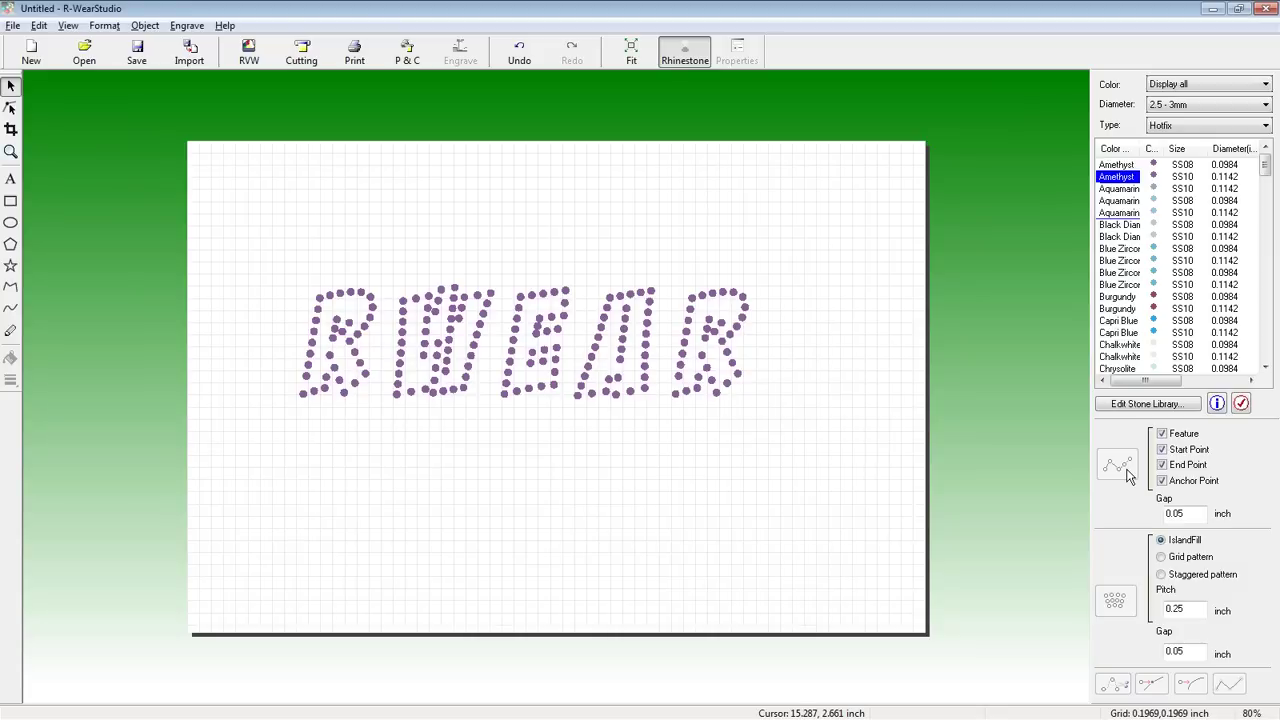
{"action": "key", "text": "ctrl+z"}
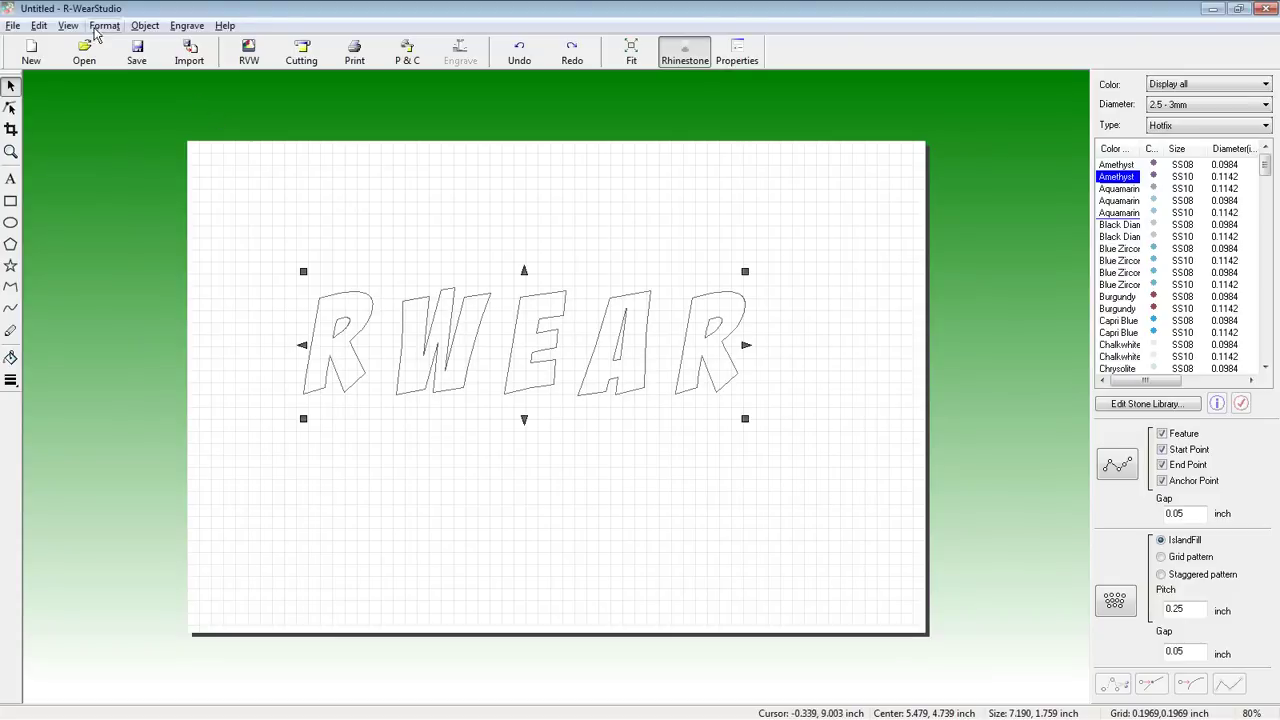
Switch to the SFEdit2 stroke font editor and create a new stroke font with BadaBoom BB as the base font.
{"action": "left_click", "coordinate": [13, 26]}
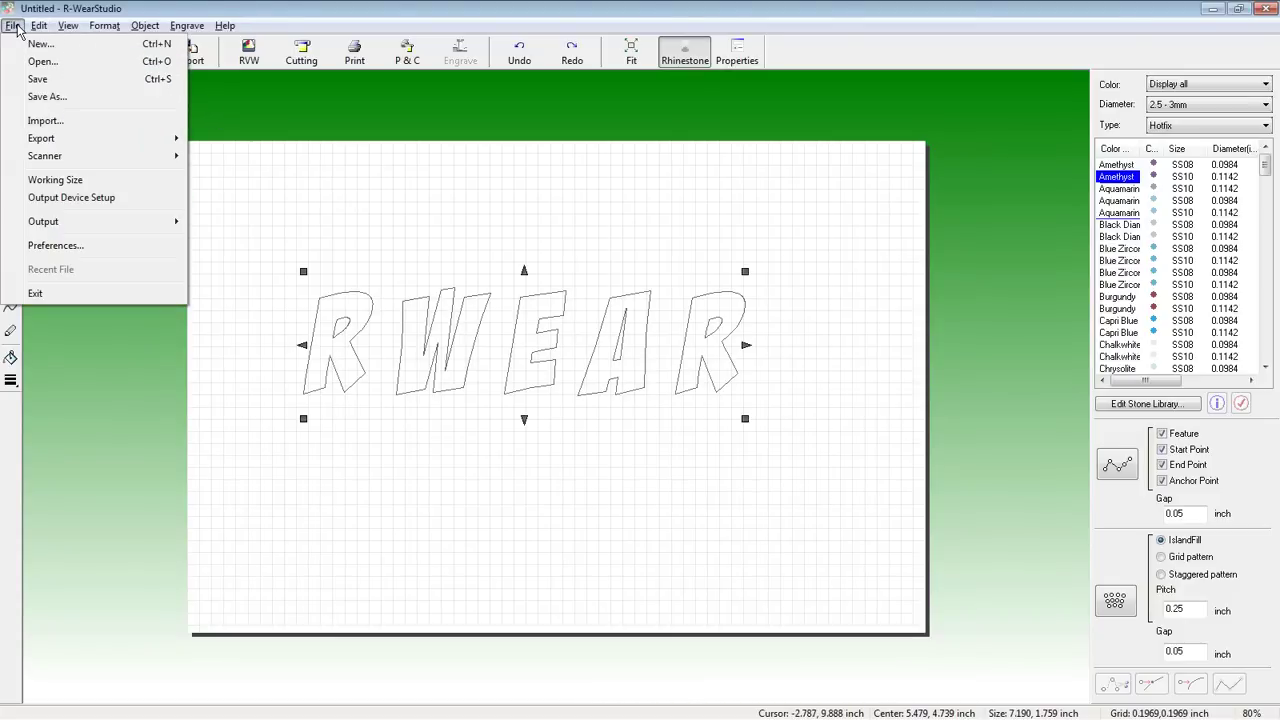
{"action": "mouse_move", "coordinate": [100, 30]}
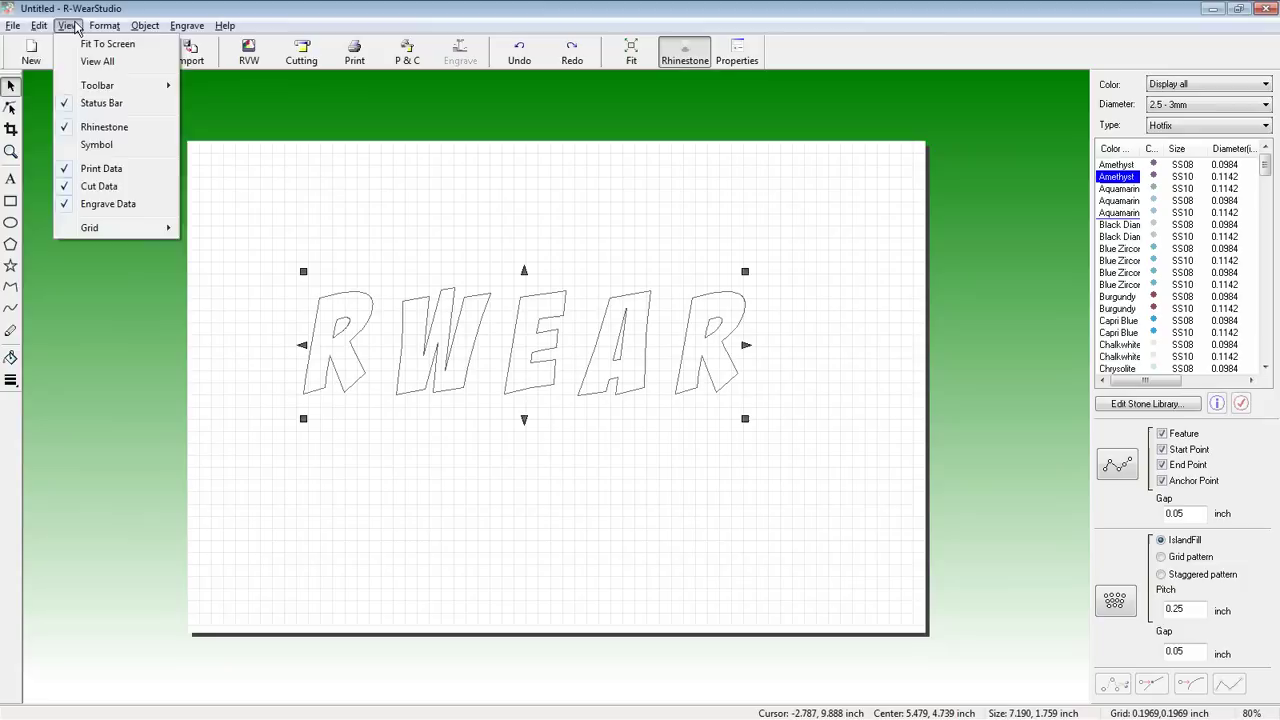
{"action": "mouse_move", "coordinate": [42, 28]}
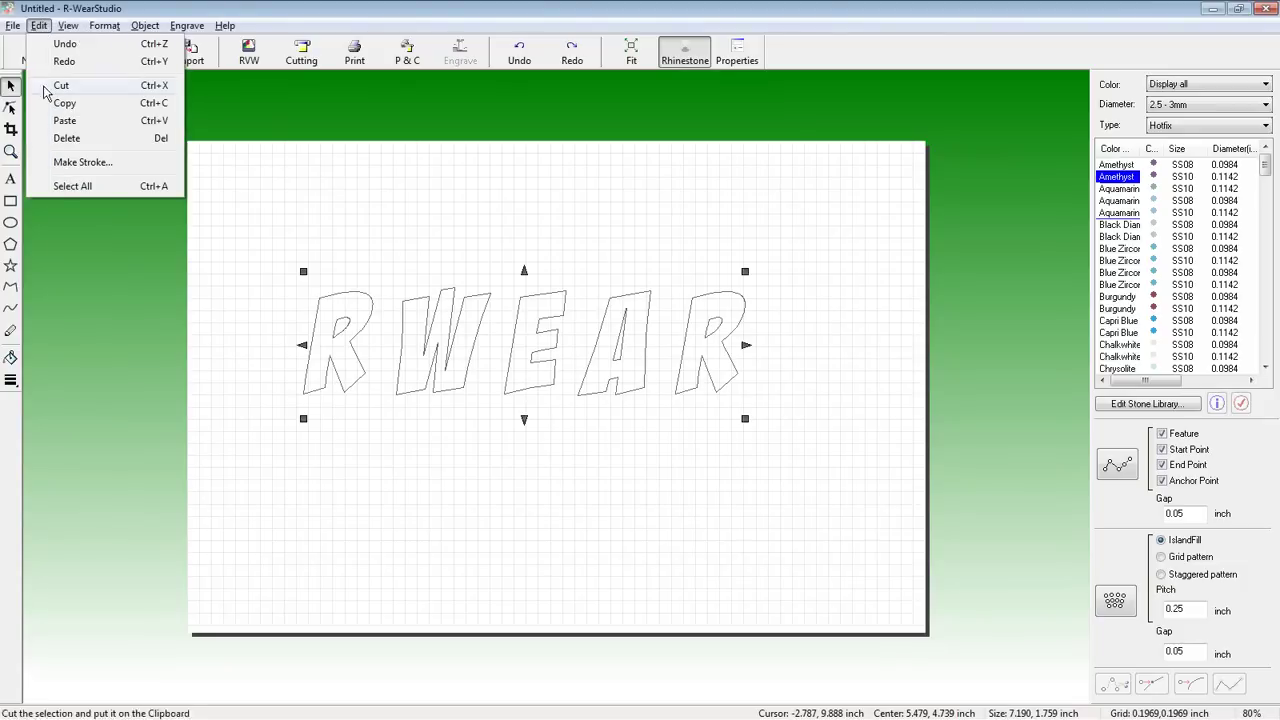
{"action": "left_click", "coordinate": [71, 163]}
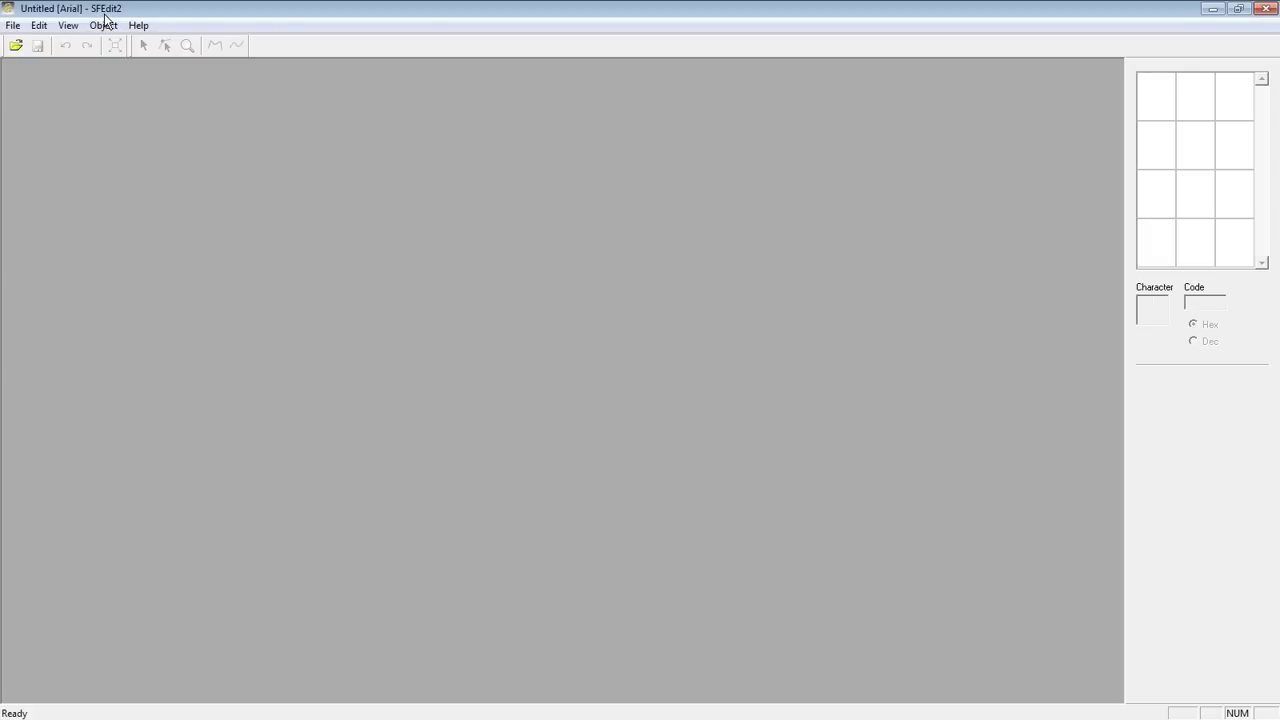
{"action": "left_click", "coordinate": [14, 25]}
{"action": "left_click", "coordinate": [30, 45]}
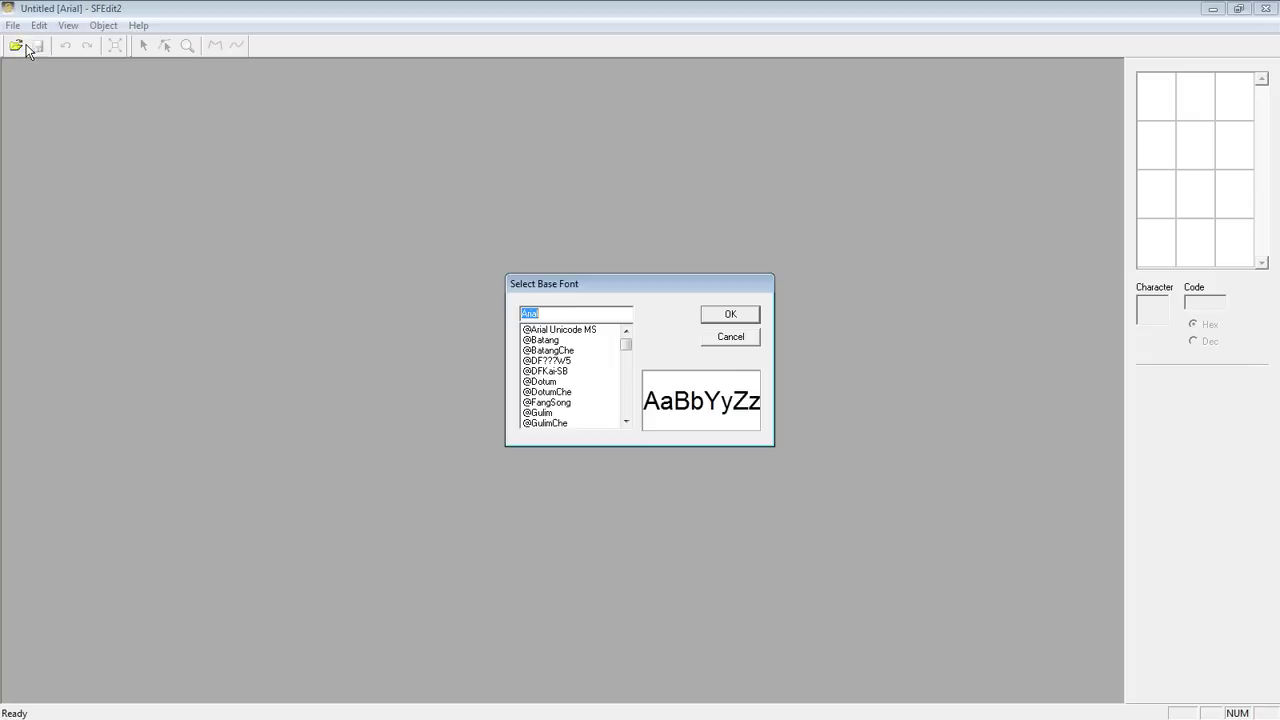
{"action": "type", "text": "b"}
{"action": "left_click", "coordinate": [556, 331]}
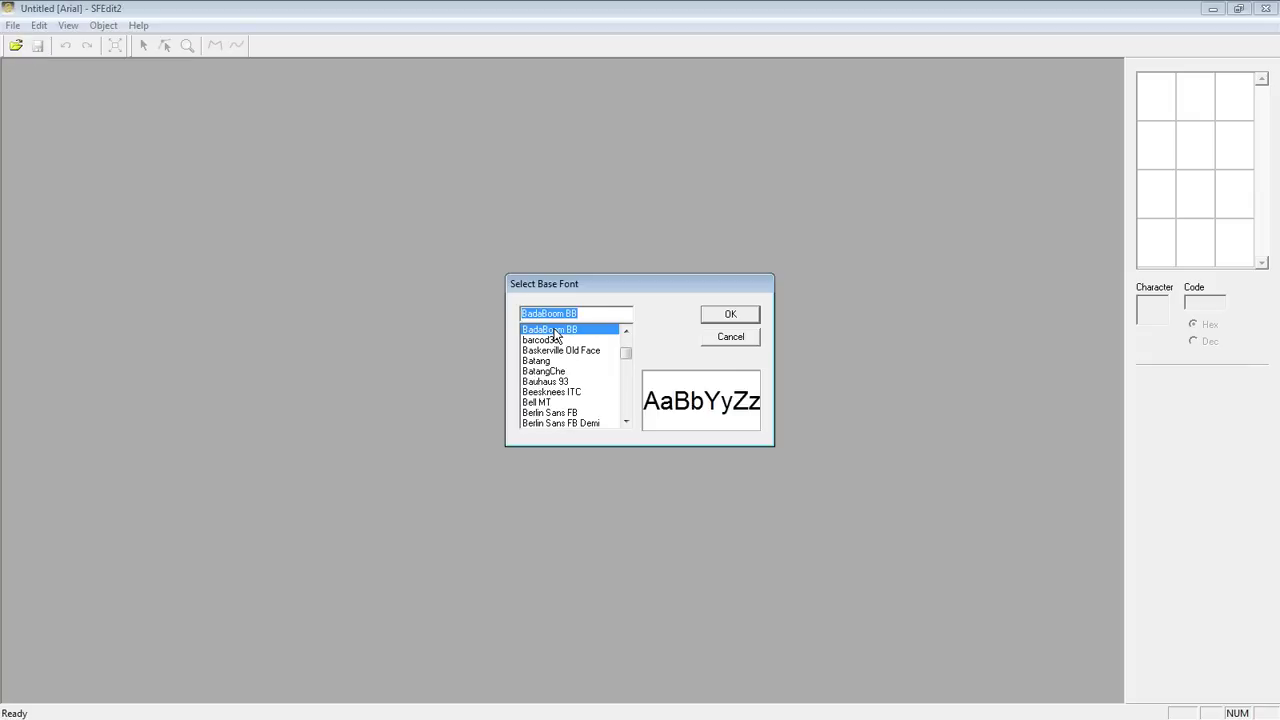
{"action": "left_click", "coordinate": [730, 315]}
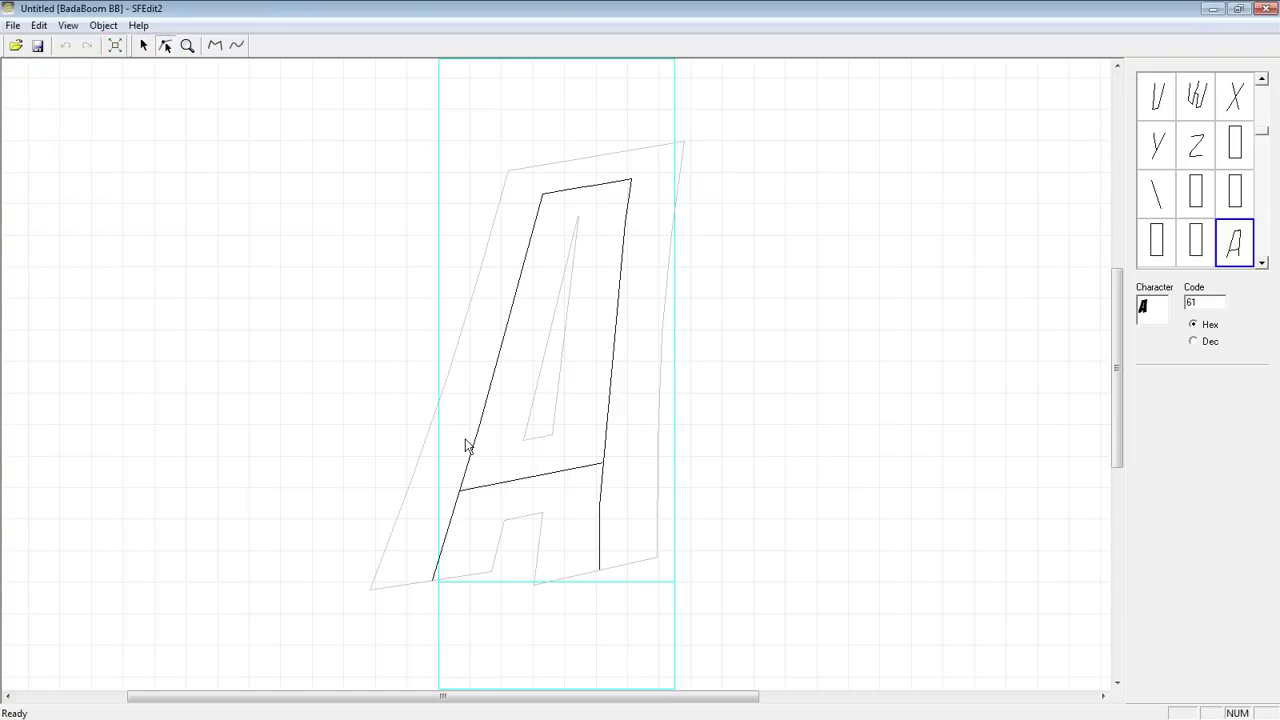
Reshape the W's strokes: lower the first stroke's bottom nodes, join the second stroke to the middle stem and delete its extra upper node.
{"action": "left_click", "coordinate": [1203, 97]}
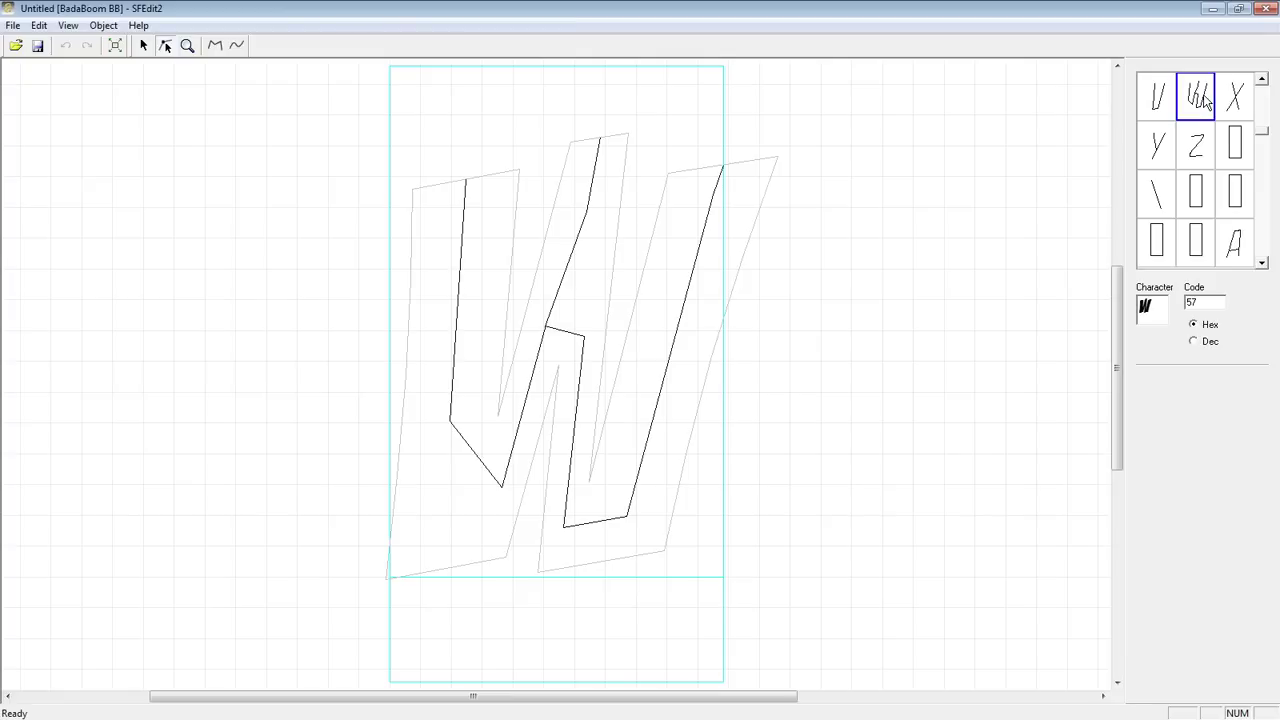
{"action": "left_click", "coordinate": [462, 438]}
{"action": "left_click_drag", "start_coordinate": [449, 421], "coordinate": [424, 531]}
{"action": "left_click_drag", "start_coordinate": [501, 488], "coordinate": [494, 515]}
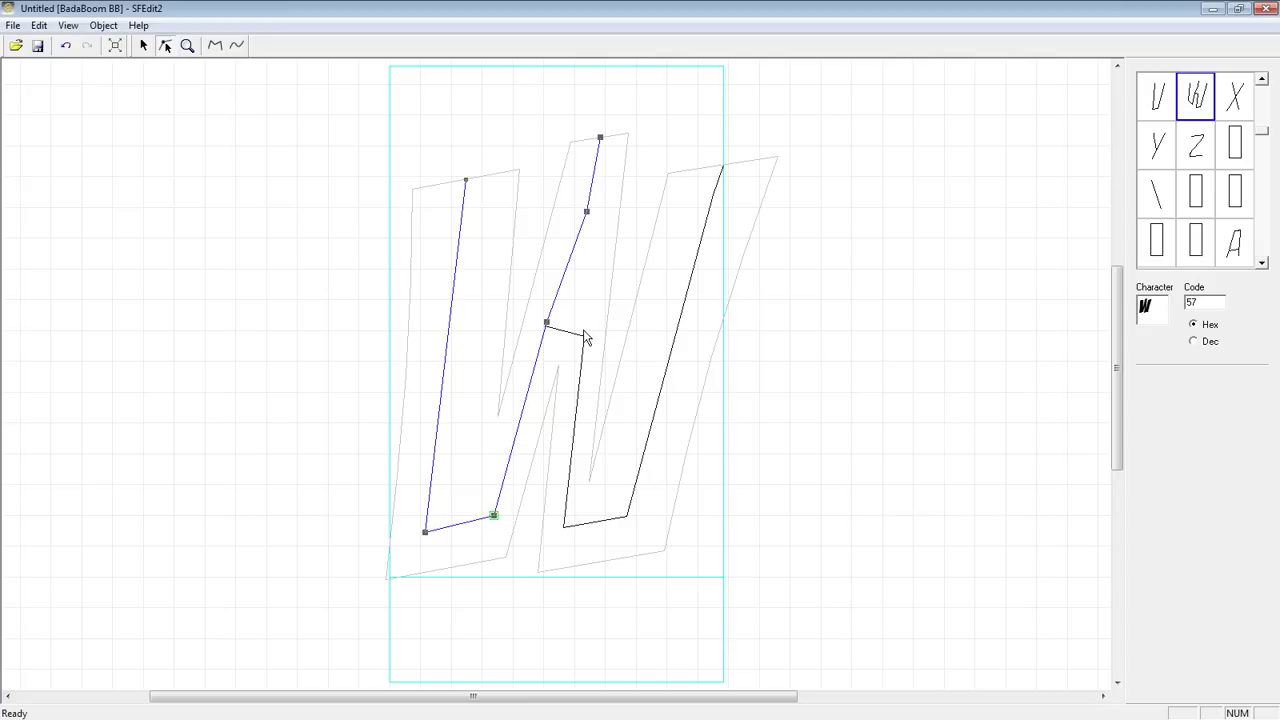
{"action": "left_click_drag", "start_coordinate": [546, 323], "coordinate": [586, 210]}
{"action": "left_click", "coordinate": [712, 195]}
{"action": "key", "text": "Delete"}
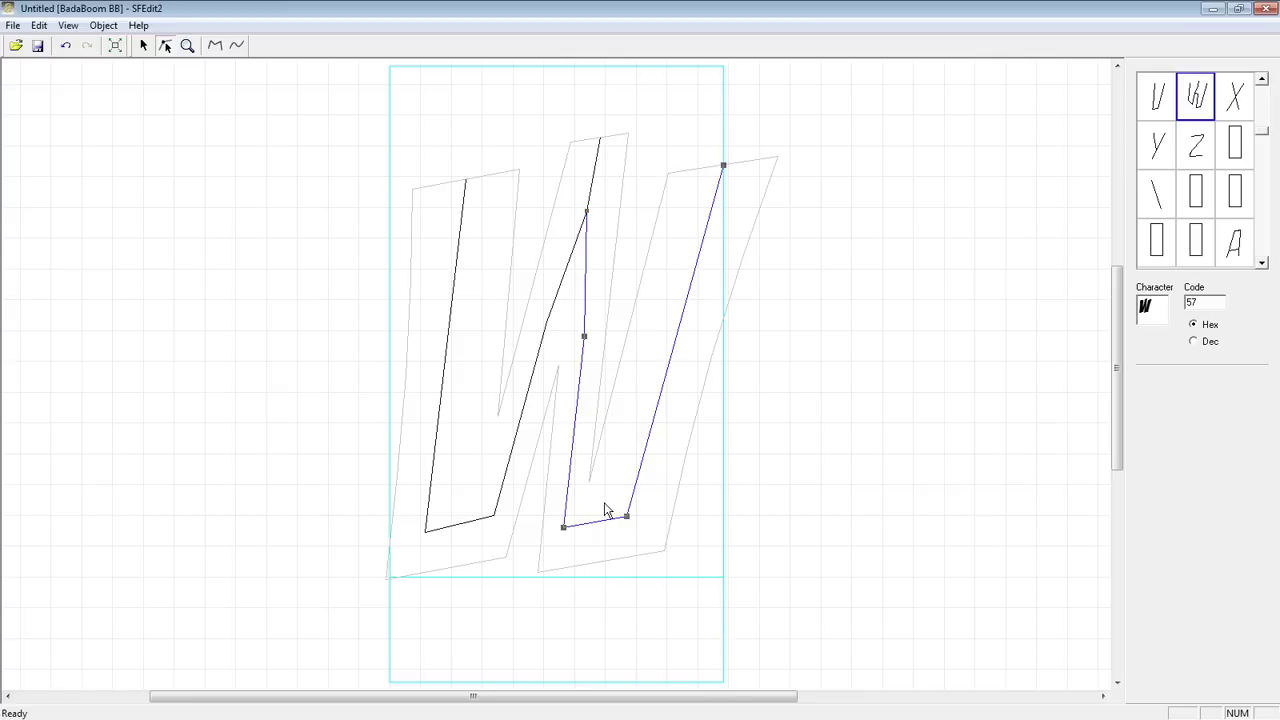
Look at the V character and the stroke font names offered for saving, and leave the font unsaved.
{"action": "left_click", "coordinate": [1237, 95]}
{"action": "left_click", "coordinate": [1165, 112]}
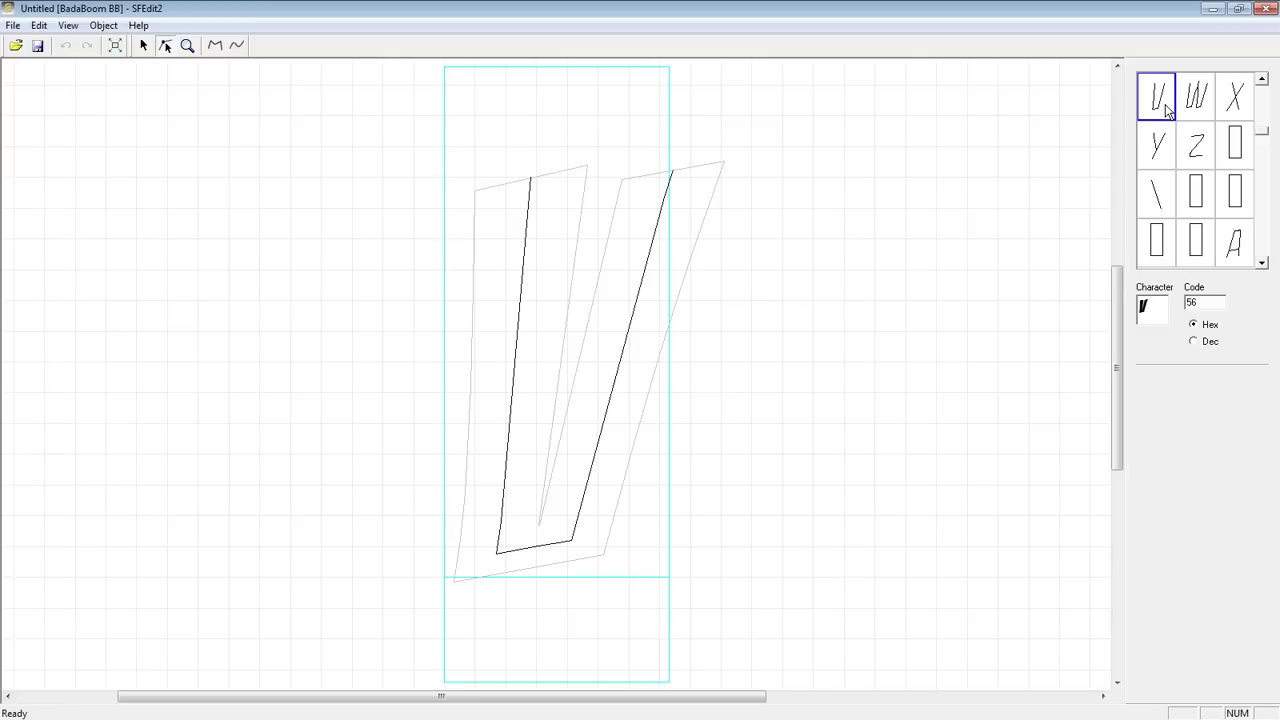
{"action": "left_click", "coordinate": [13, 26]}
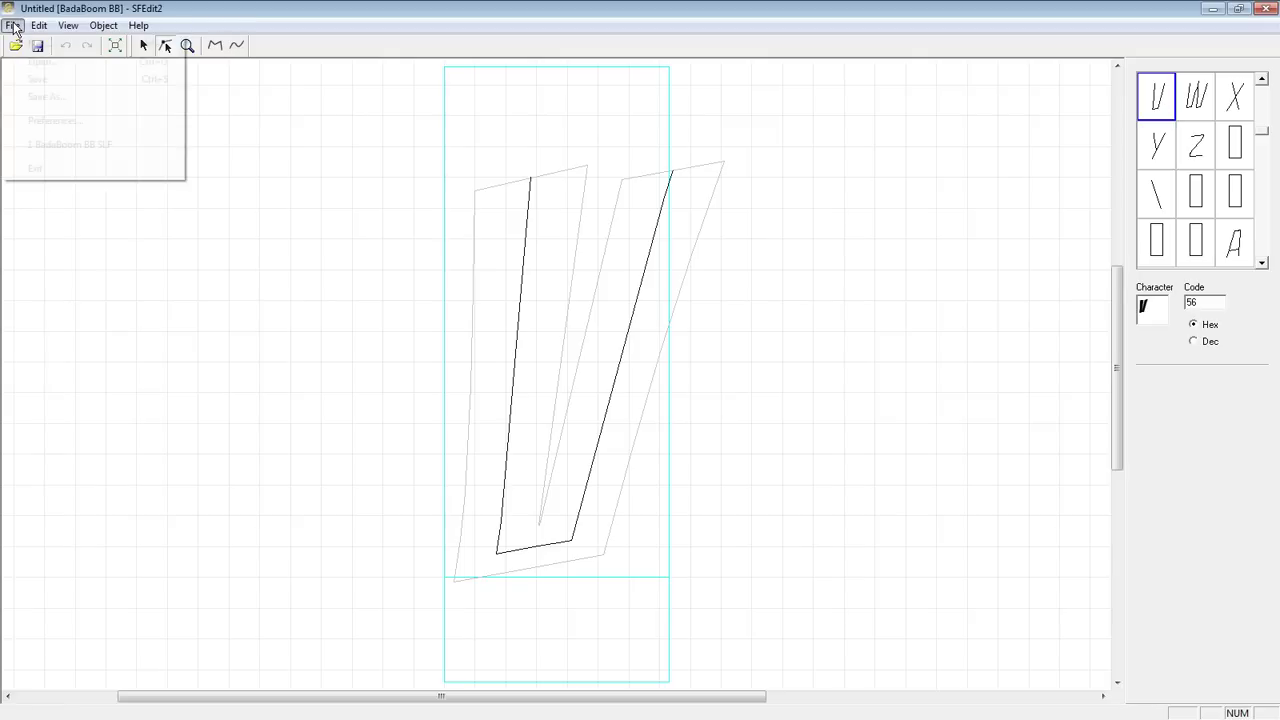
{"action": "left_click", "coordinate": [47, 96]}
{"action": "left_click", "coordinate": [648, 372]}
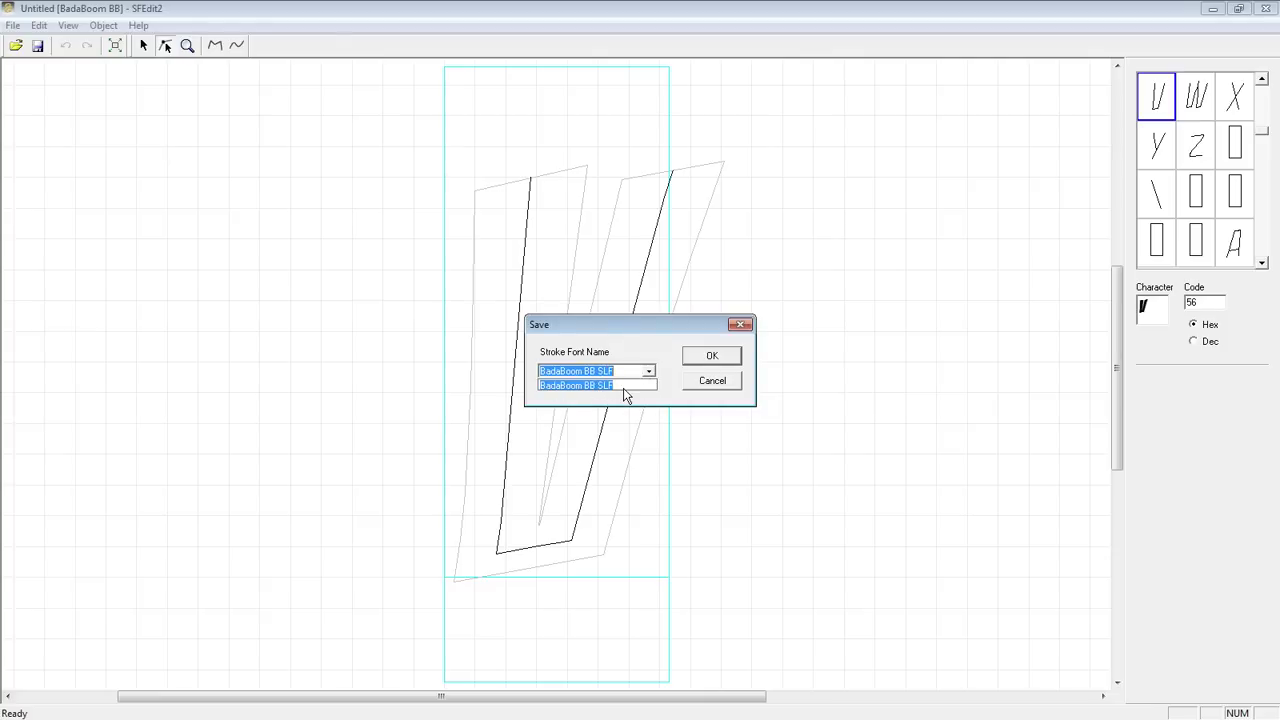
{"action": "left_click", "coordinate": [714, 384]}
{"action": "left_click", "coordinate": [714, 384]}
Return to R-WearStudio, change the RWEAR font to BadaBoom BB SLF and line the strokes with Amethyst SS10 rhinestones.
{"action": "left_click", "coordinate": [1212, 13]}
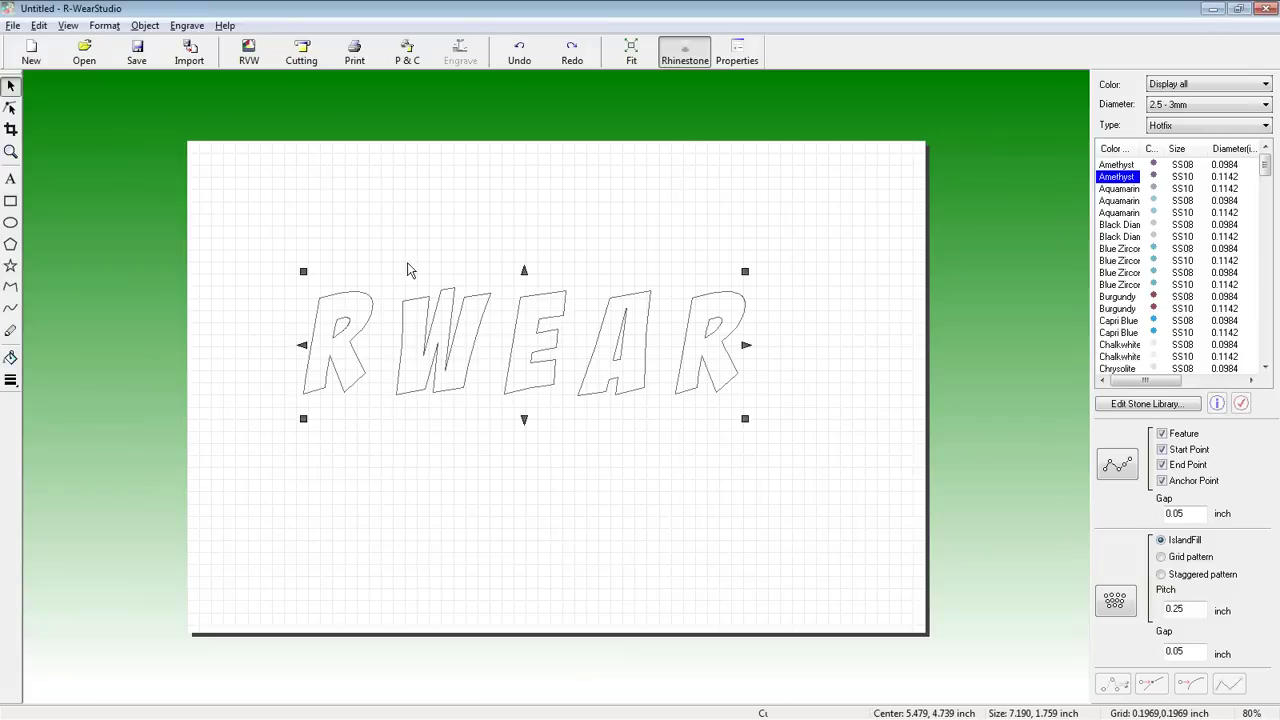
{"action": "left_click", "coordinate": [110, 26]}
{"action": "left_click", "coordinate": [135, 144]}
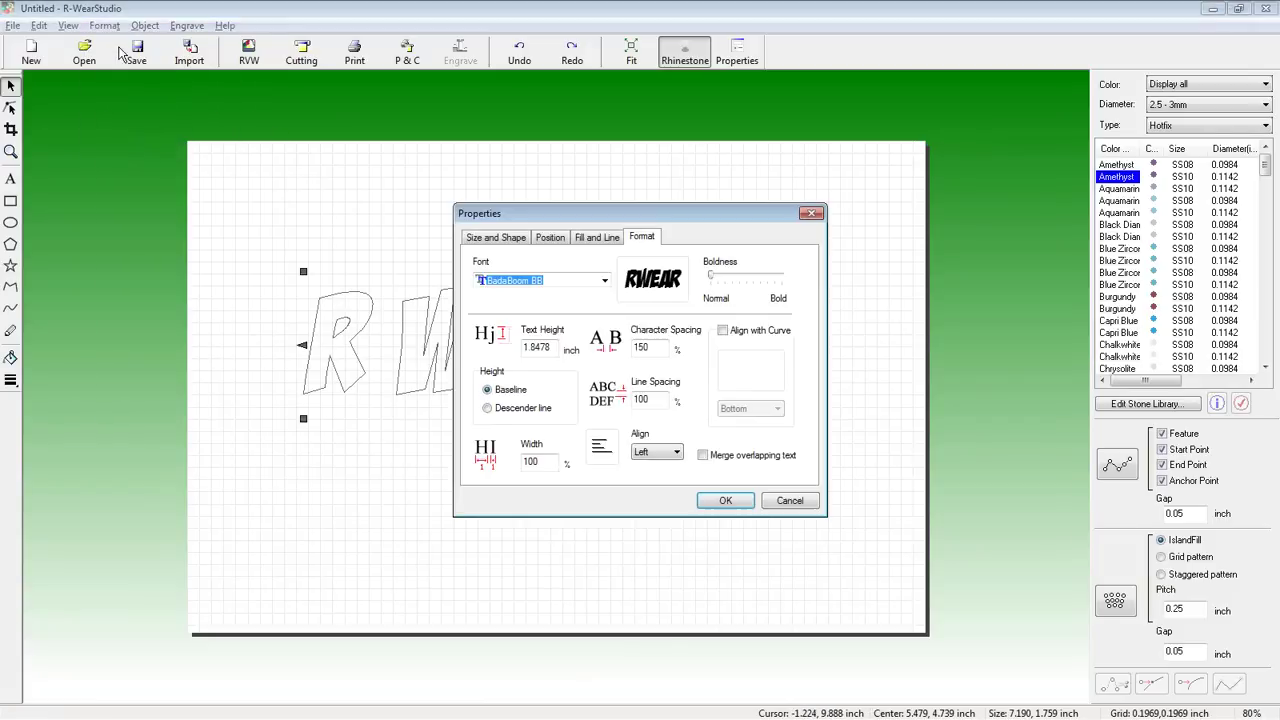
{"action": "left_click", "coordinate": [605, 281]}
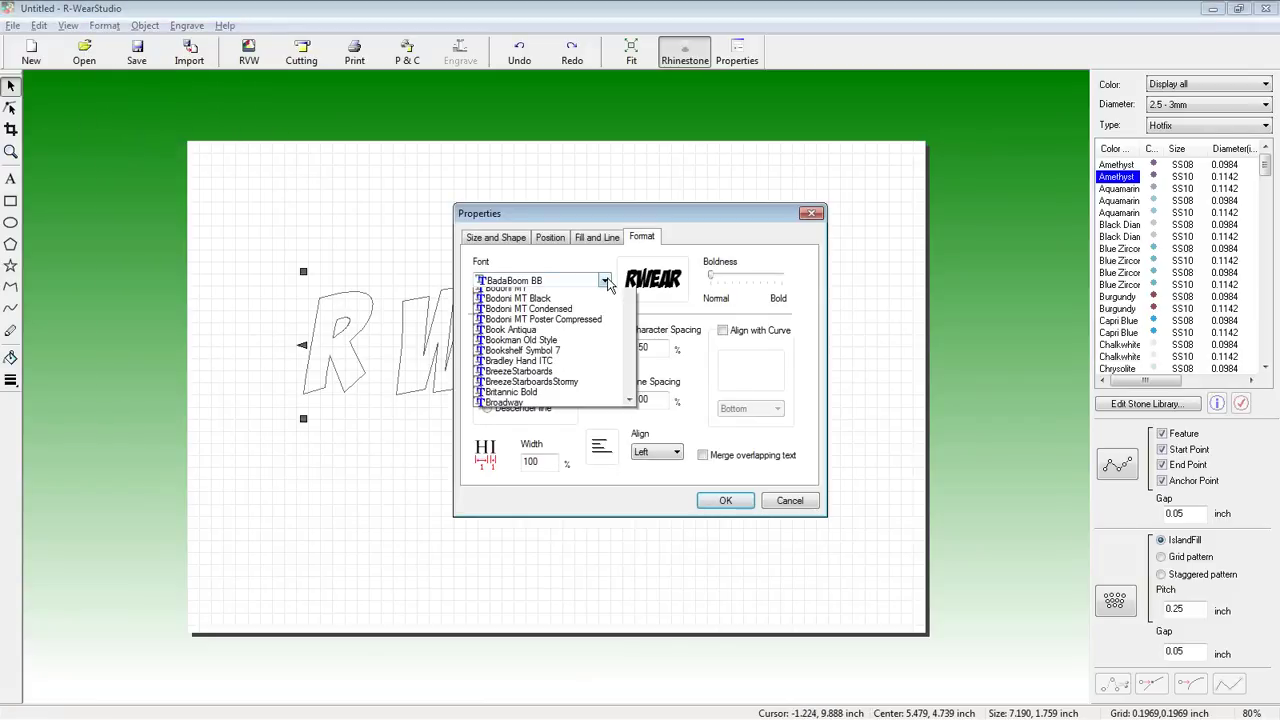
{"action": "left_click_drag", "start_coordinate": [630, 352], "coordinate": [634, 298]}
{"action": "left_click", "coordinate": [520, 298]}
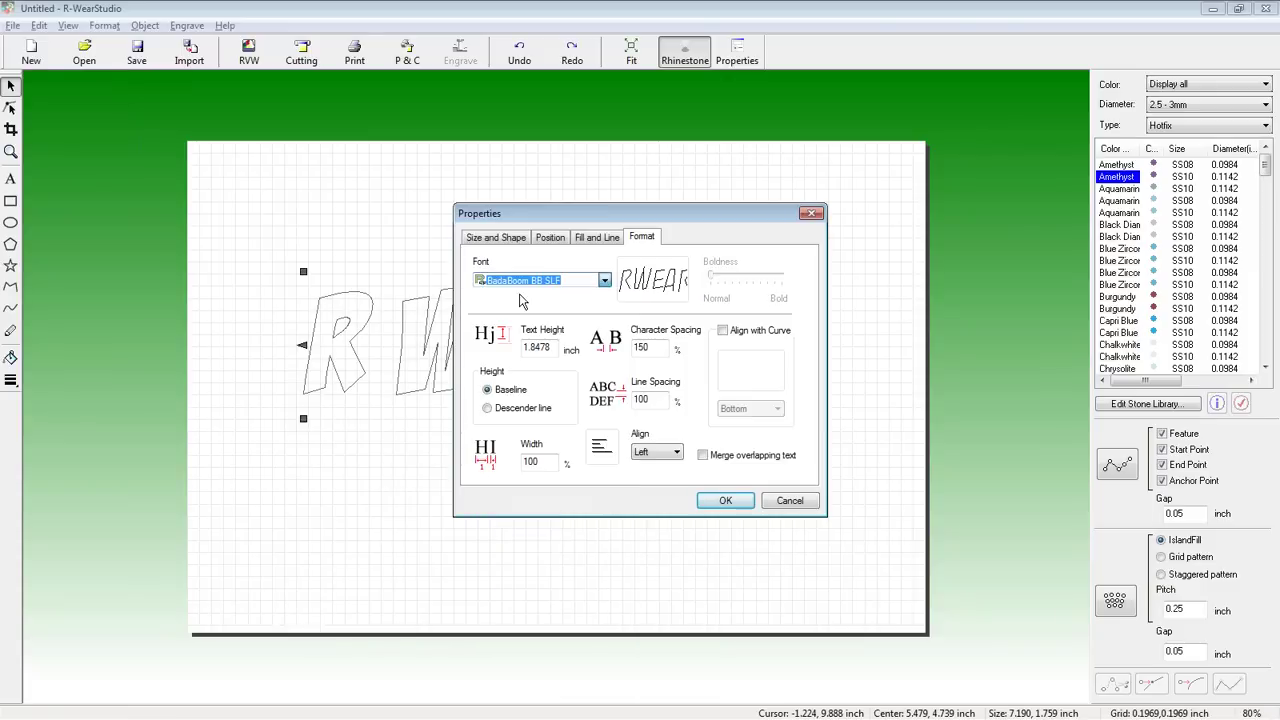
{"action": "left_click", "coordinate": [727, 500]}
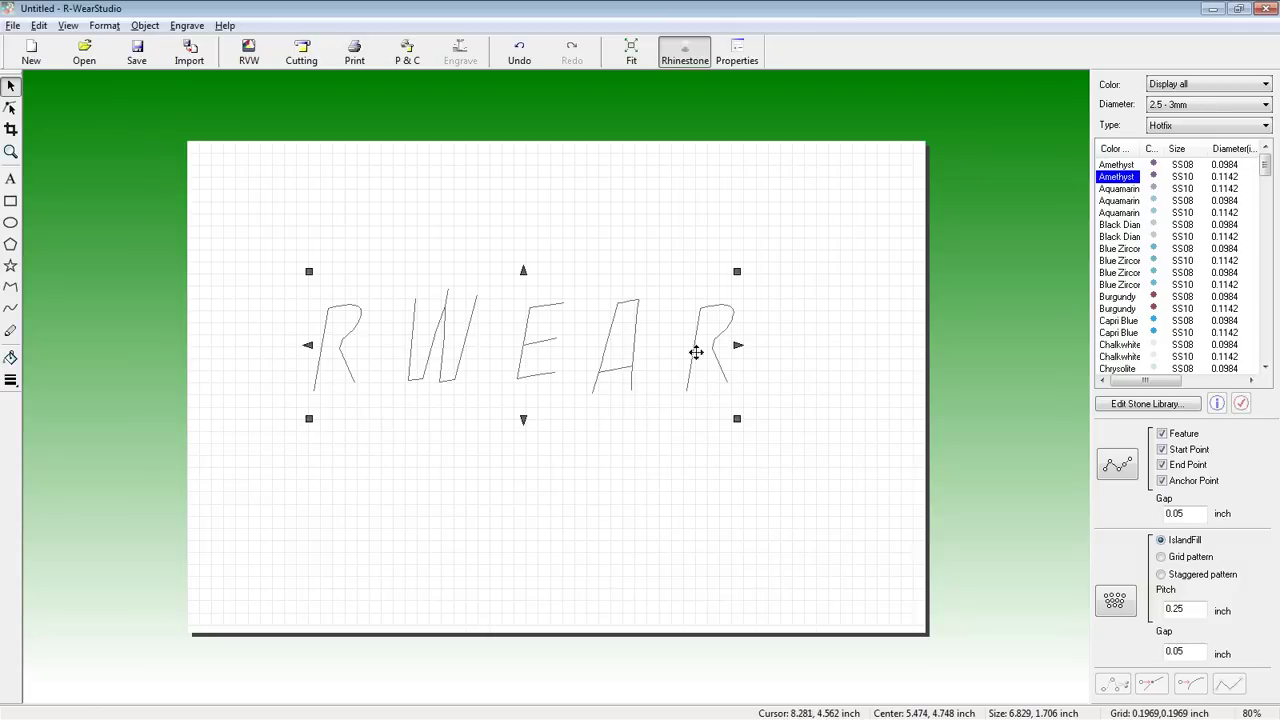
{"action": "left_click", "coordinate": [1118, 463]}
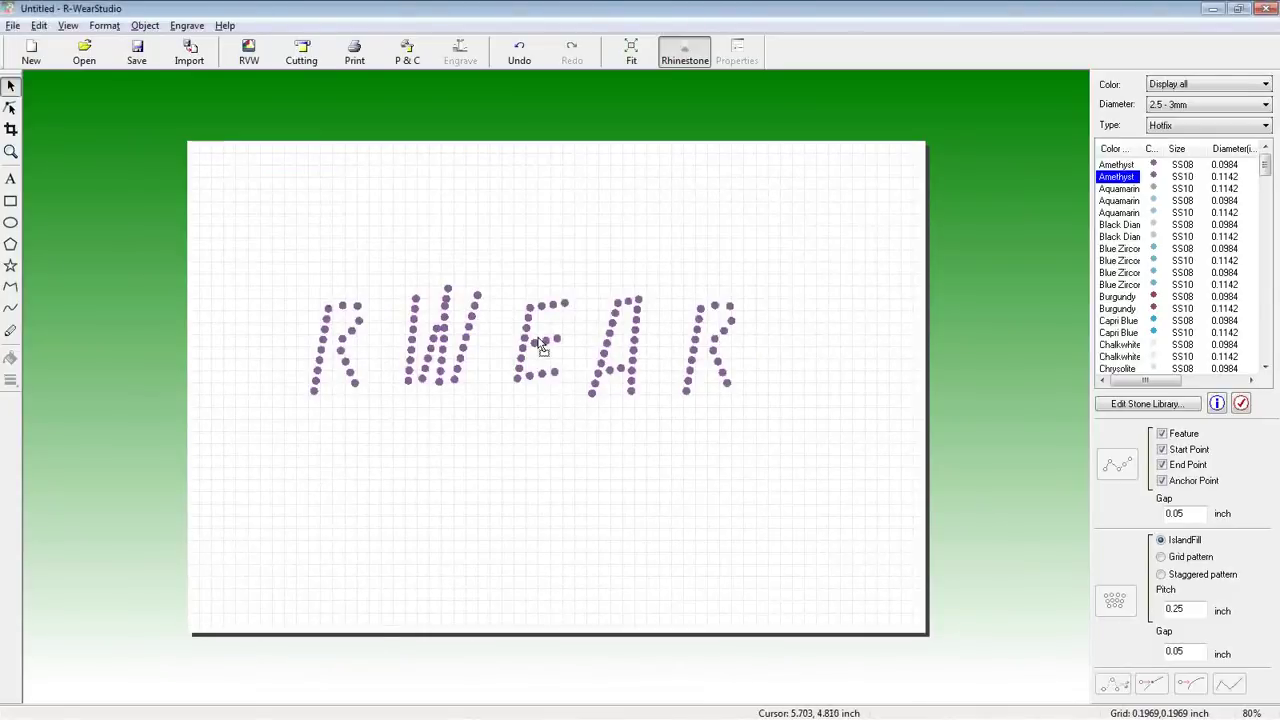
{"action": "left_click", "coordinate": [541, 349]}
{"action": "right_click", "coordinate": [538, 340]}
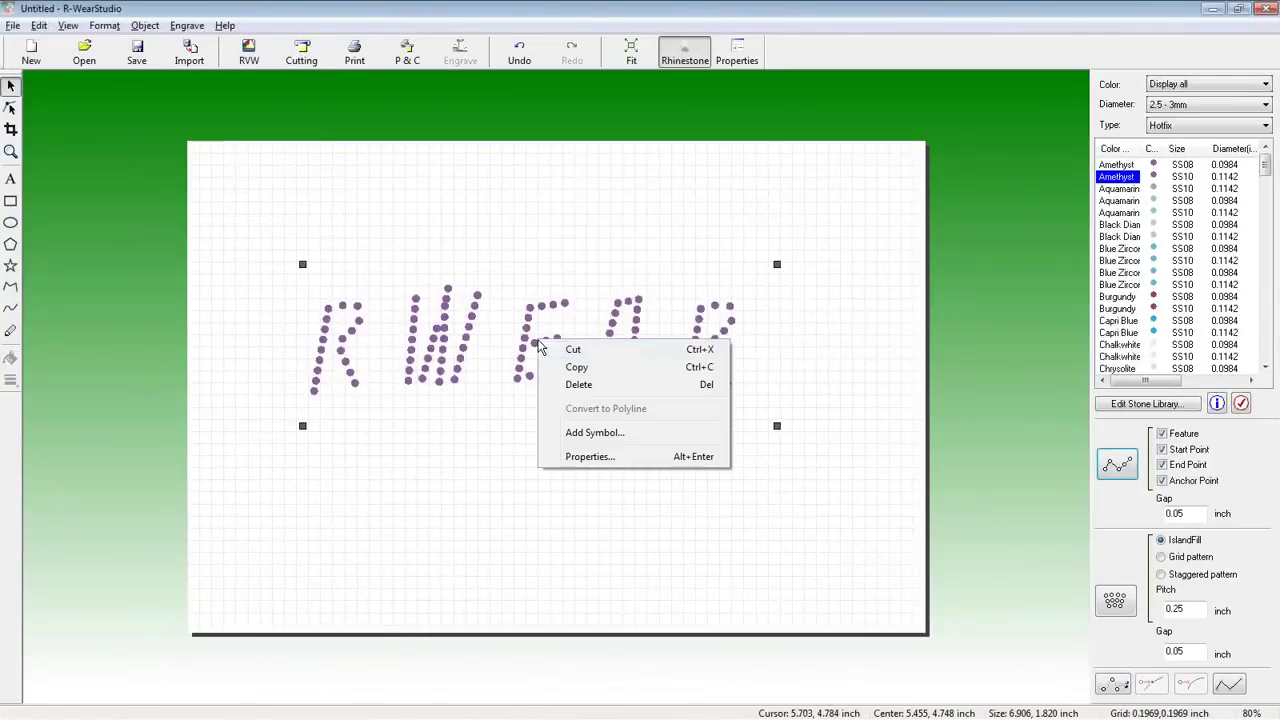
{"action": "left_click", "coordinate": [480, 457]}
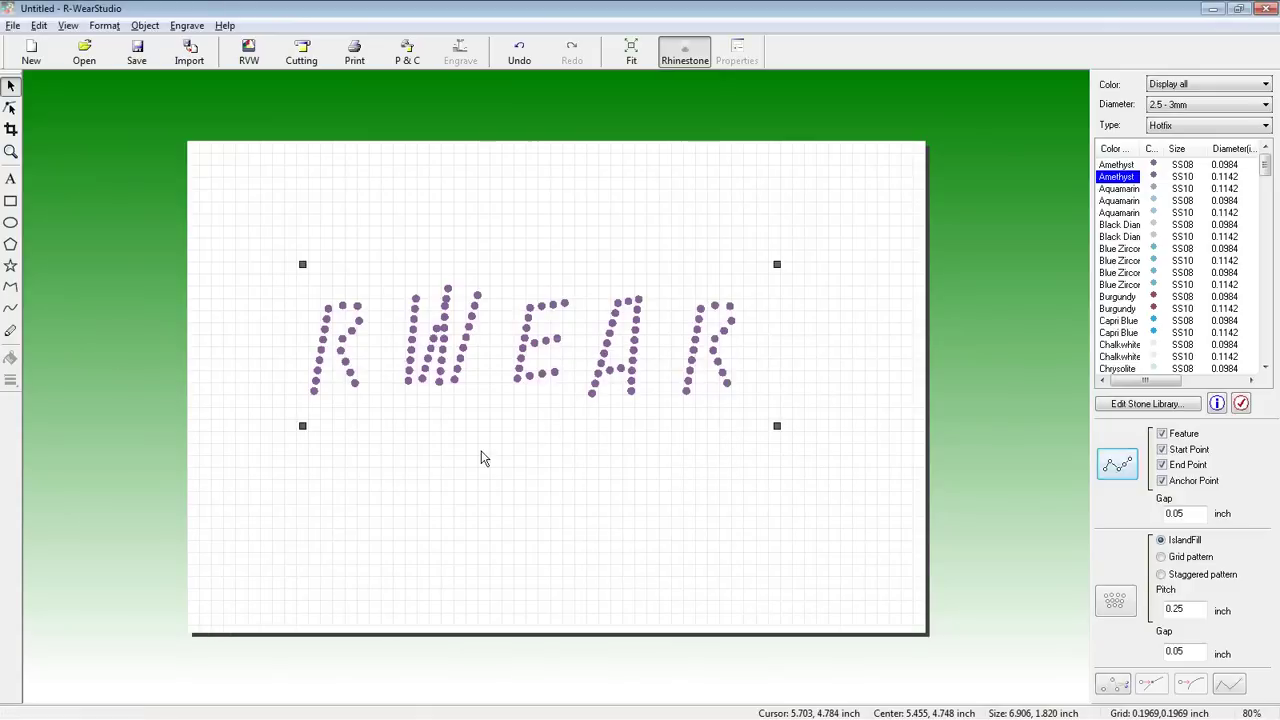
Draw a rectangle about 8.1 by 2.5 inches around the RWEAR lettering and line its outline with light blue Aquamarine SS10 rhinestones.
{"action": "left_click", "coordinate": [10, 201]}
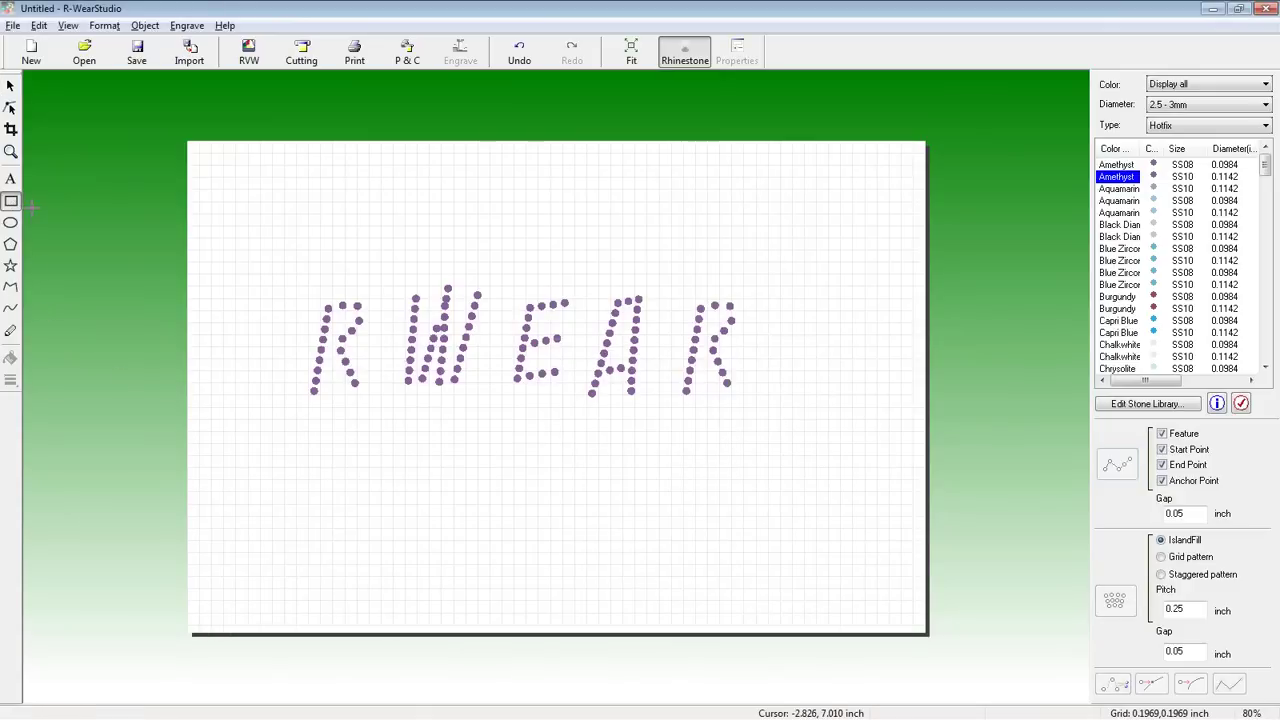
{"action": "left_click_drag", "start_coordinate": [274, 263], "coordinate": [822, 458]}
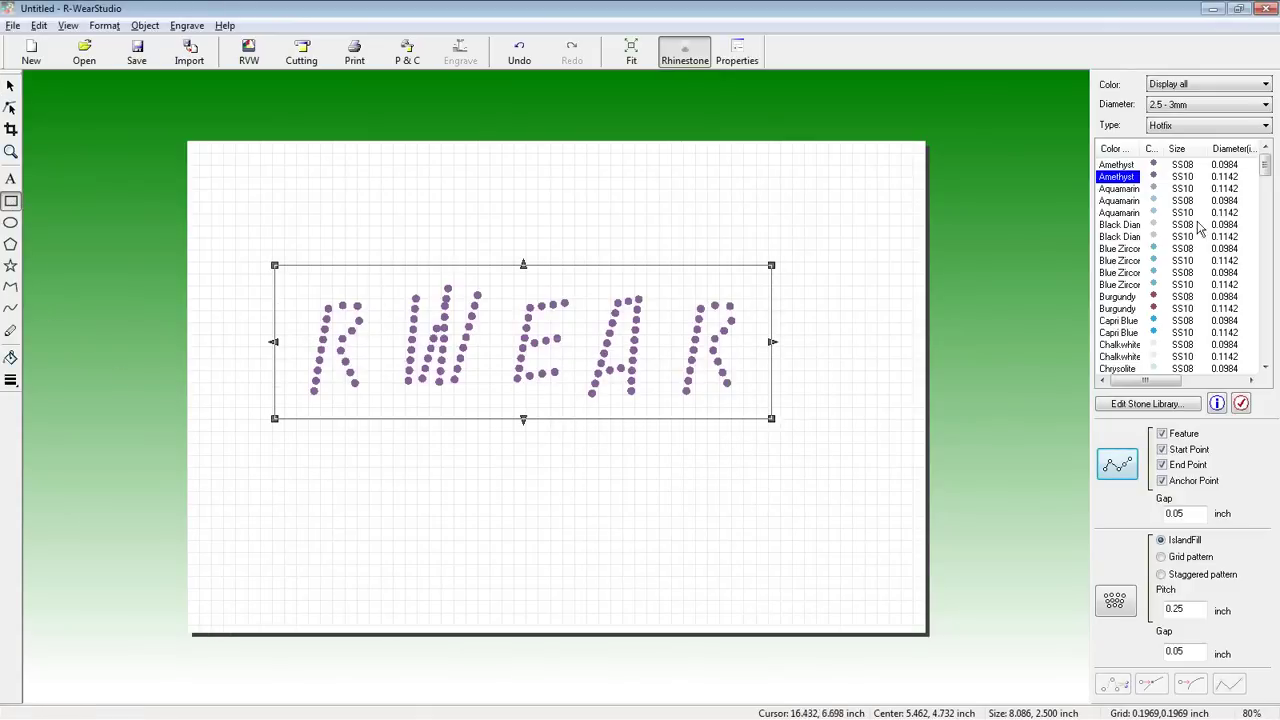
{"action": "left_click", "coordinate": [1124, 212]}
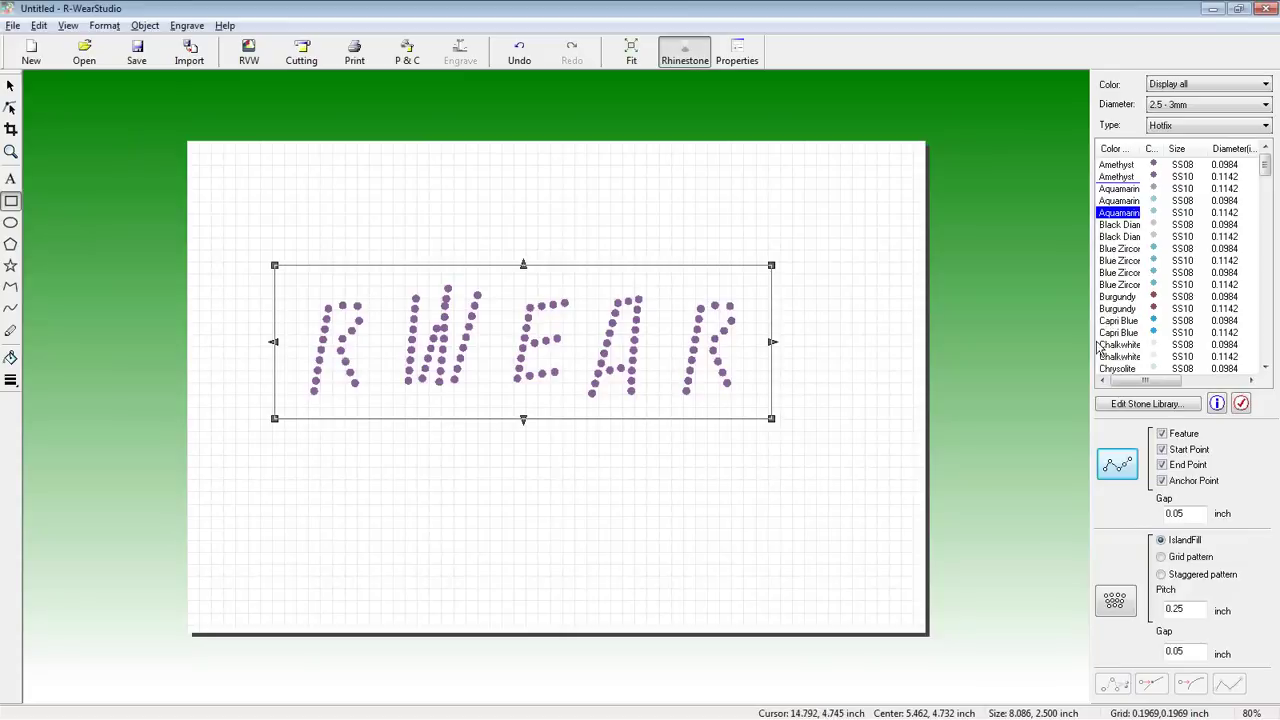
{"action": "left_click", "coordinate": [1115, 466]}
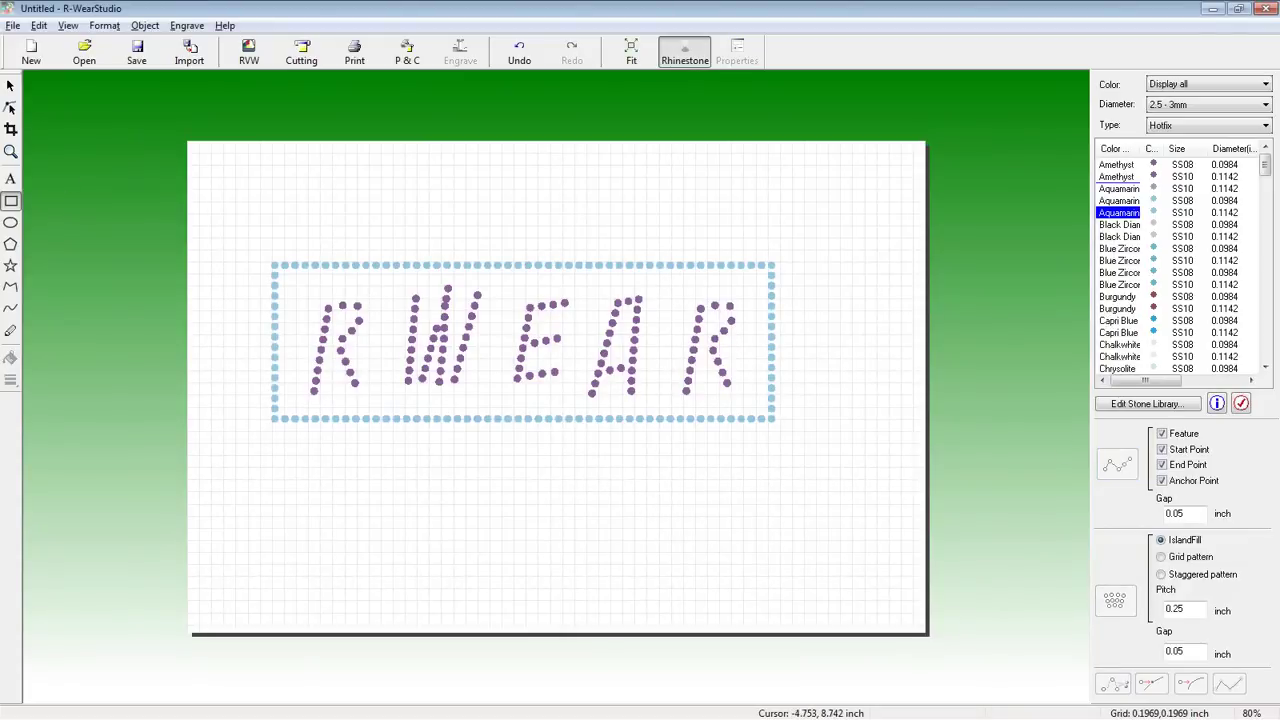
Draw two small rectangles, each about 0.44 by 0.23 inch, just above the stone frame's upper edge, one near each corner.
{"action": "left_click_drag", "start_coordinate": [280, 234], "coordinate": [313, 250]}
{"action": "left_click_drag", "start_coordinate": [728, 234], "coordinate": [765, 252]}
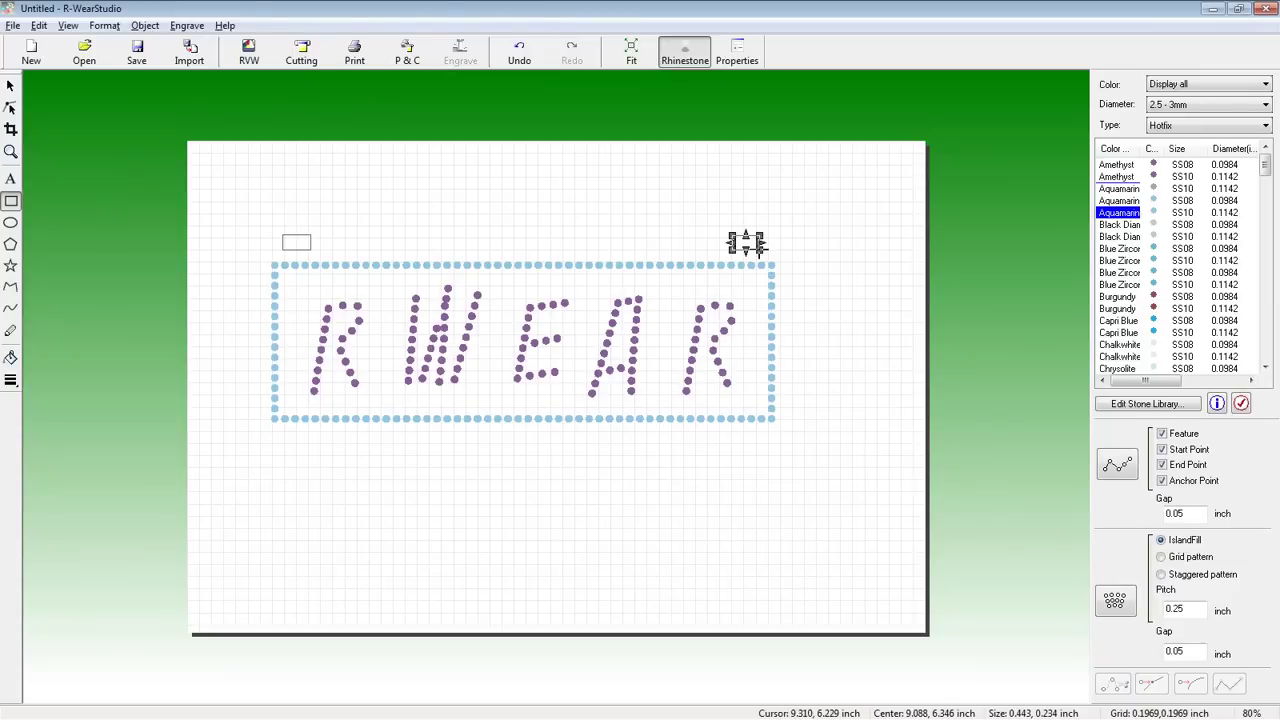